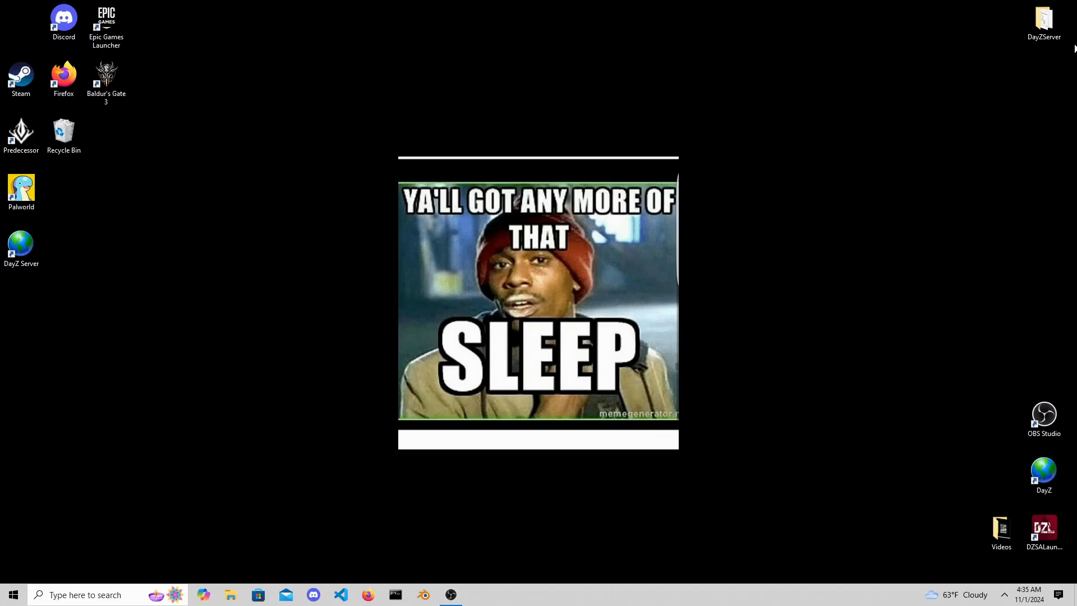
- Open the DayZServer folder from the desktop and look over its files and folders
double_click(1047, 22)
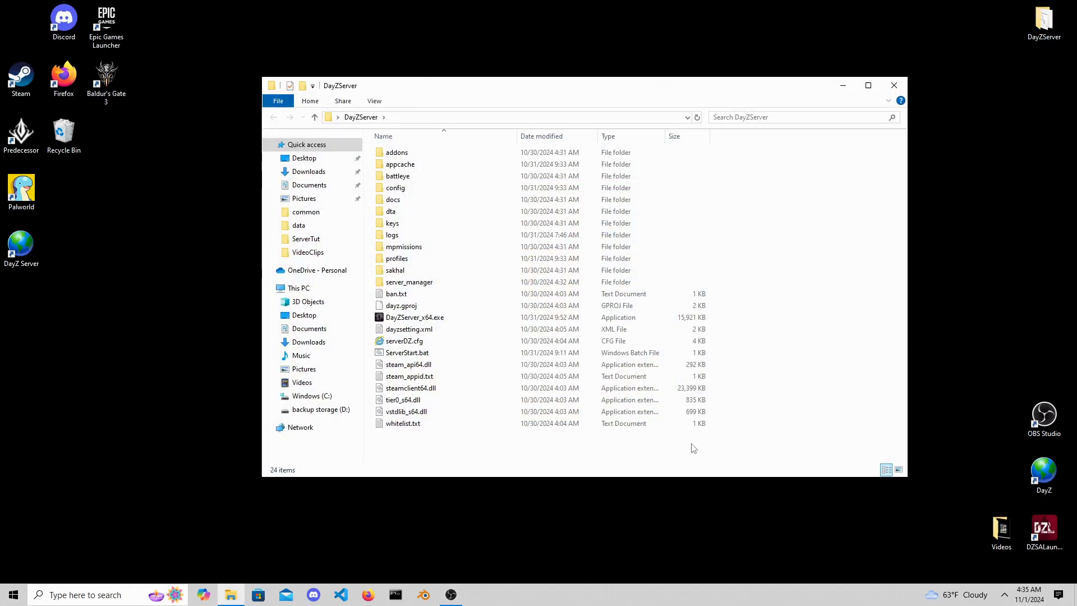
drag(727, 455, 708, 153)
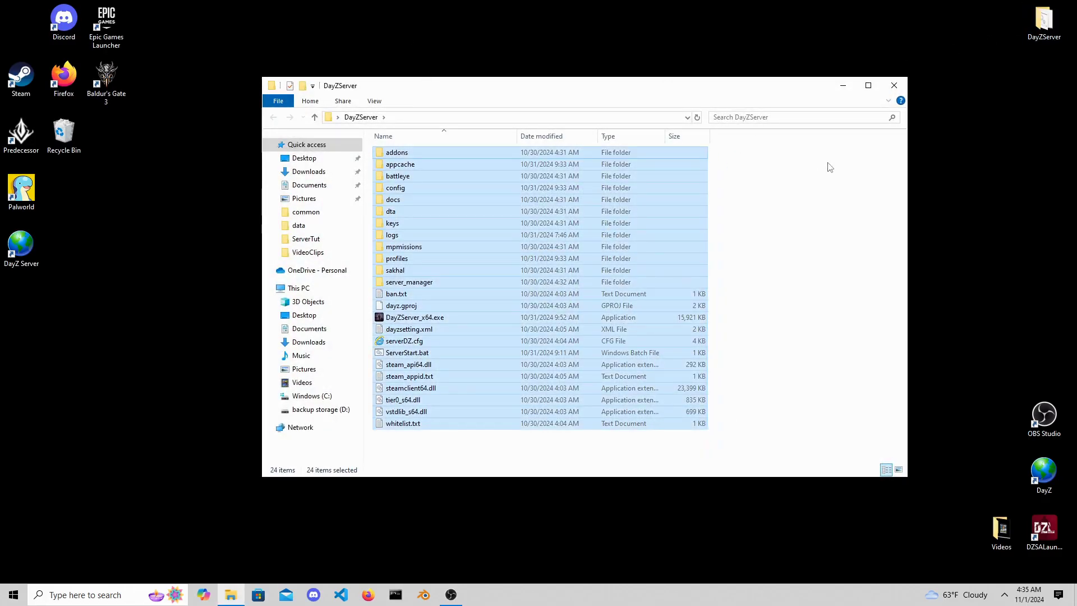
click(832, 290)
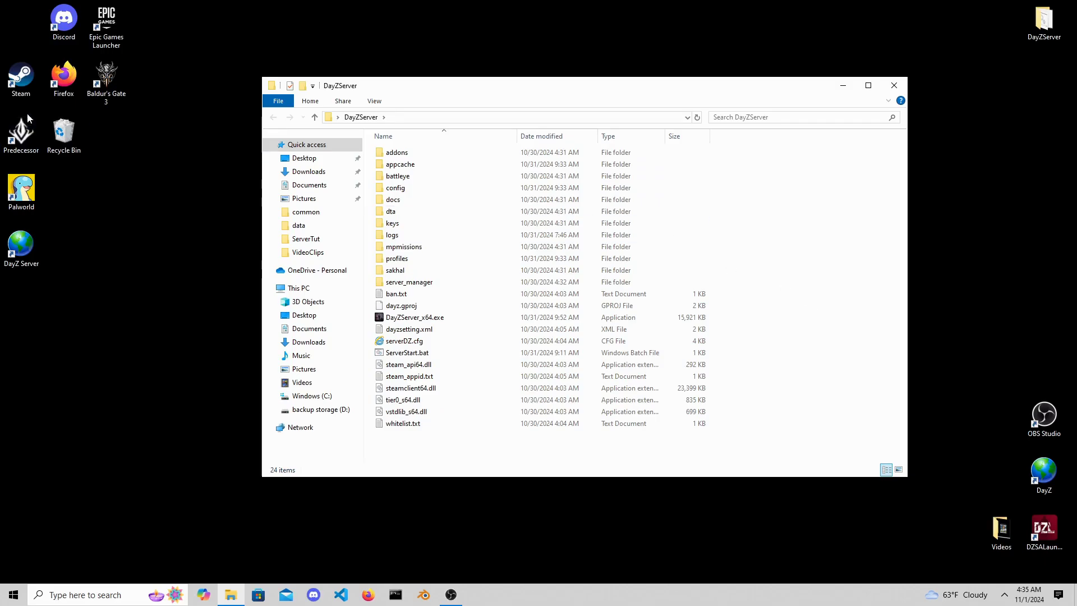
- Launch Steam and open the Workshop of DayZ from the game's library page
double_click(23, 83)
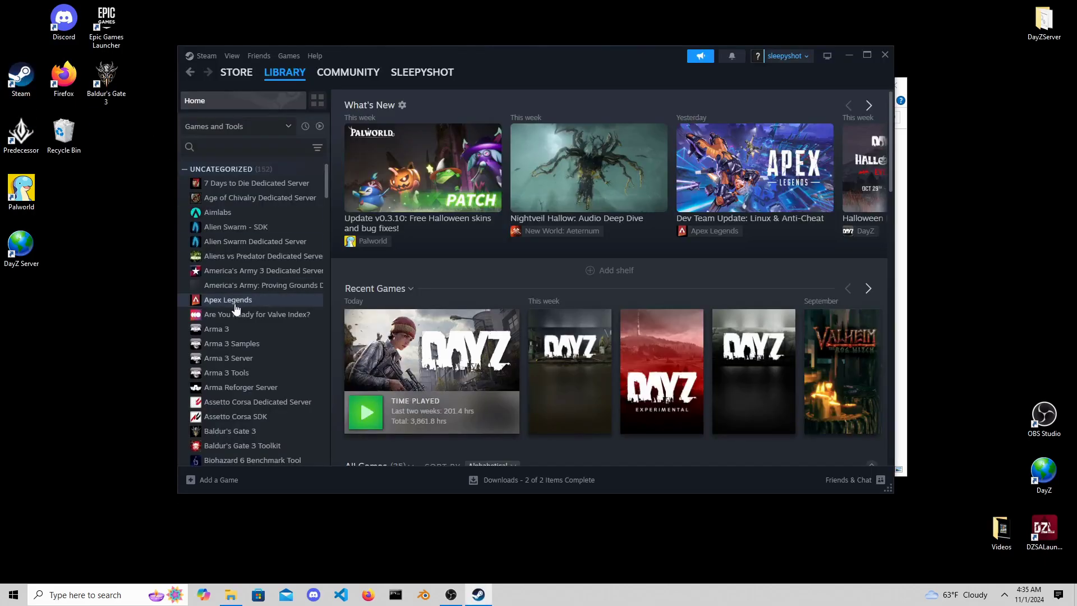
scroll(236, 305, down, 4)
scroll(238, 395, down, 6)
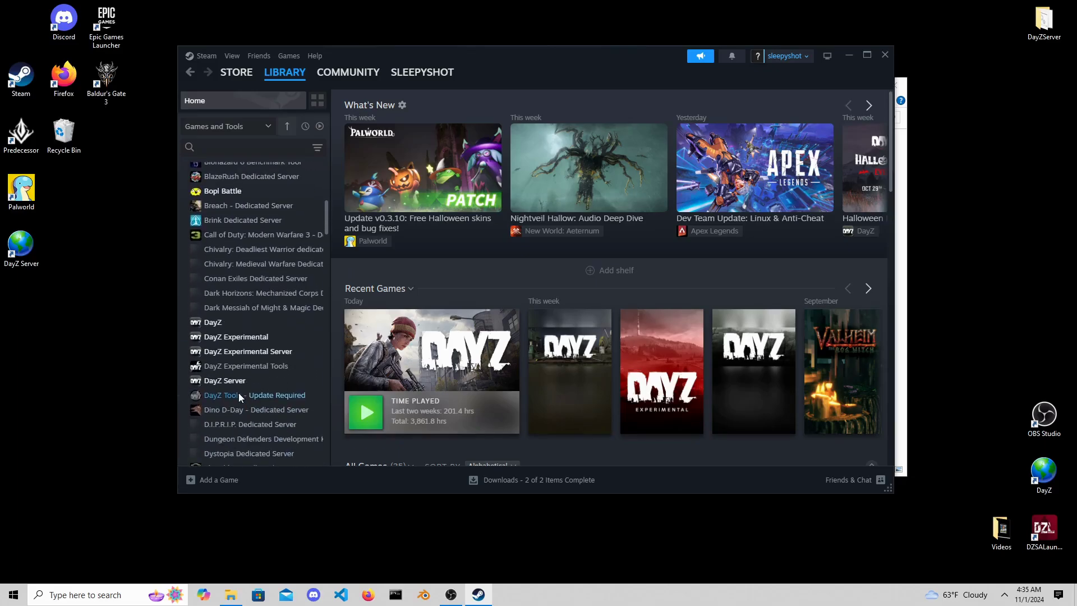
click(242, 323)
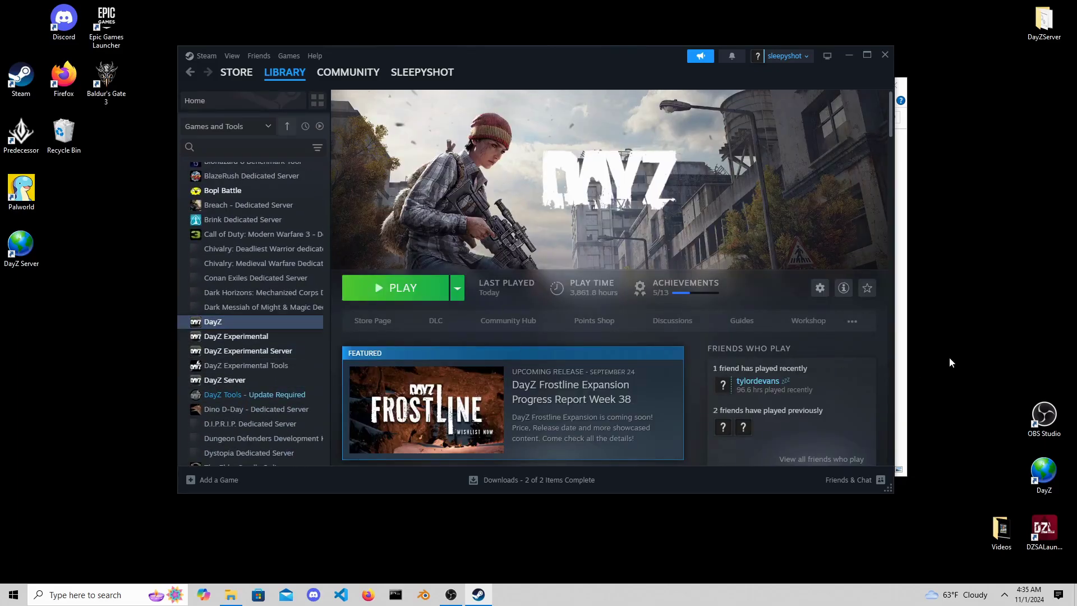
click(808, 322)
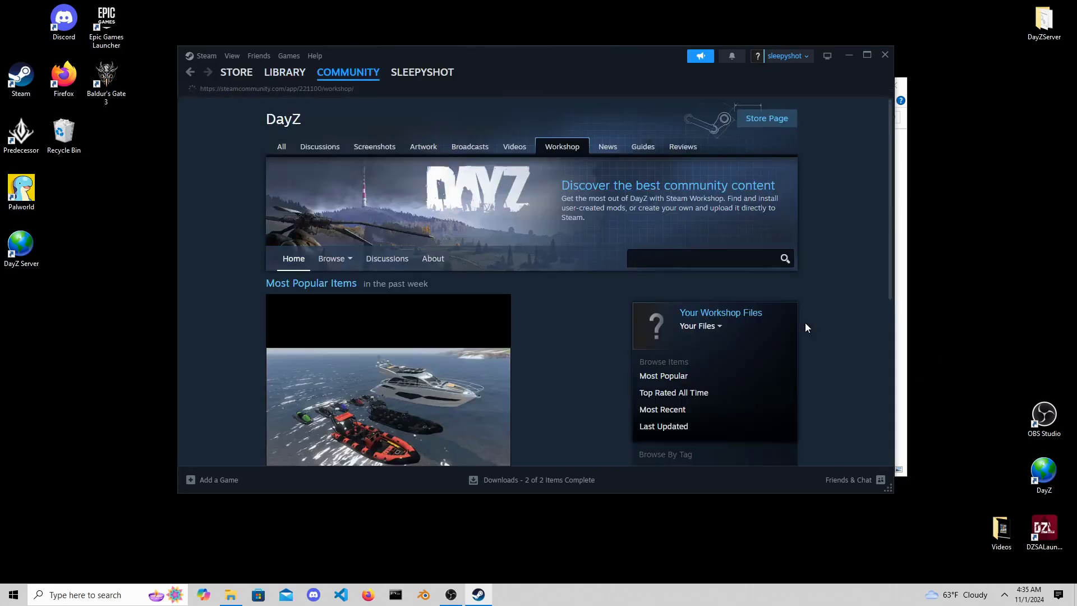
- Search the DayZ Workshop for "sleepys medical" and open the SleepysMedical mod page
click(650, 260)
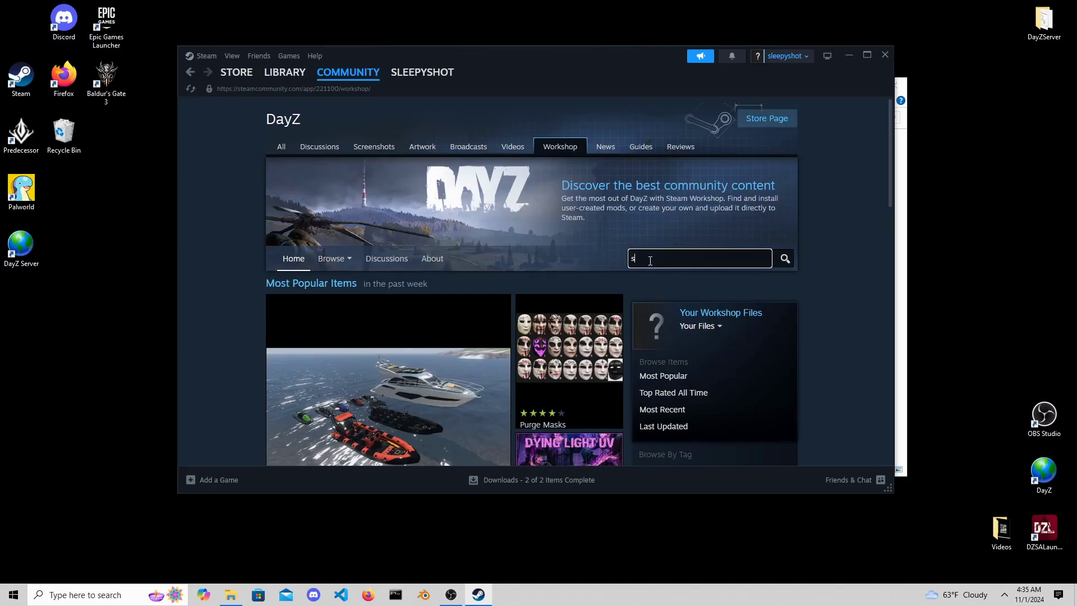
text(sleepys medical)
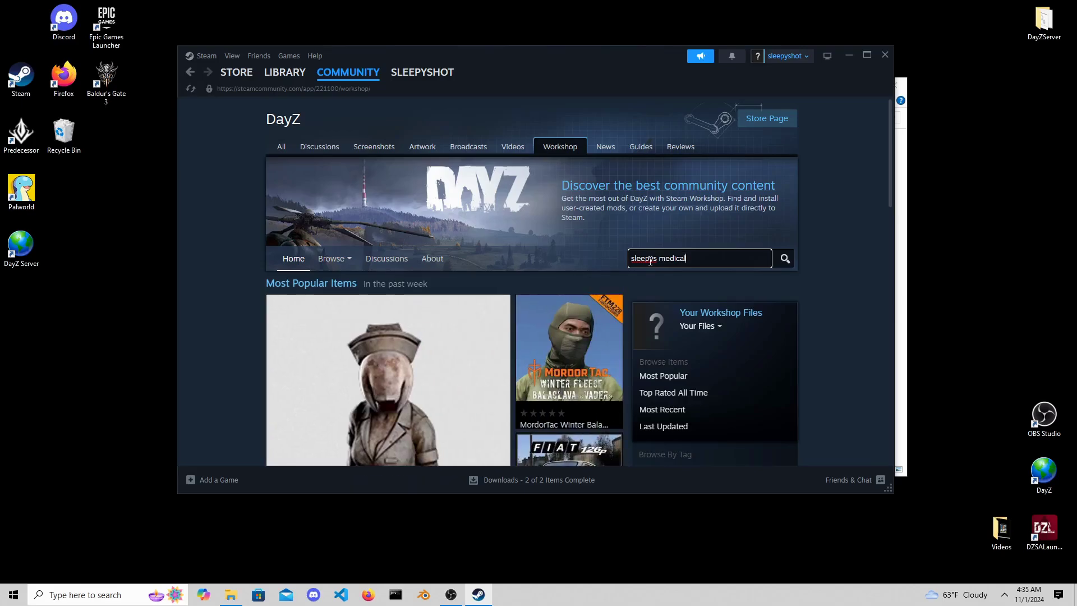
key(Return)
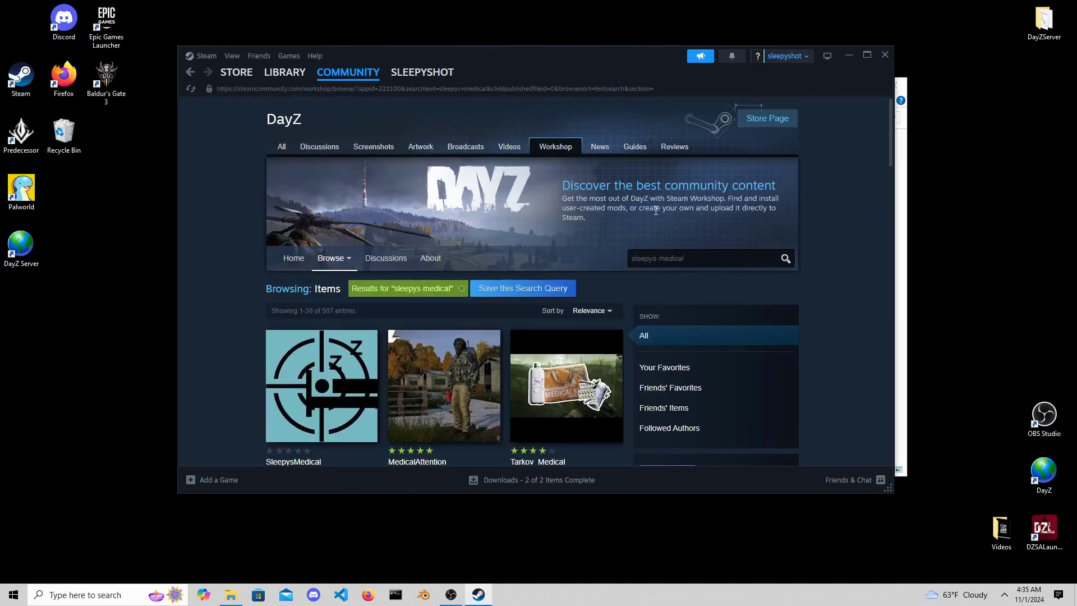
scroll(656, 211, down, 1)
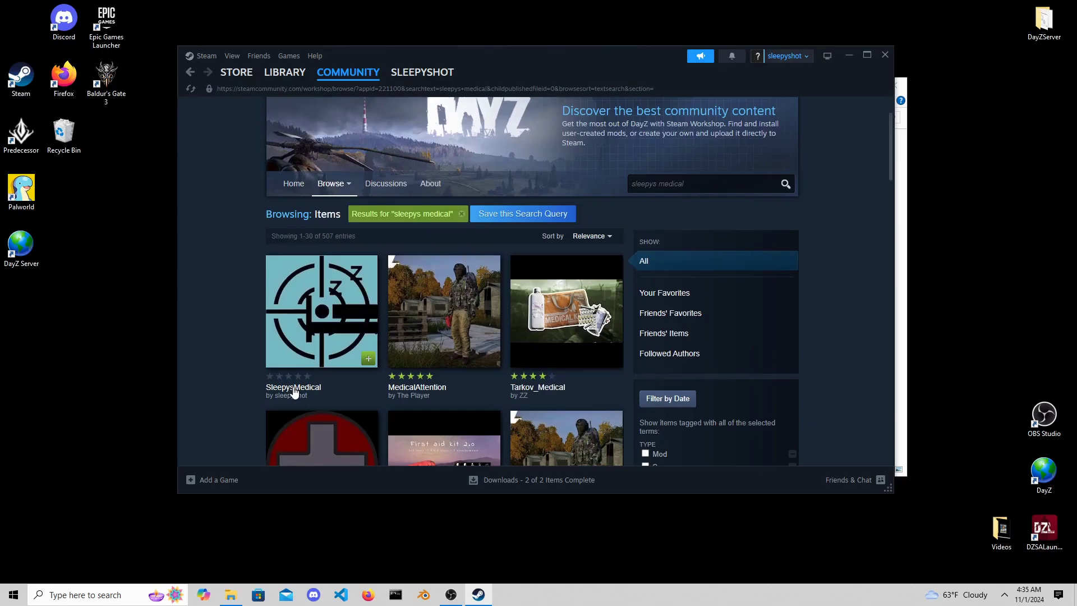
click(294, 387)
- Subscribe to the SleepysMedical mod and close Steam
scroll(294, 391, down, 3)
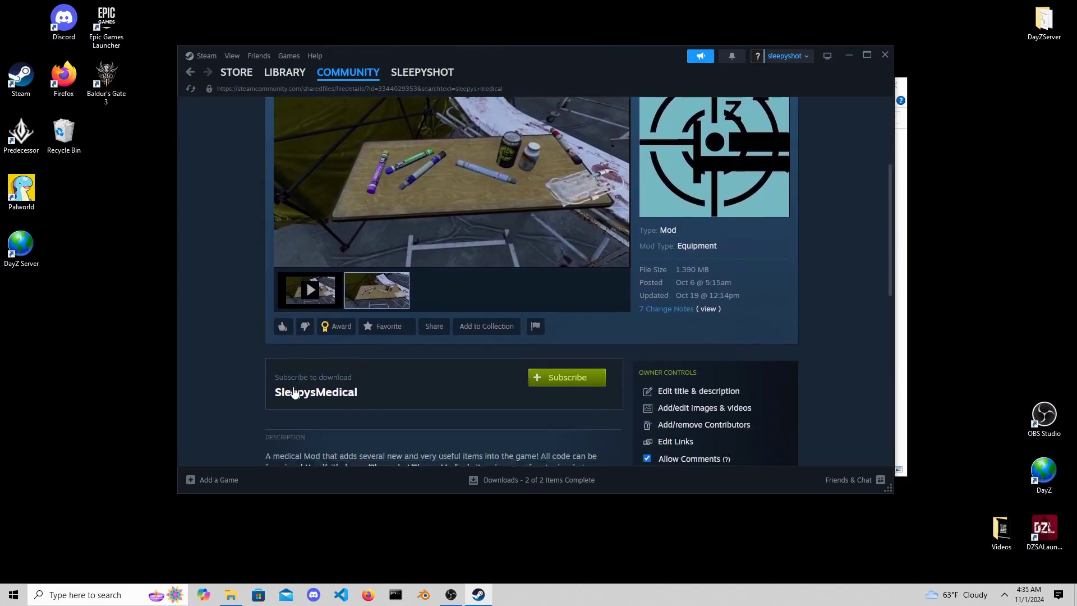
scroll(294, 391, up, 3)
scroll(293, 391, down, 1)
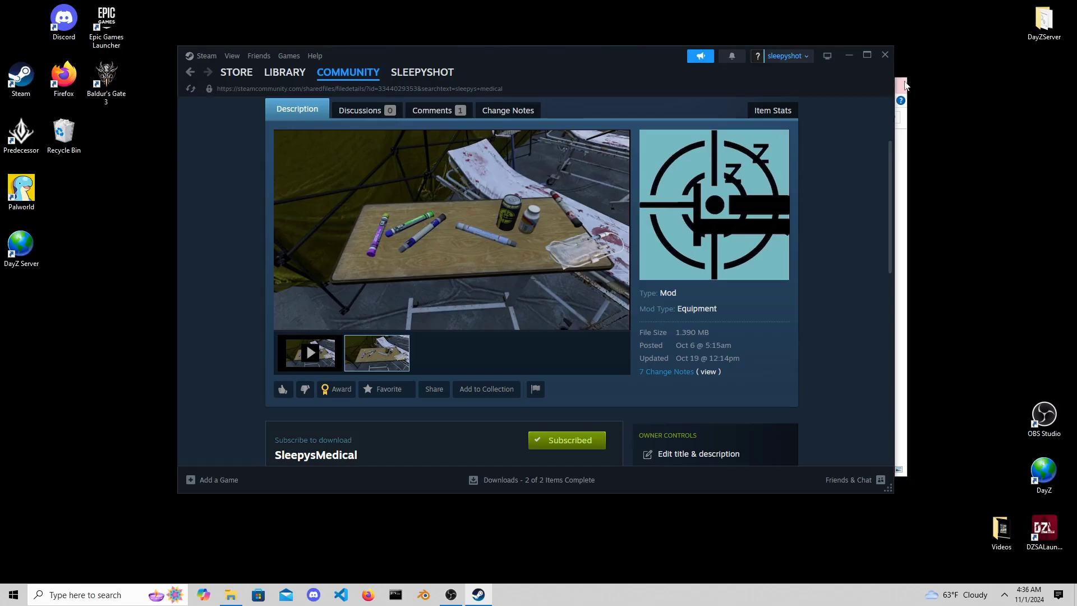
click(885, 55)
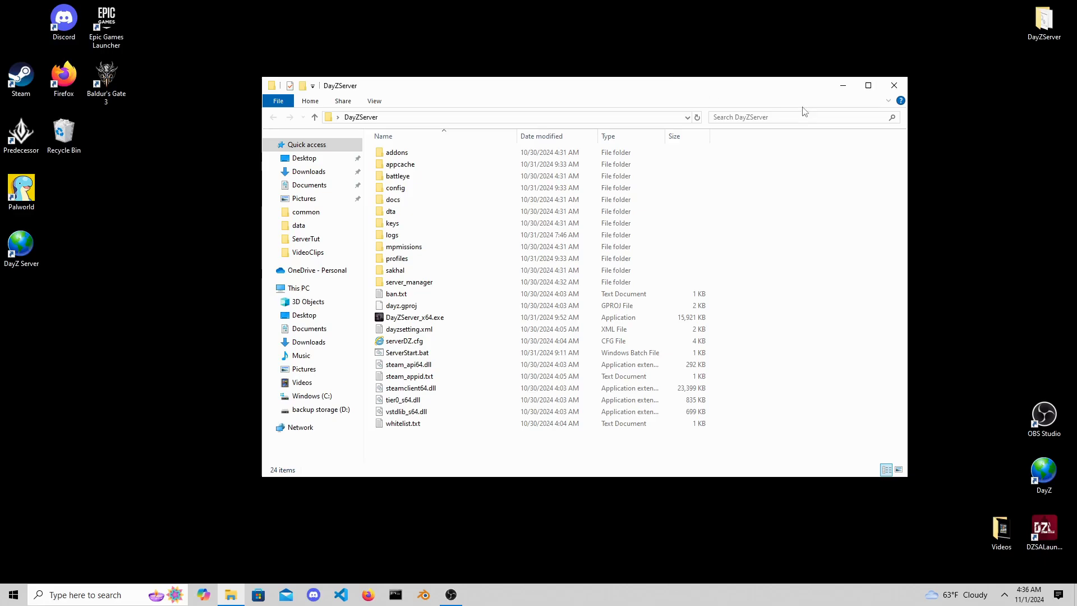
- Start the DayZ launcher and locate SleepysMedical in its list of loaded mods
drag(652, 78, 620, 72)
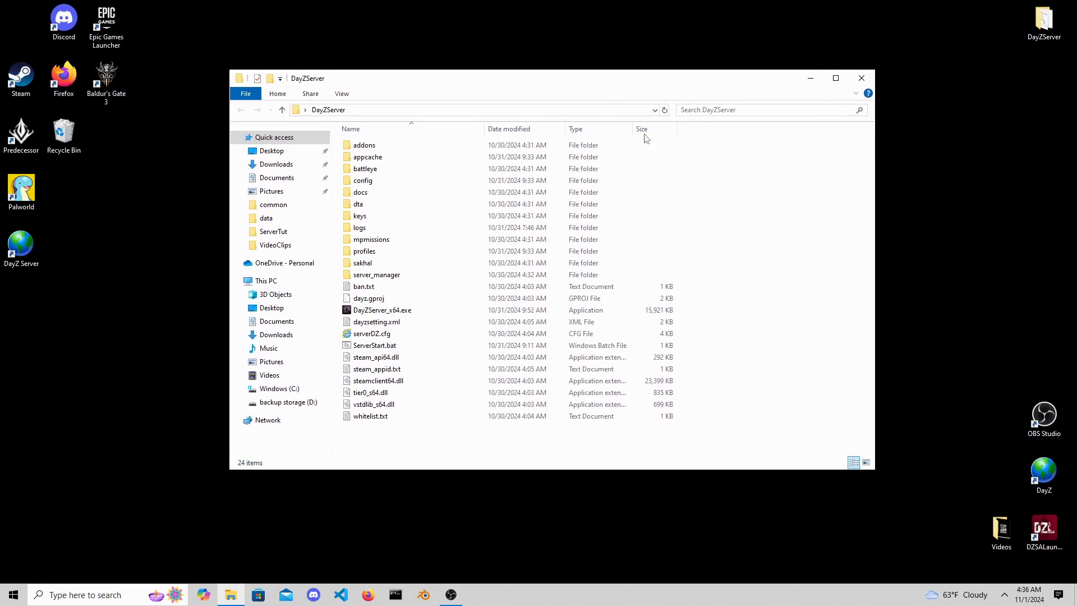
double_click(1042, 478)
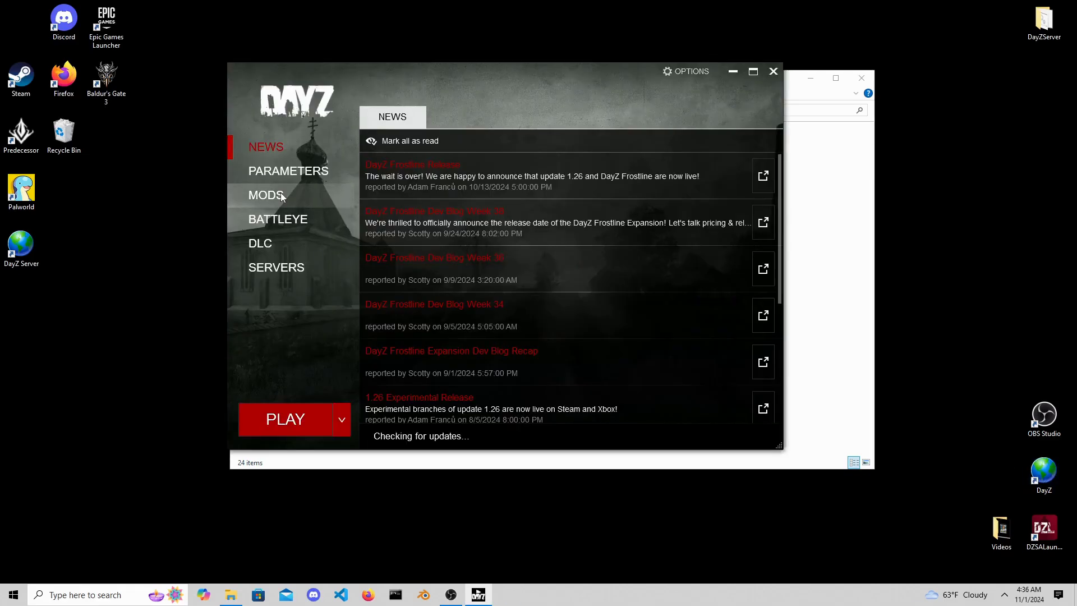
click(279, 197)
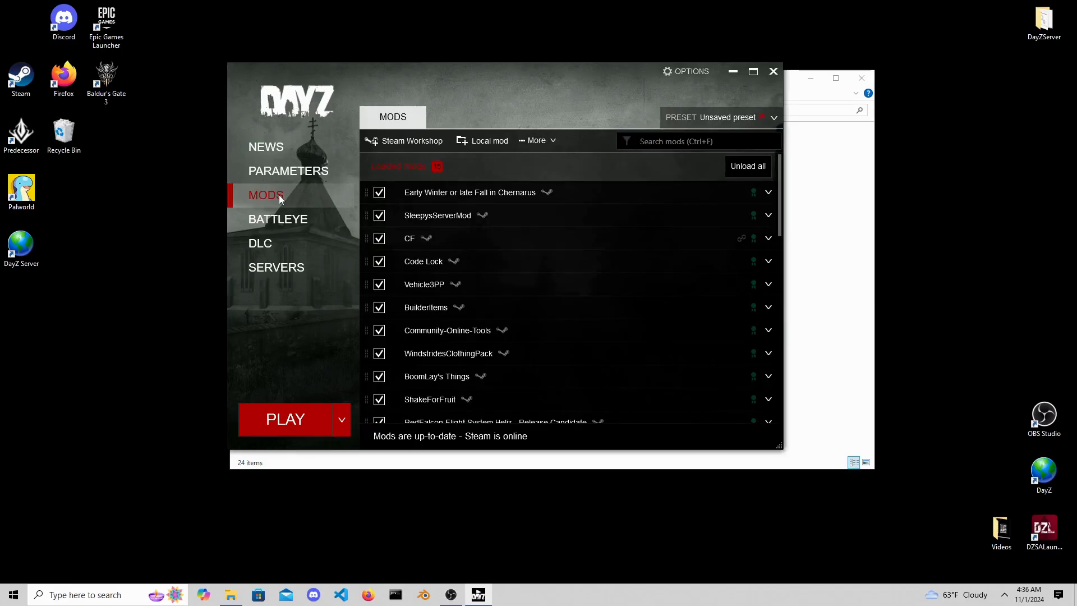
scroll(486, 329, down, 5)
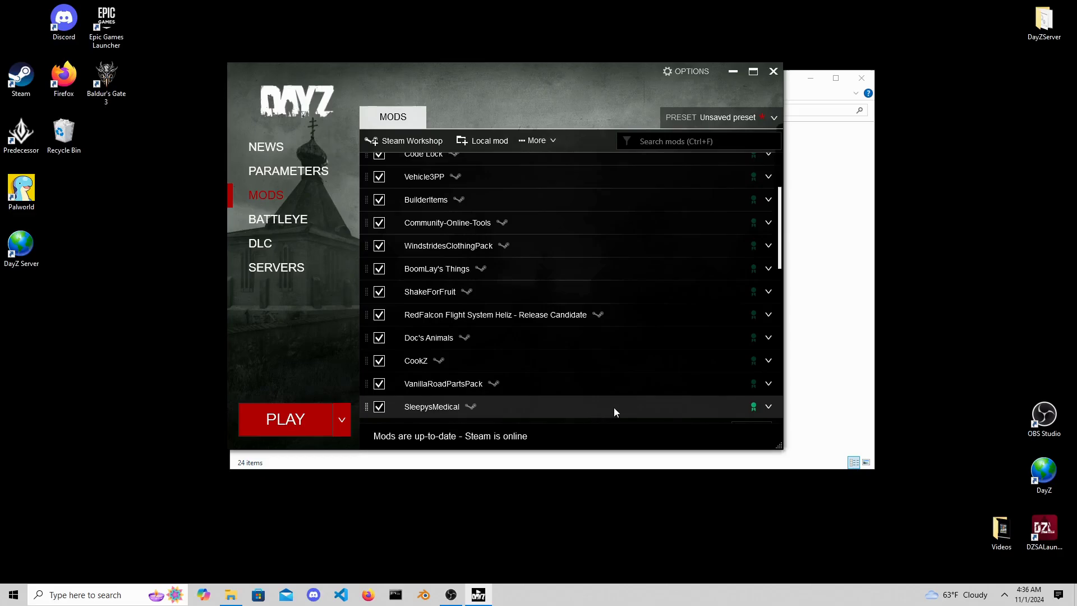
scroll(614, 407, down, 1)
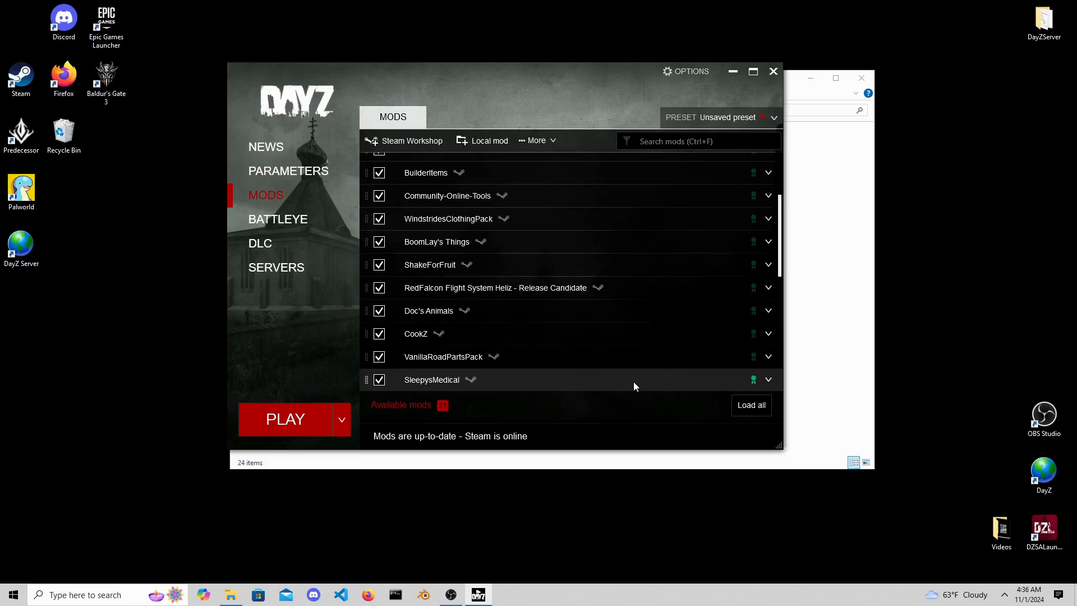
- Open the SleepysMedical mod's folder from the launcher, acknowledging the Workshop cache warning
right_click(583, 380)
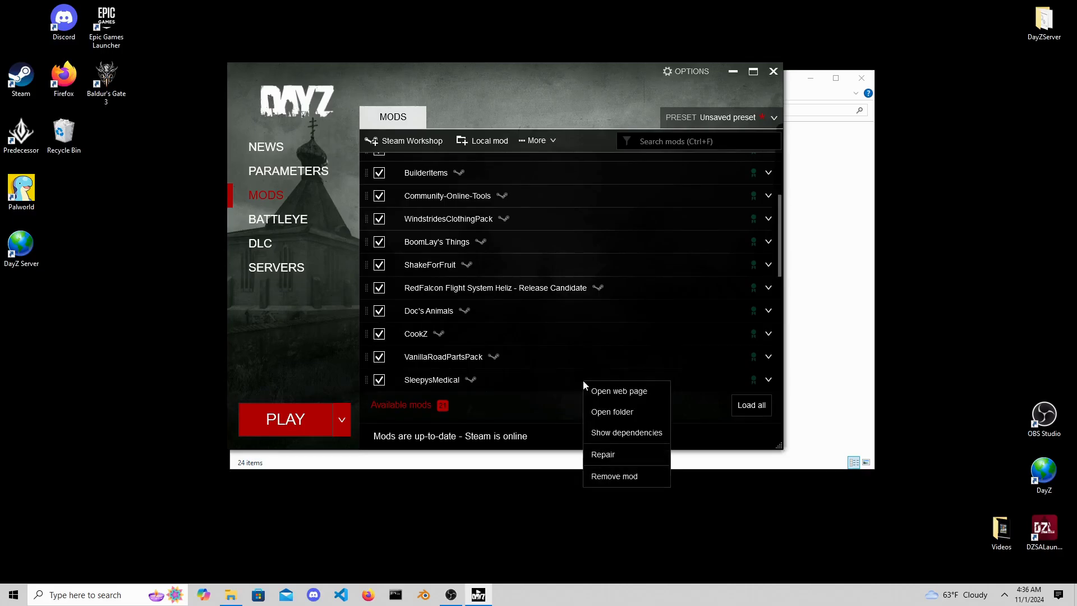
click(634, 413)
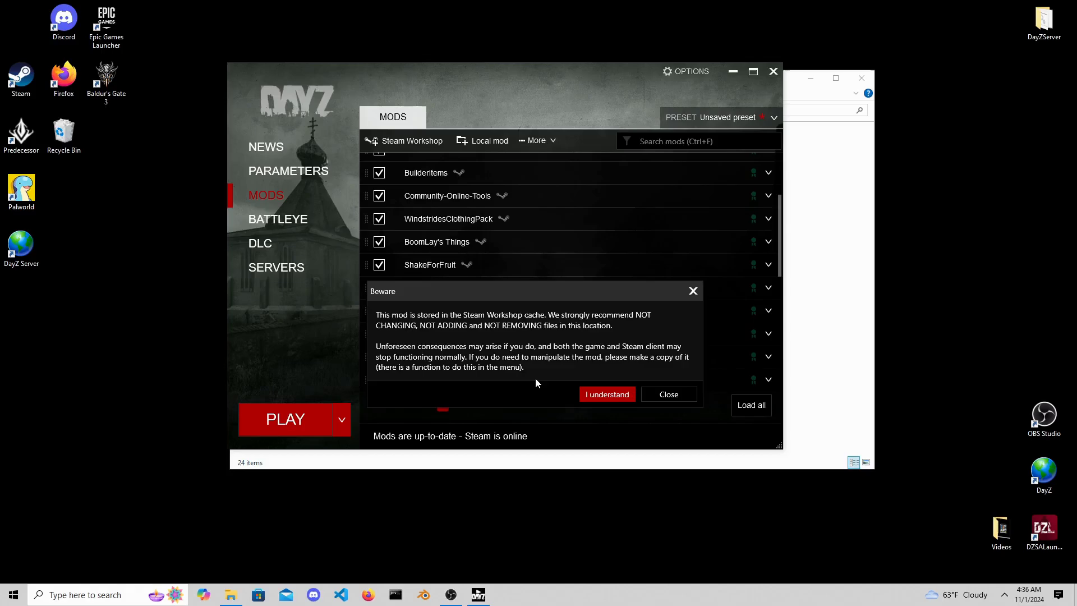
click(605, 394)
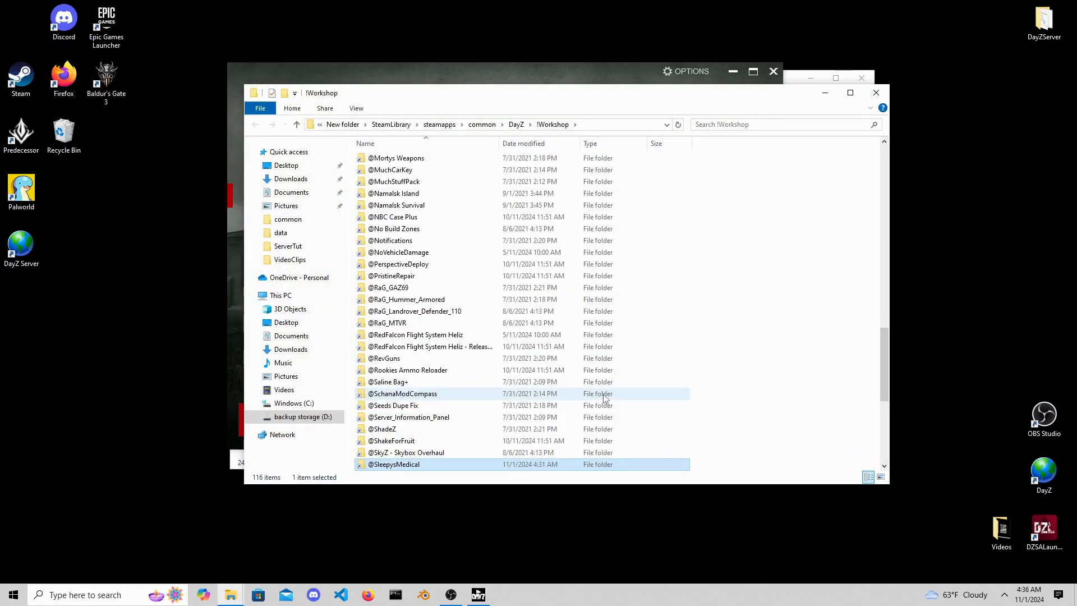
right_click(397, 465)
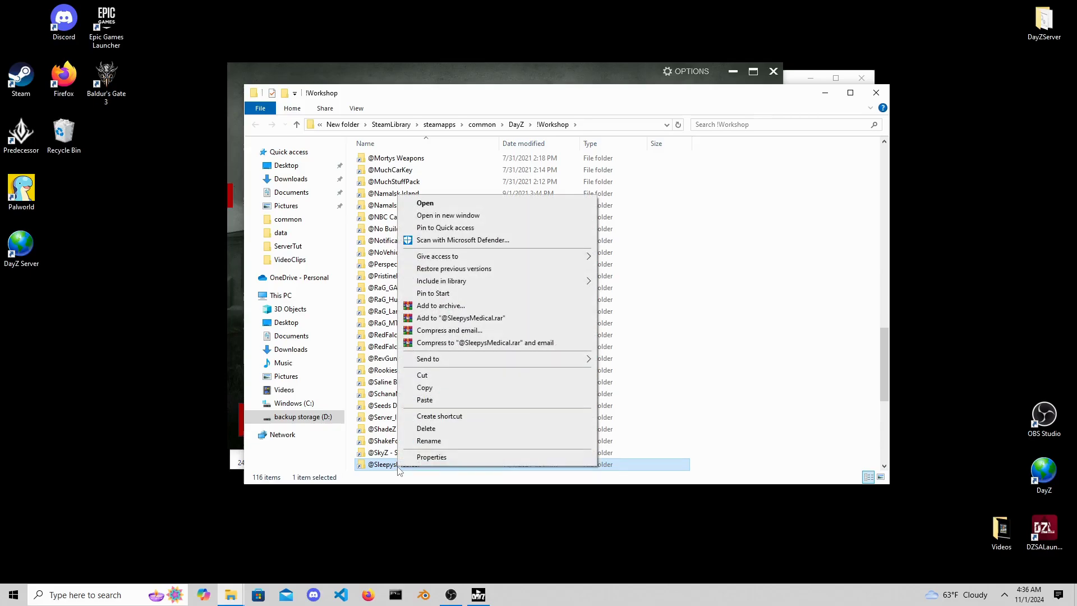
click(424, 388)
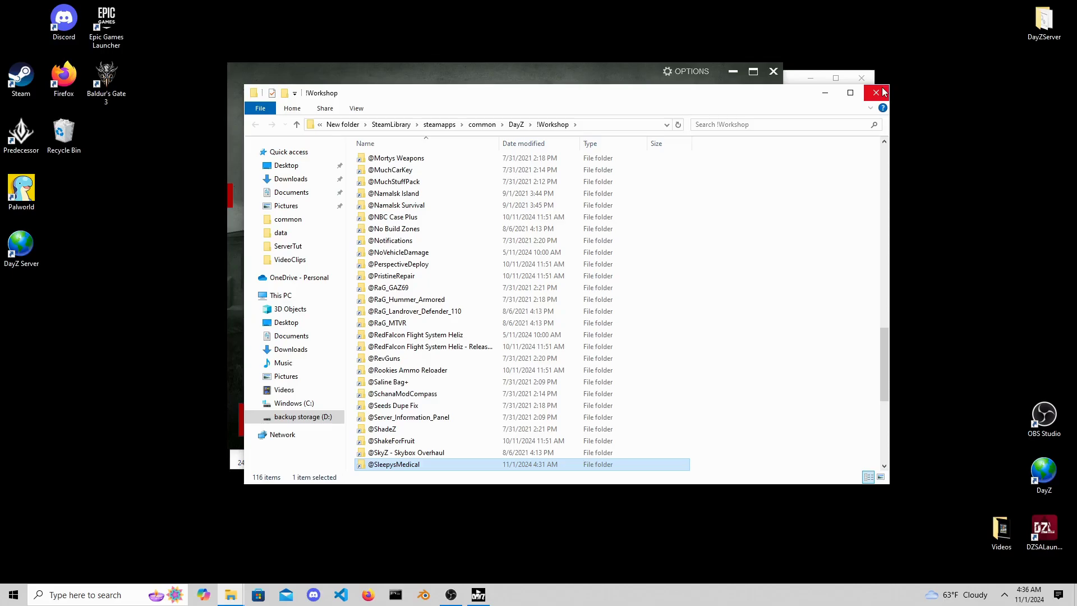
click(825, 92)
click(773, 72)
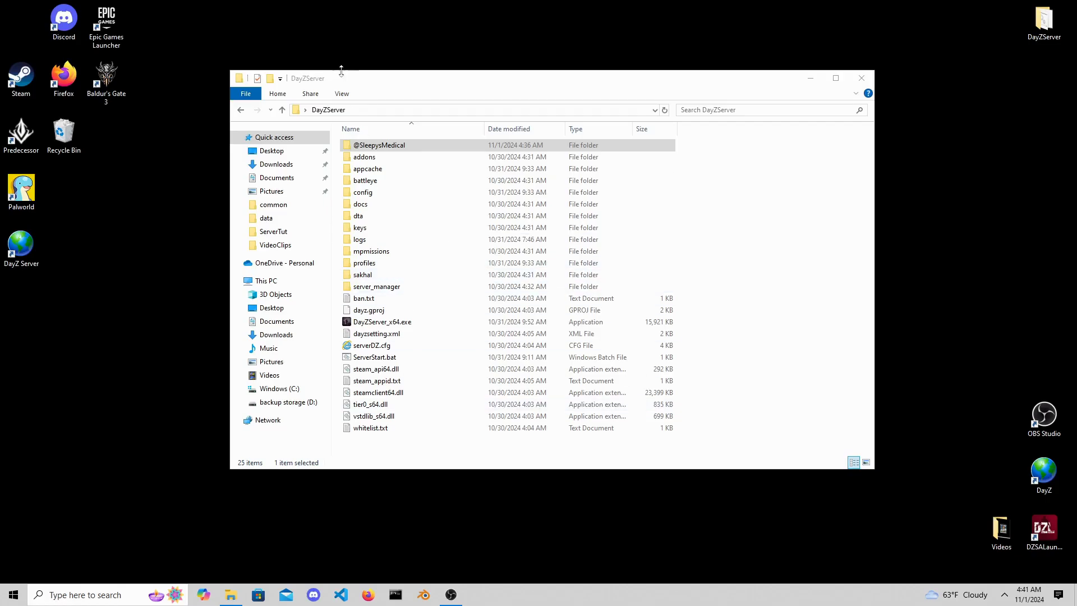
double_click(422, 147)
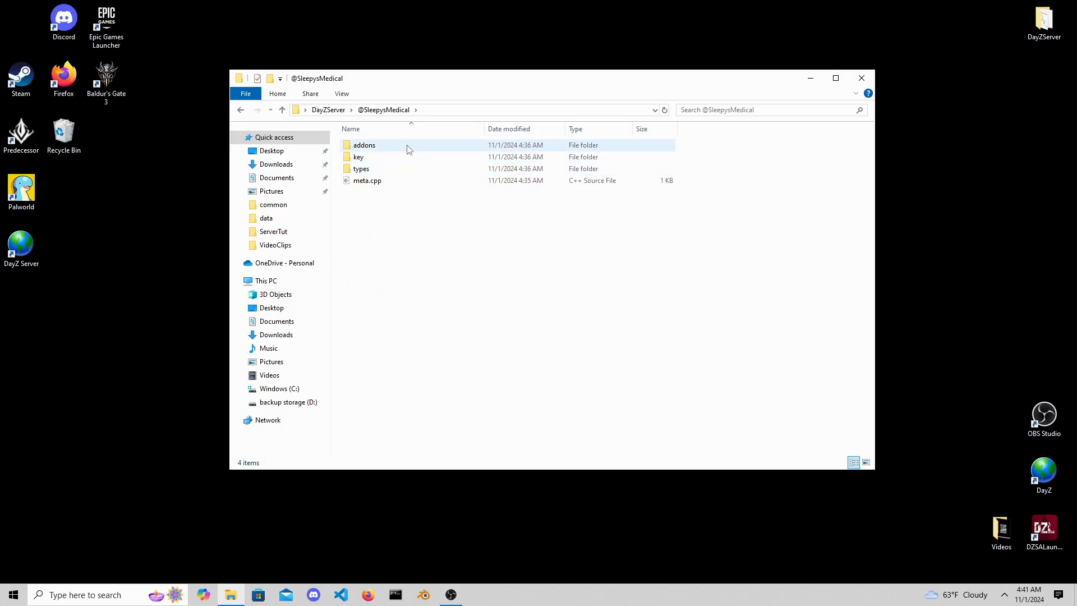
double_click(409, 149)
drag(439, 193, 436, 145)
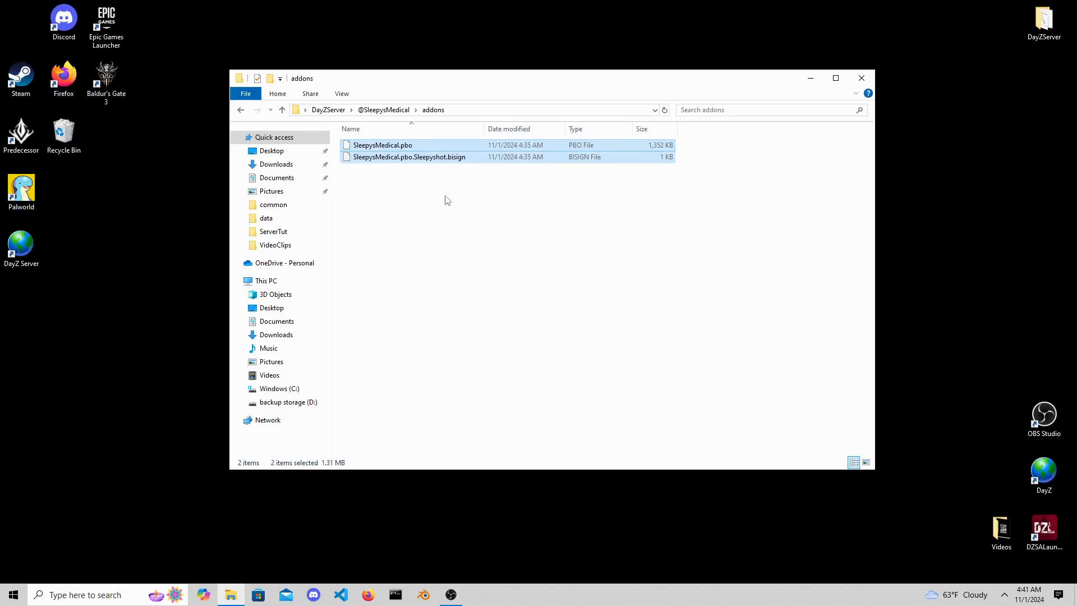
drag(436, 190, 435, 139)
click(283, 110)
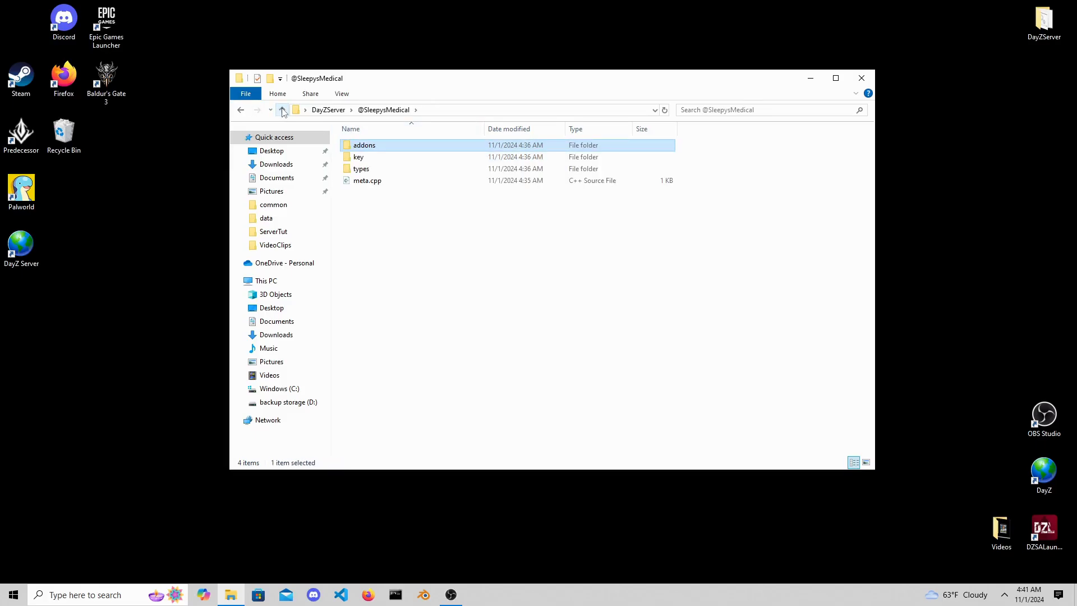
double_click(365, 159)
click(380, 148)
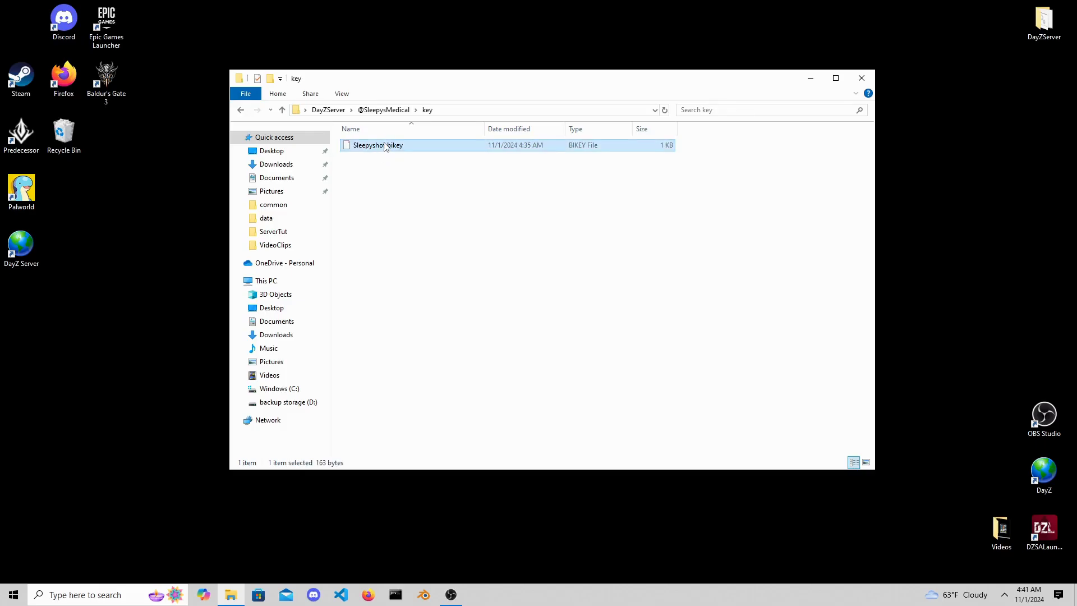
click(283, 110)
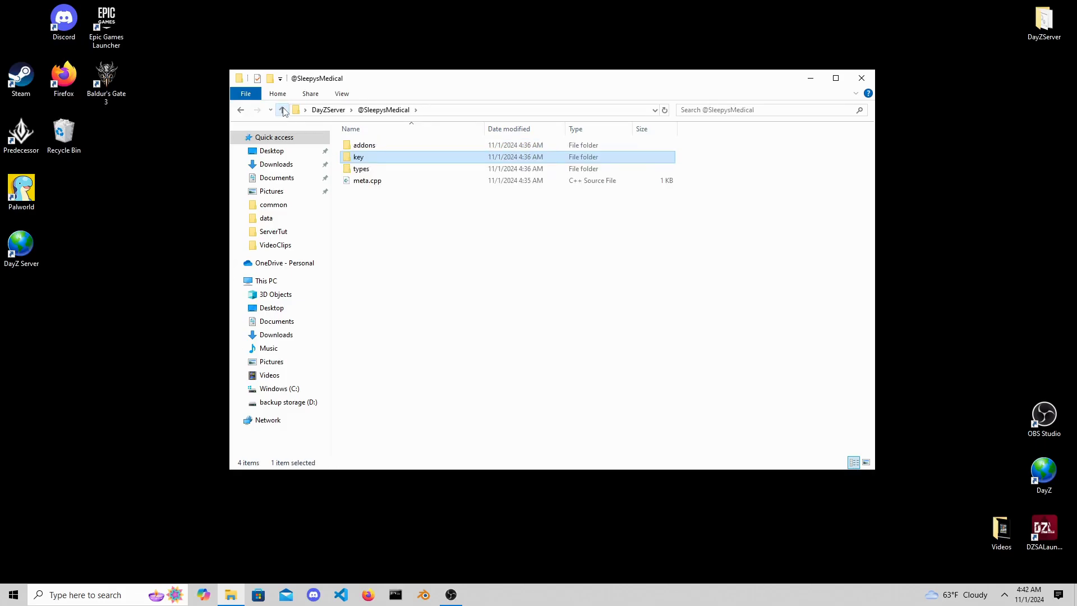
double_click(392, 170)
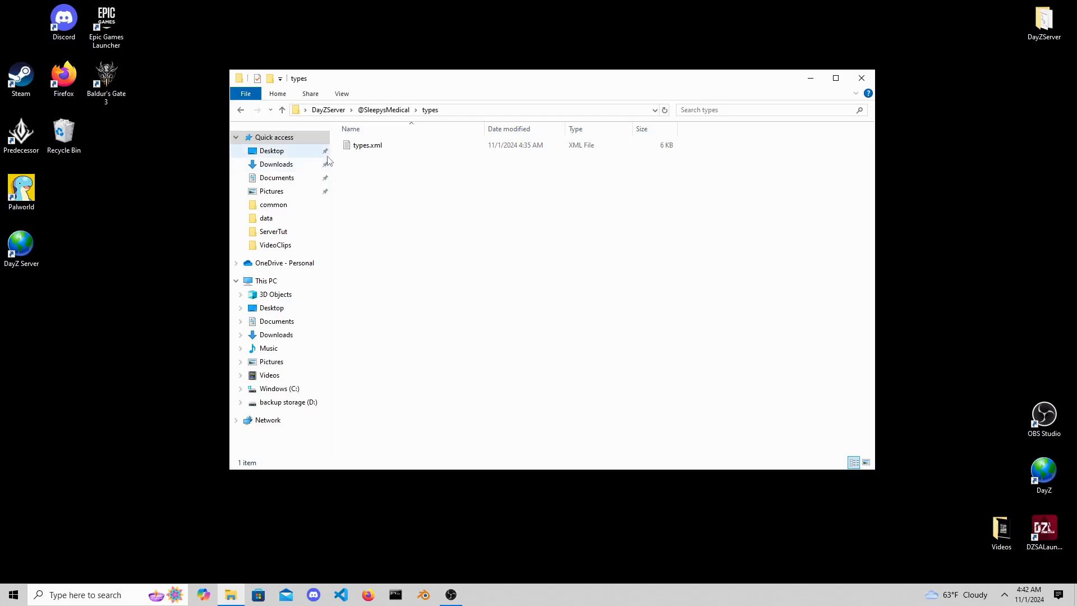
click(284, 110)
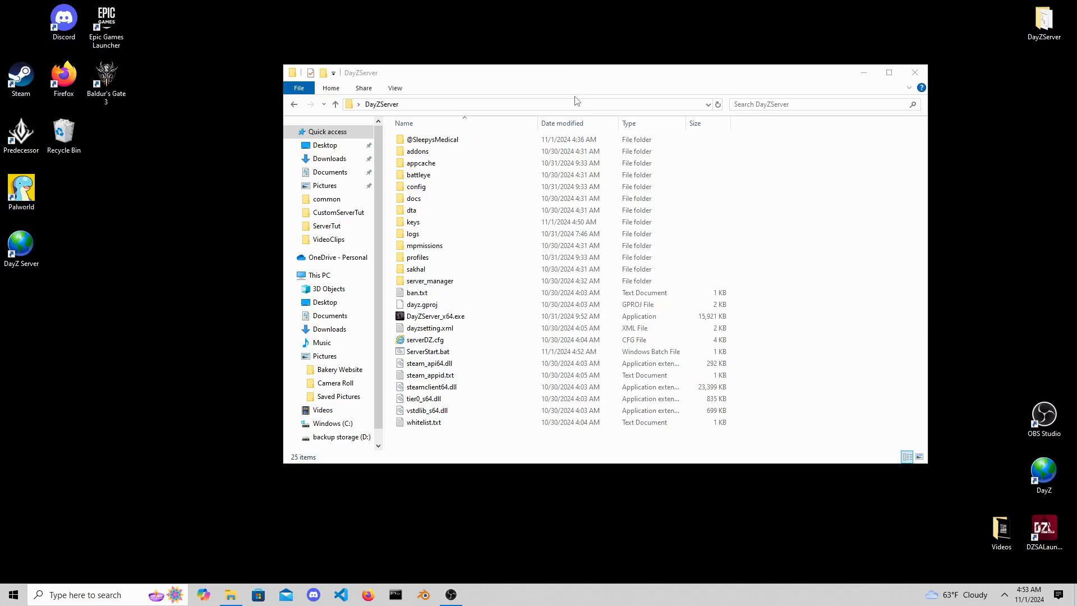
- Open Visual Studio Code and arrange its window alongside the DayZServer folder window
drag(583, 79, 655, 54)
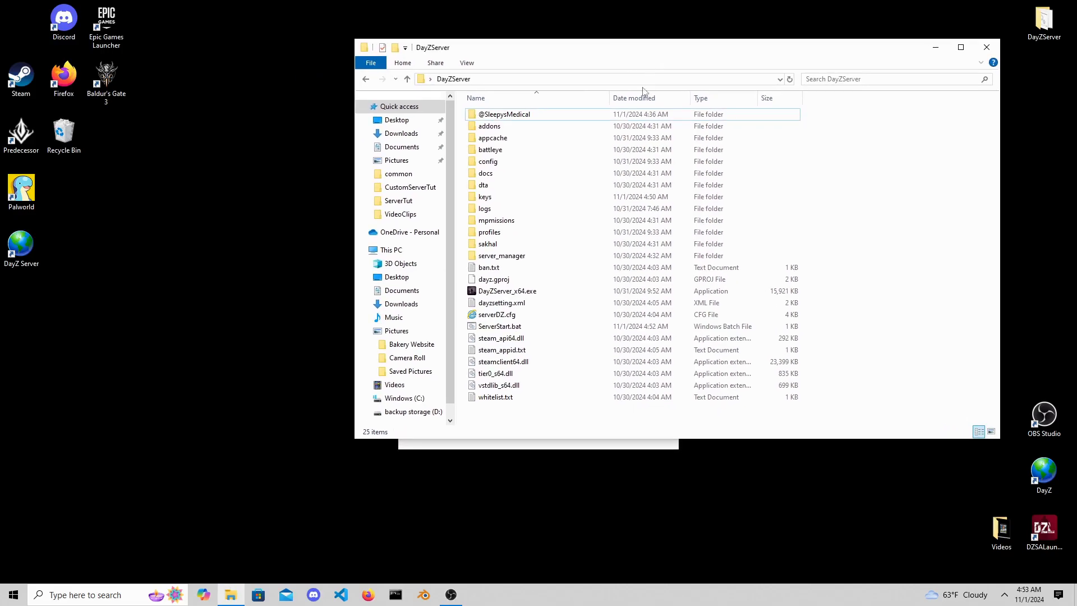
click(342, 595)
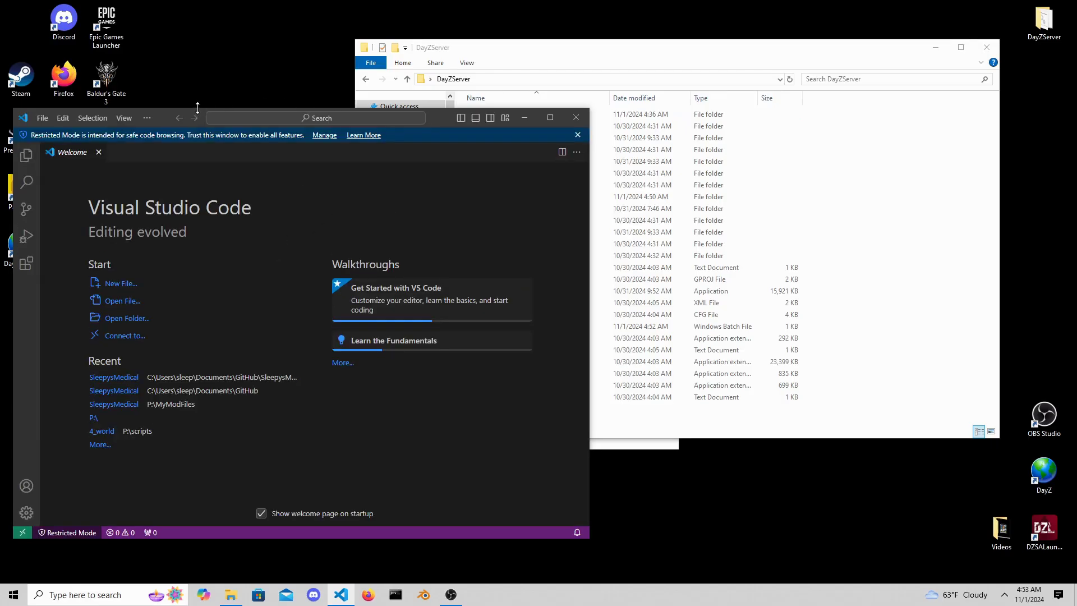
drag(163, 118, 167, 83)
click(680, 50)
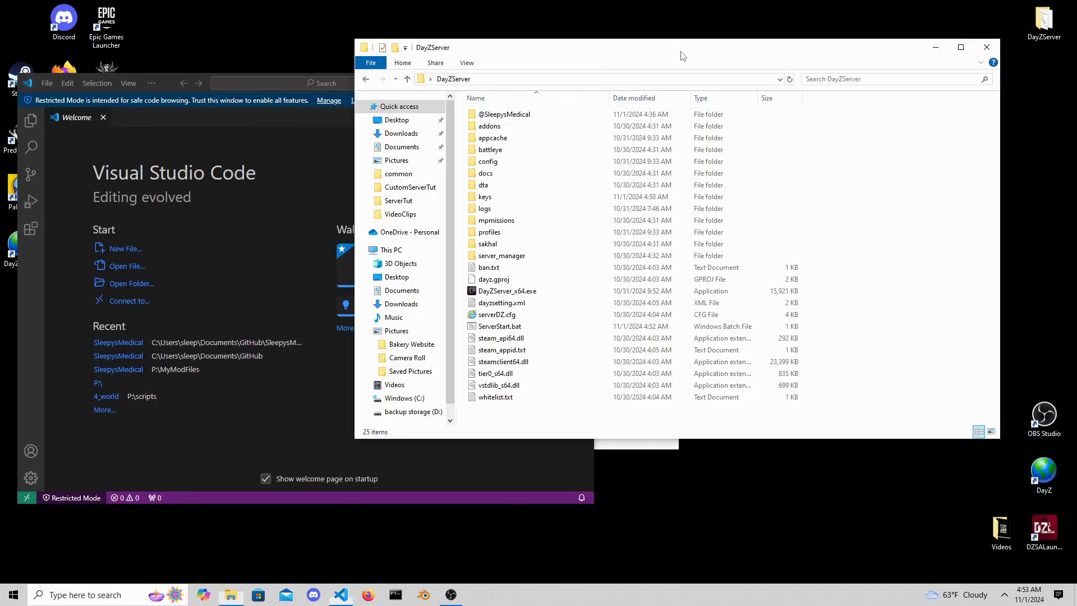
- Open ServerStart.bat in Visual Studio Code and place the cursor inside the empty -mod= parameter on line 22
drag(512, 329, 241, 309)
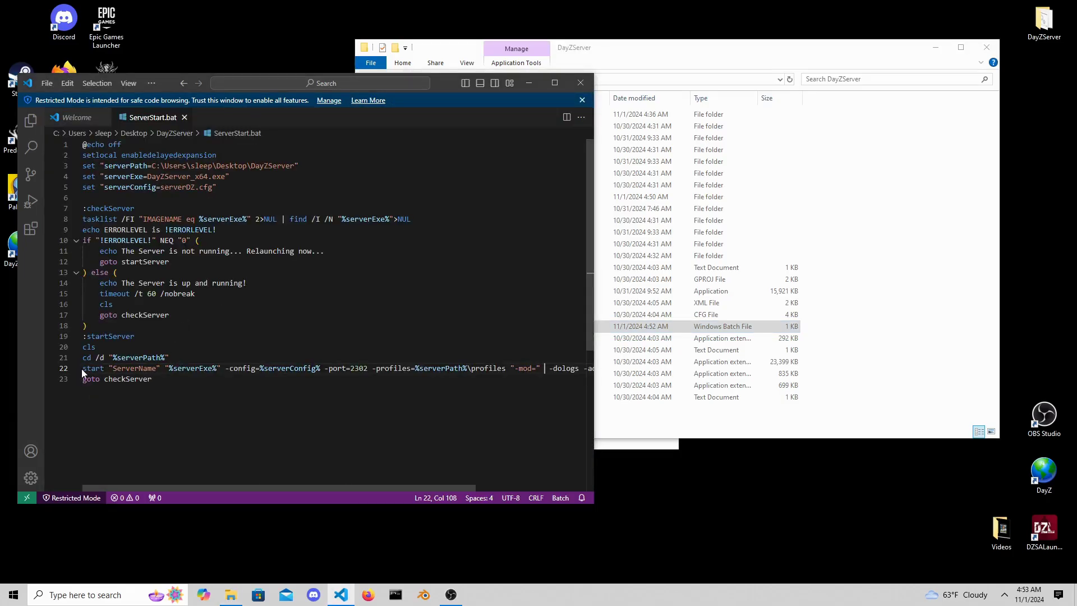
click(108, 368)
shift+click(241, 381)
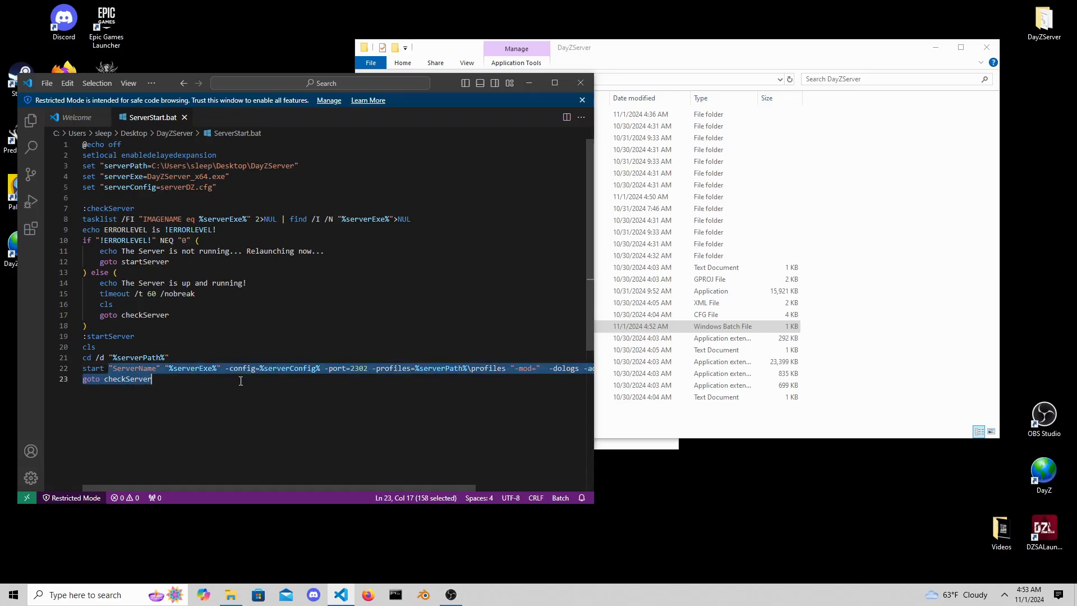
drag(241, 381, 596, 370)
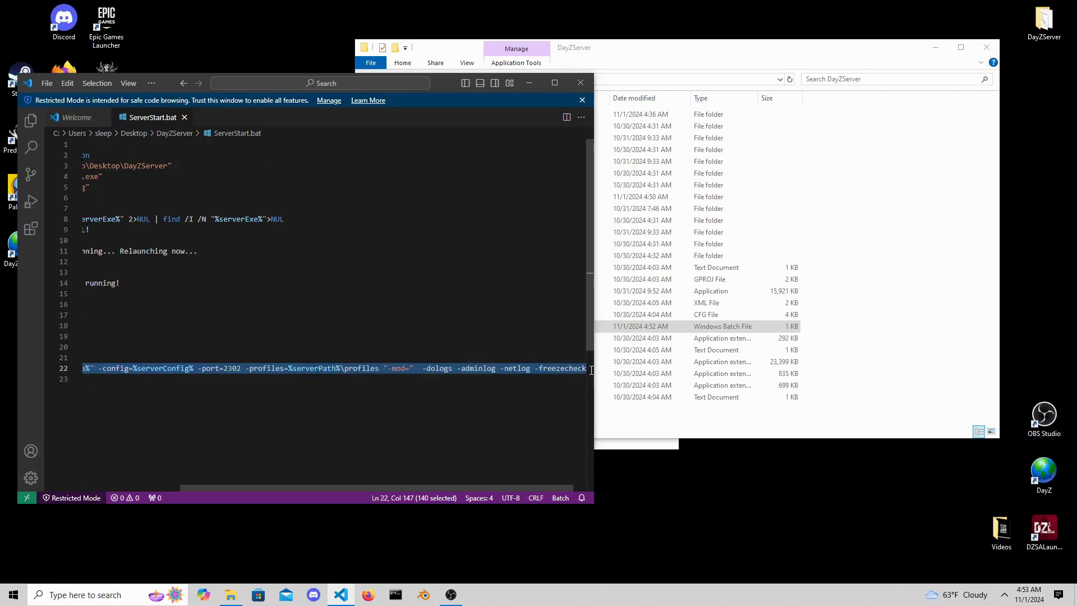
click(410, 368)
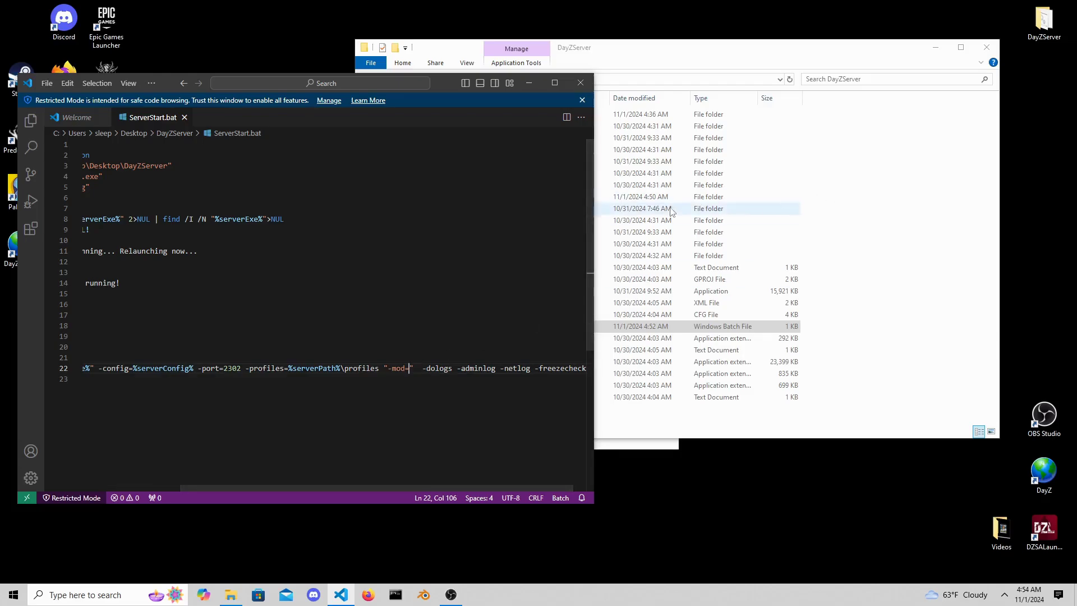
click(890, 145)
click(516, 115)
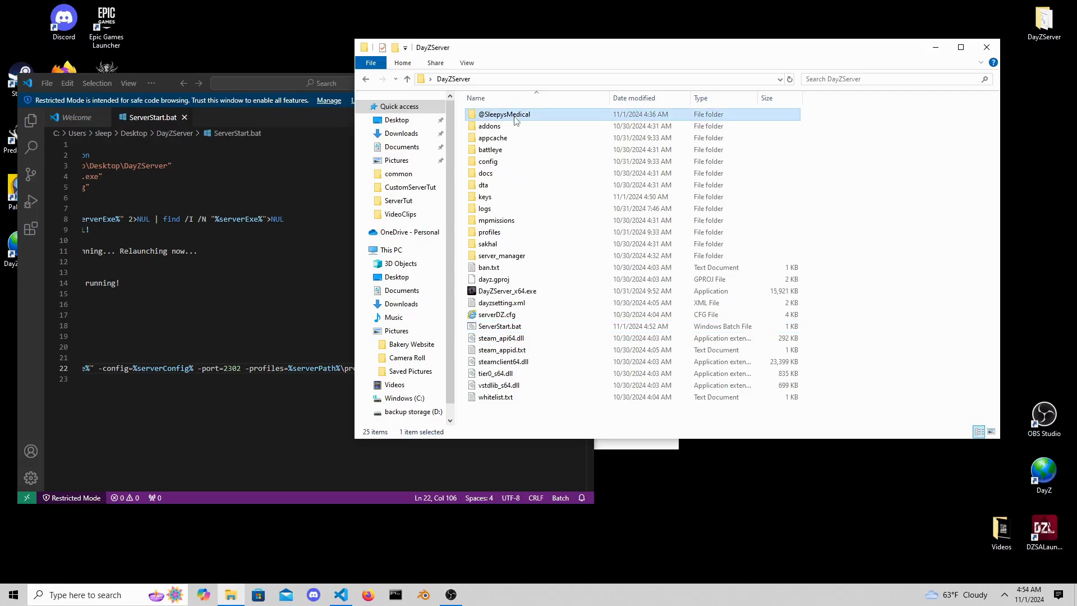
click(531, 115)
key(ctrl+c)
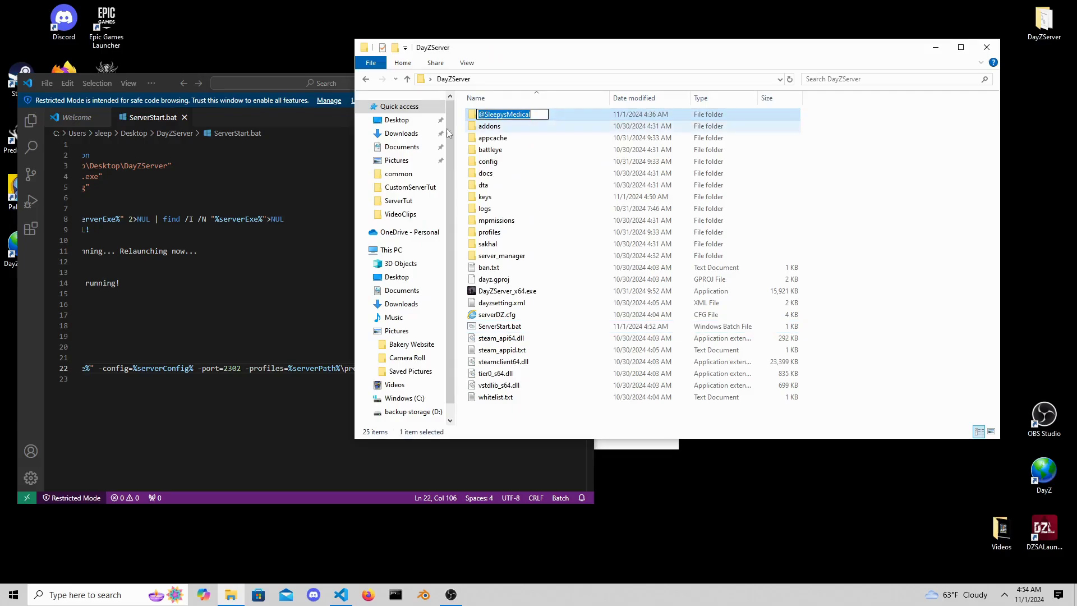
click(314, 398)
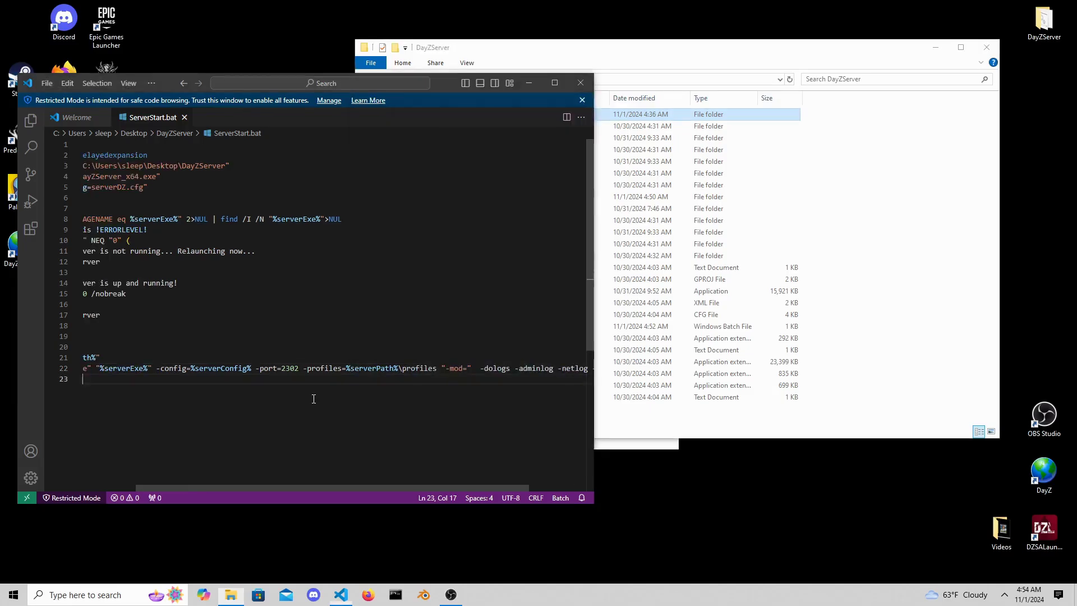
click(468, 370)
key(ctrl+v)
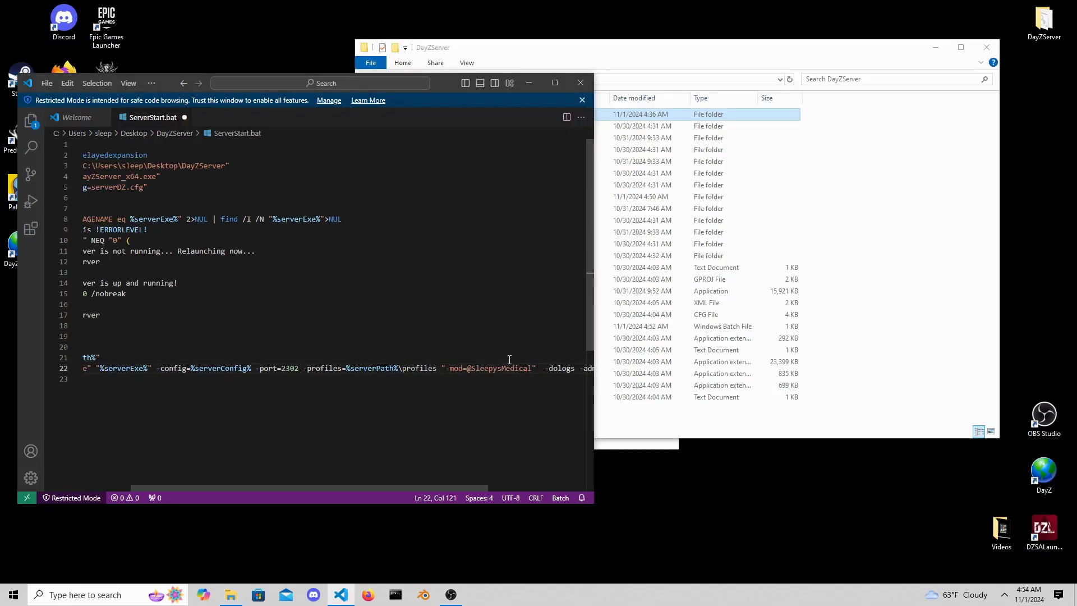
text(;)
- Save ServerStart.bat and close Visual Studio Code
drag(353, 487, 234, 485)
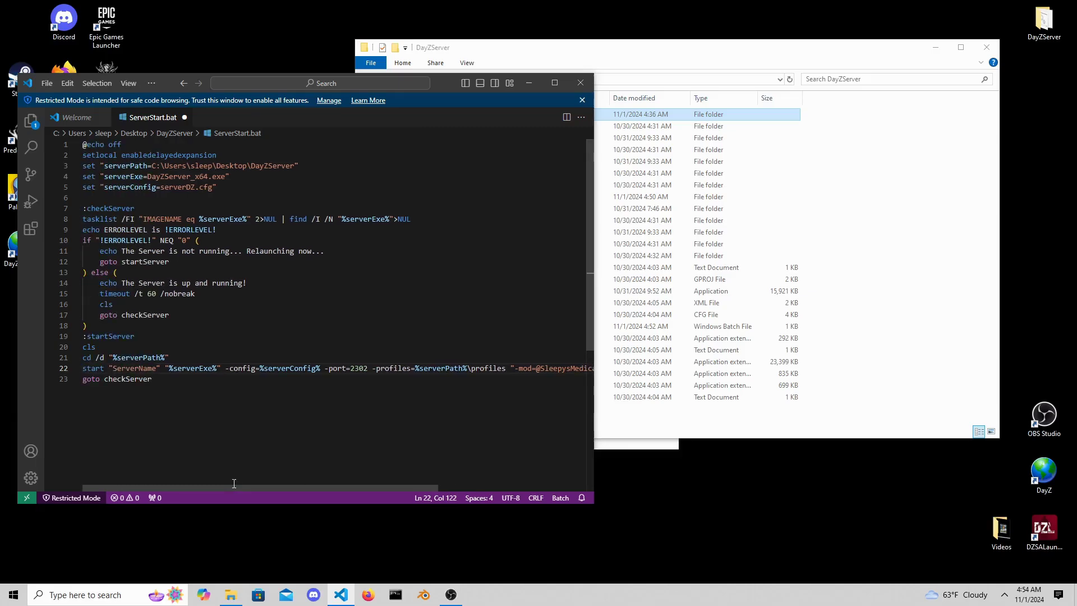
key(ctrl+s)
click(581, 82)
drag(612, 55, 512, 74)
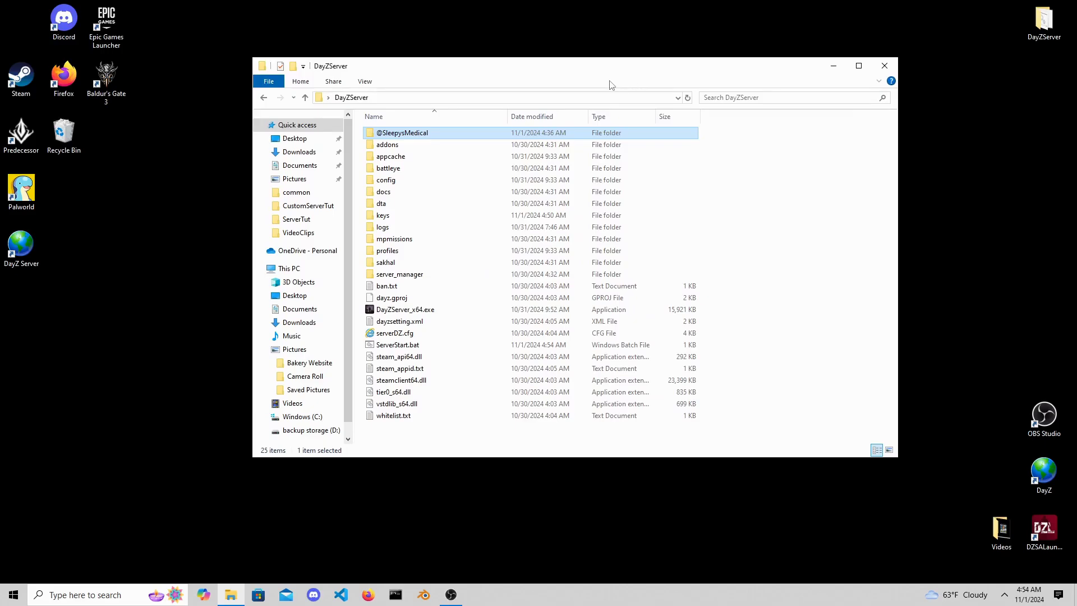
double_click(427, 137)
double_click(414, 144)
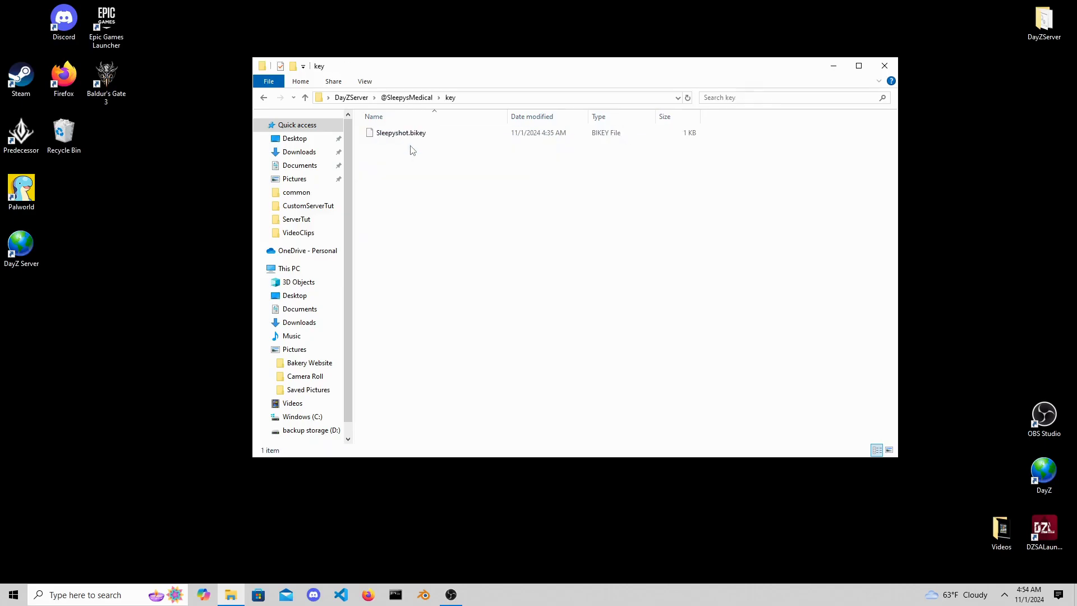
click(430, 136)
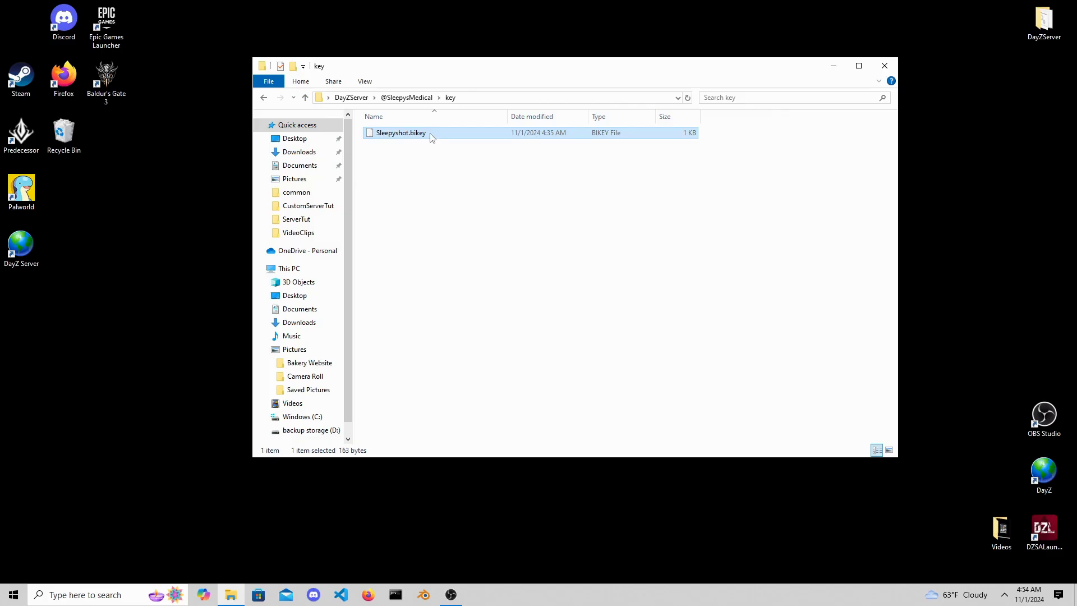
click(305, 97)
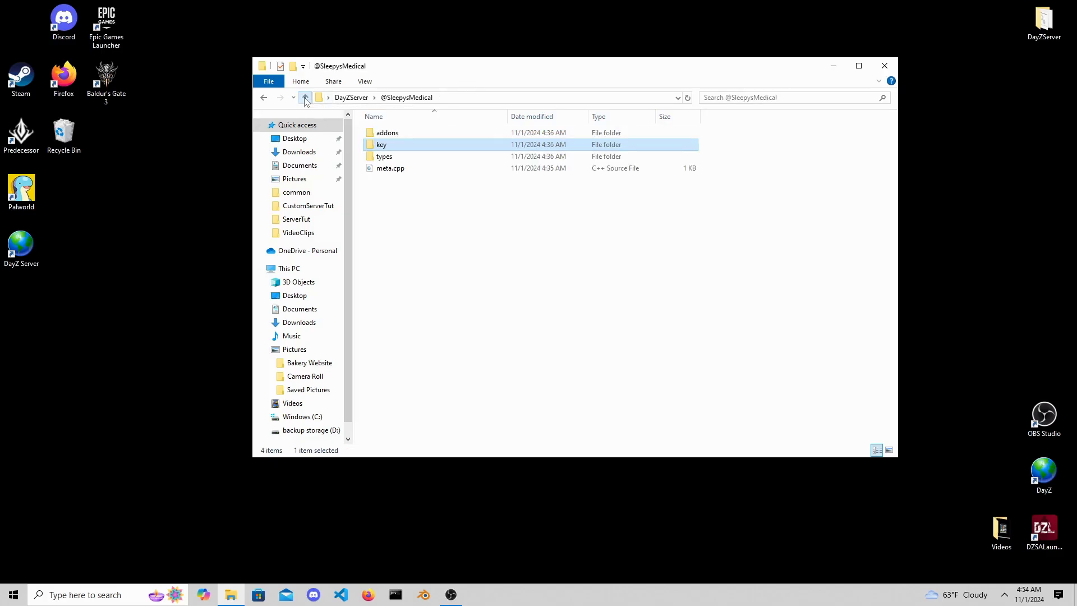
click(305, 98)
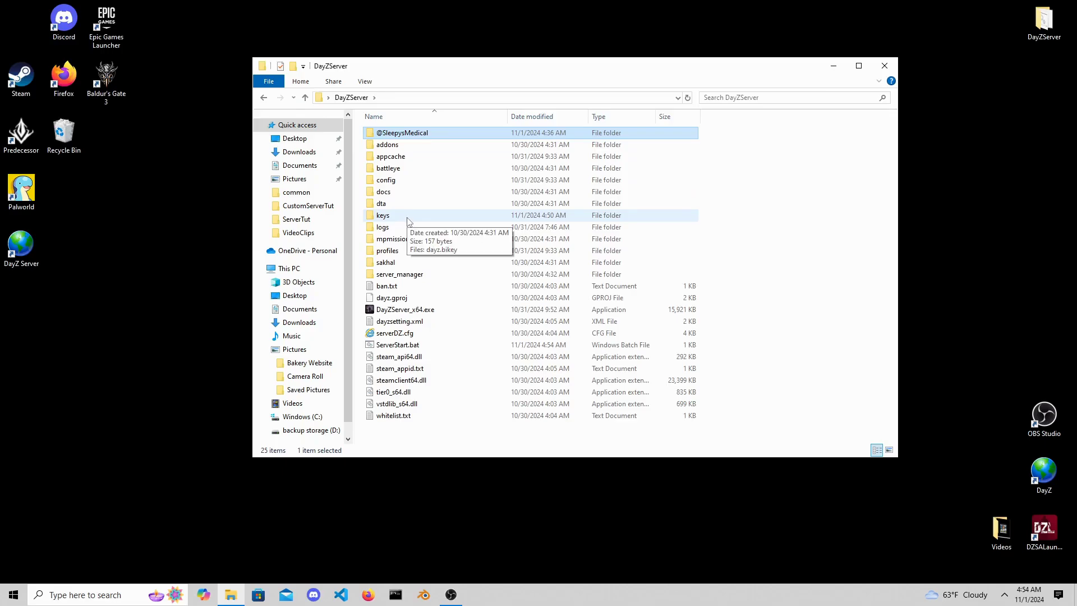
double_click(408, 219)
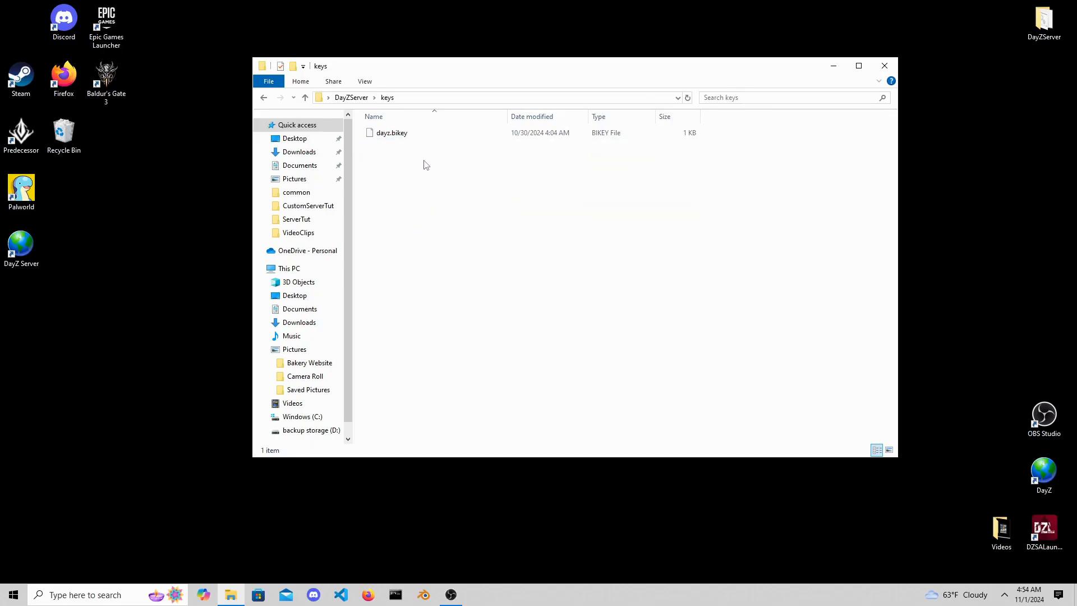
key(ctrl+v)
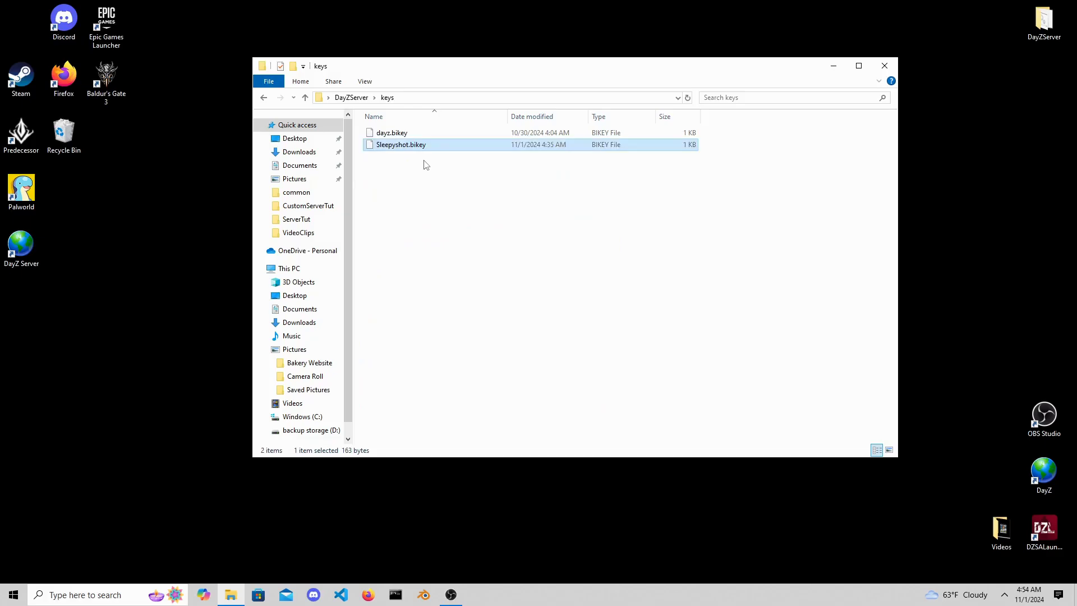
click(429, 187)
click(307, 100)
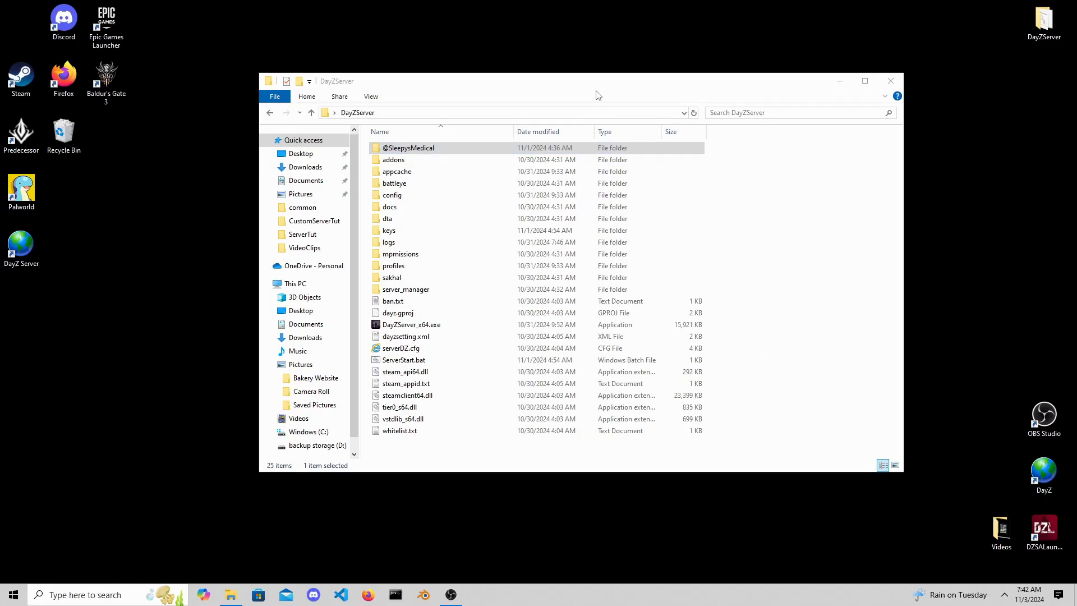
- Open the DayZ launcher and repair the SleepysMedical mod in the mod list
click(518, 96)
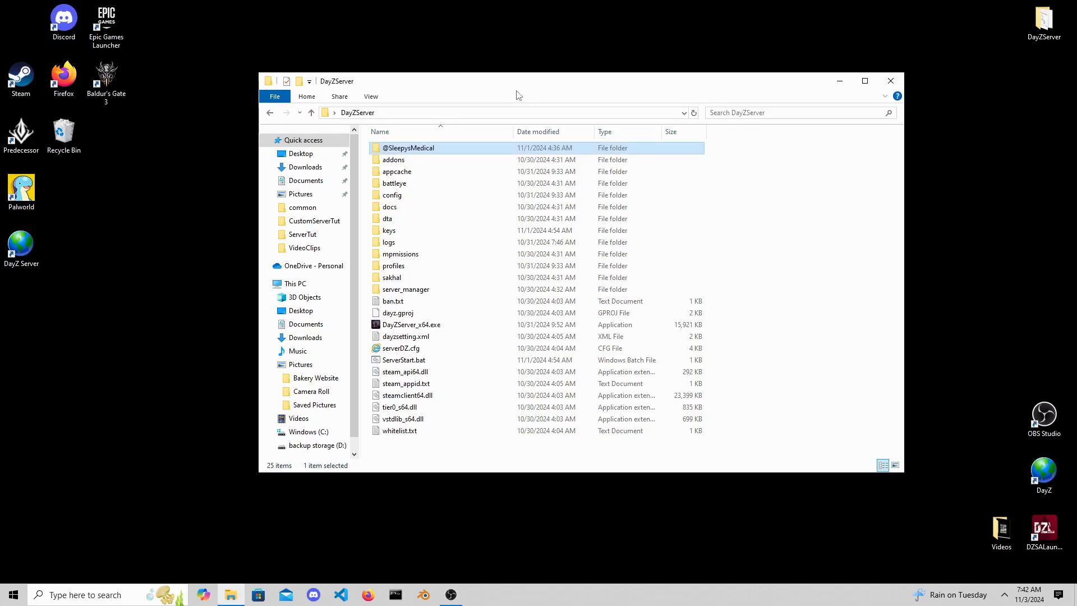
double_click(1042, 476)
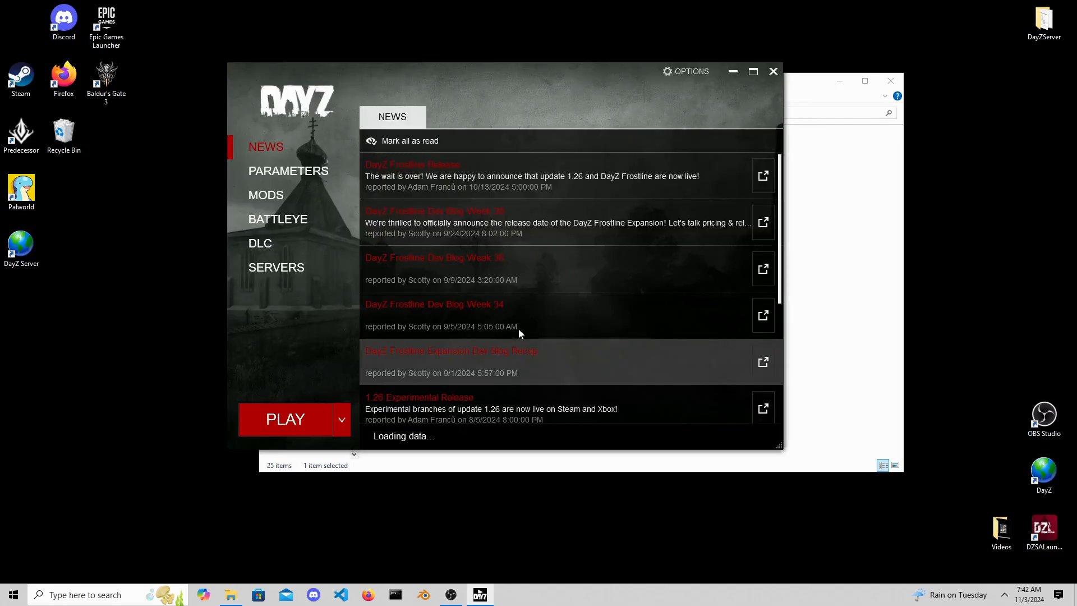
click(289, 200)
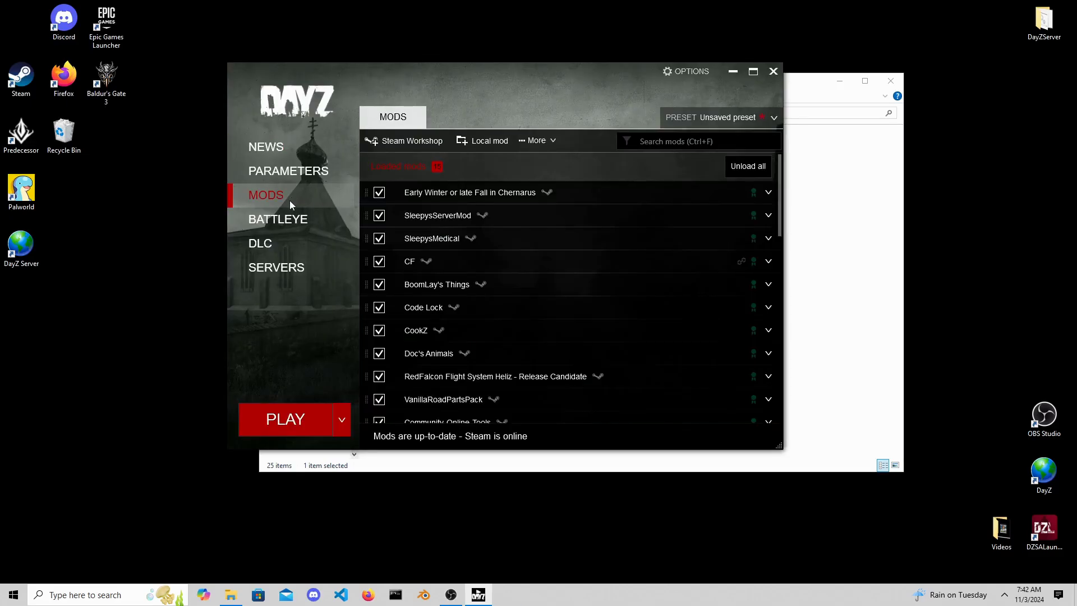
click(545, 237)
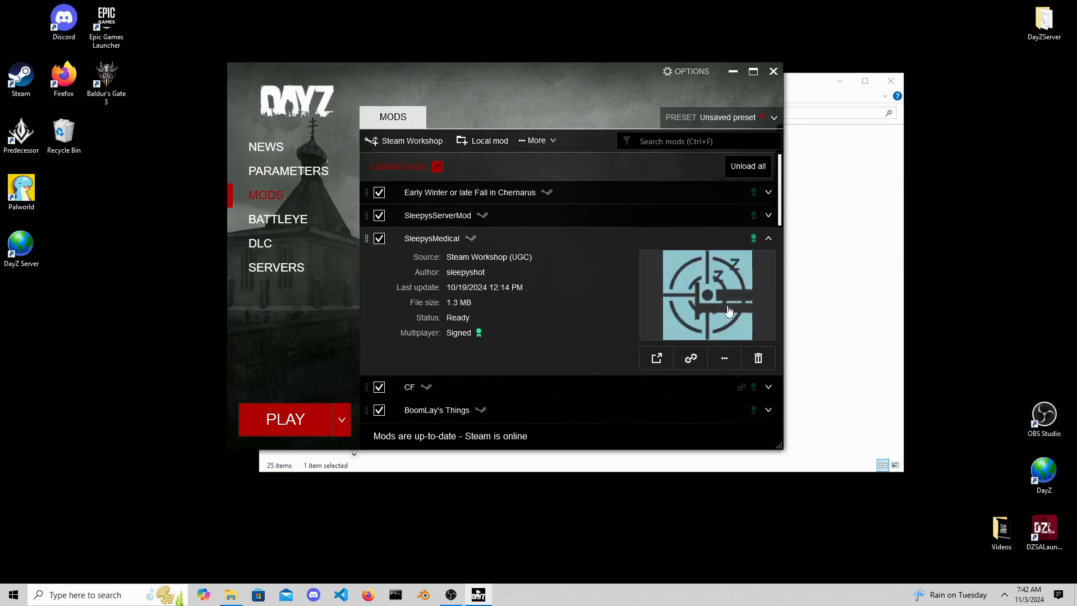
click(725, 359)
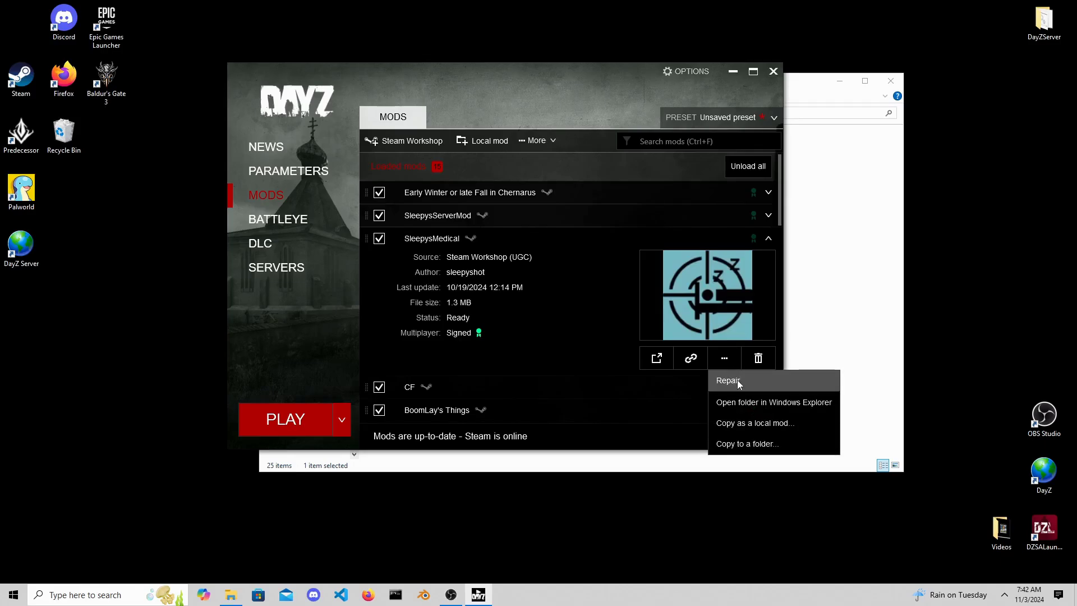
click(737, 379)
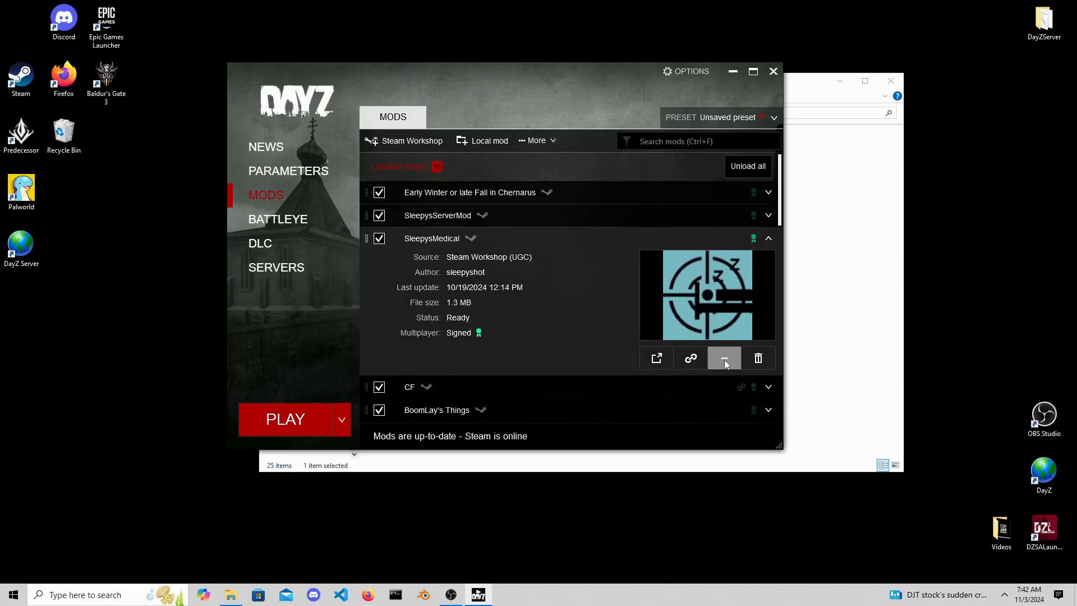
- Show the SleepysMedical mod's folder in Windows Explorer, acknowledging the Workshop cache warning
click(725, 359)
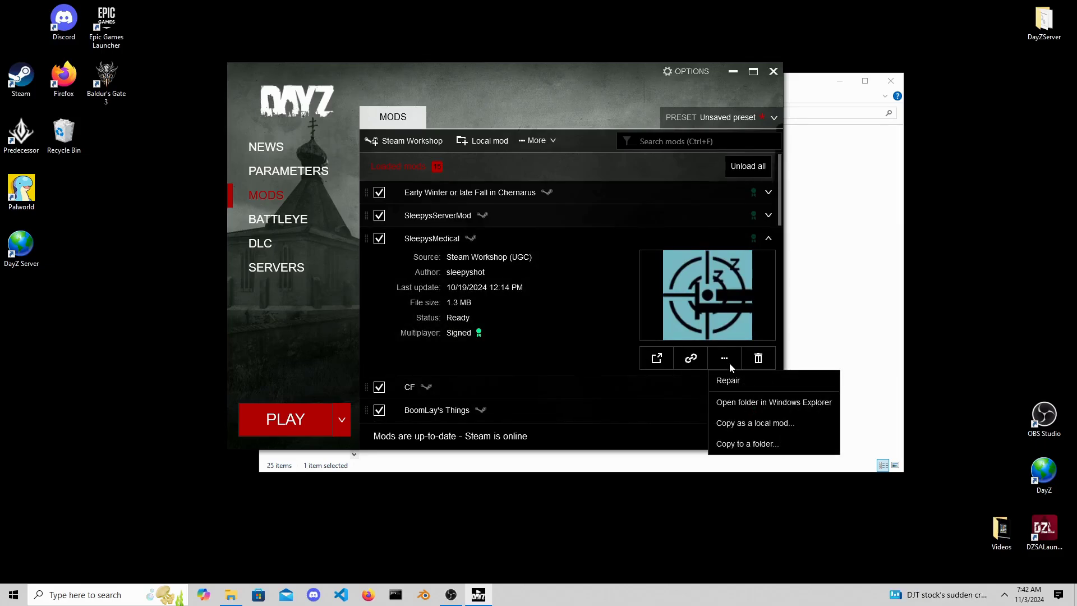
click(763, 403)
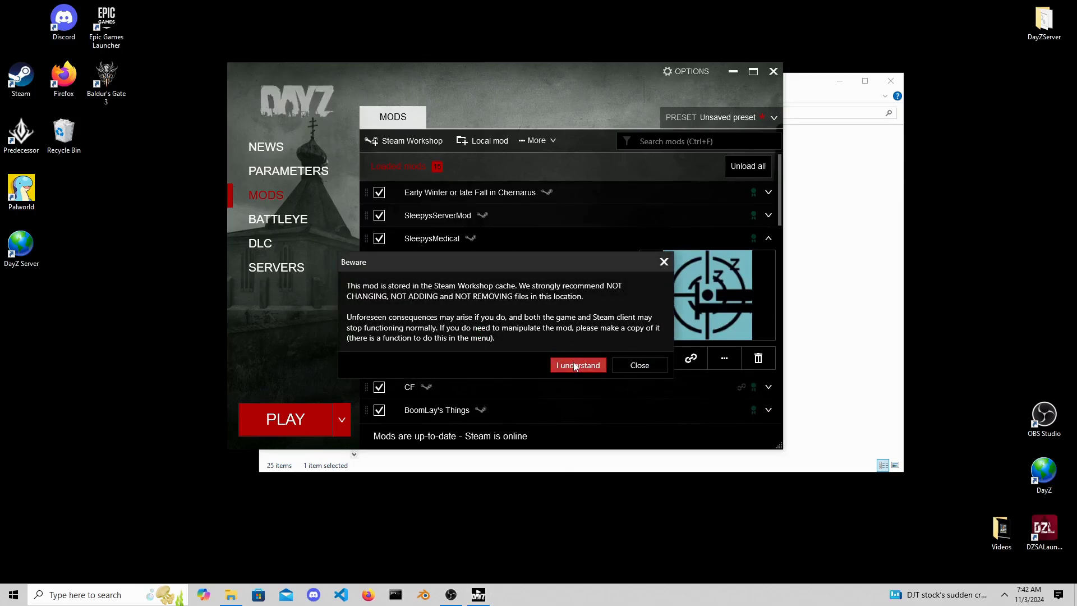
click(566, 365)
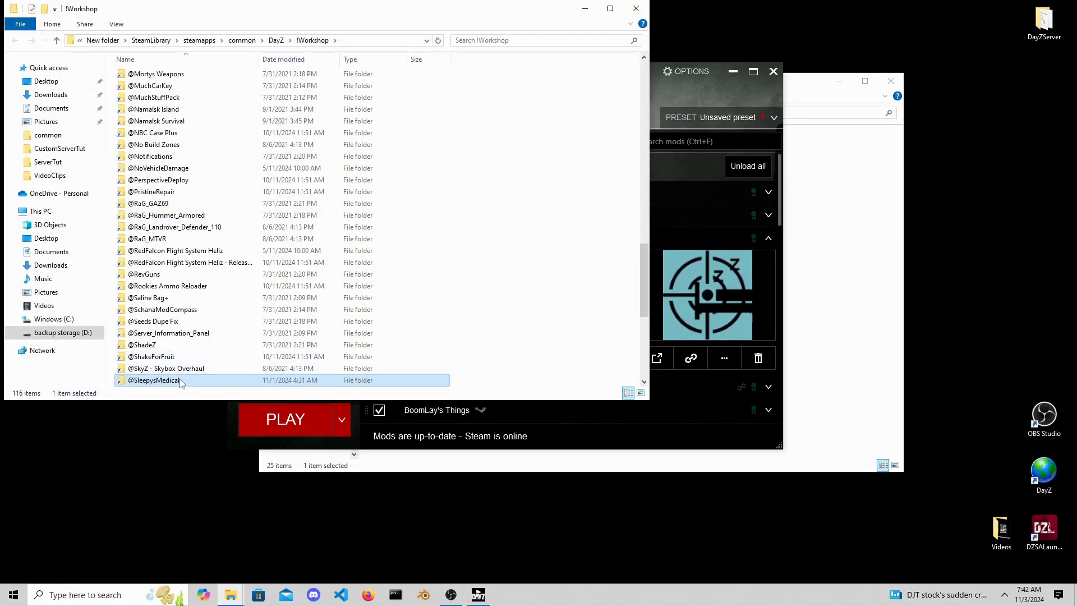
right_click(180, 383)
click(215, 303)
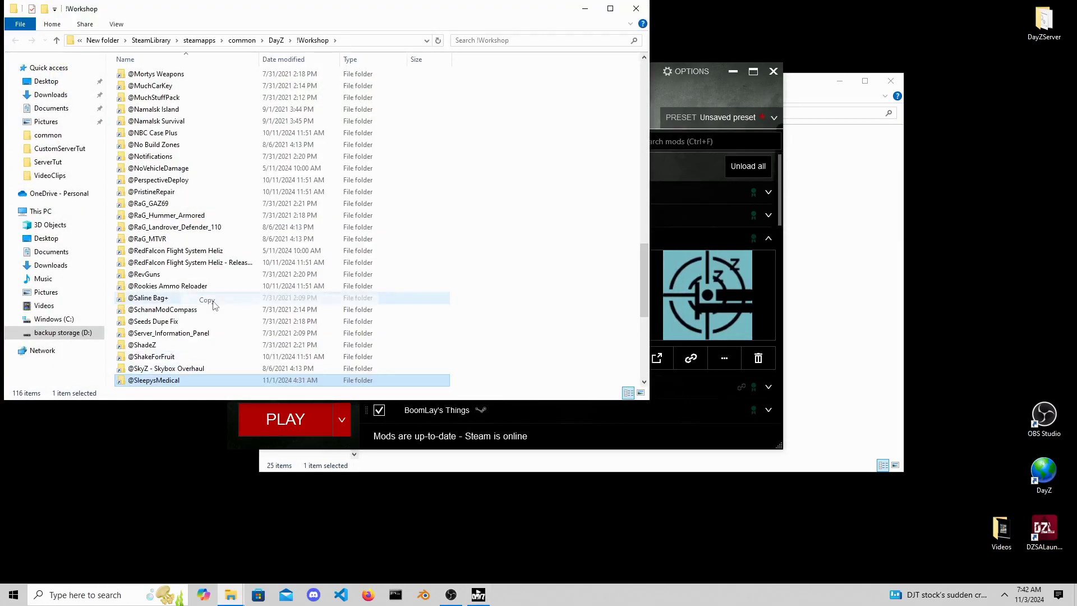
click(636, 9)
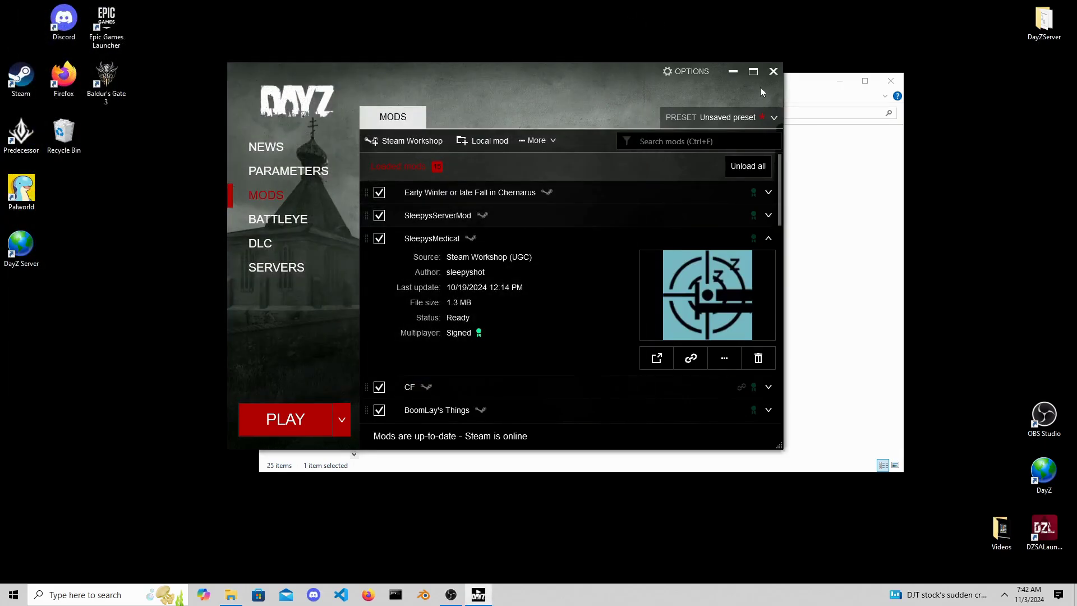
click(773, 71)
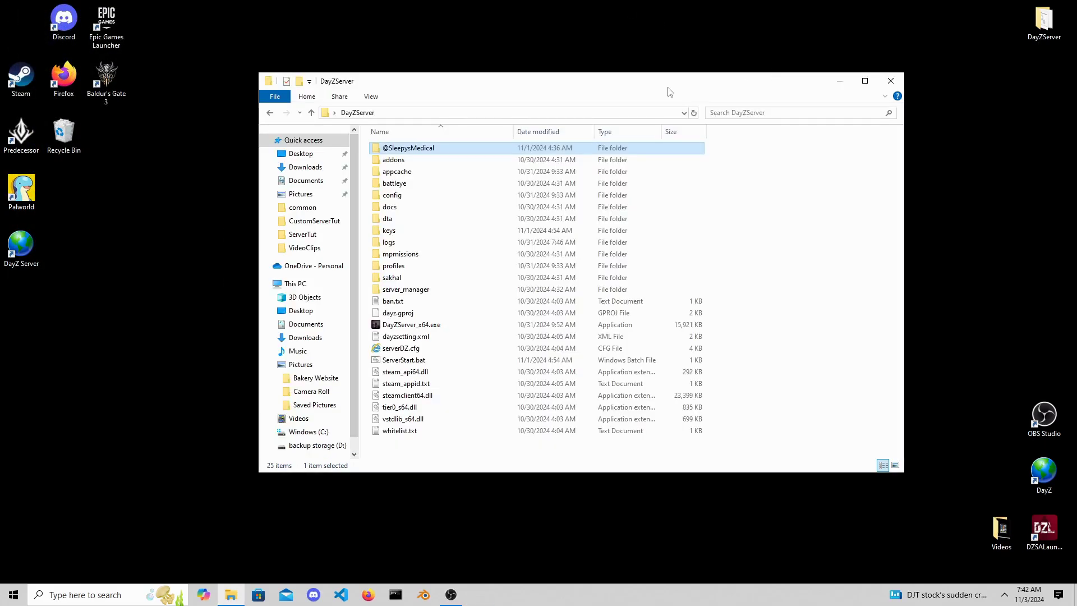
click(862, 281)
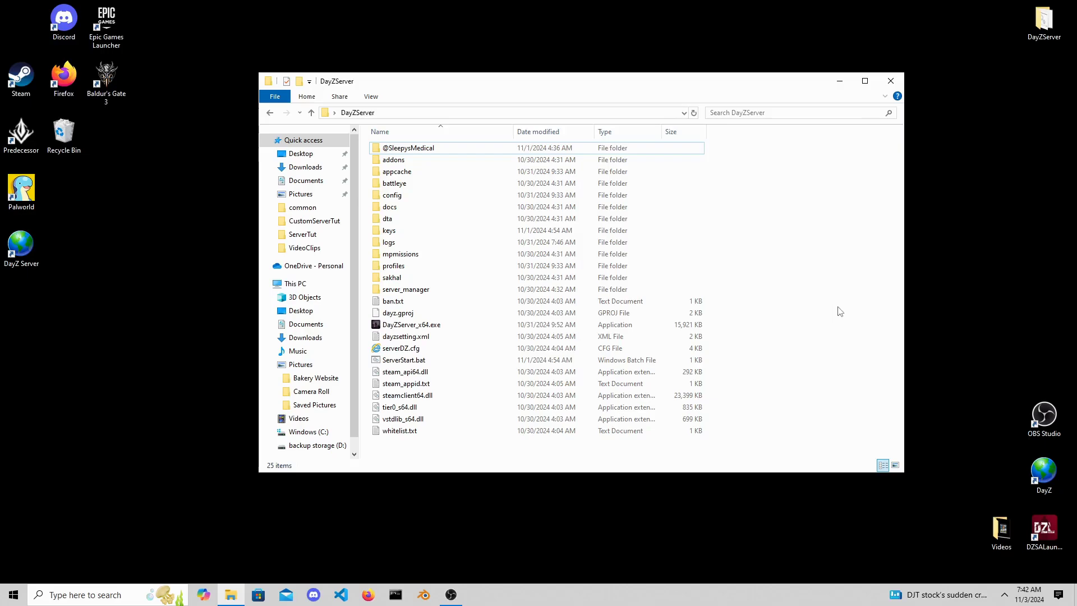
key(ctrl+v)
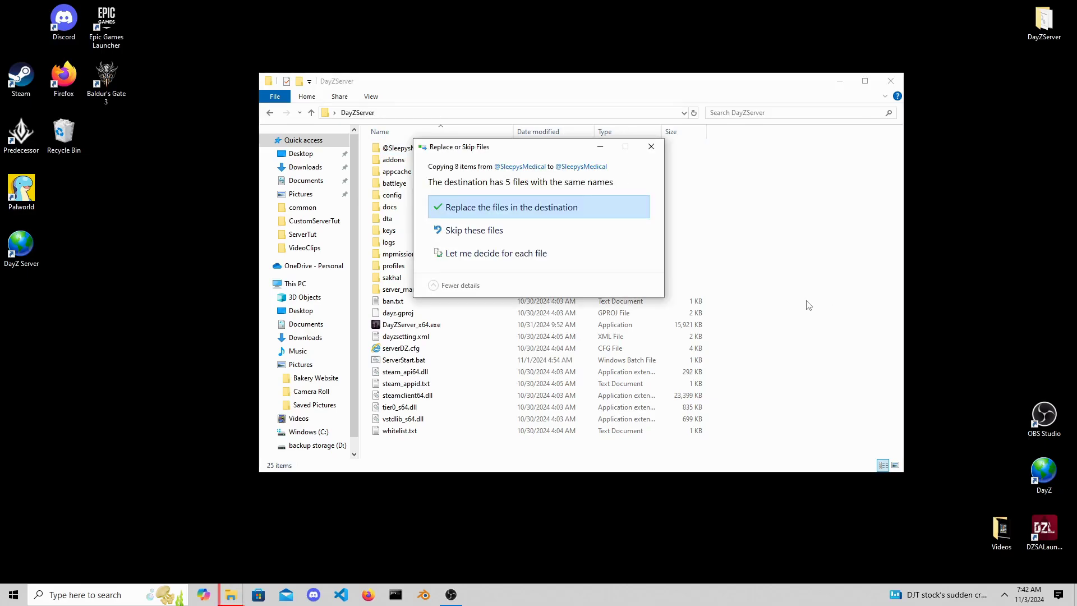
click(549, 213)
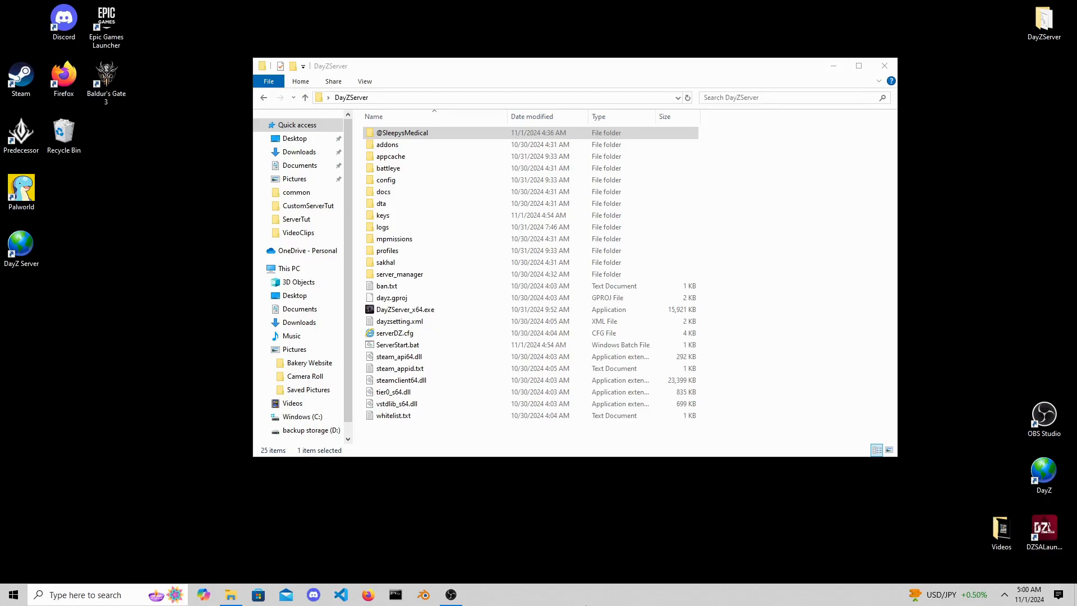
- Look into the profiles folder and return to the DayZServer folder
double_click(439, 254)
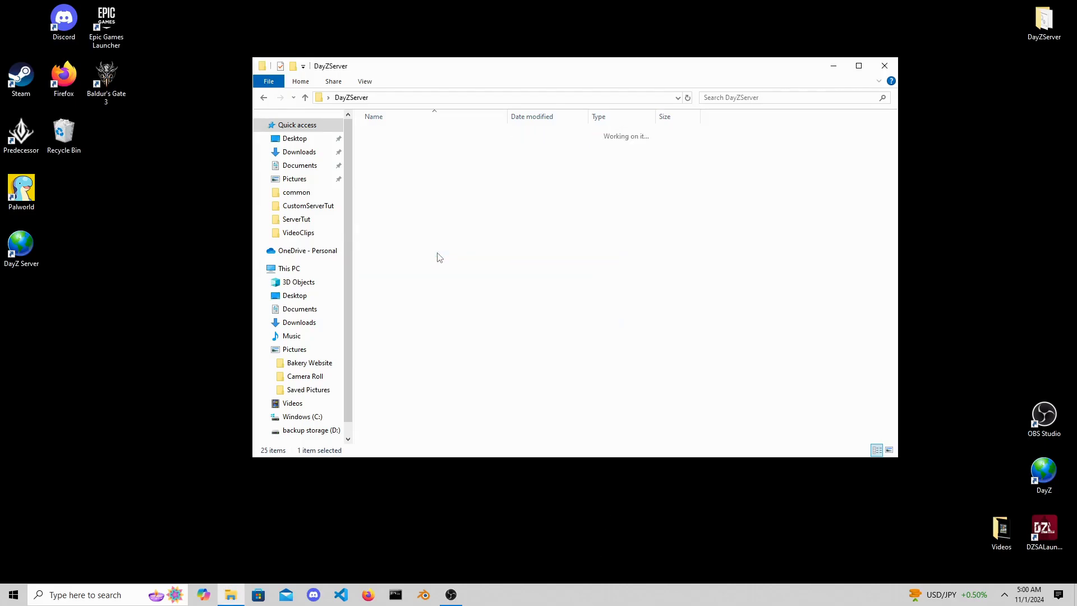
click(306, 98)
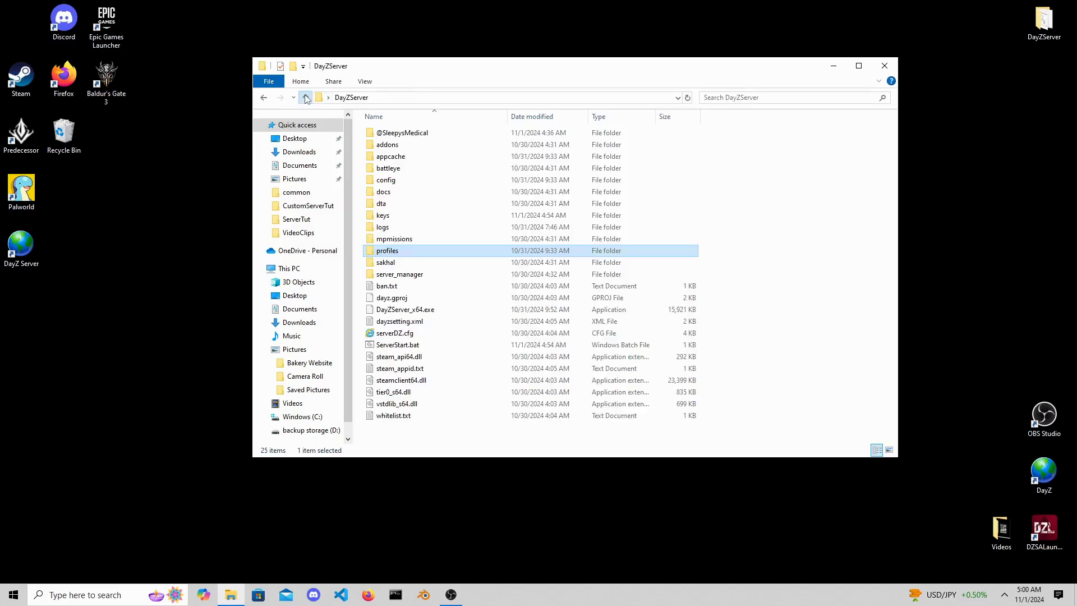
click(788, 155)
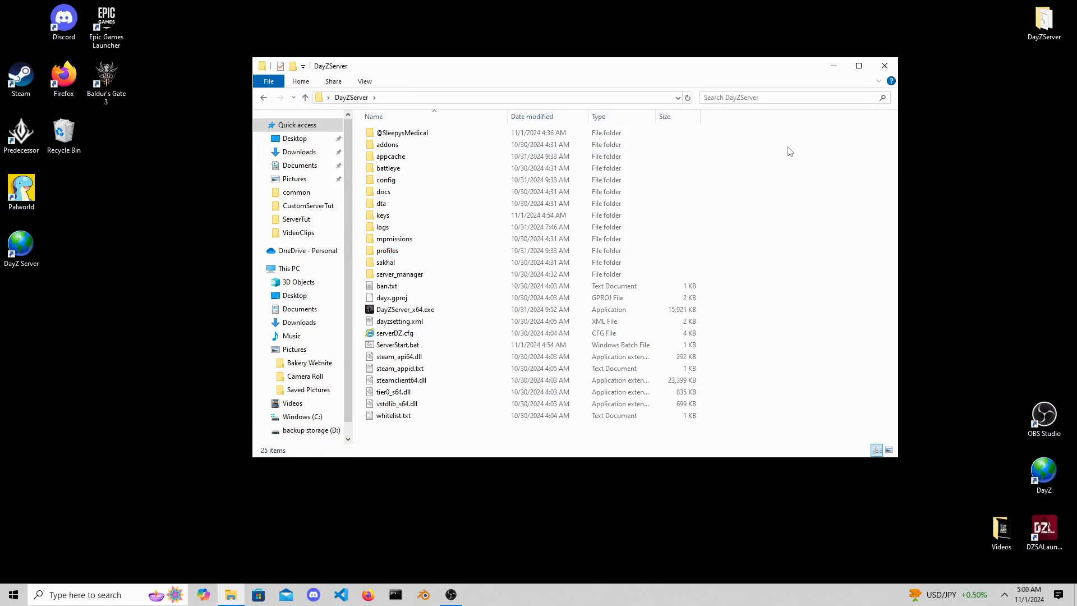
double_click(461, 135)
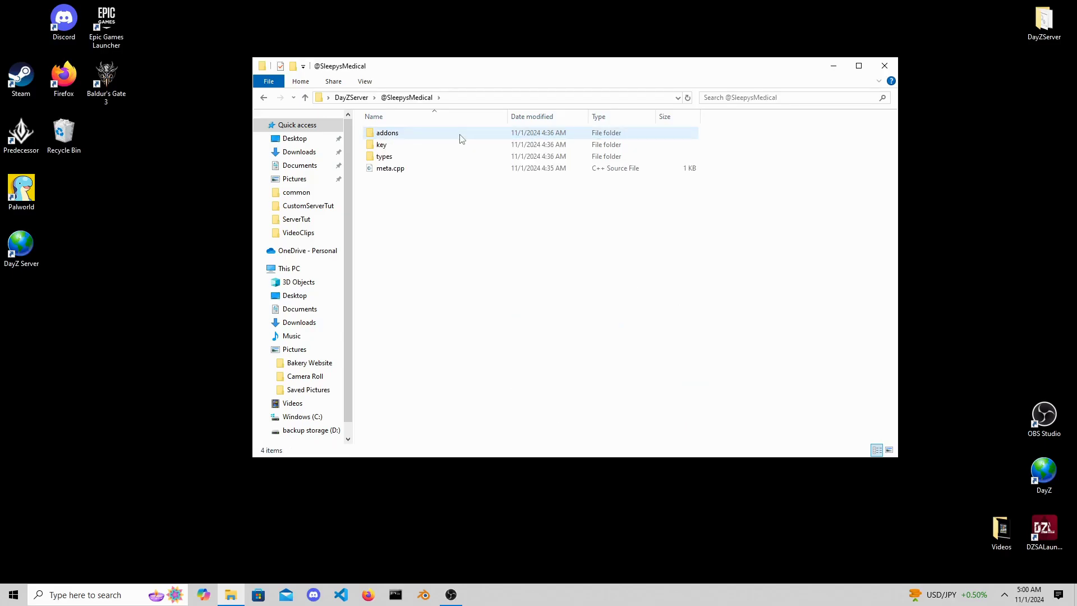
double_click(433, 158)
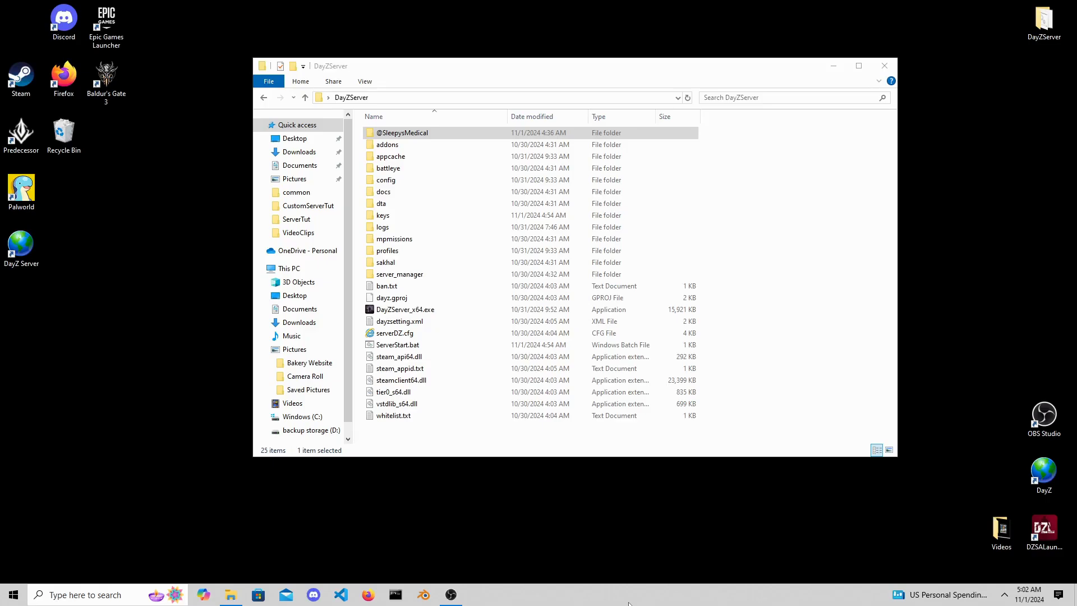
- Open the server's mpmissions folder and look over the chernarusplus, enoch and sakhal mission folders
double_click(470, 243)
drag(483, 236, 465, 132)
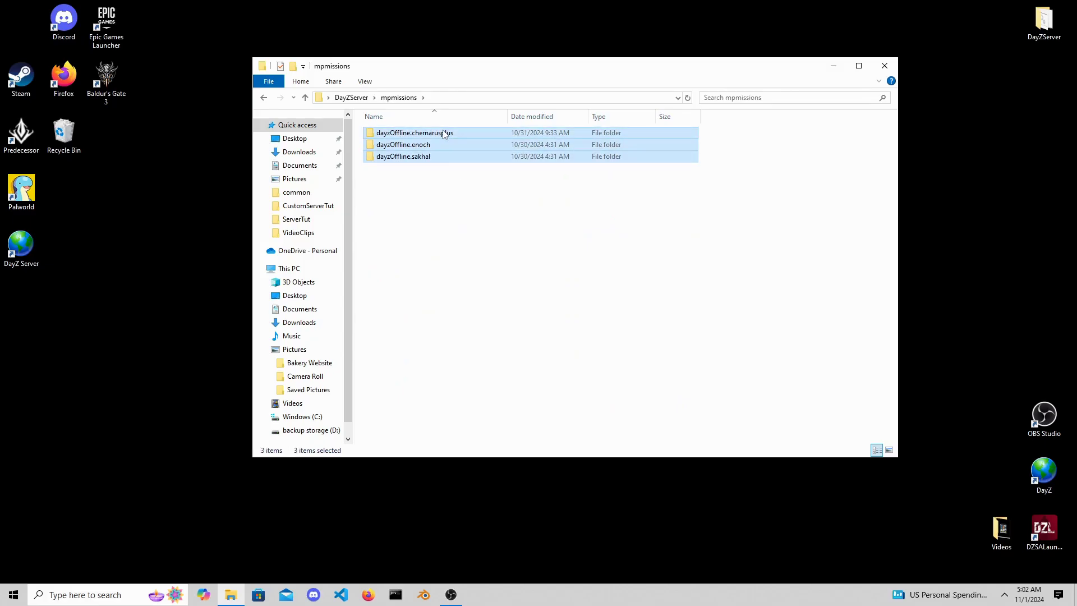
click(444, 133)
click(432, 146)
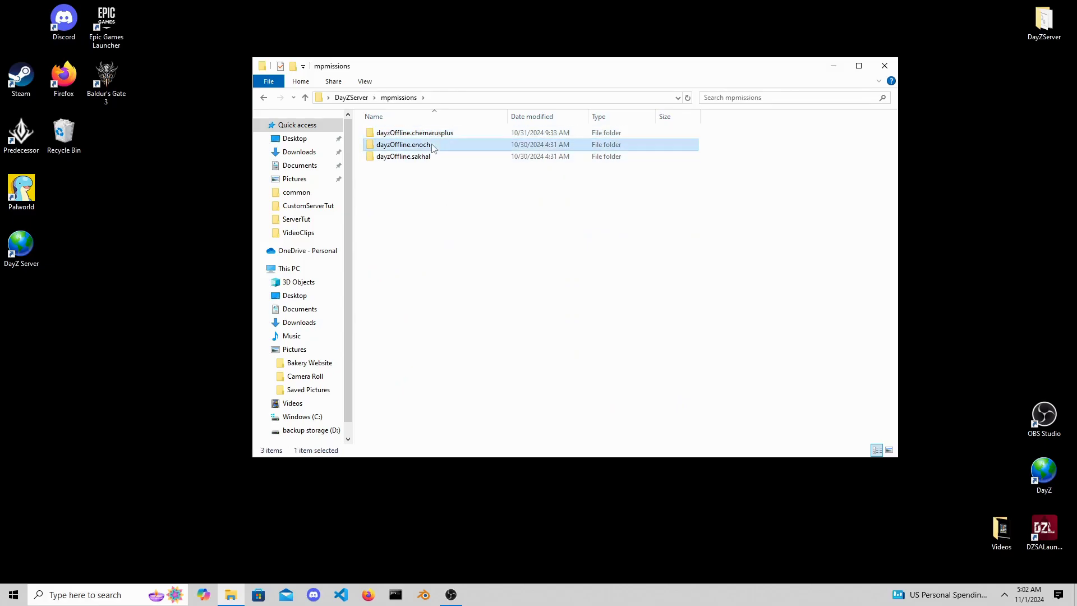
click(426, 157)
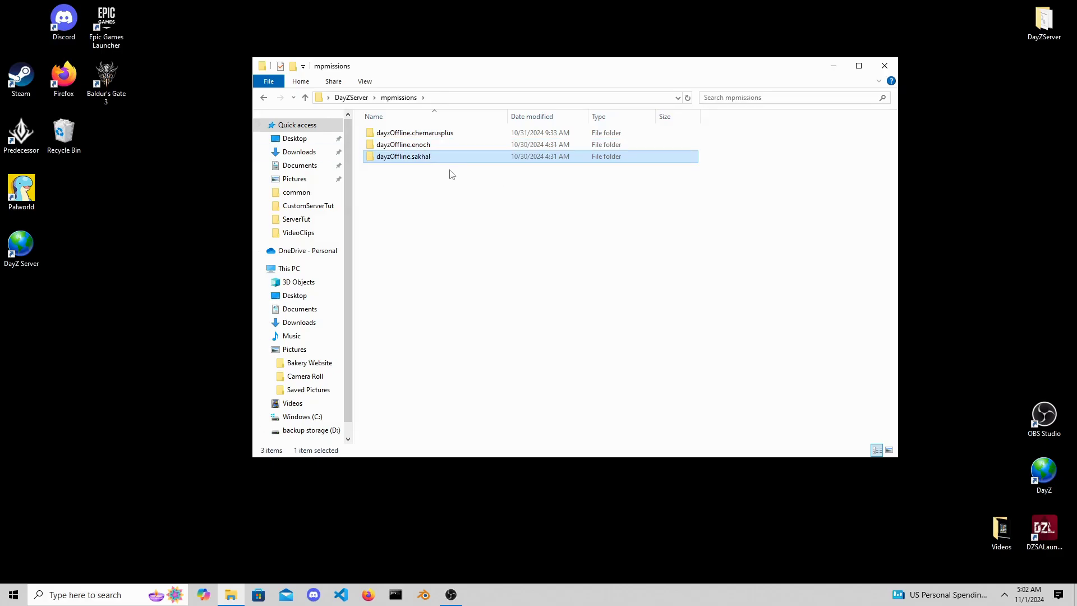
click(454, 198)
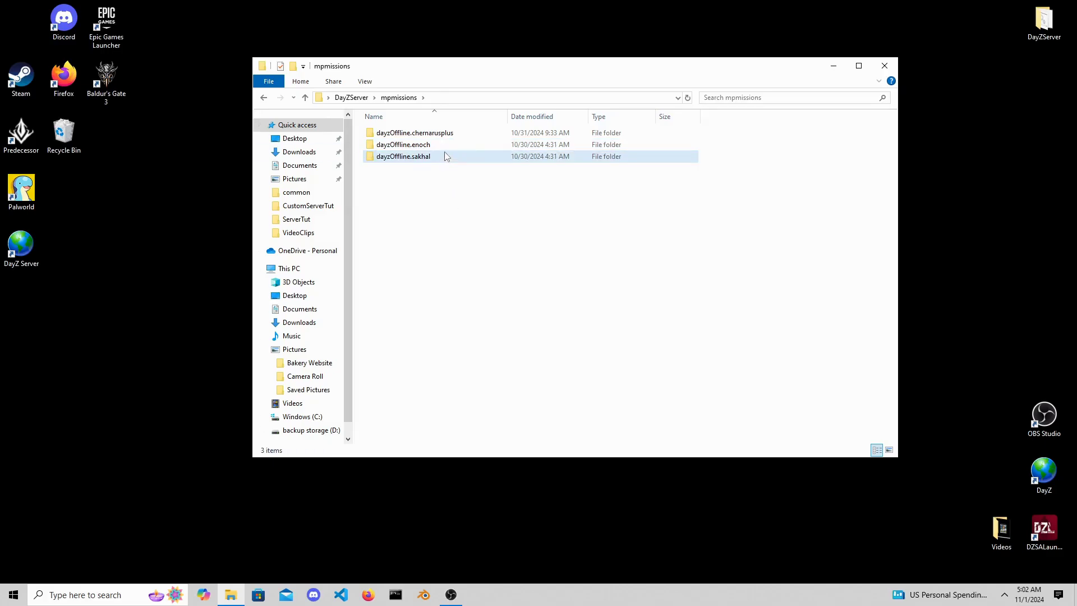
click(448, 135)
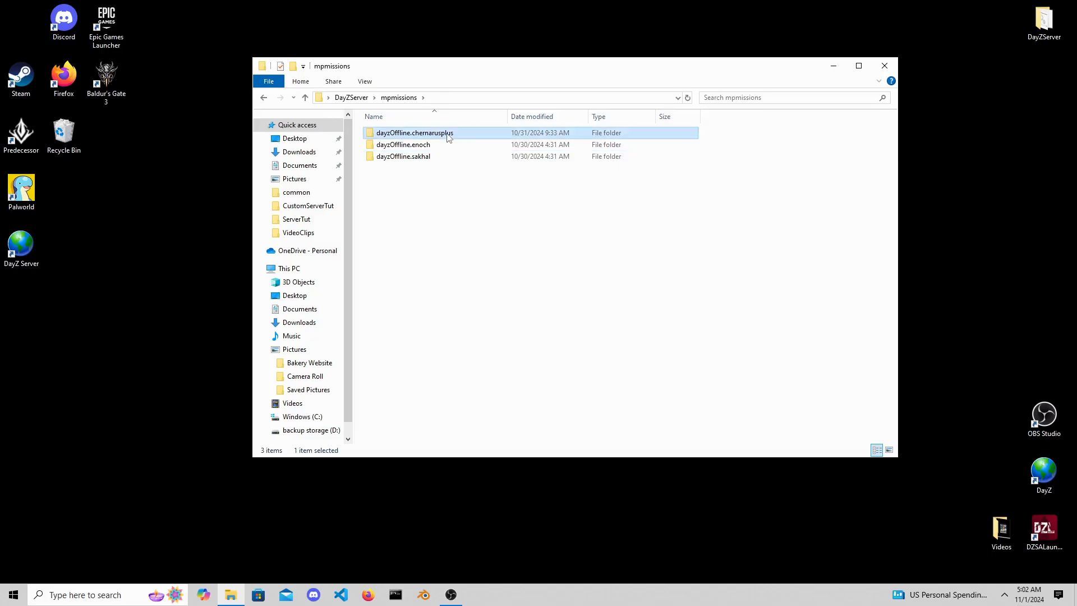
- Open types.xml from the db folder of dayzOffline.chernarusplus in Visual Studio Code and close the ServerStart.bat file
double_click(449, 134)
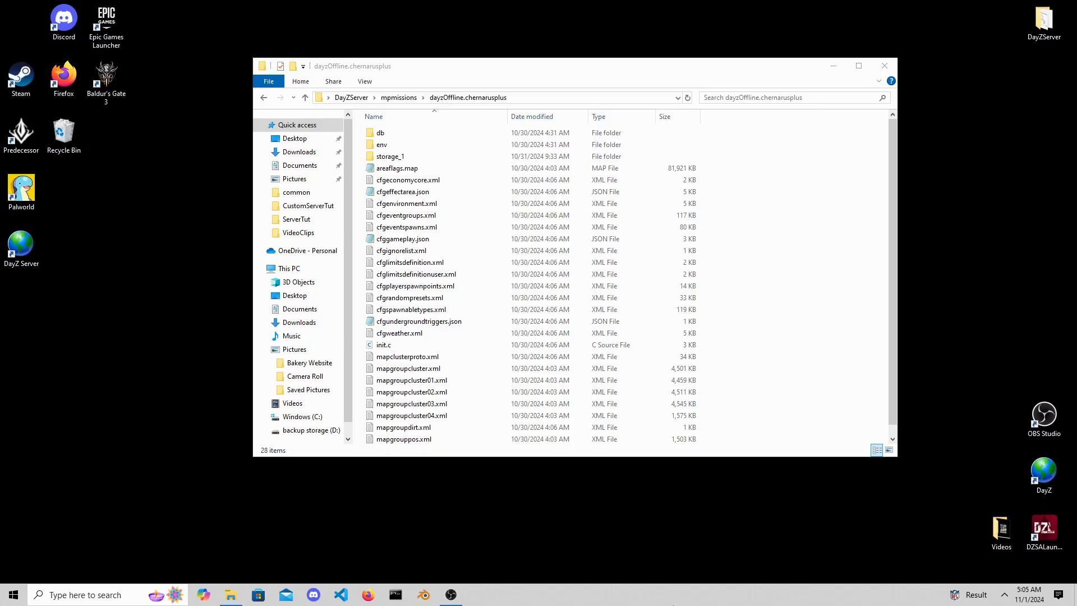
double_click(399, 138)
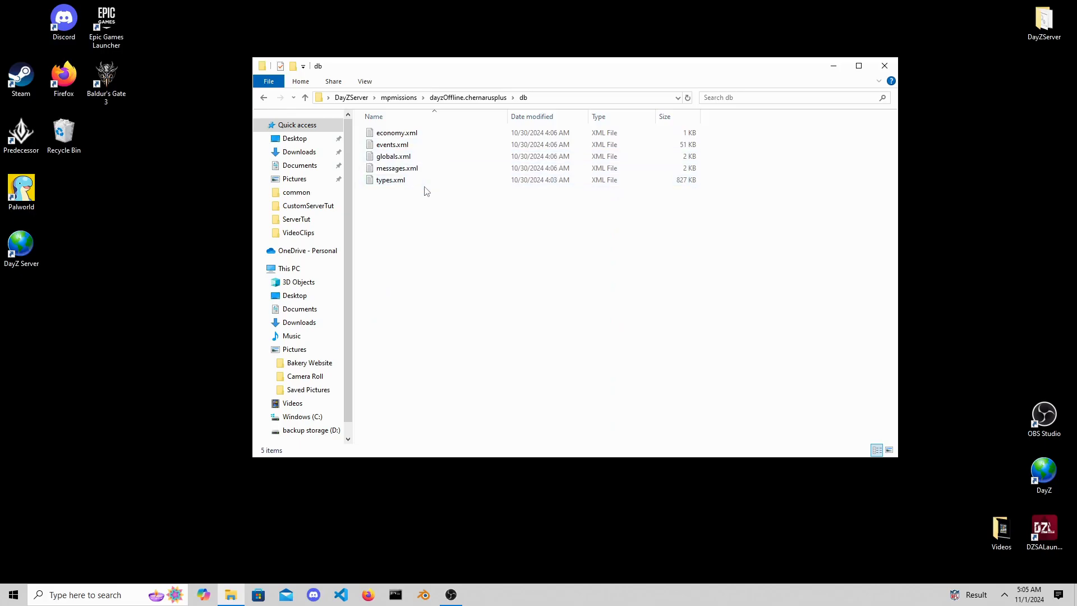
click(341, 595)
drag(707, 67, 860, 66)
drag(552, 180, 239, 324)
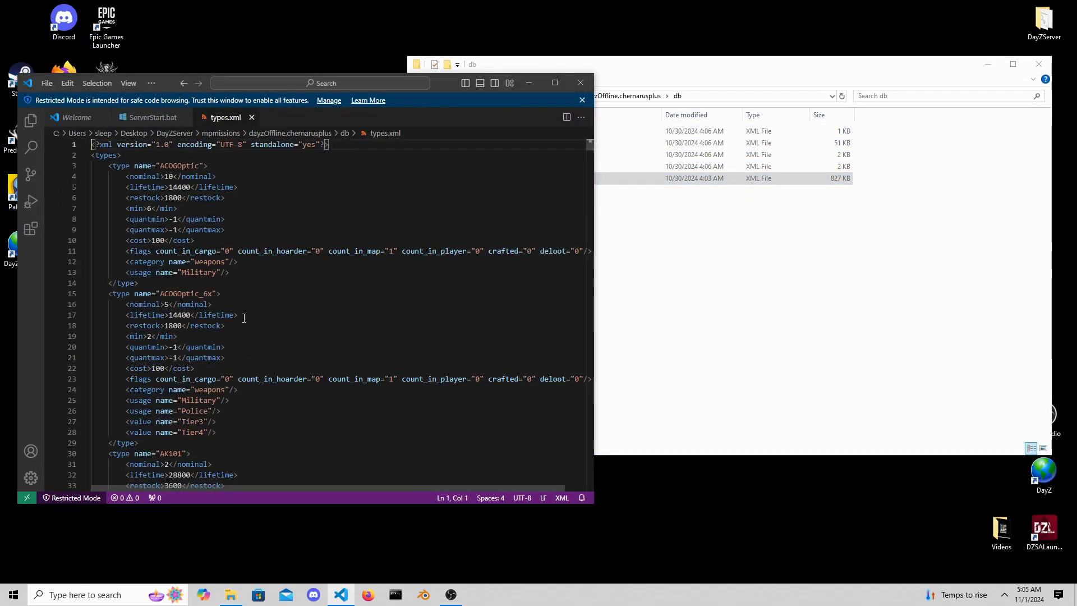
click(187, 117)
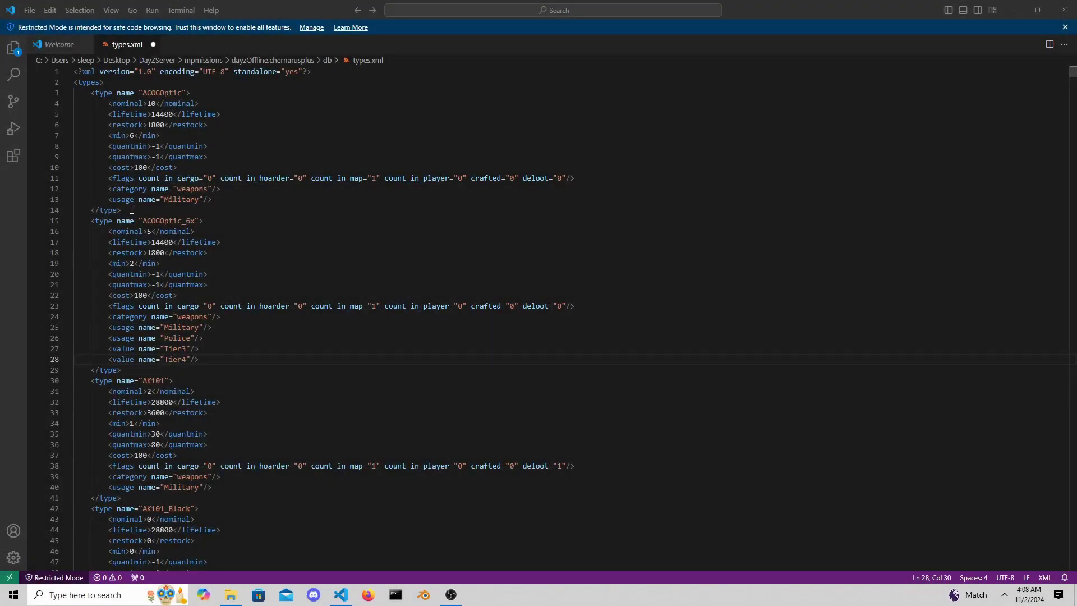
- Highlight the closing and opening type tags of the ACOGOptic entry in types.xml to examine its structure
drag(132, 209, 61, 209)
drag(192, 94, 74, 93)
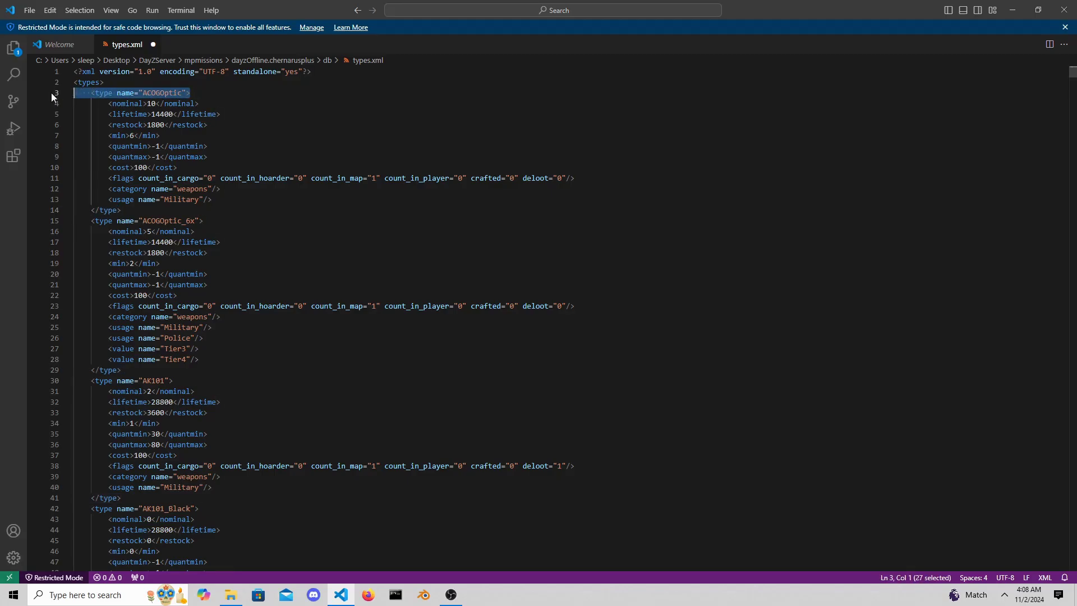
click(198, 95)
drag(199, 95, 70, 93)
click(206, 93)
- Highlight the whole nominal line of the ACOGOptic entry to examine it
click(230, 105)
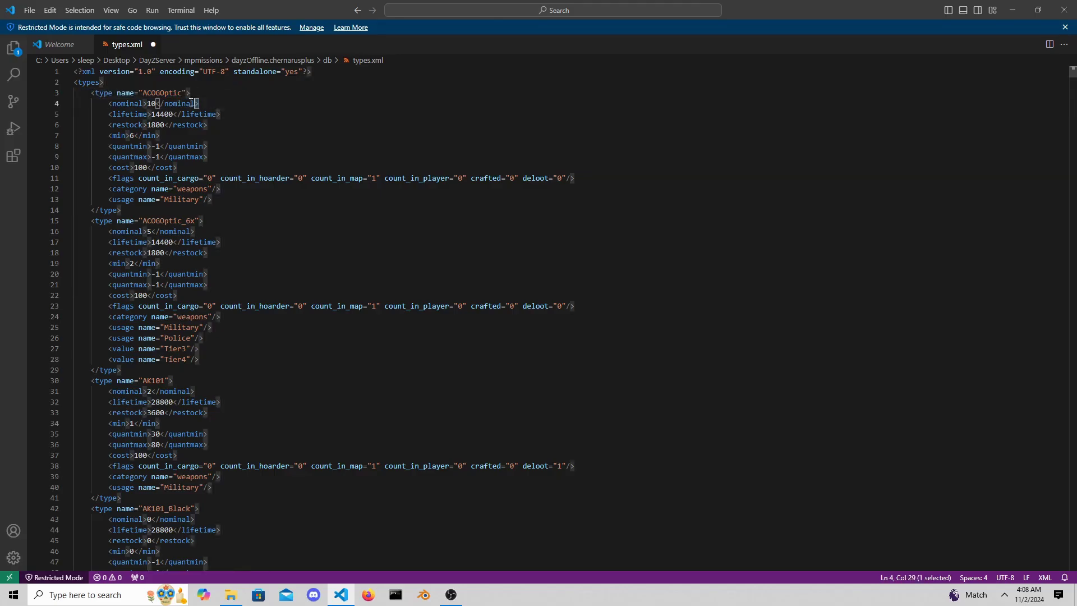
key(shift+Left)
key(shift+Left)
key(shift+Left)
key(shift+Left)
key(shift+Left)
key(shift+Left)
key(shift+Left)
key(shift+Left)
key(shift+Left)
key(shift+Left)
key(shift+Left)
key(shift+Left)
key(shift+Left)
key(shift+Left)
key(shift+Left)
key(shift+Left)
key(shift+Left)
key(shift+Left)
key(shift+Left)
key(shift+Left)
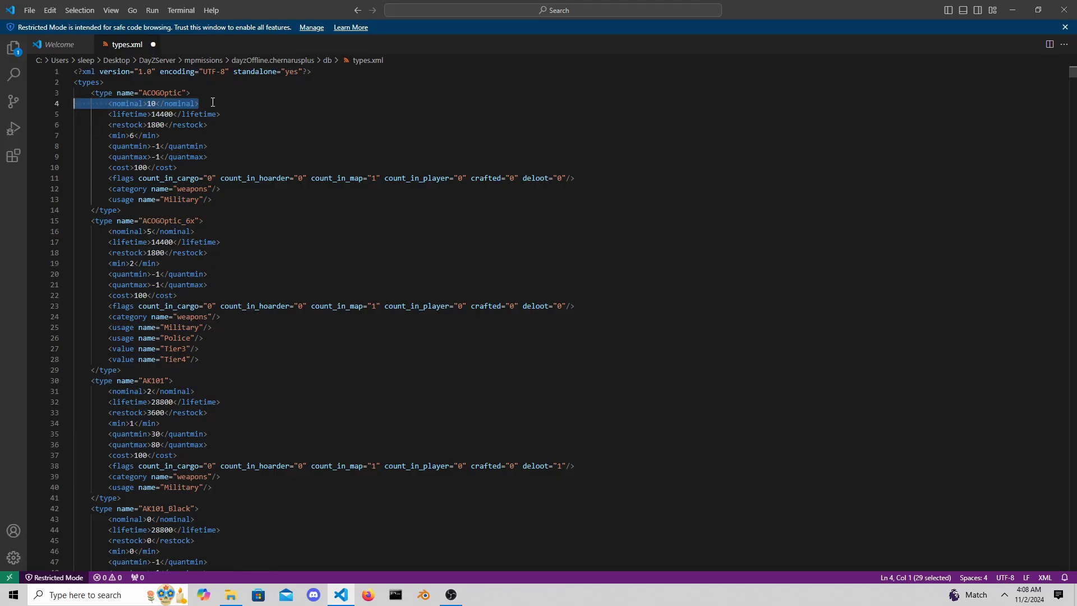
- Examine the lifetime and restock lines of the ACOGOptic entry by highlighting each one
click(240, 115)
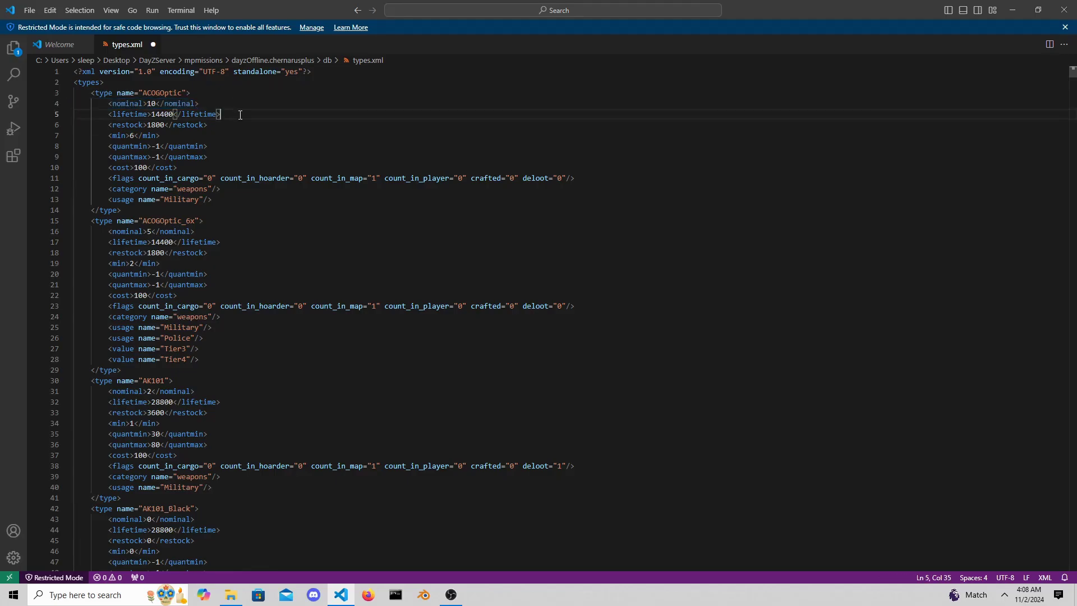
drag(227, 115, 66, 115)
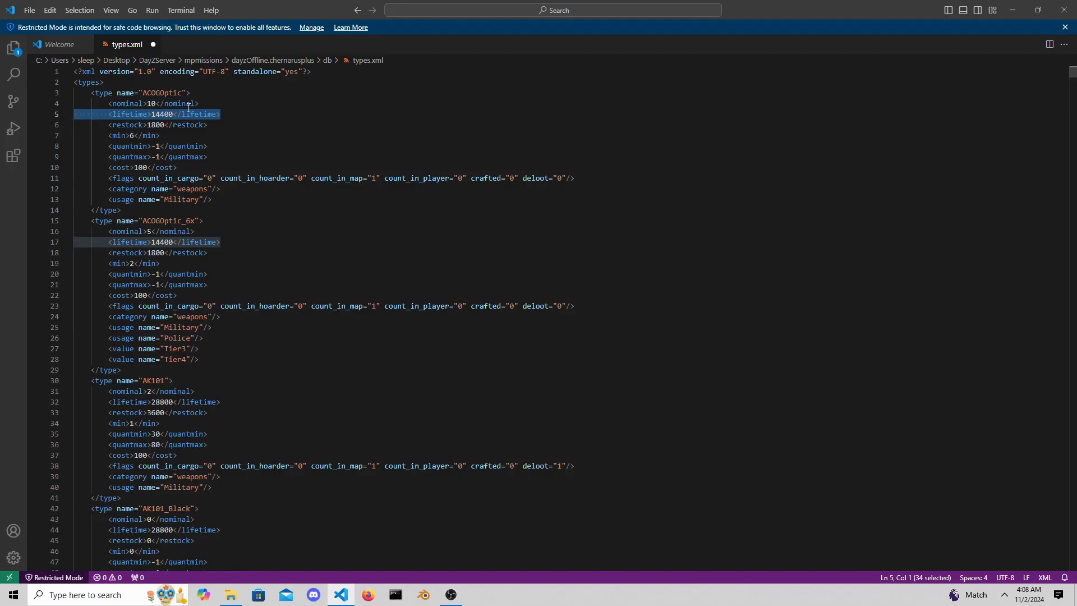
click(251, 115)
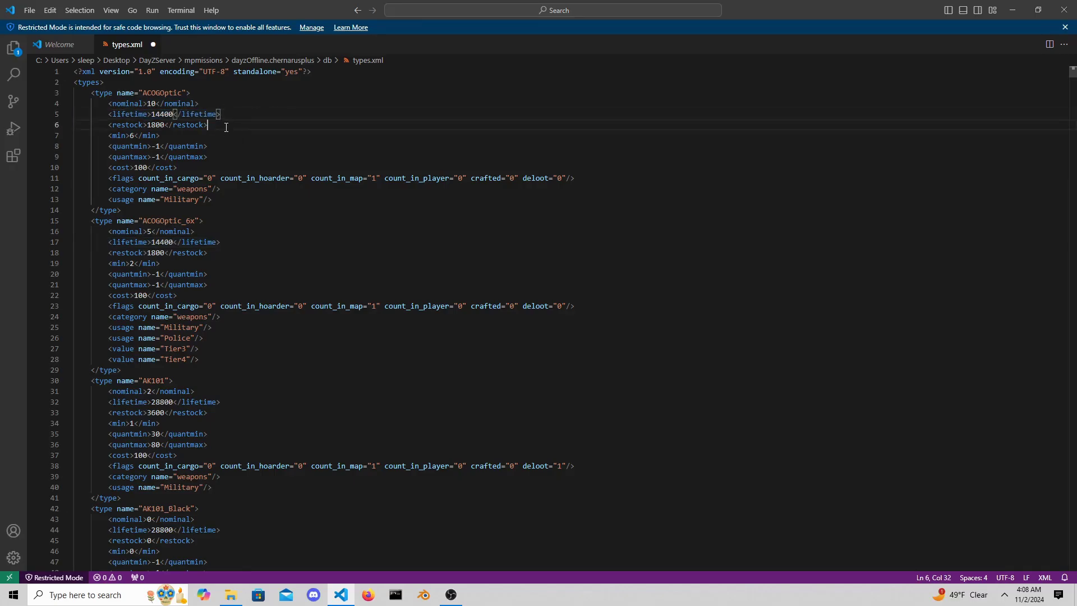
click(226, 127)
drag(228, 126, 70, 126)
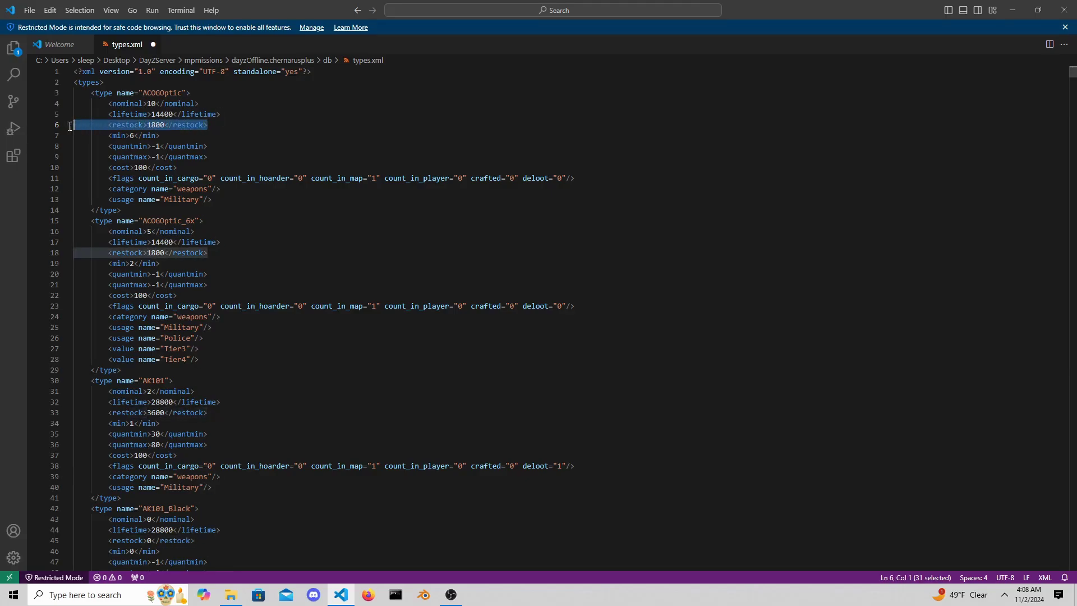
click(231, 123)
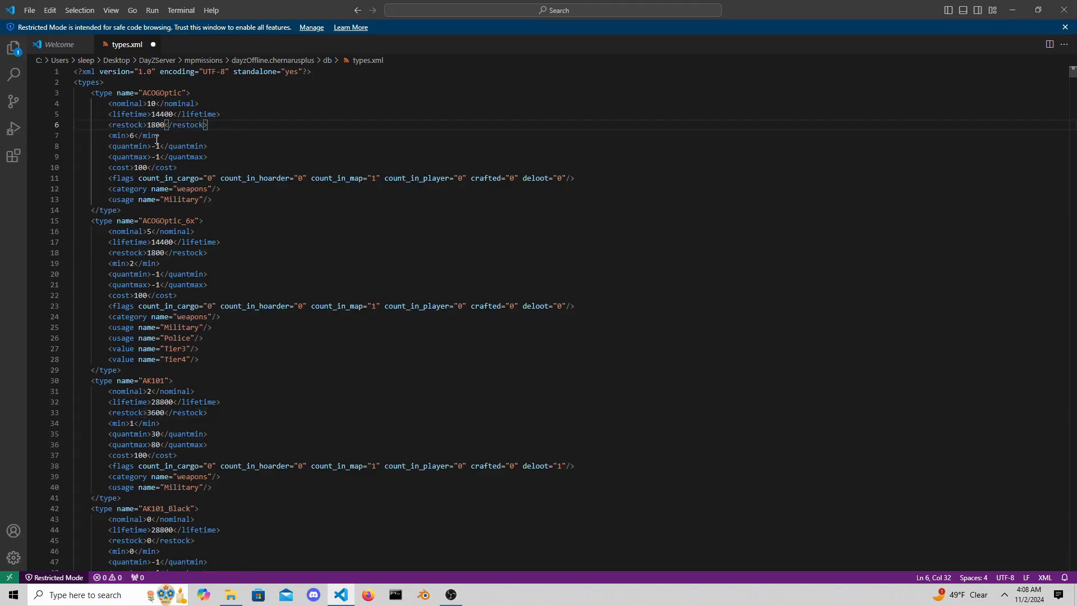
- Examine the min line and the quantmin and quantmax pair of the ACOGOptic entry, highlighting them in turn
drag(161, 136, 57, 138)
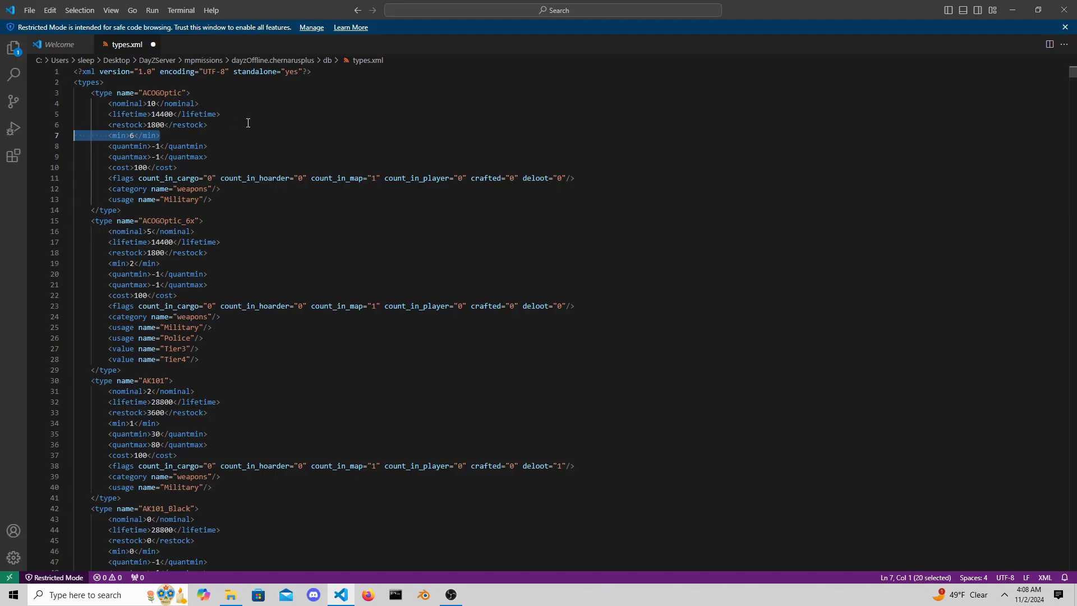
drag(209, 157, 83, 147)
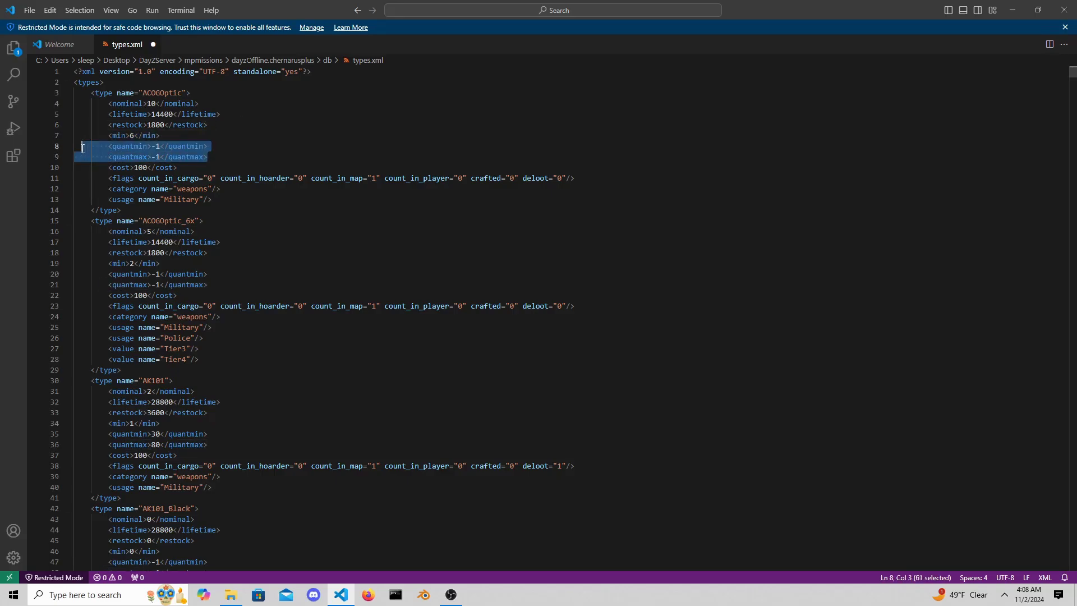
click(235, 145)
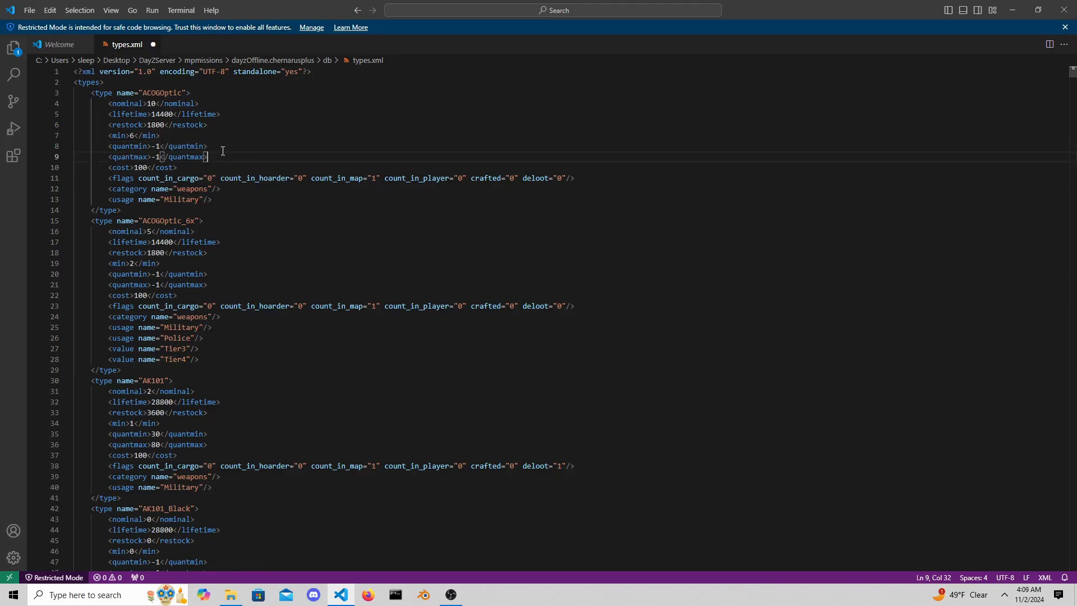
drag(215, 156, 72, 146)
click(228, 146)
- Highlight the cost line and the full flags line of the ACOGOptic entry to review them
click(184, 167)
drag(184, 168, 65, 172)
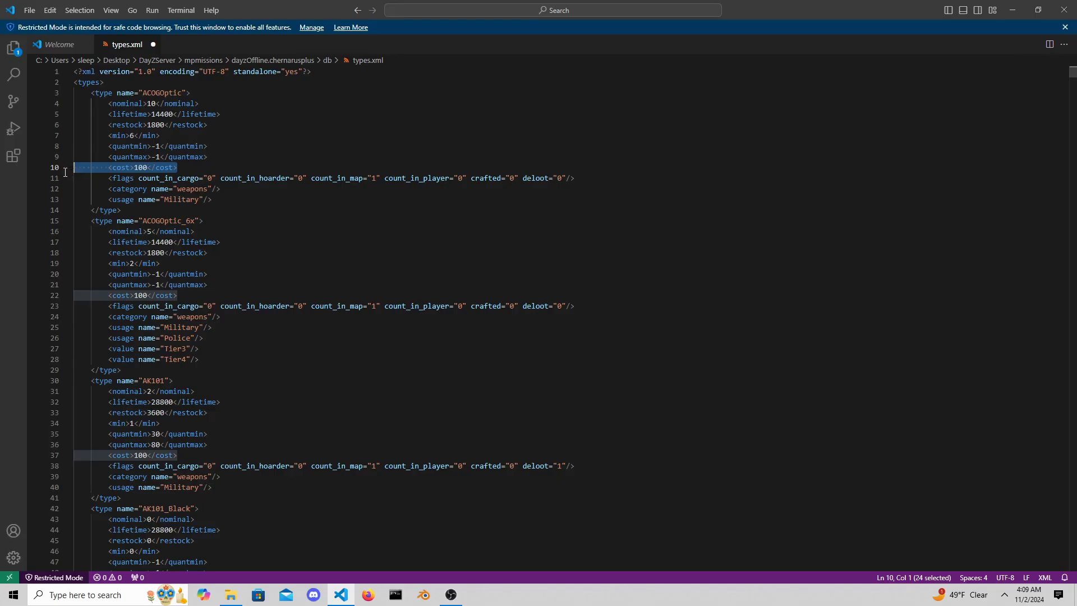
click(191, 168)
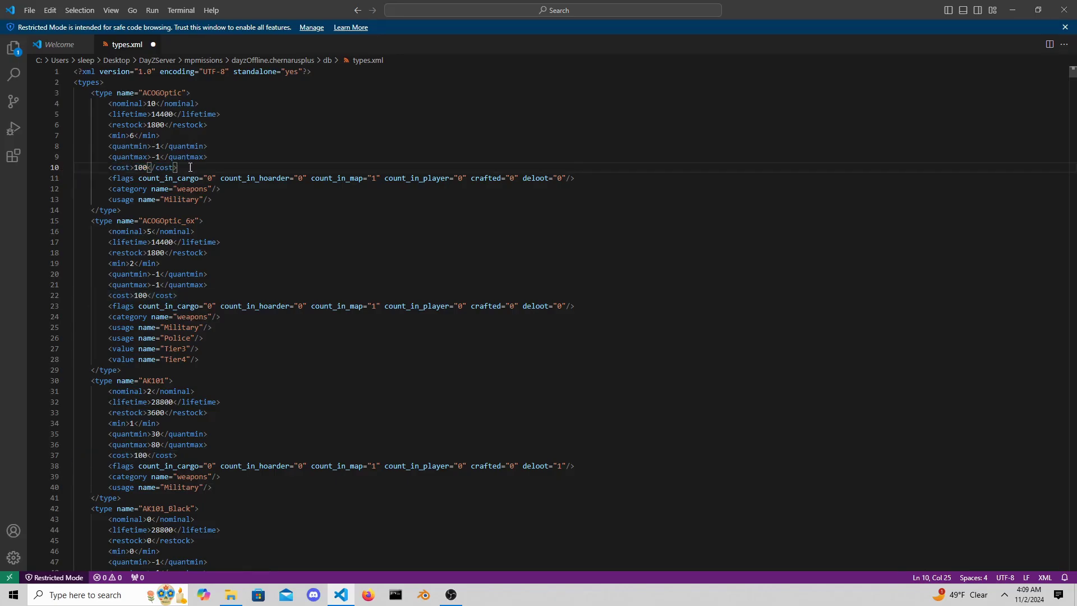
click(104, 179)
drag(593, 180, 65, 180)
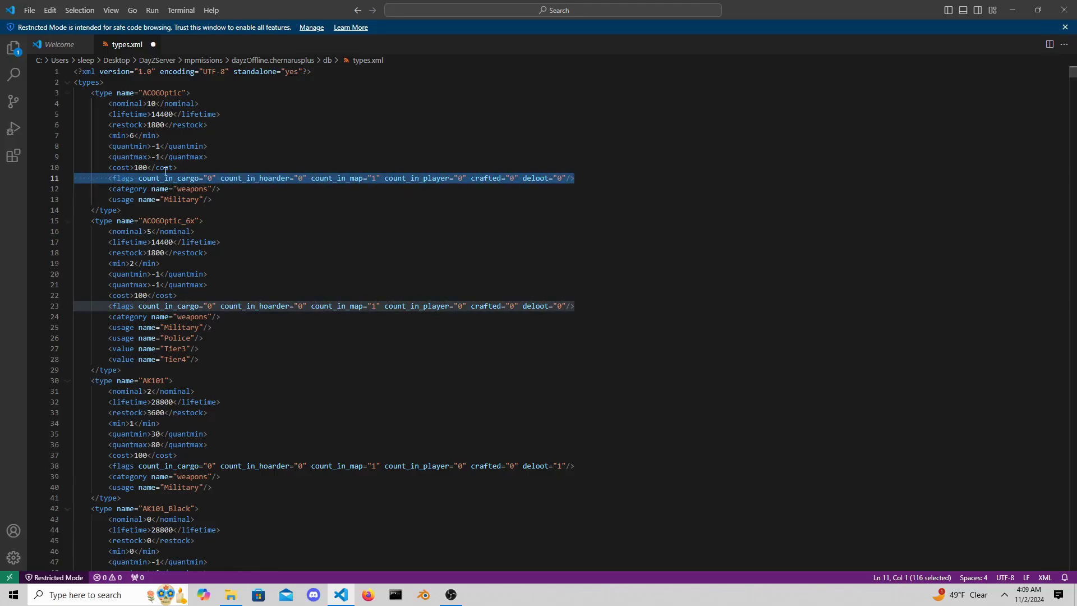
click(608, 175)
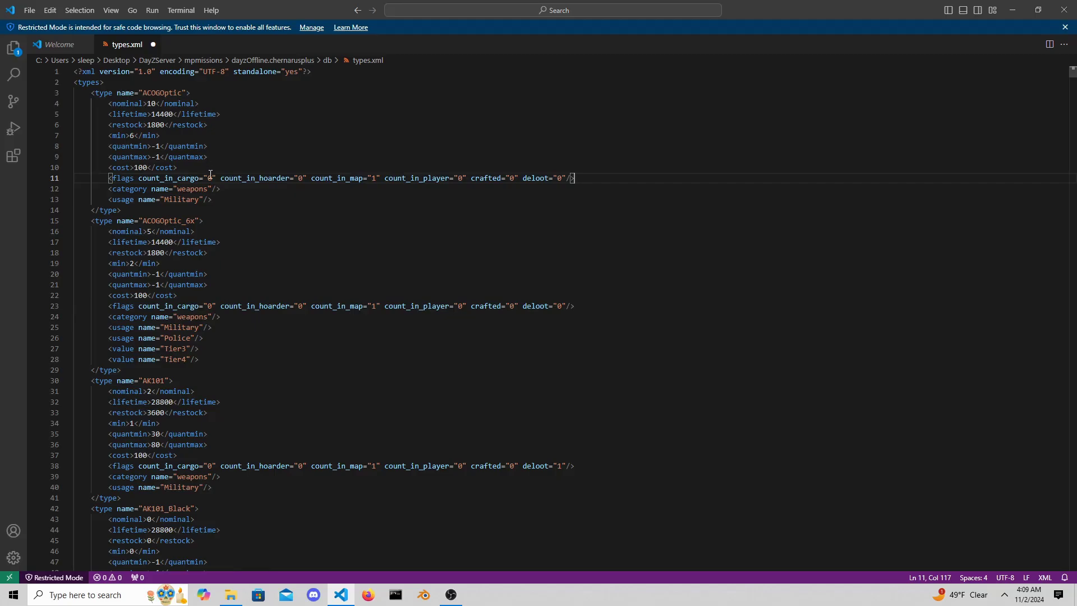
- Highlight the count_in_cargo and count_in_hoarder attributes in the ACOGOptic flags line to review them
drag(216, 179, 138, 178)
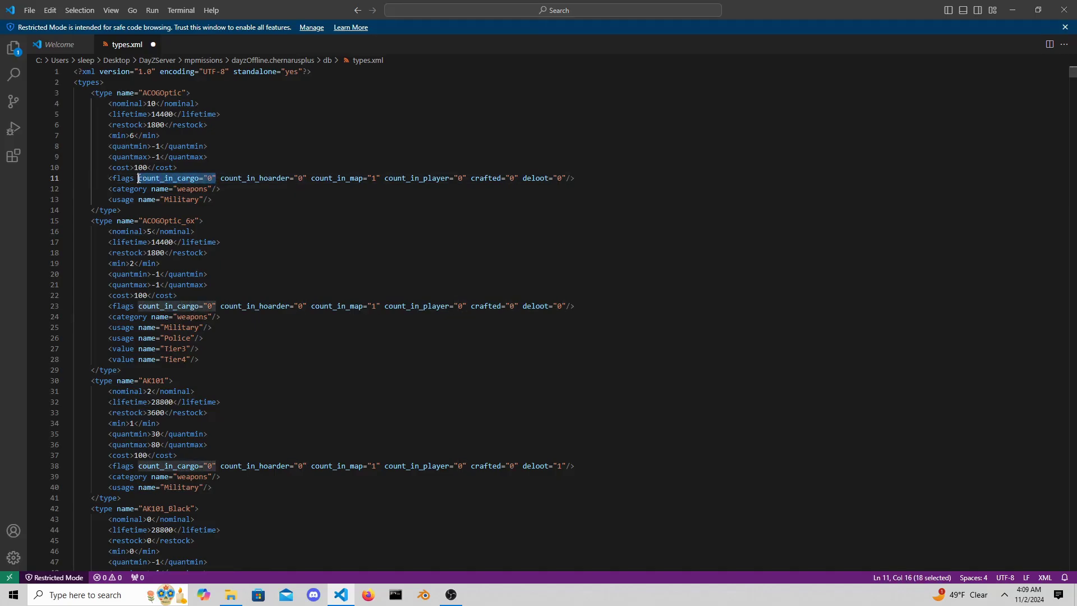
click(218, 179)
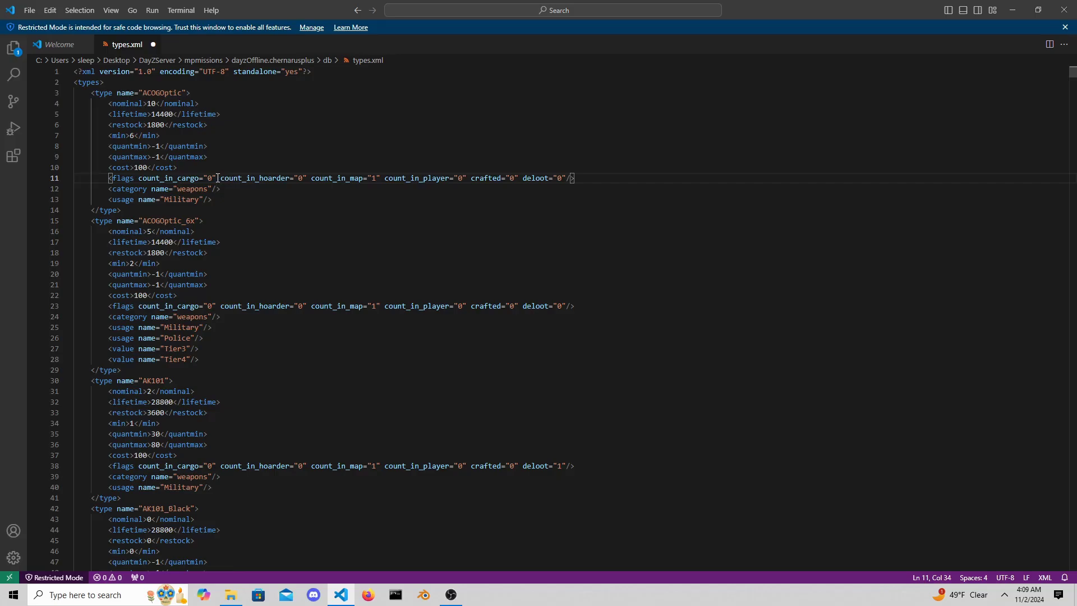
drag(219, 178, 138, 178)
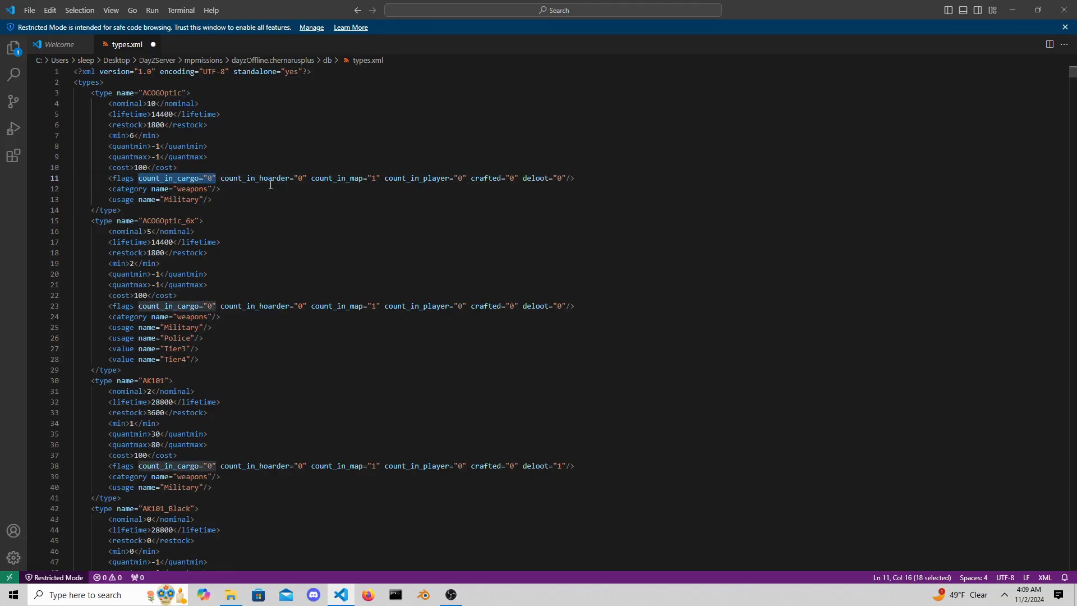
click(310, 178)
click(308, 178)
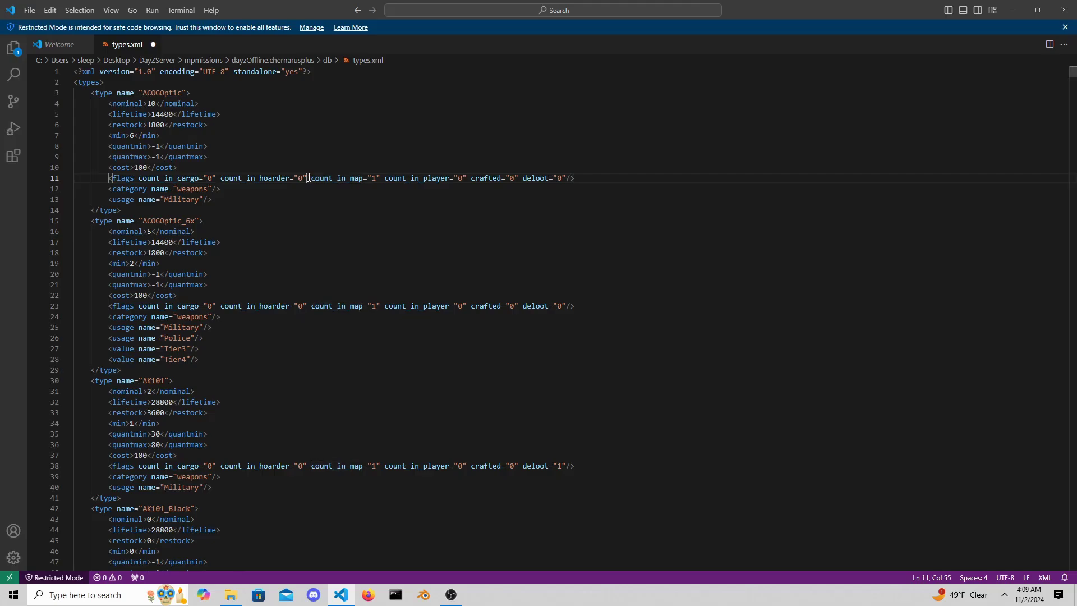
drag(308, 177, 222, 180)
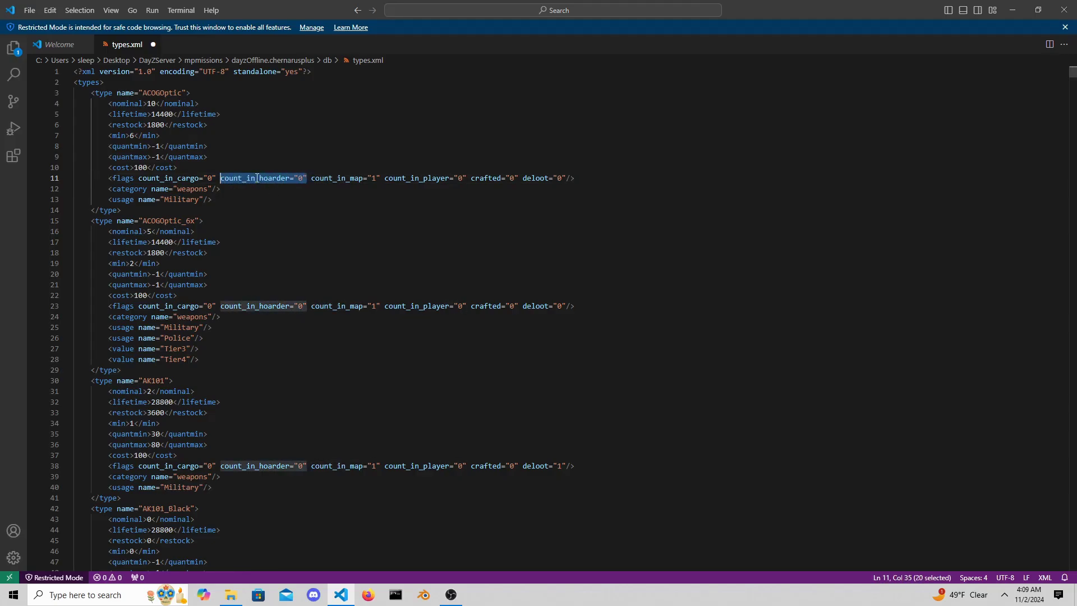
- Highlight the count_in_map and count_in_player attributes in the ACOGOptic flags line to review them
click(379, 178)
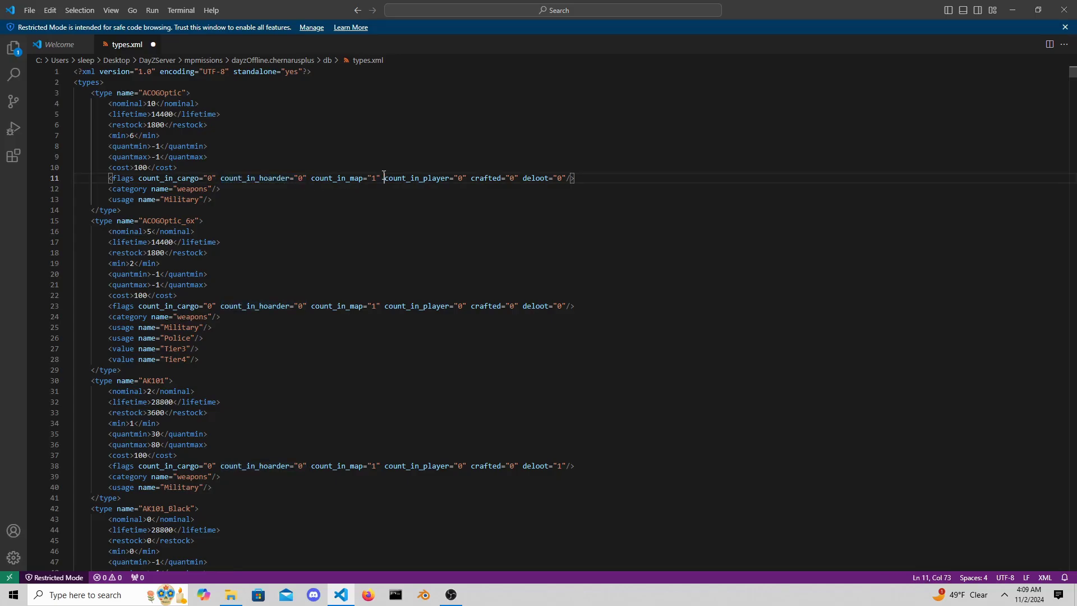
drag(379, 178, 310, 181)
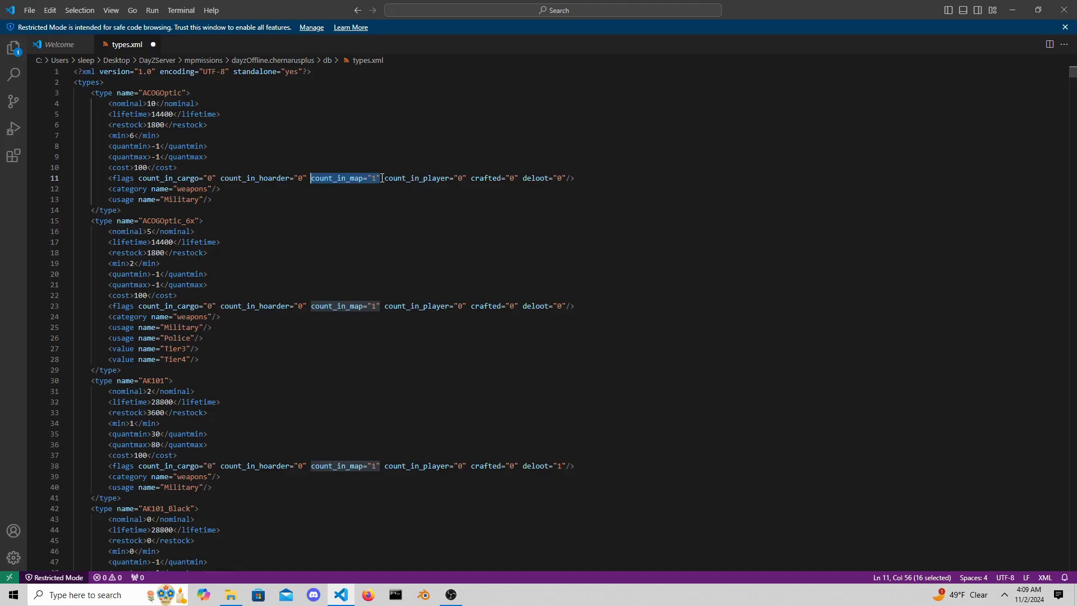
click(467, 178)
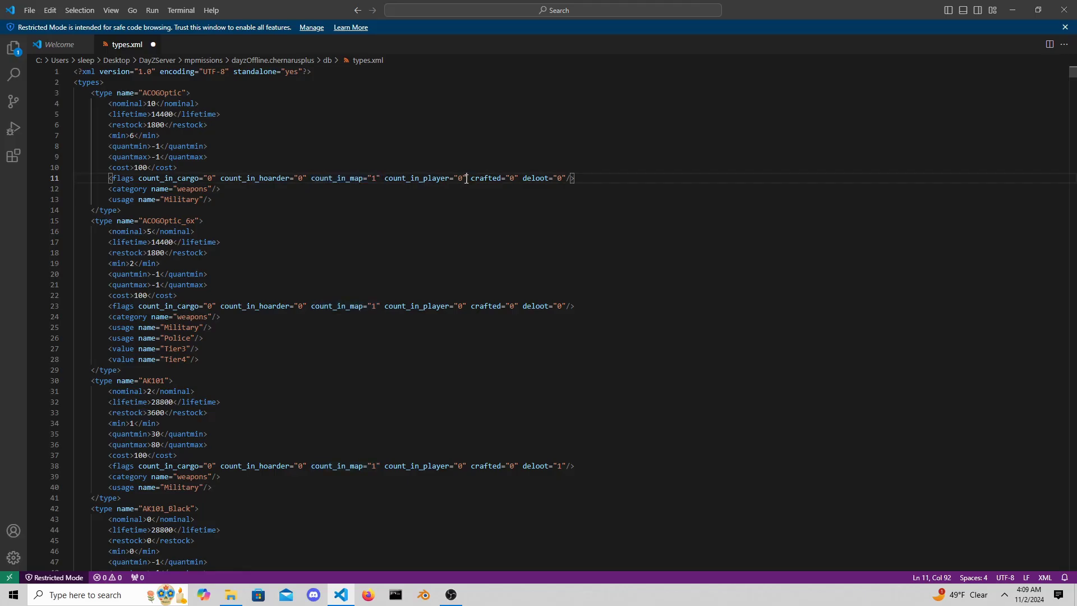
drag(467, 178, 386, 184)
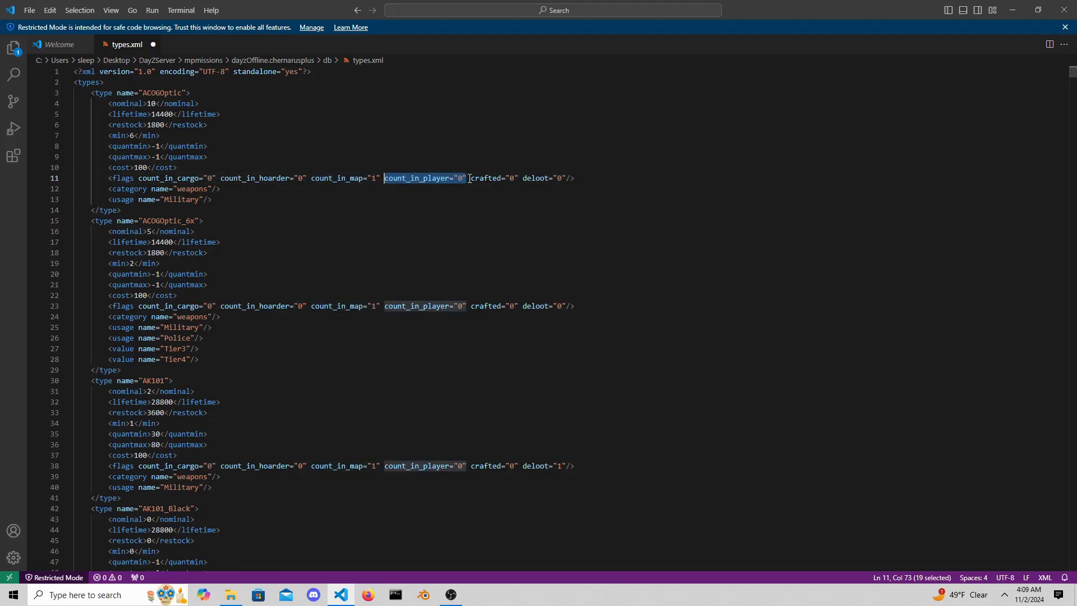
- Highlight the four count_in attributes together, followed by the nominal and min lines of the ACOGOptic entry, to compare them
click(637, 187)
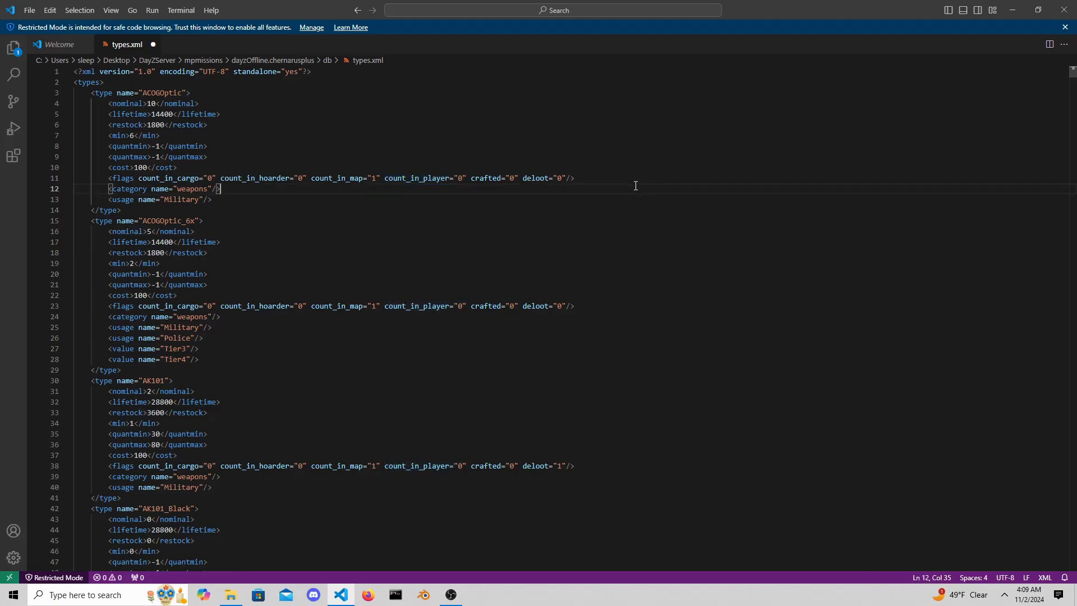
drag(465, 178, 135, 178)
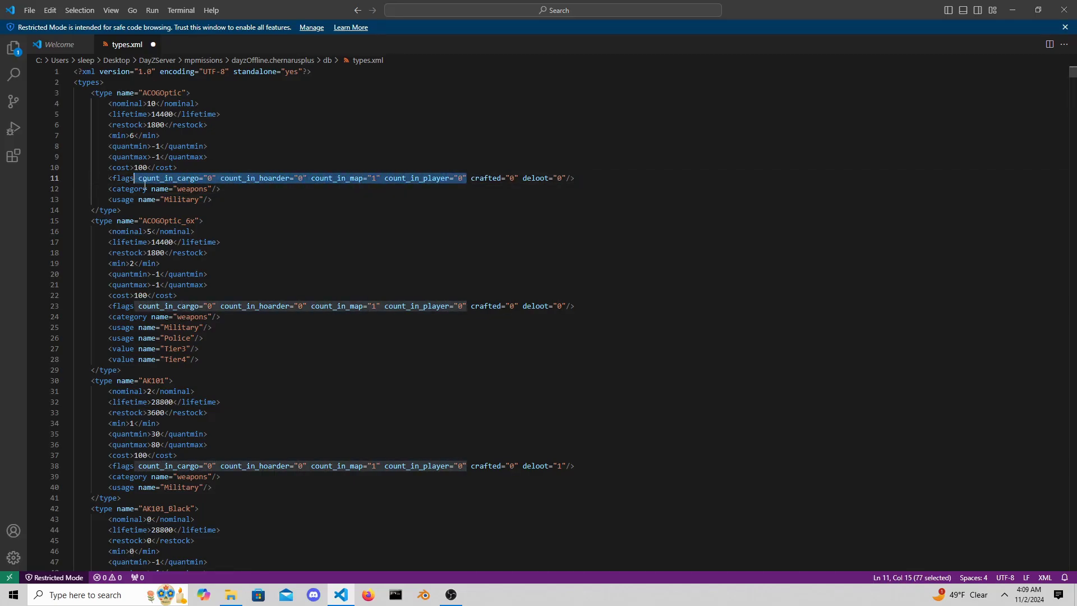
drag(201, 103, 102, 103)
drag(161, 136, 74, 136)
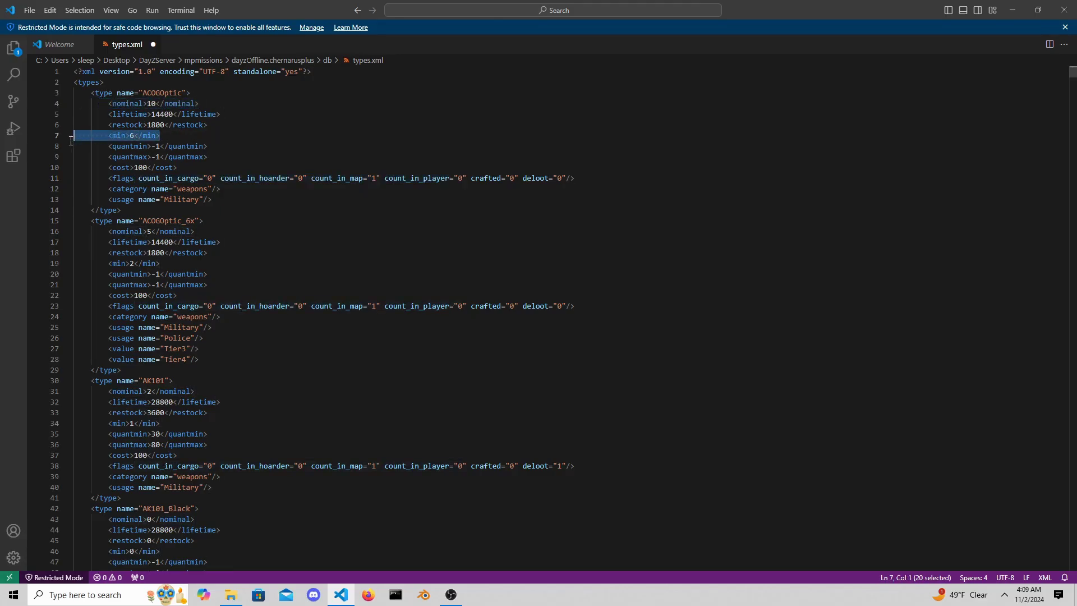
- Highlight the crafted and deloot attributes in the ACOGOptic flags line to review them
click(597, 181)
drag(519, 180, 471, 180)
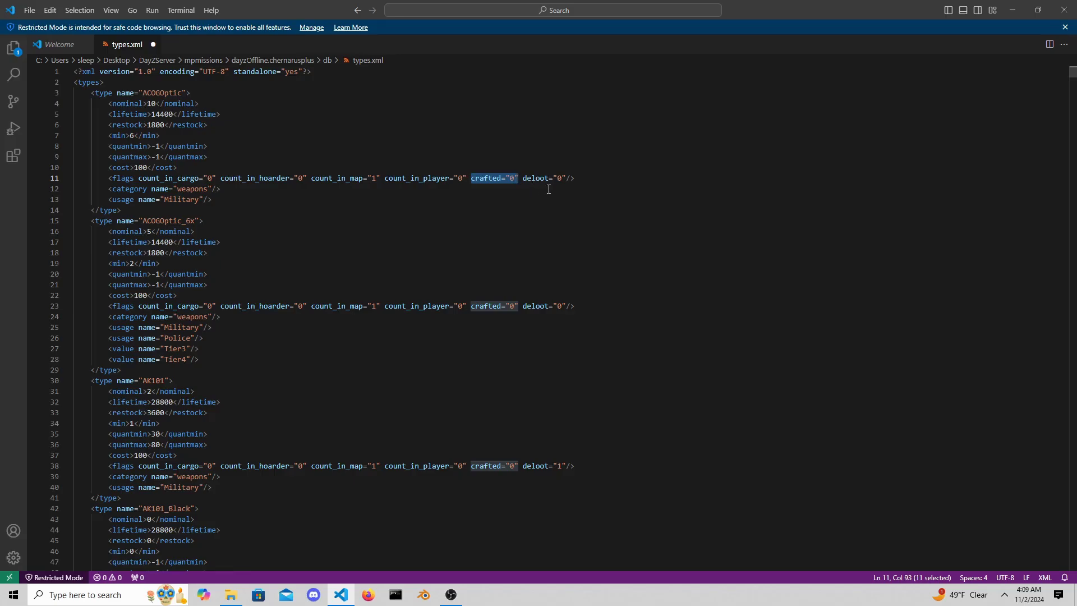
drag(566, 180, 523, 179)
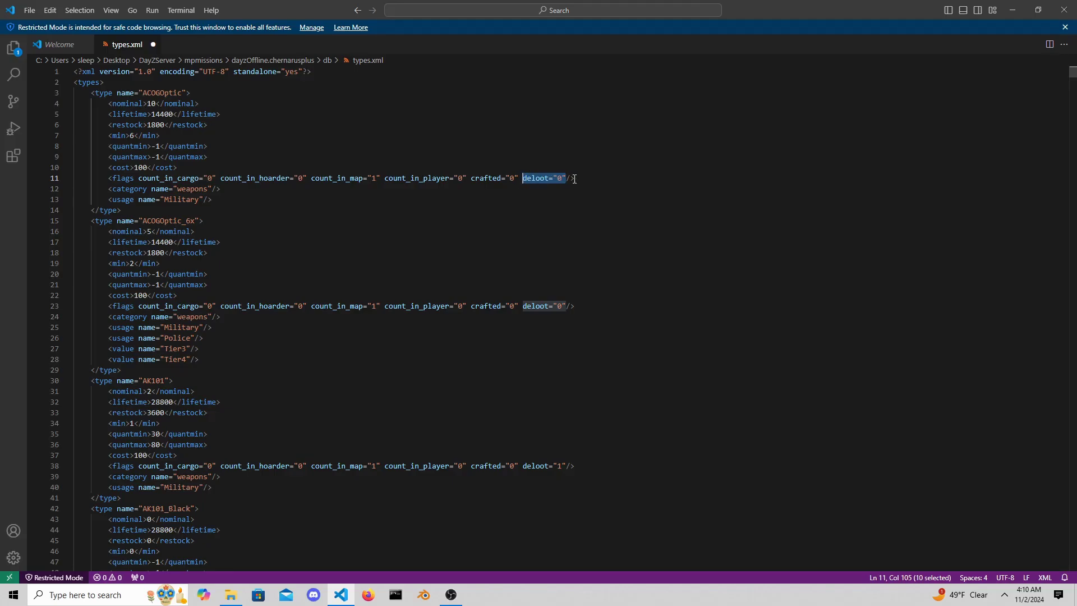
drag(562, 178, 557, 178)
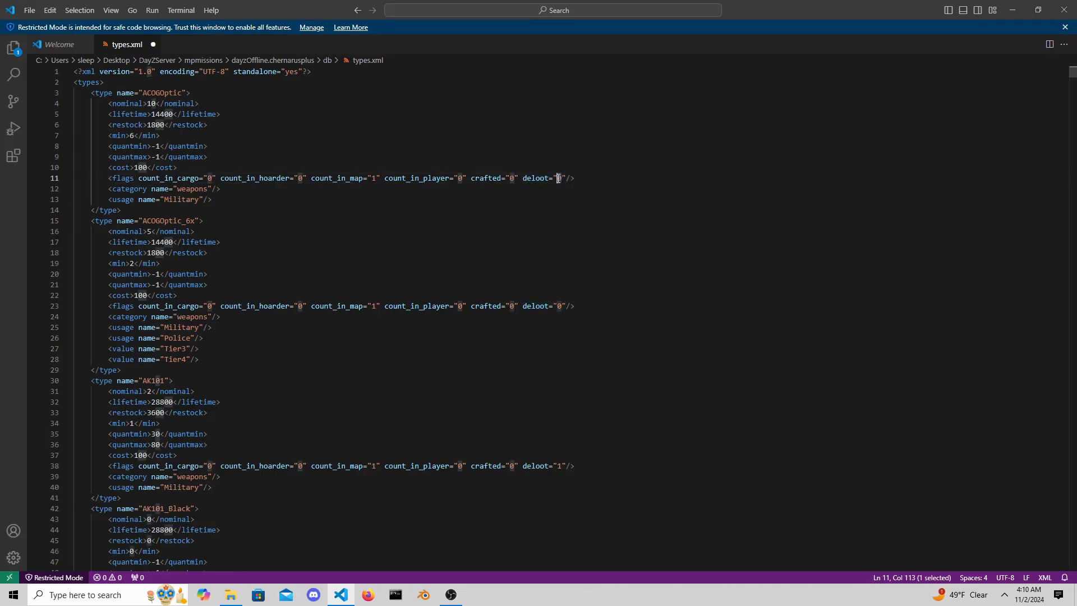
- Compare the category and usage lines of ACOGOptic with the category, usage and value lines of ACOGOptic_6x, highlighting each block
drag(232, 202, 74, 190)
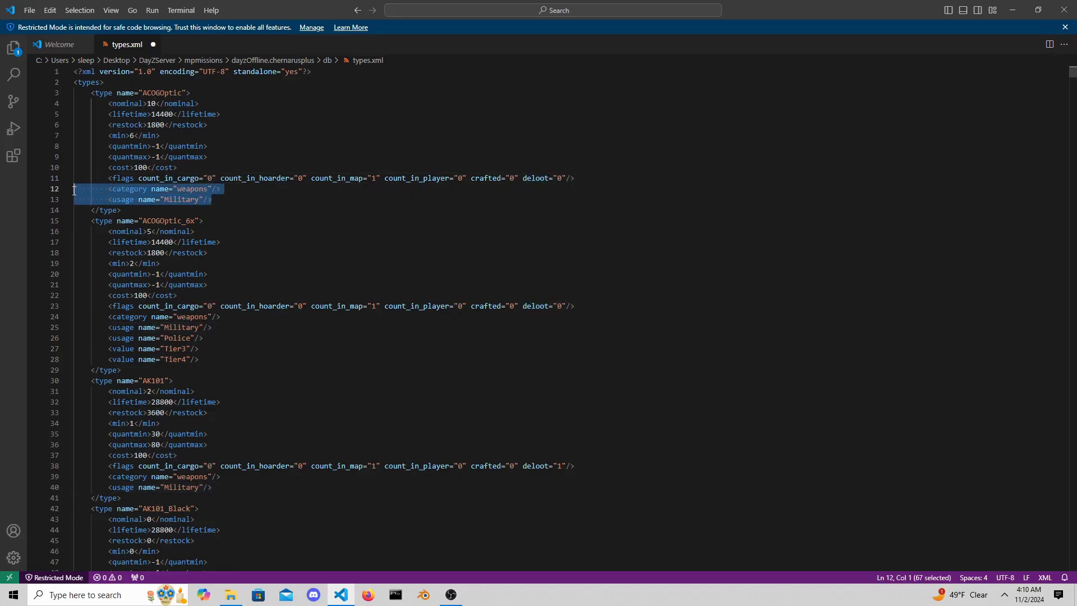
click(247, 201)
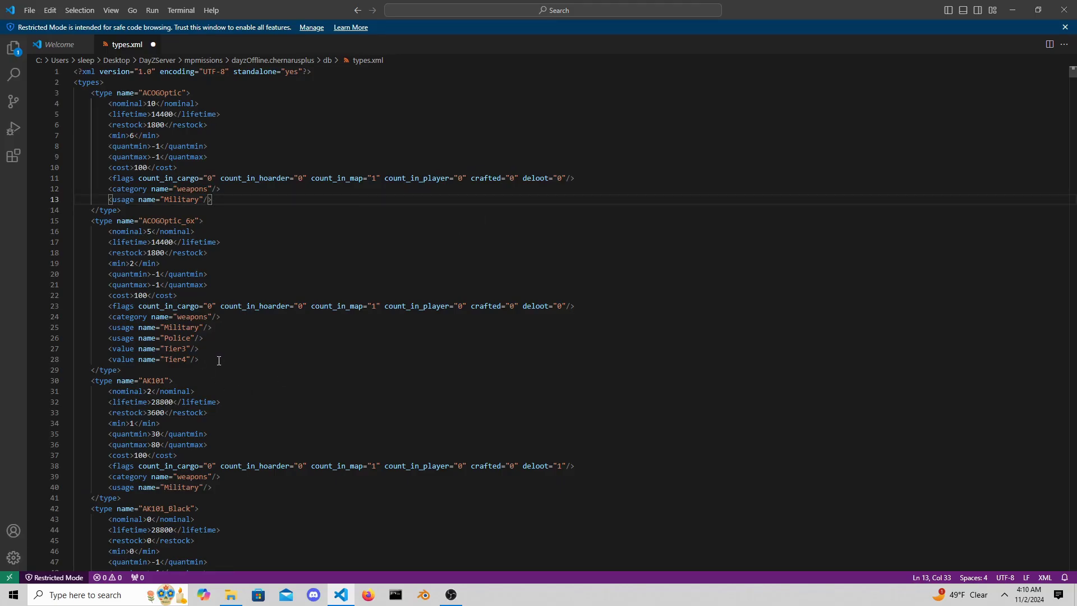
drag(219, 360, 70, 313)
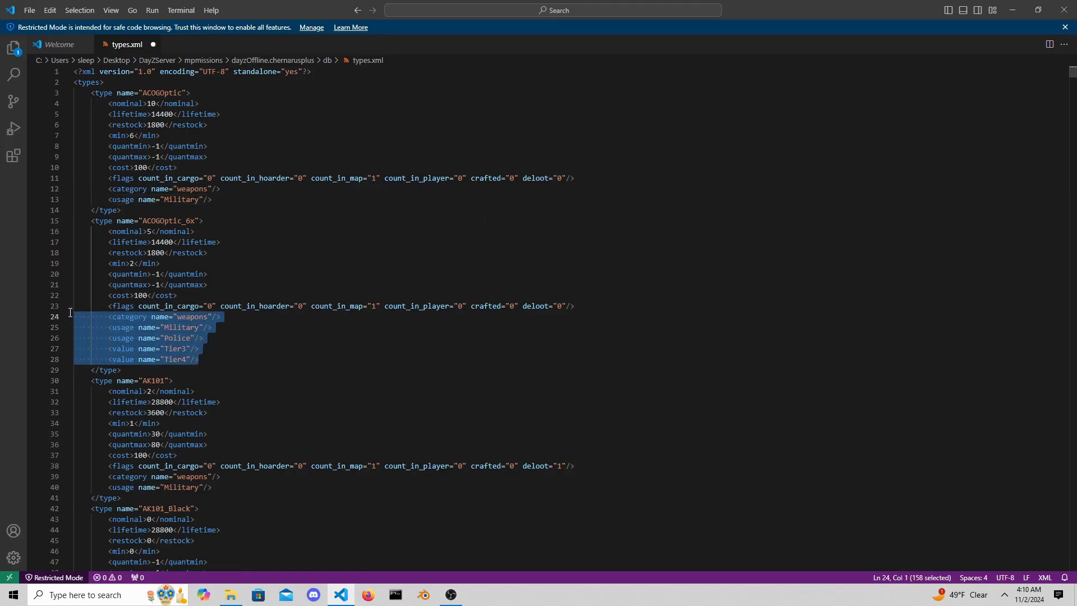
click(239, 316)
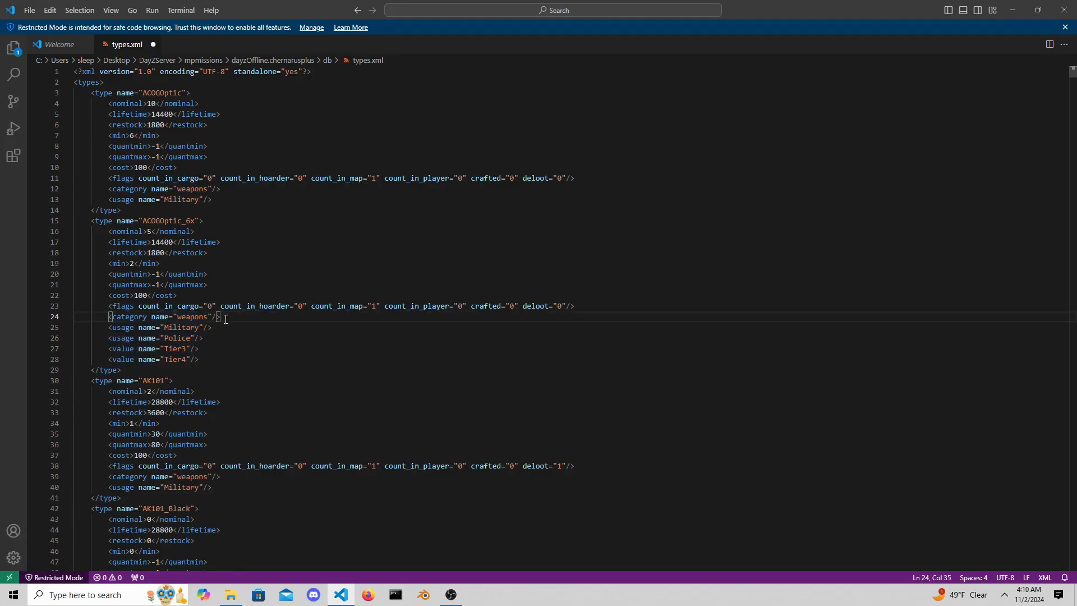
- Examine the category line of the ACOGOptic_6x entry together with its type name, highlighting each
drag(226, 319, 69, 321)
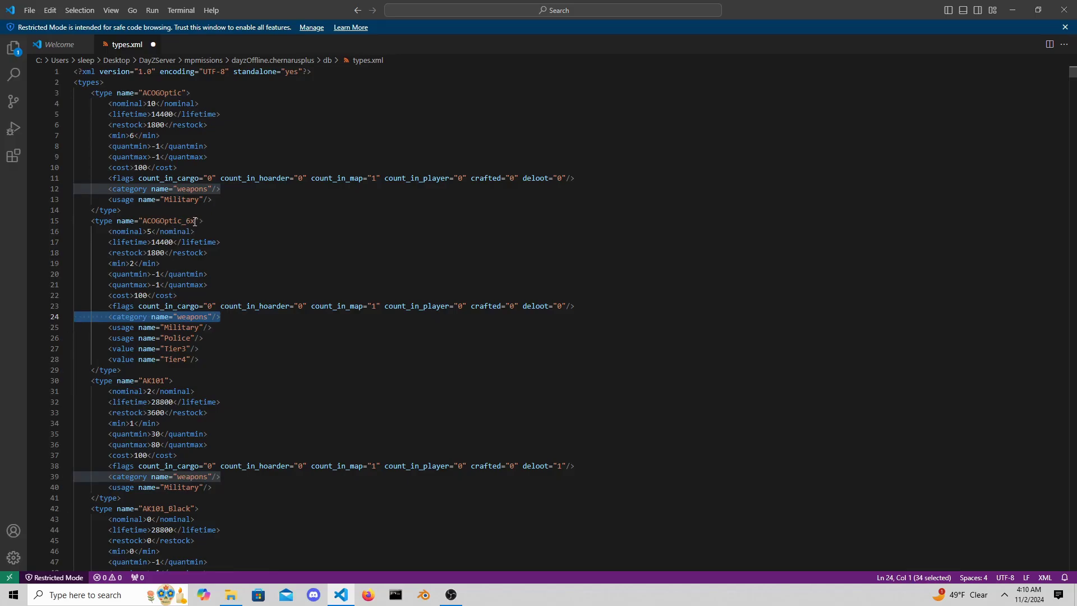
drag(194, 221, 142, 222)
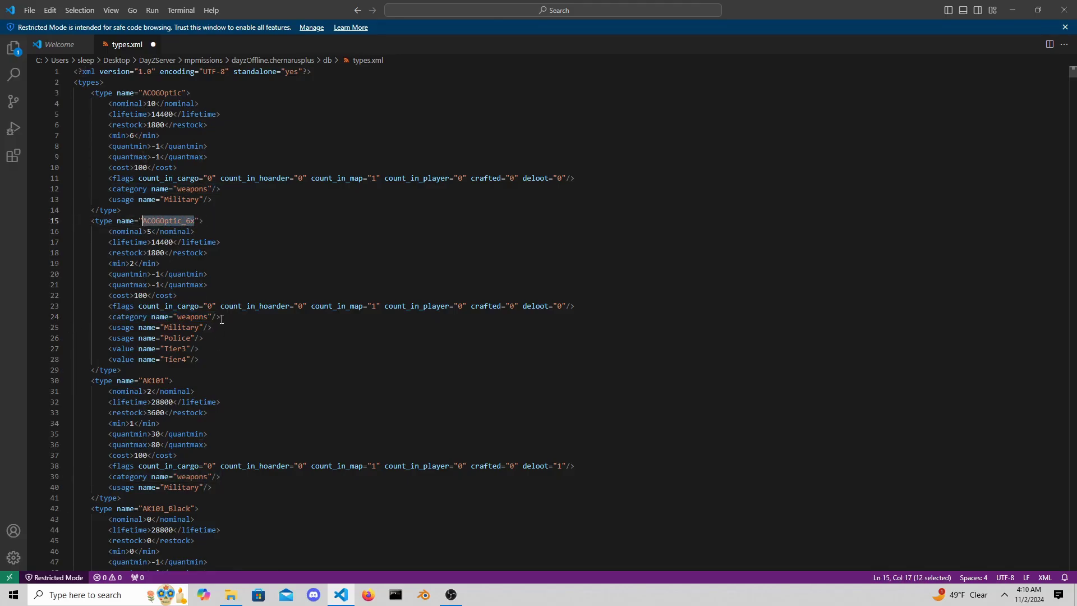
drag(221, 319, 79, 317)
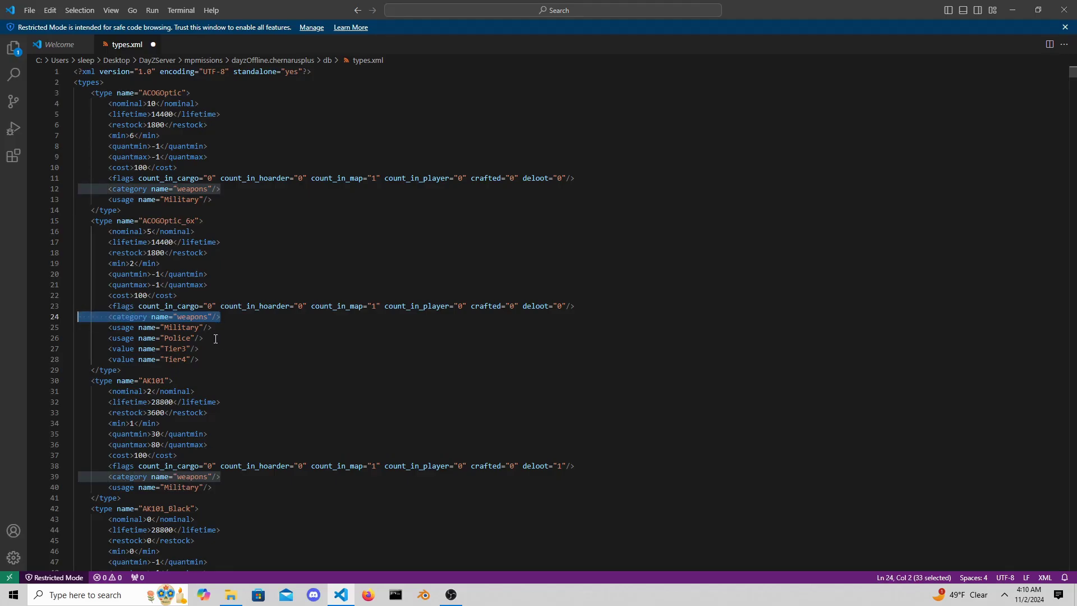
click(234, 317)
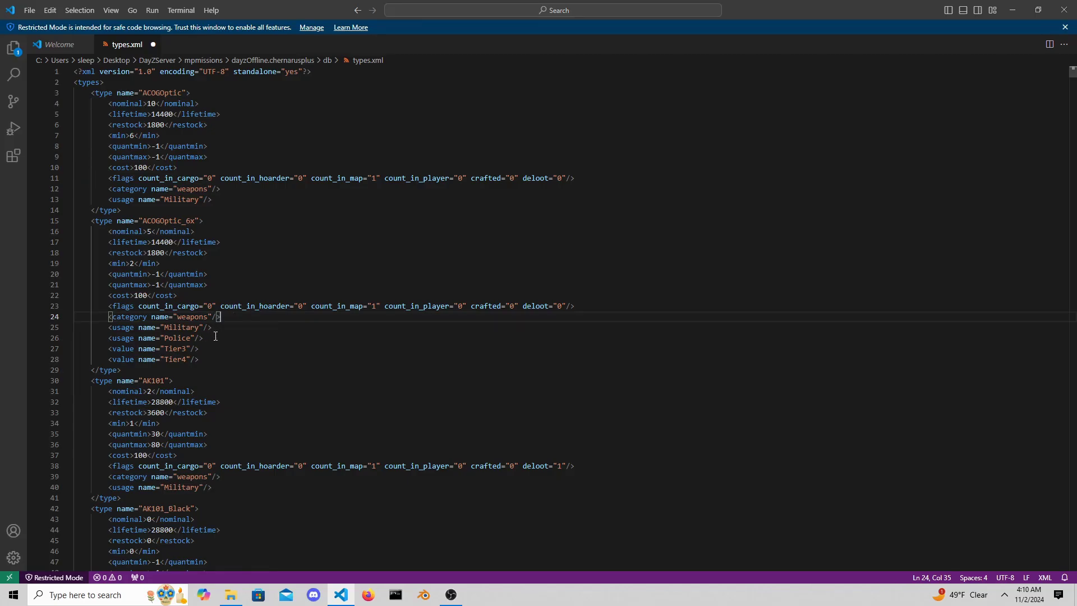
- Highlight the Military and Police usage lines and the Tier3 and Tier4 value lines of ACOGOptic_6x to review them
drag(211, 339, 71, 325)
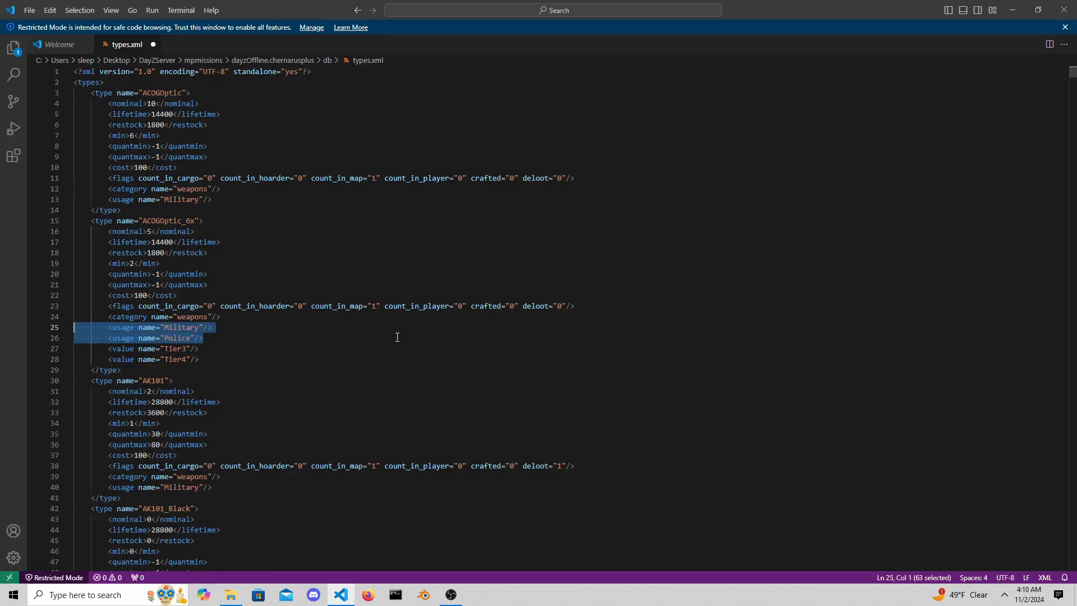
click(240, 337)
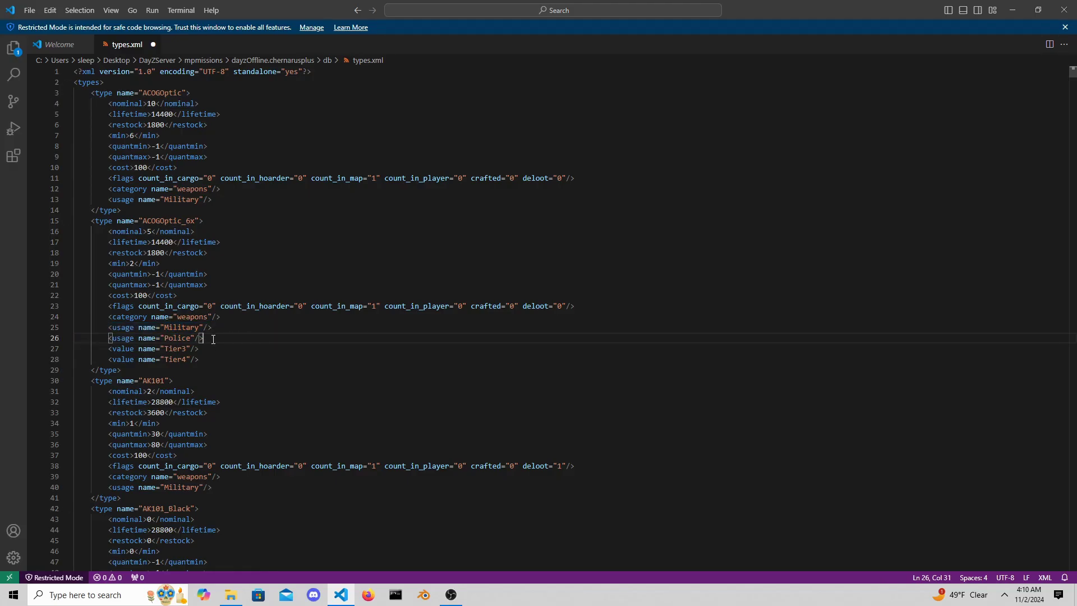
drag(219, 358, 74, 348)
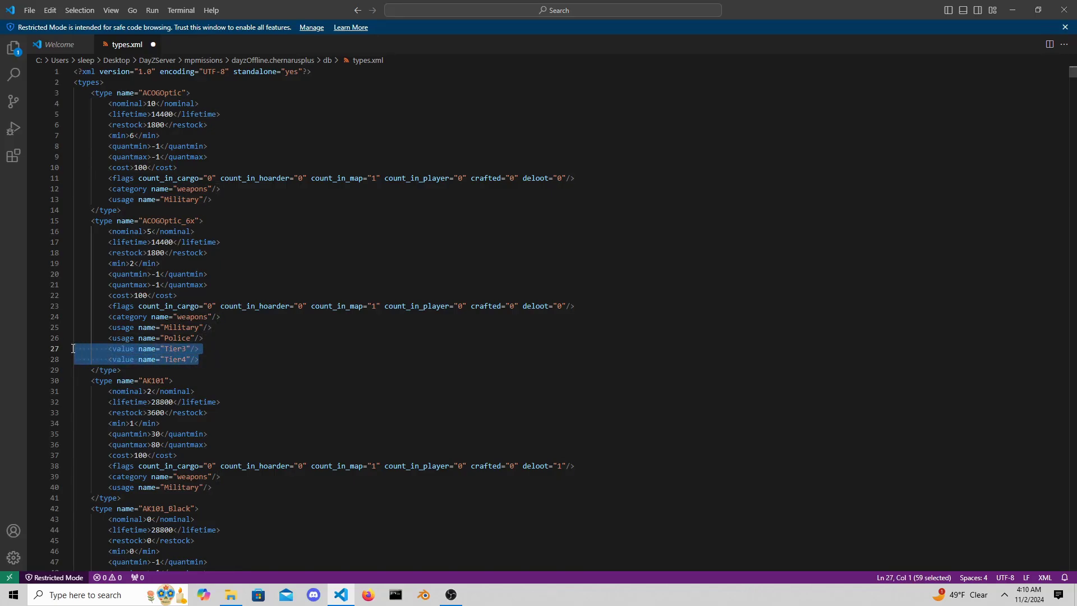
click(199, 351)
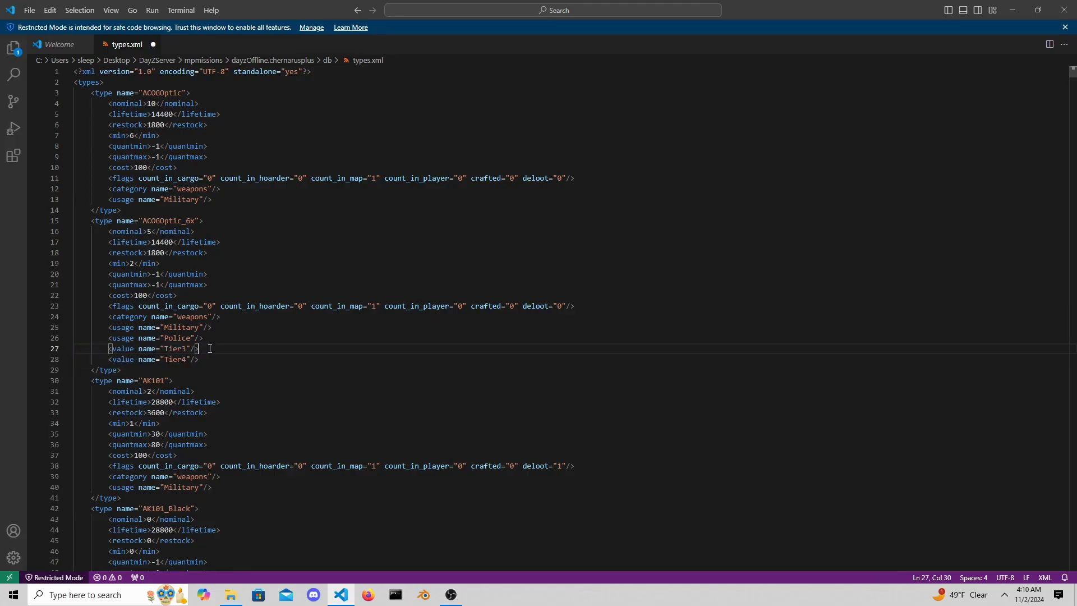
drag(205, 361, 79, 360)
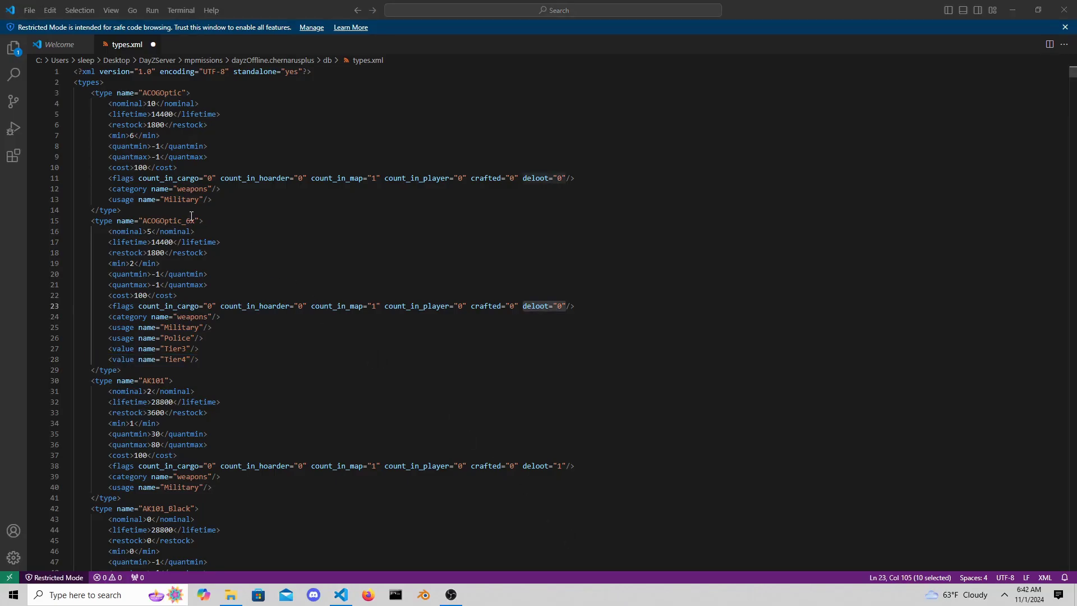
- Review the type name, nominal, restock and lifetime lines of the ACOGOptic_6x entry, highlighting them one by one
drag(206, 222, 82, 221)
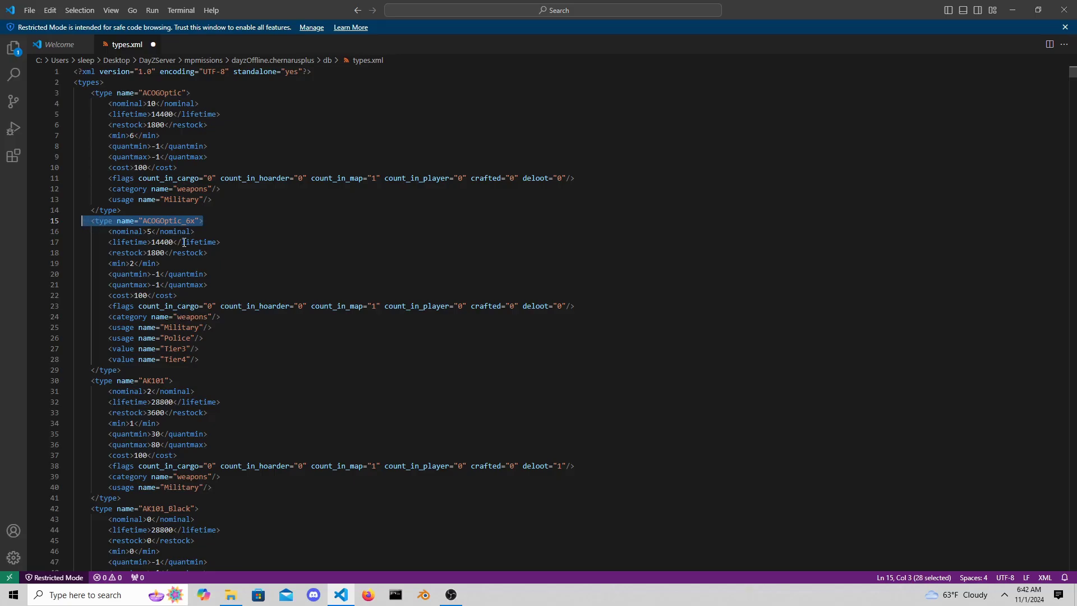
drag(201, 235, 72, 235)
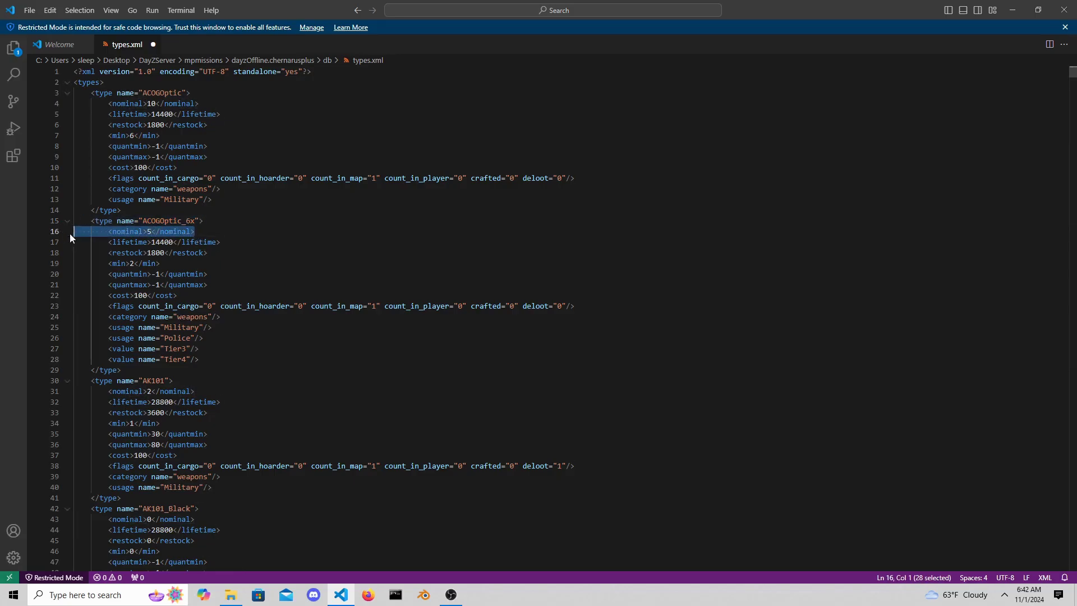
drag(178, 265, 59, 254)
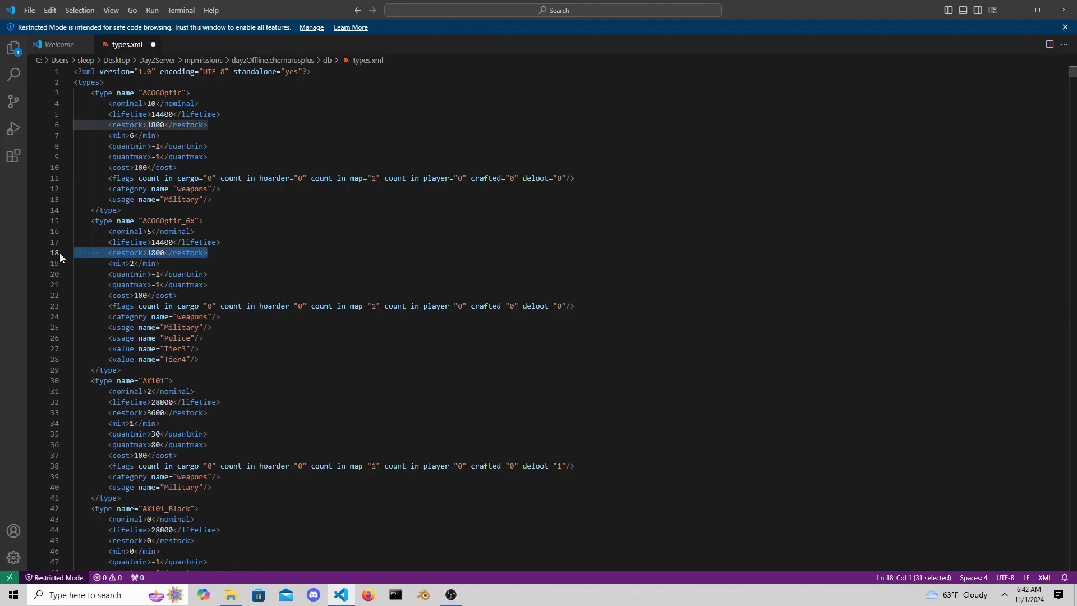
click(224, 253)
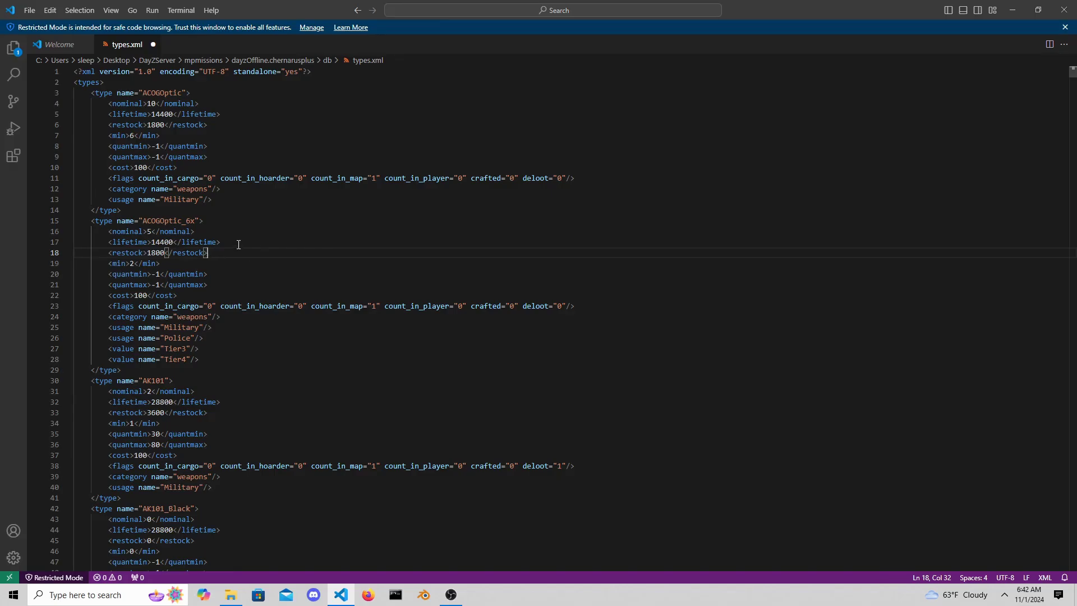
click(239, 244)
drag(236, 245, 78, 242)
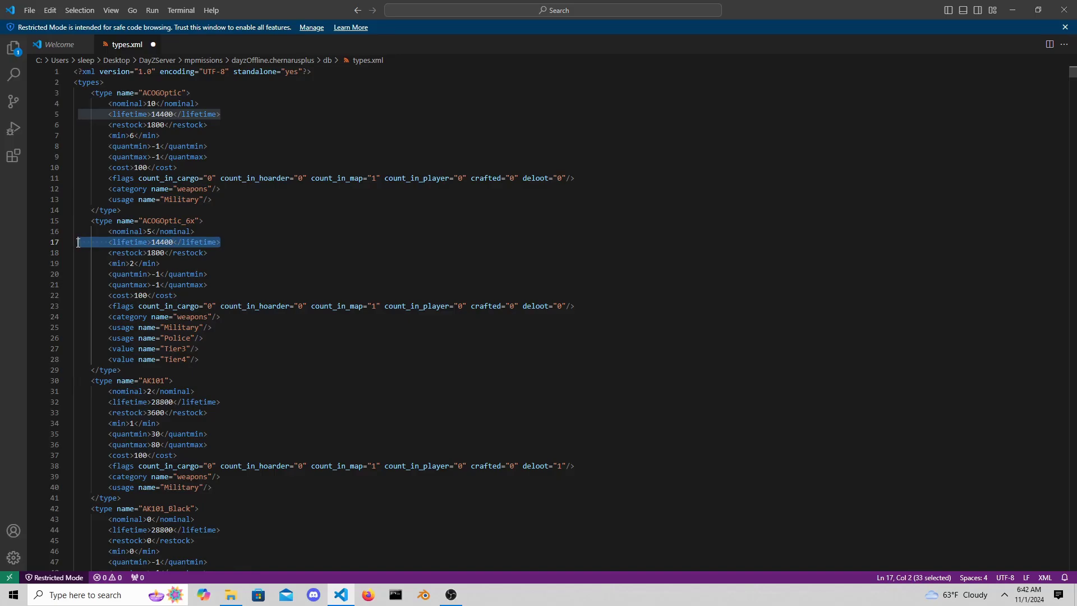
click(265, 241)
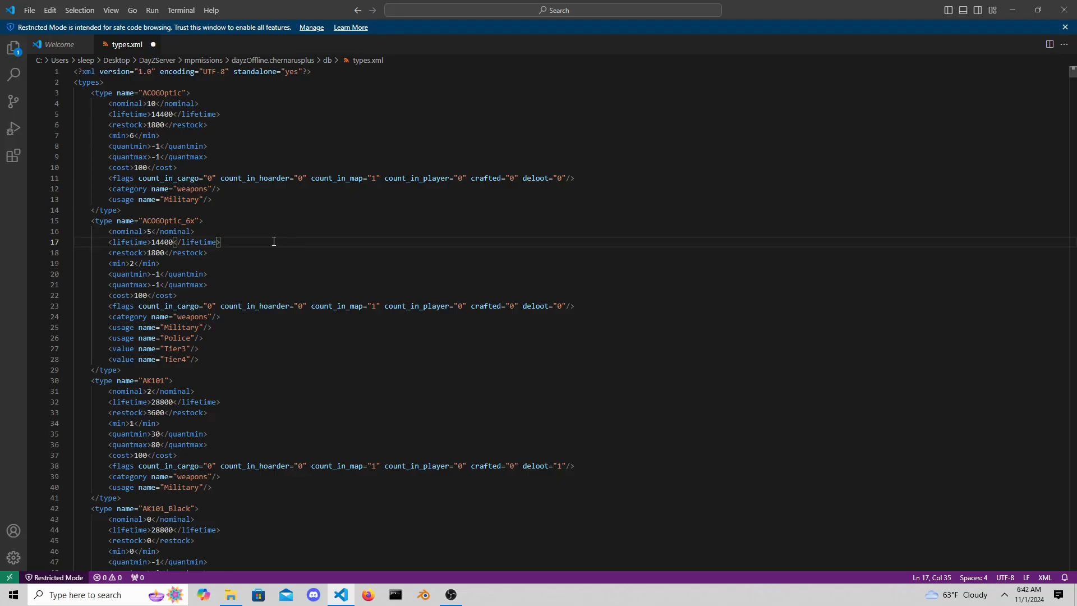
- Highlight the quantmin and quantmax pair and the flags line of ACOGOptic_6x, including its deloot attribute, to review them
drag(232, 284, 120, 274)
click(228, 274)
drag(213, 284, 72, 276)
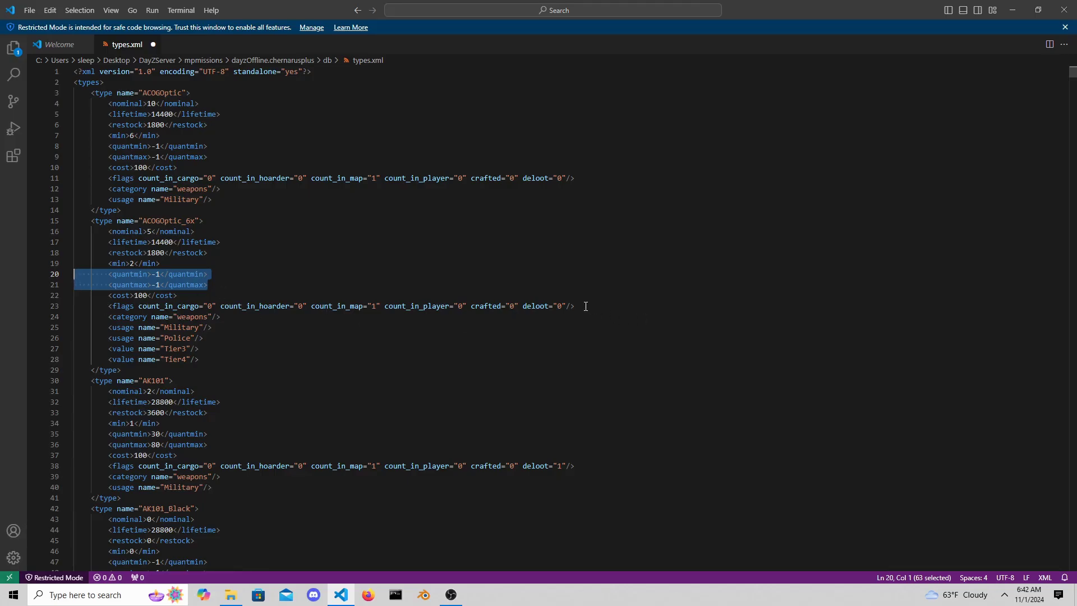
drag(586, 306, 73, 307)
click(611, 296)
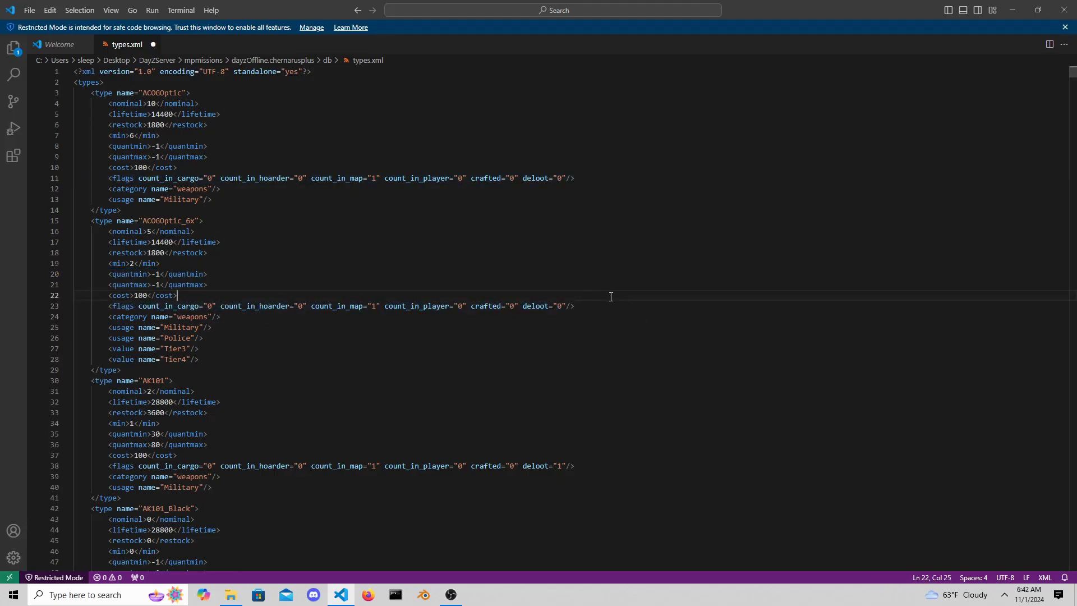
drag(566, 306, 522, 310)
- Examine the category-to-value block of ACOGOptic_6x and each of the four count_in attributes in its flags line
drag(245, 359, 46, 318)
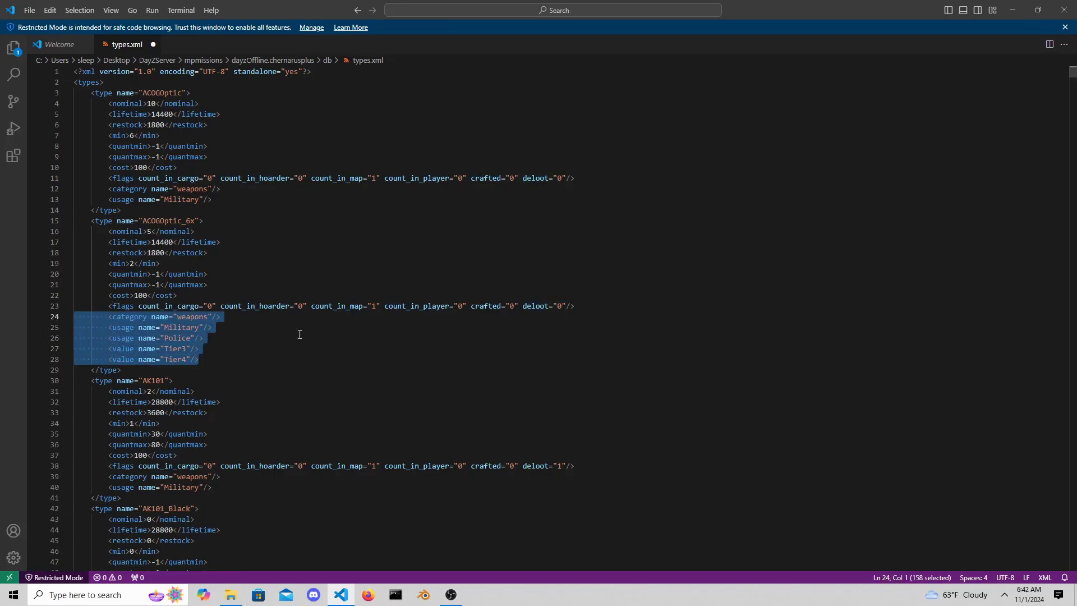
click(242, 315)
drag(216, 306, 139, 305)
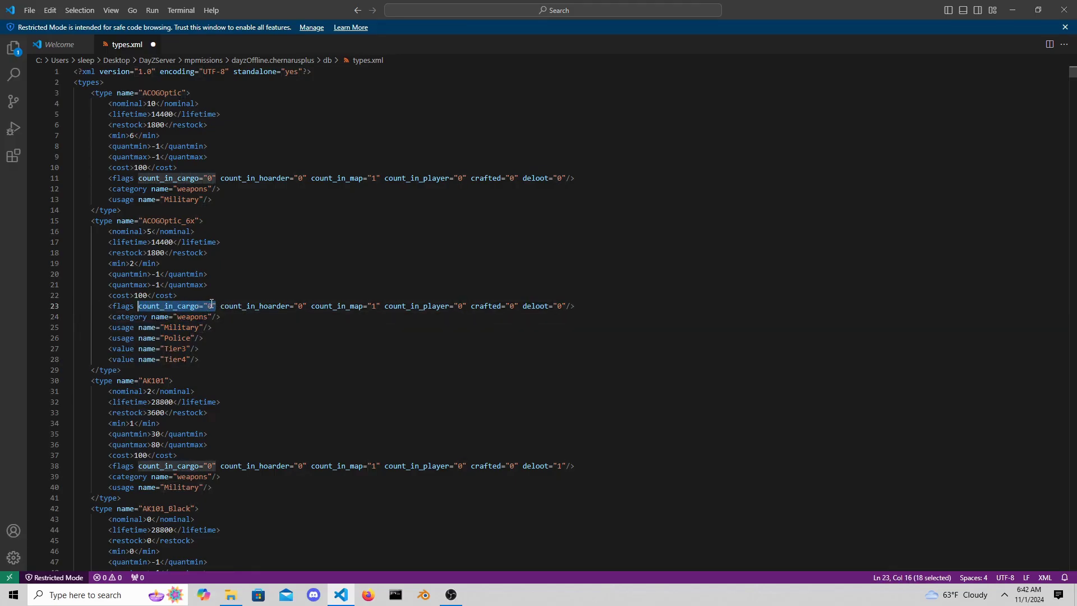
drag(306, 306, 222, 308)
drag(380, 305, 310, 306)
drag(466, 308, 385, 309)
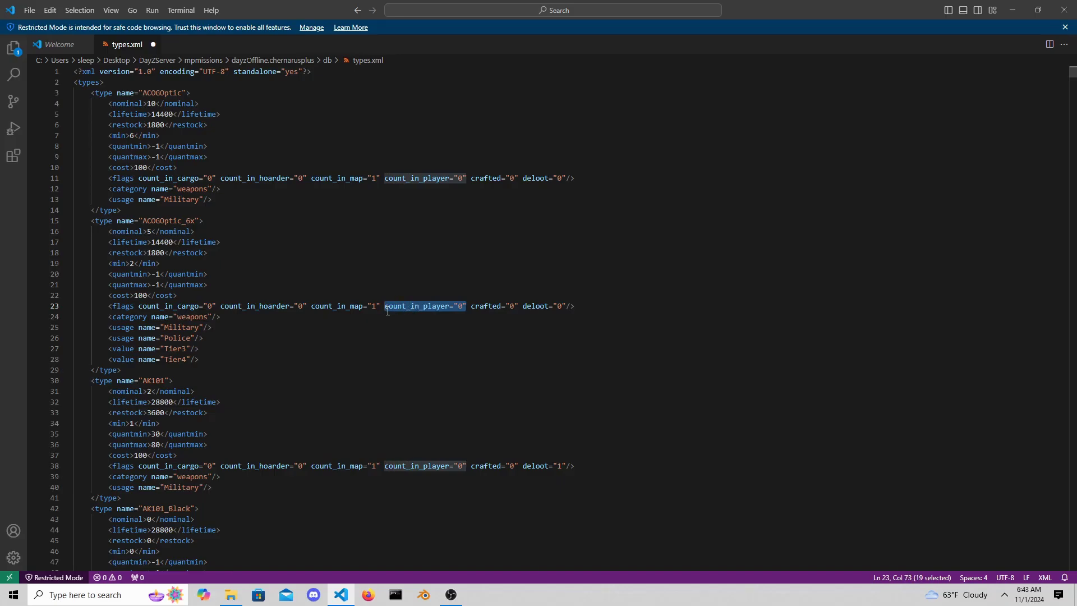
- Highlight the lines from category to value in the ACOGOptic_6x entry, and its category line separately, to review them
drag(173, 350, 70, 318)
click(260, 359)
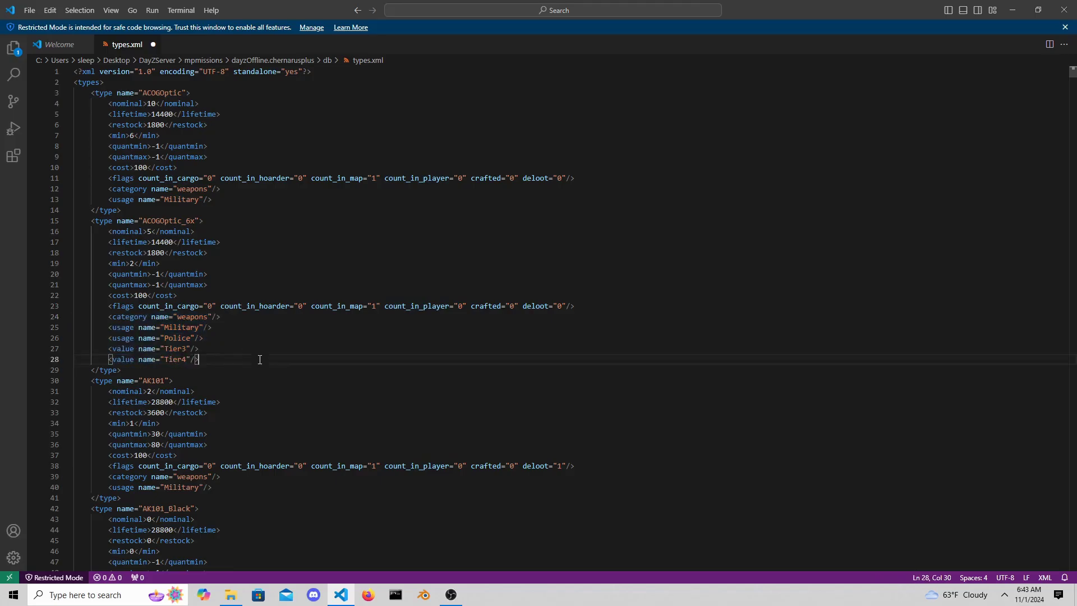
click(220, 317)
drag(220, 317, 68, 320)
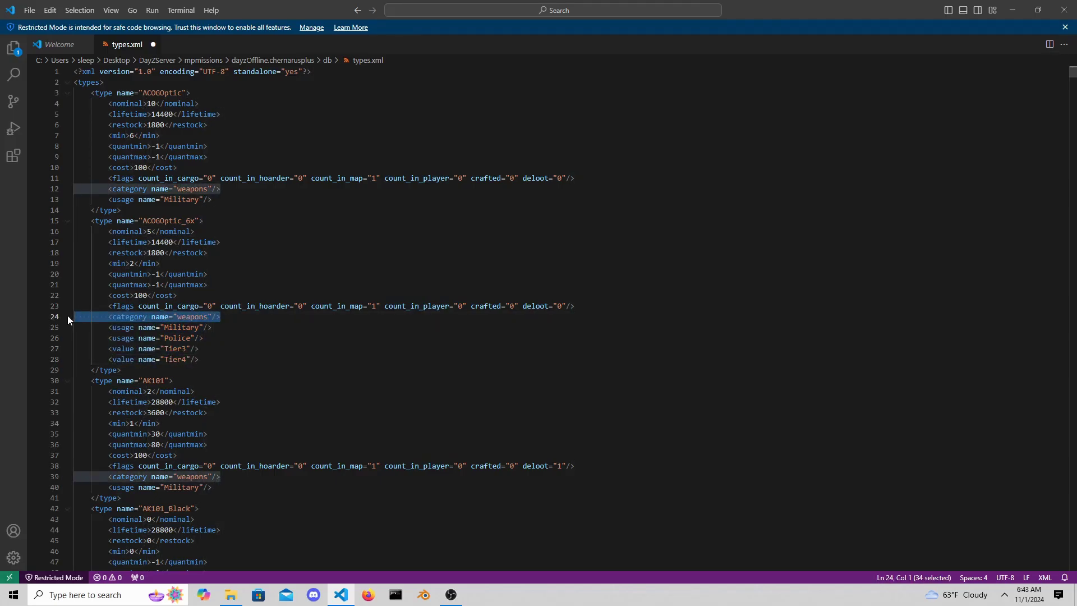
- Review the two usage lines and the tier value lines of ACOGOptic_6x, and highlight its category line again
click(238, 337)
drag(238, 336, 58, 324)
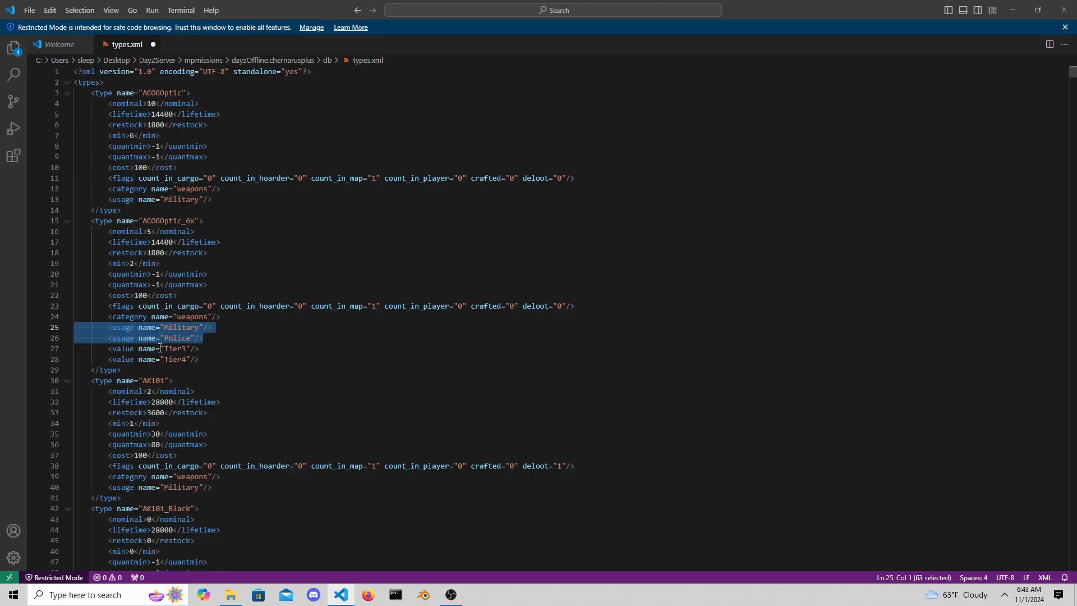
drag(231, 356, 72, 352)
click(246, 360)
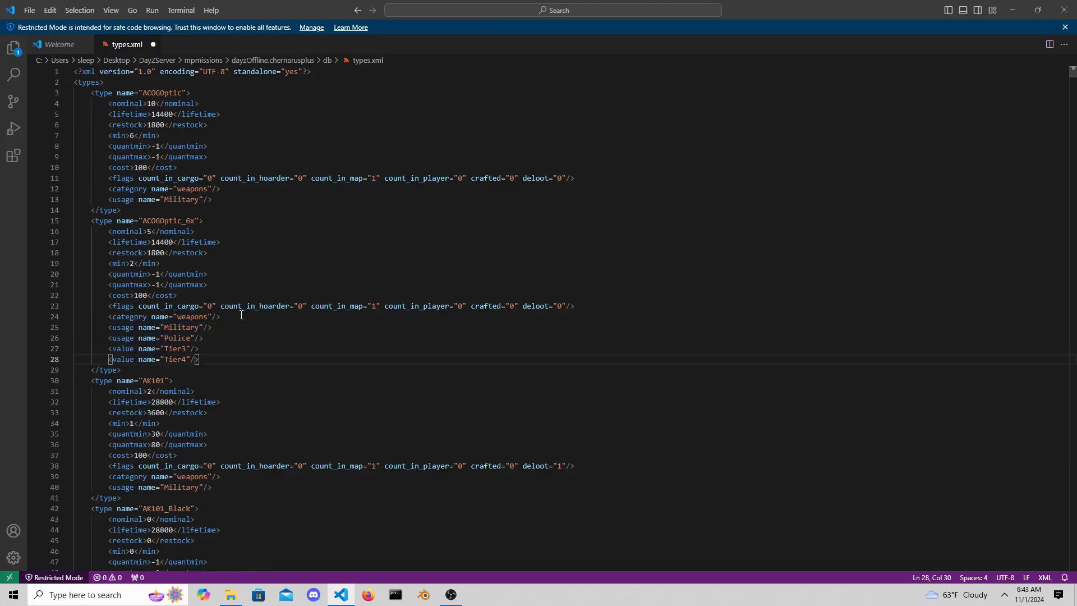
drag(242, 316, 62, 316)
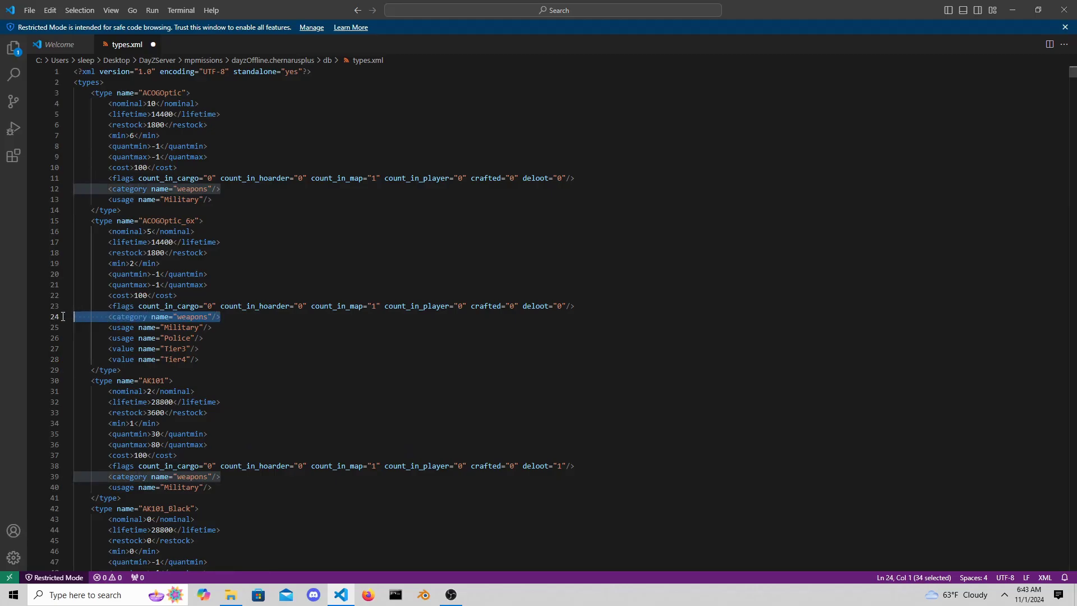
- Highlight the Military and Police usage lines and the Tier3 and Tier4 value lines of ACOGOptic_6x to review them
click(228, 327)
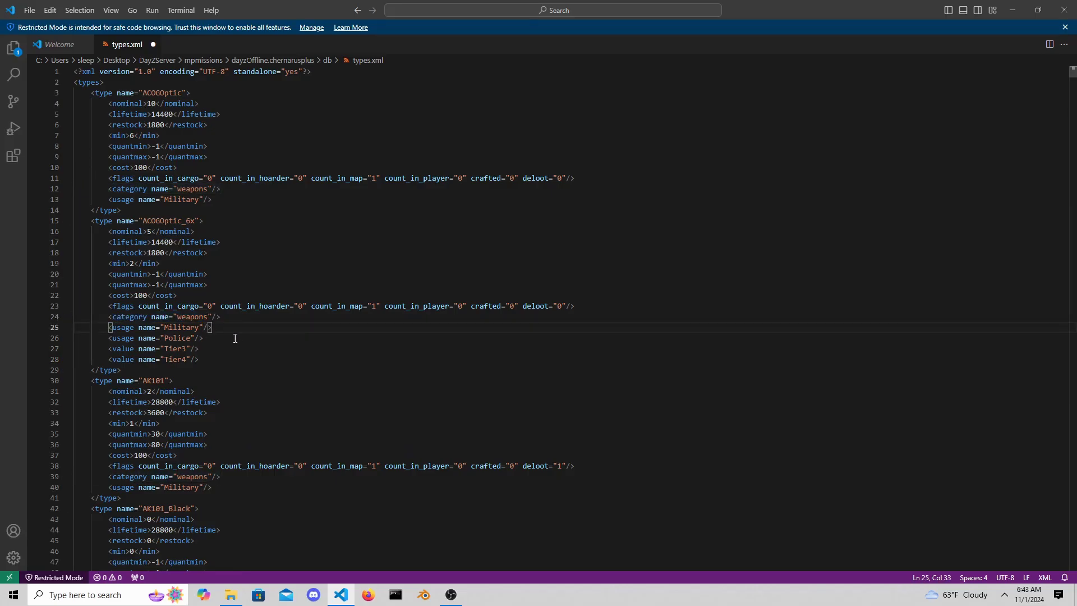
click(228, 340)
drag(220, 339, 74, 328)
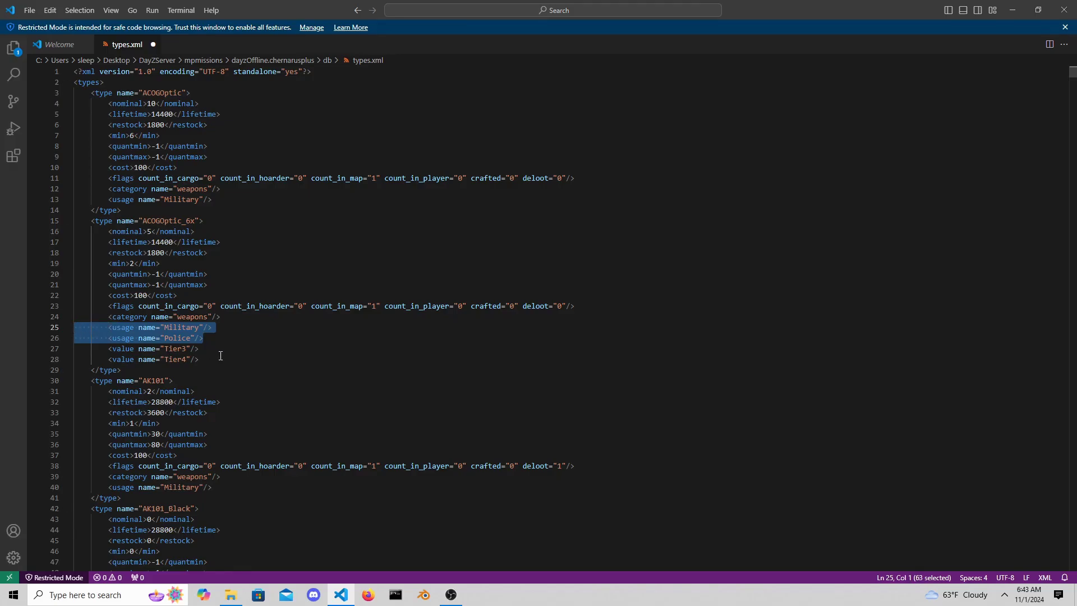
drag(221, 357, 76, 348)
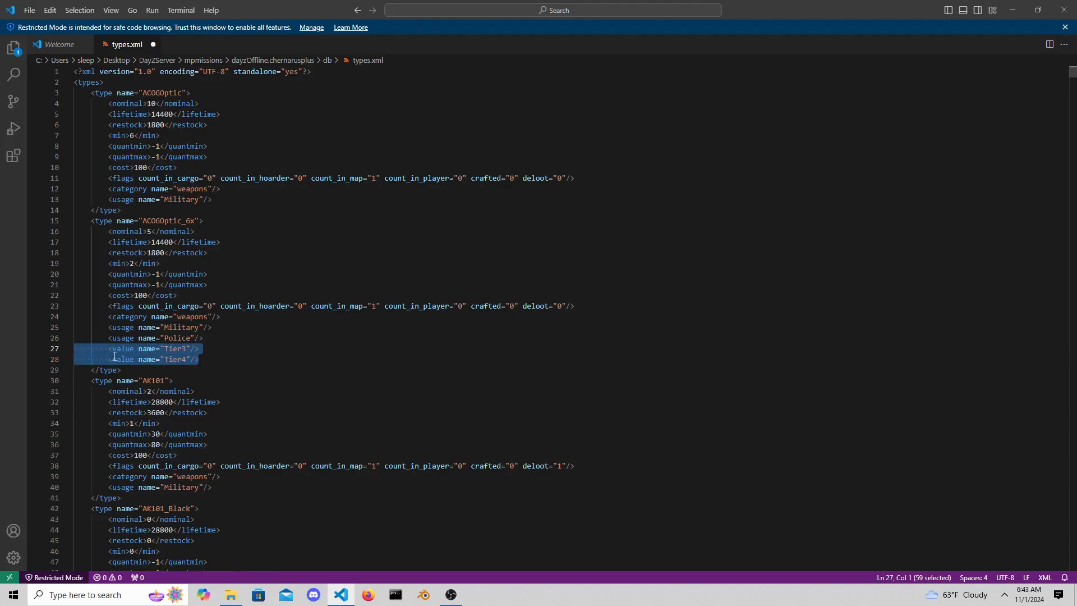
click(151, 372)
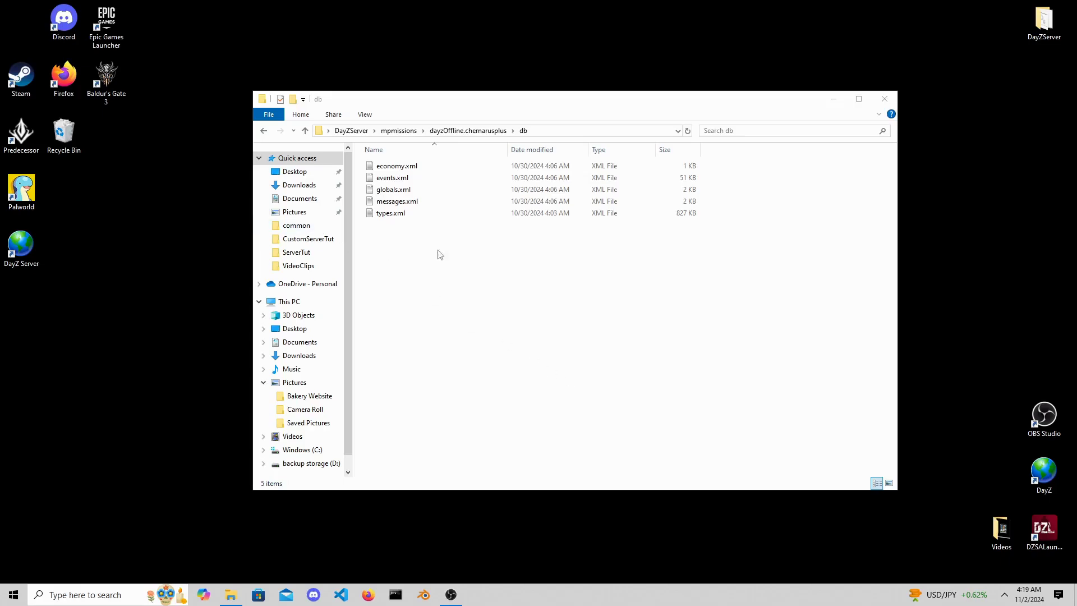
- Open economy.xml from the mission's db folder in Visual Studio Code
click(413, 168)
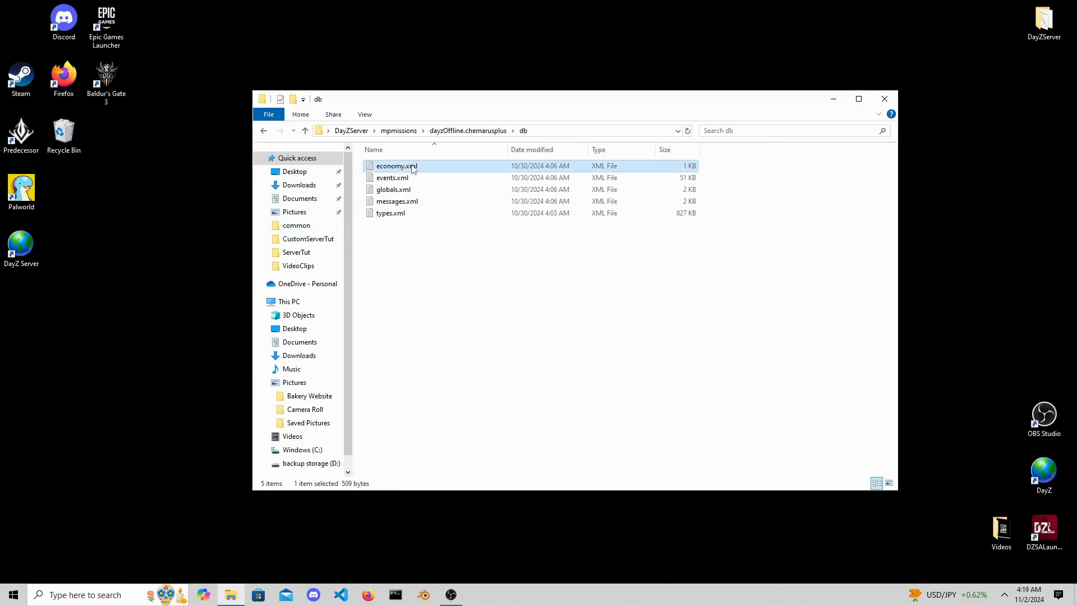
right_click(413, 167)
mouse_move(462, 228)
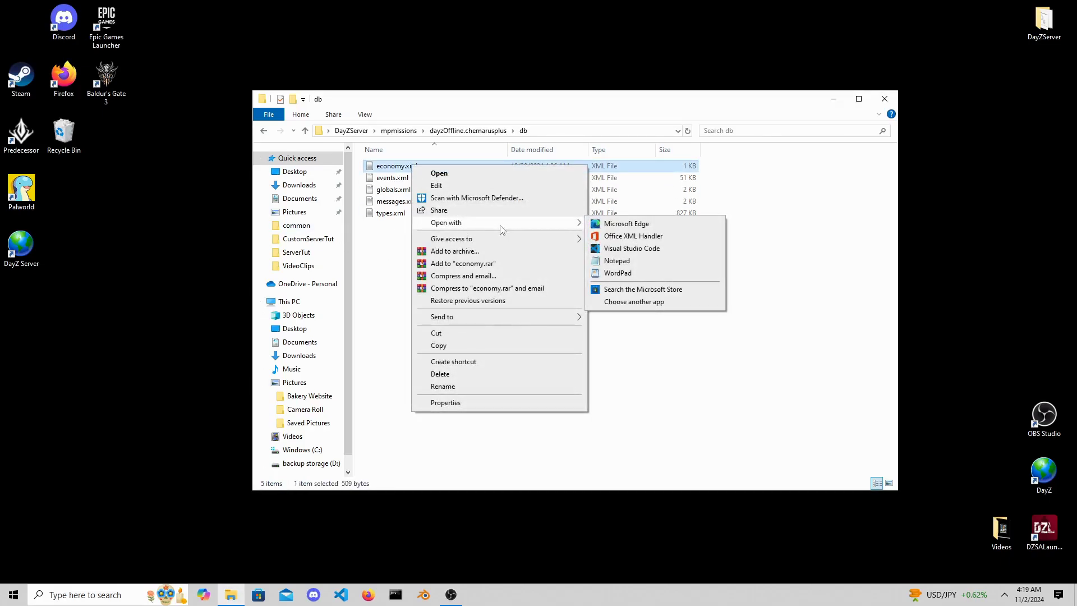
click(660, 248)
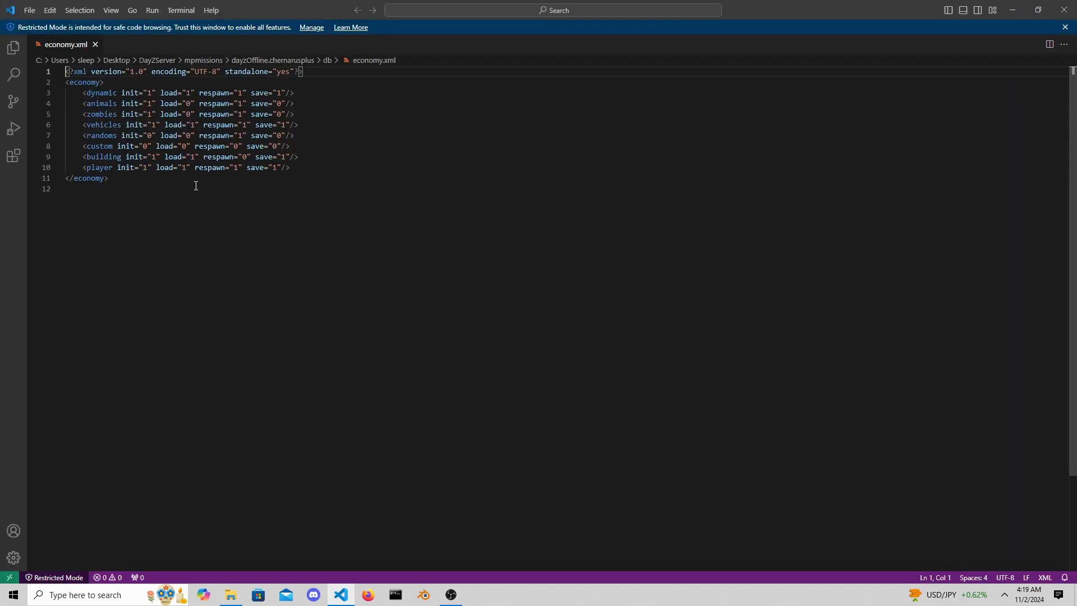
- Review the dynamic, animals and zombies lines of economy.xml, highlighting the init attribute of the dynamic line
drag(306, 92, 86, 114)
click(316, 92)
click(305, 115)
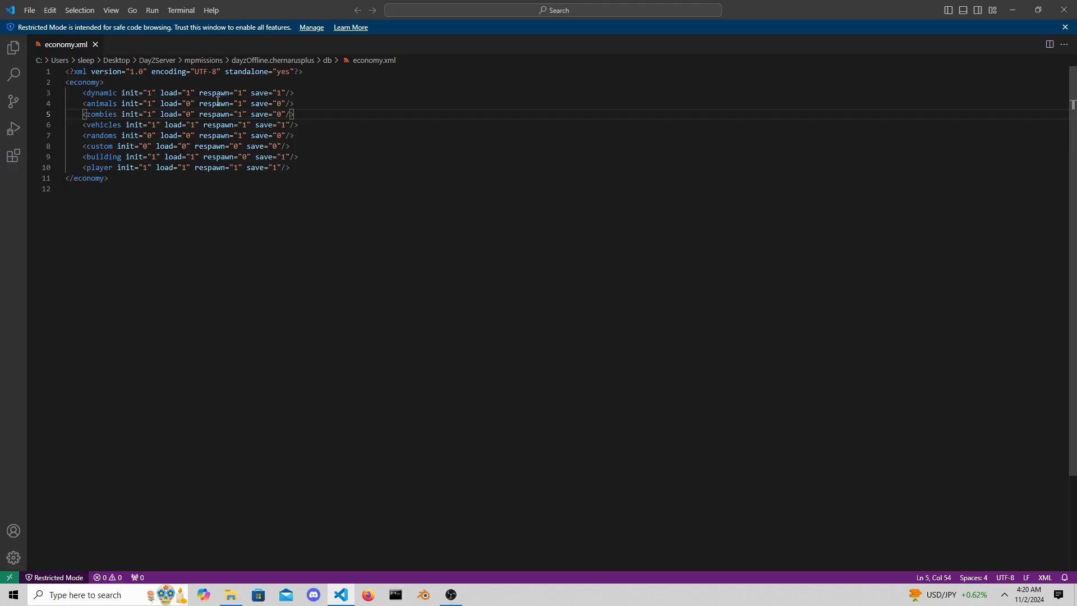
click(306, 94)
drag(156, 93, 123, 92)
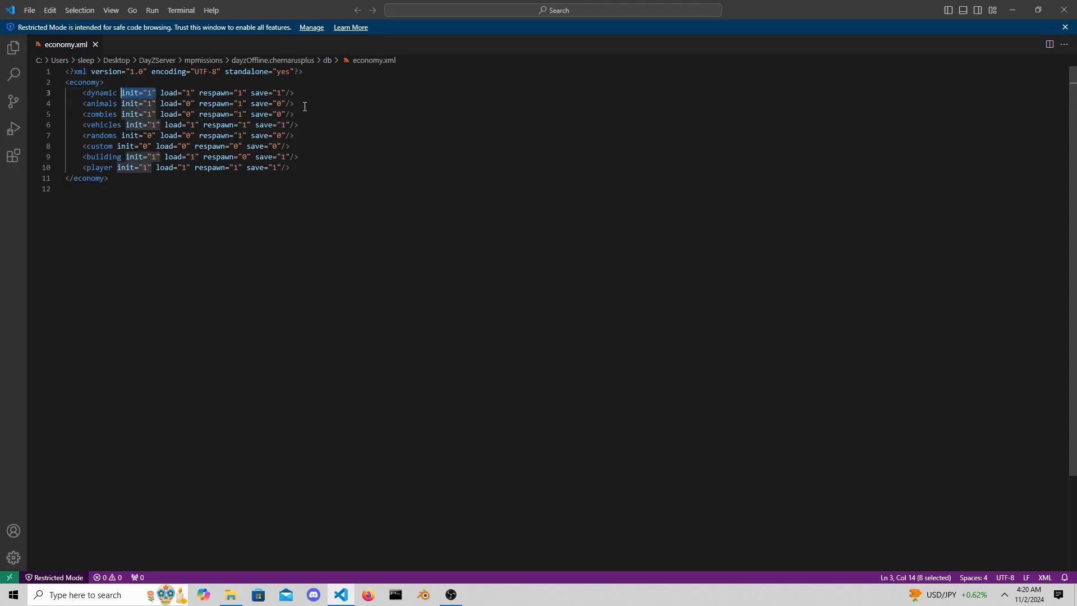
click(312, 91)
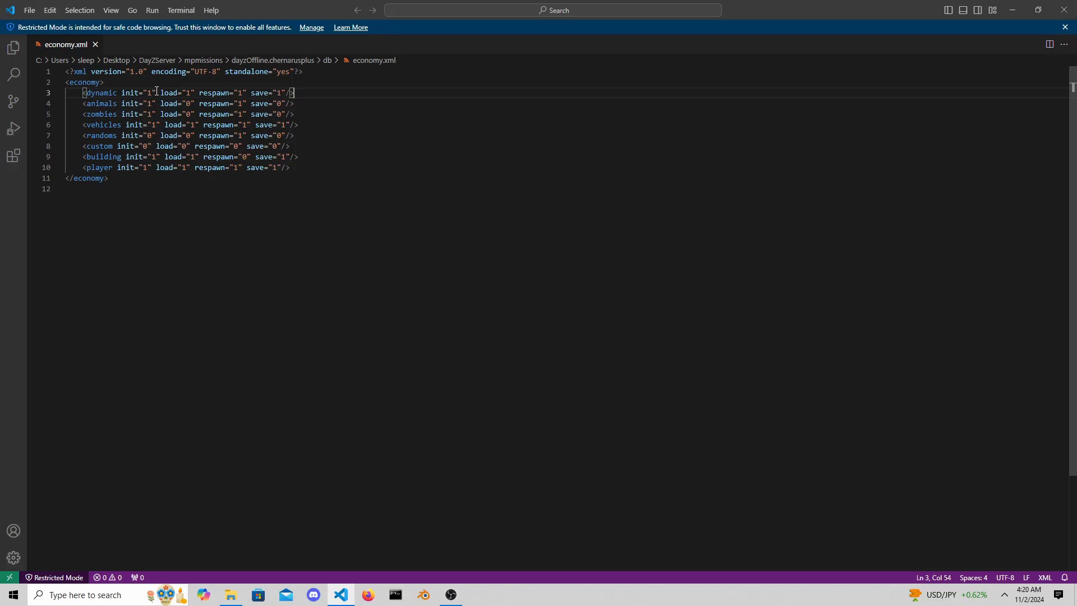
drag(157, 91, 124, 91)
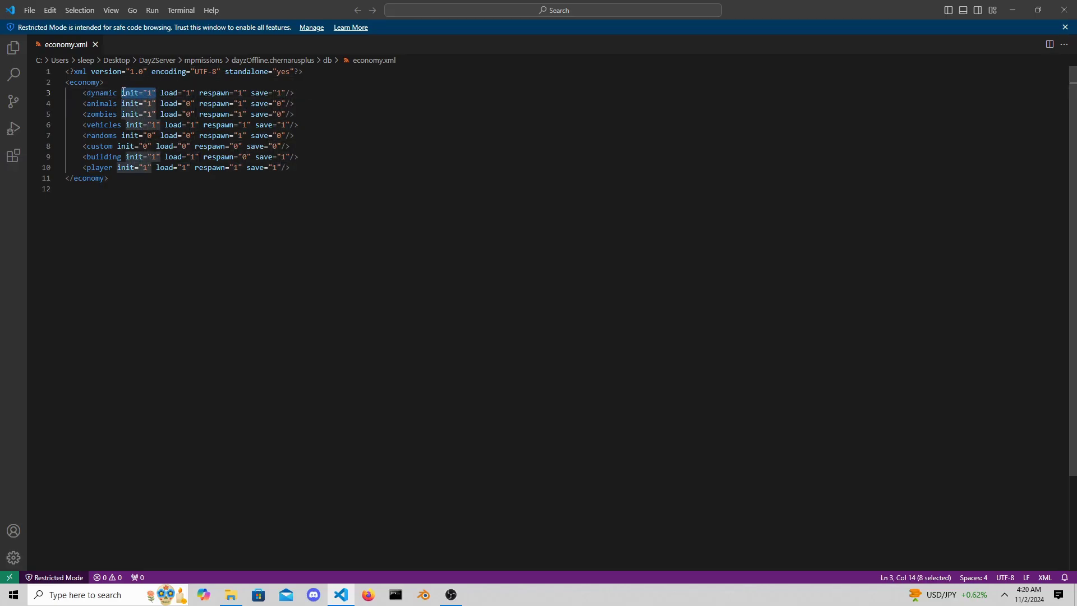
click(310, 93)
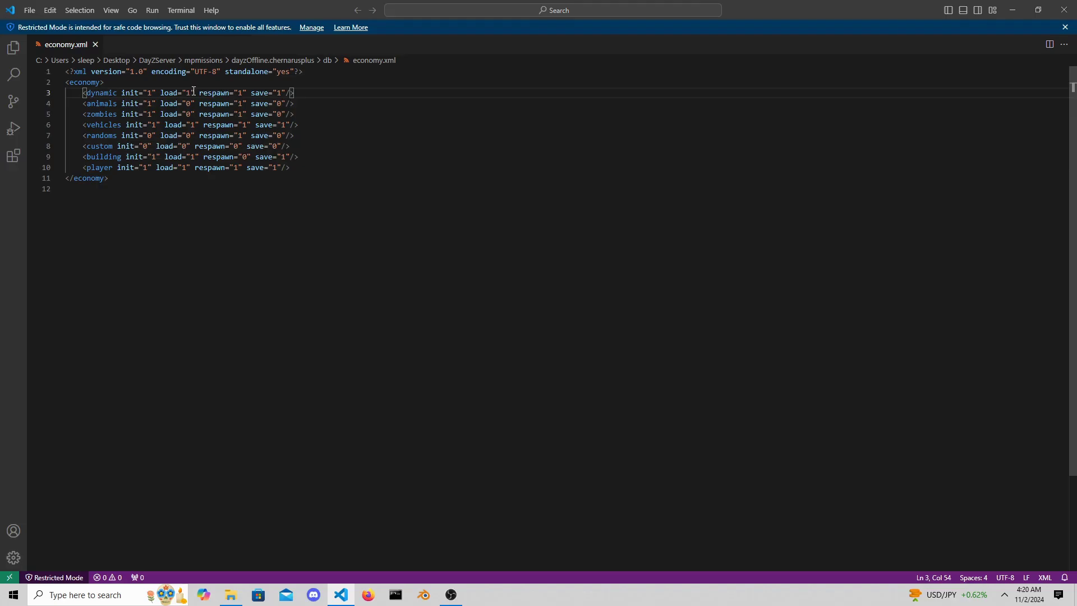
- Highlight the load attribute and the respawn attribute of the dynamic line to review them
drag(193, 91, 161, 92)
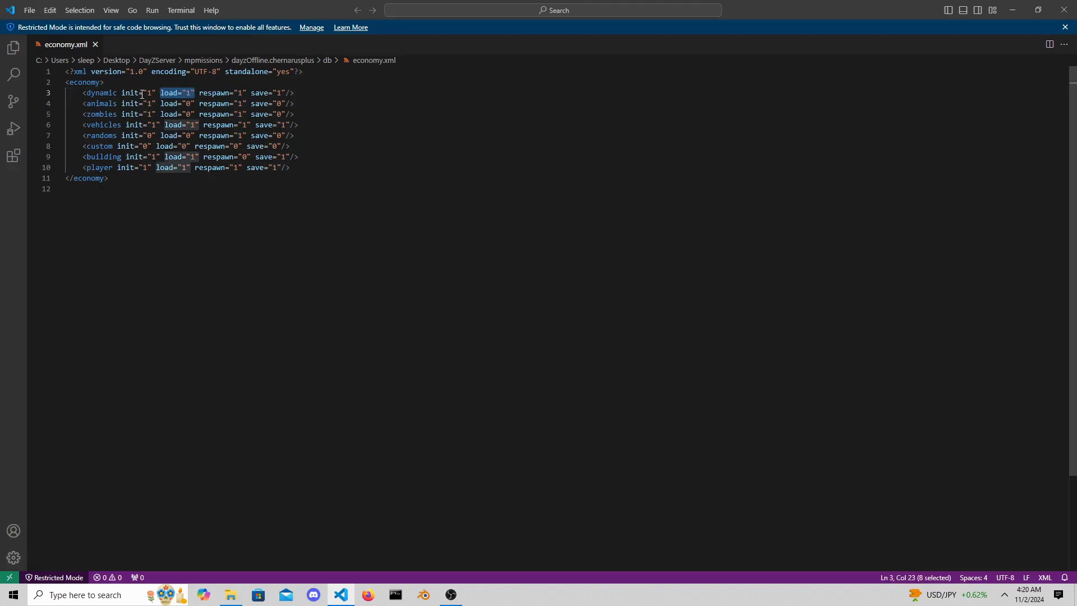
click(331, 96)
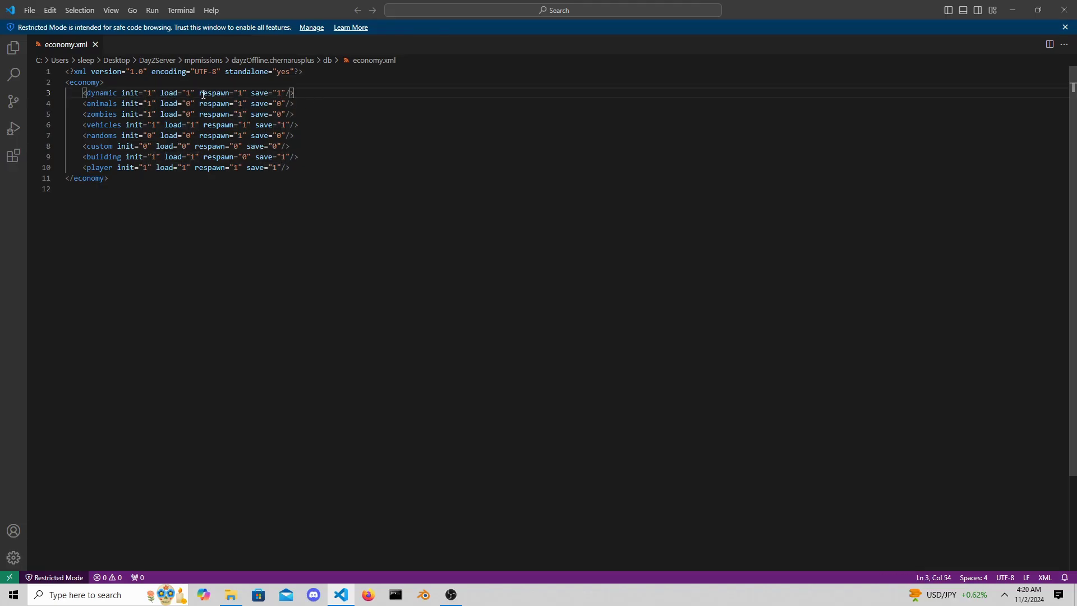
drag(194, 92, 161, 92)
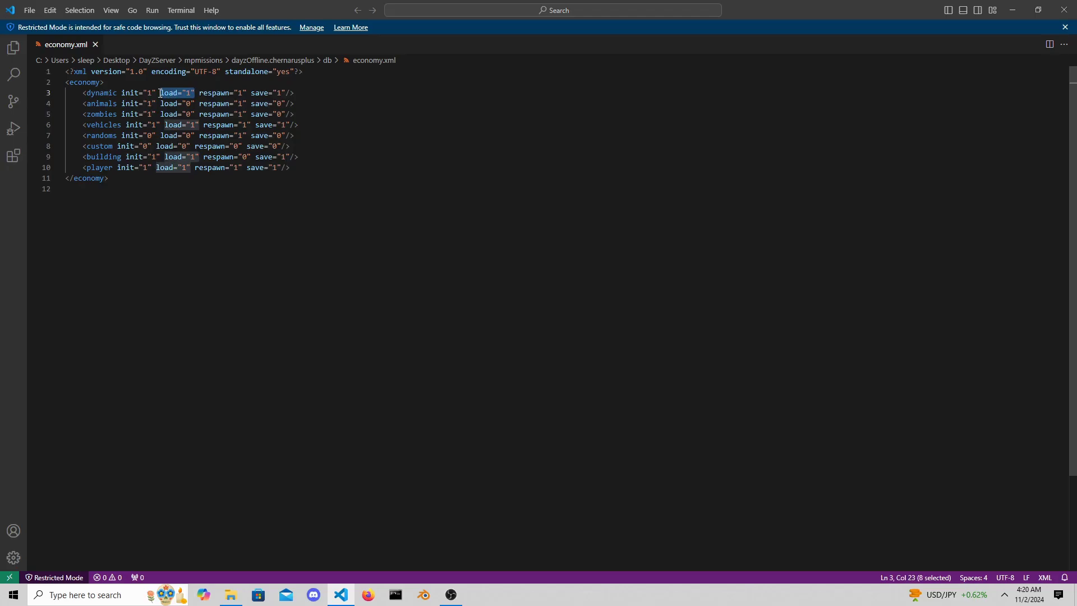
click(195, 93)
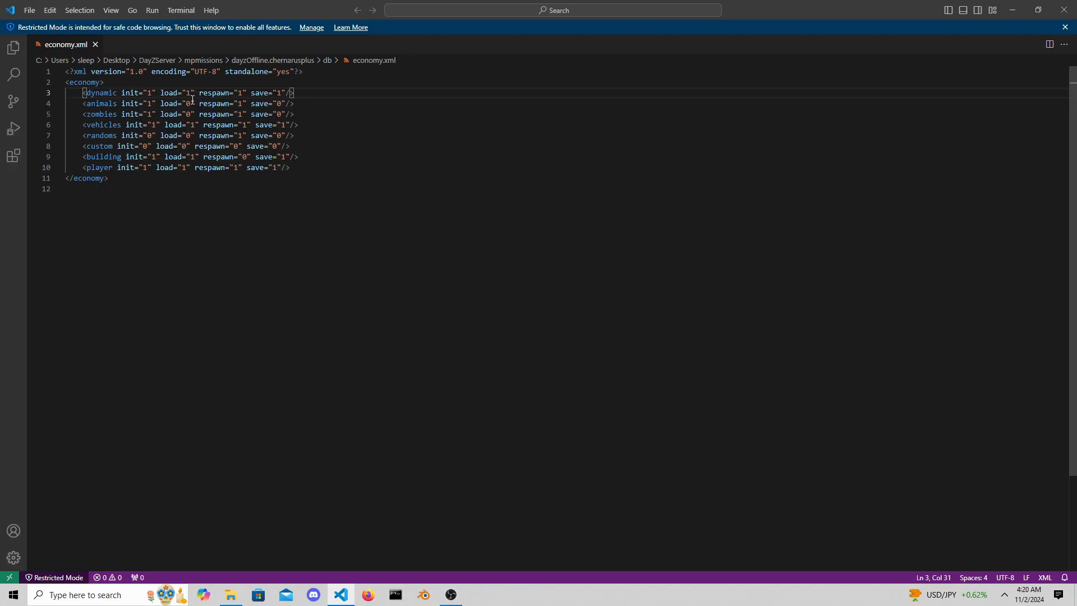
drag(247, 92, 199, 93)
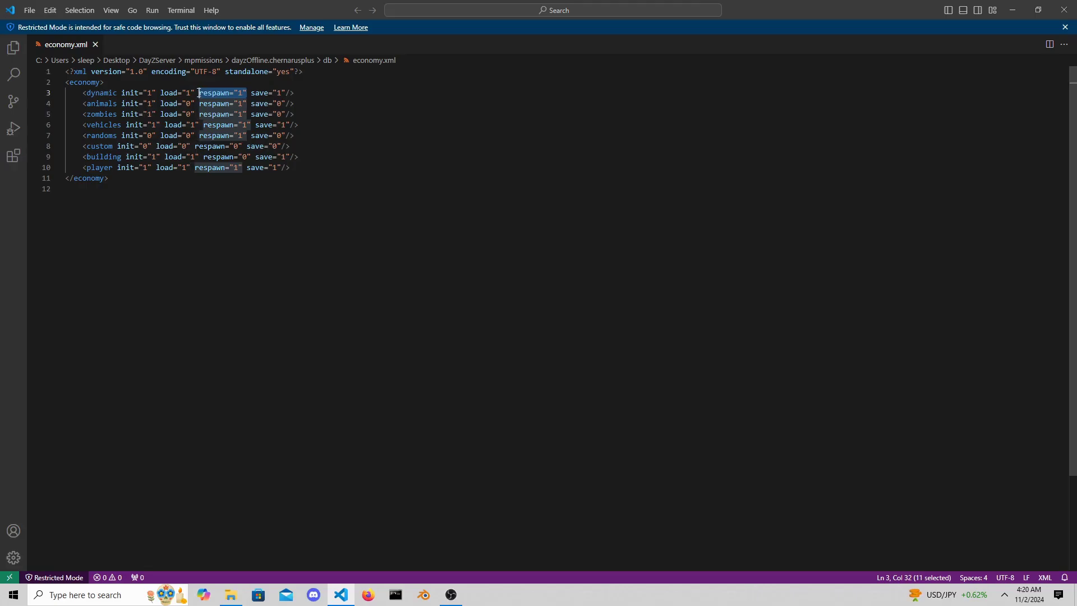
click(246, 93)
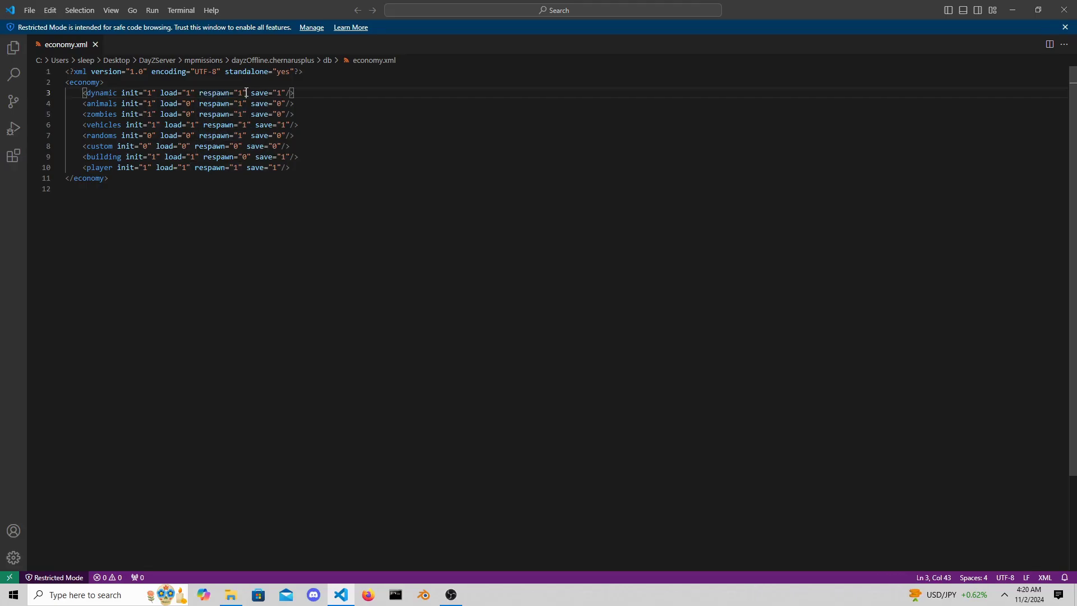
drag(246, 93, 199, 93)
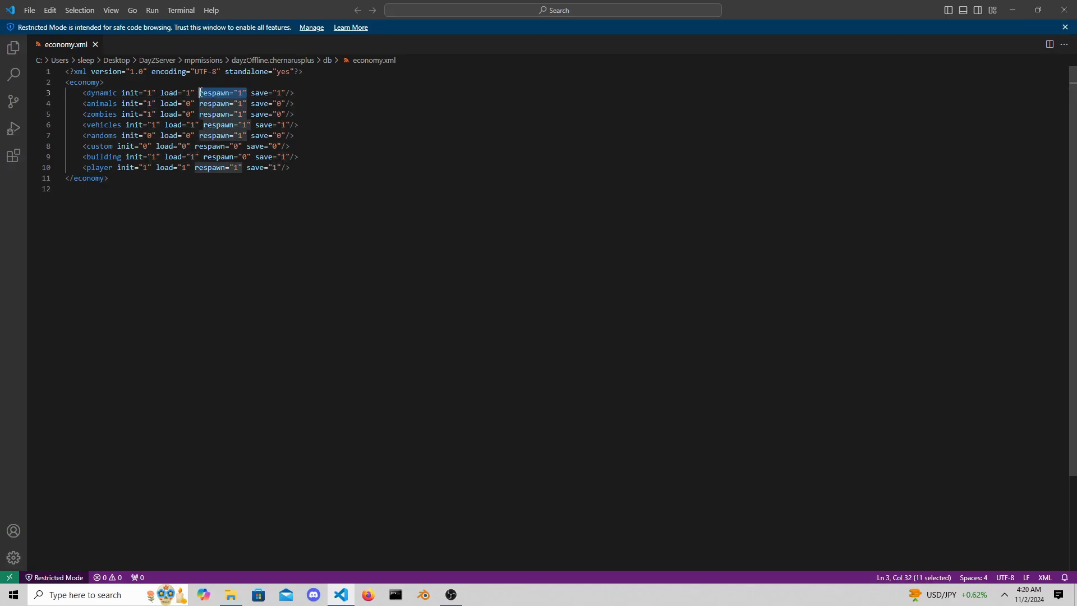
click(290, 93)
- Review the save attribute of the dynamic line and compare it with its load attribute
drag(285, 92, 252, 93)
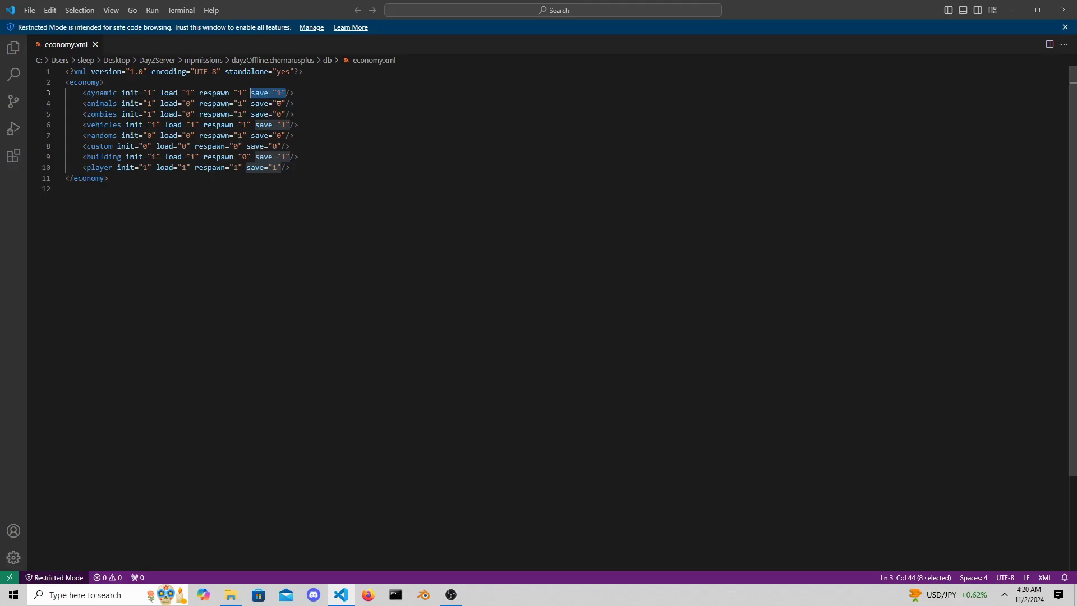
drag(195, 93, 161, 93)
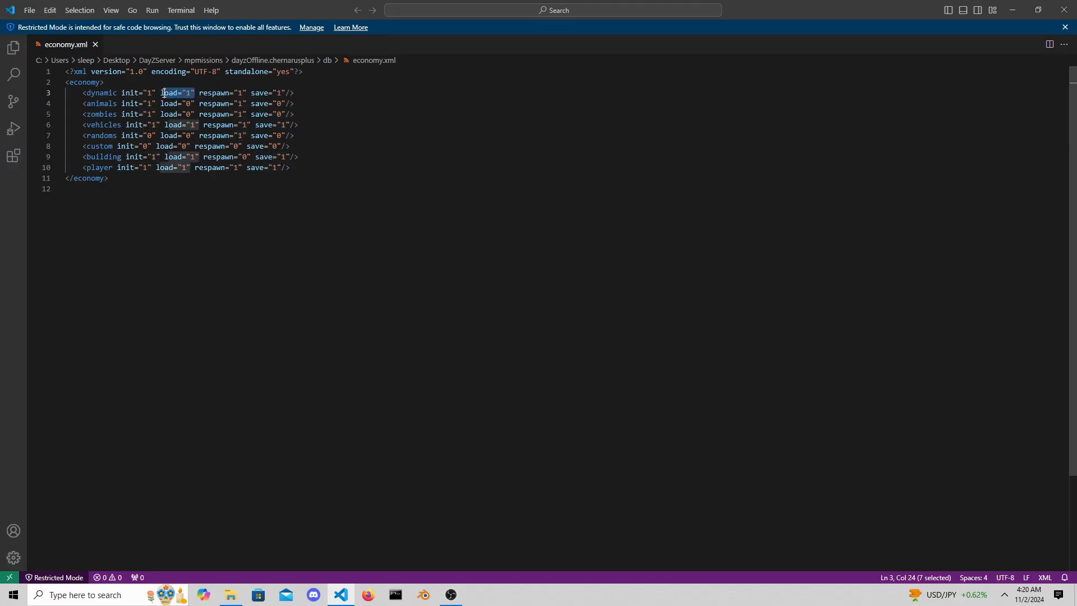
click(322, 95)
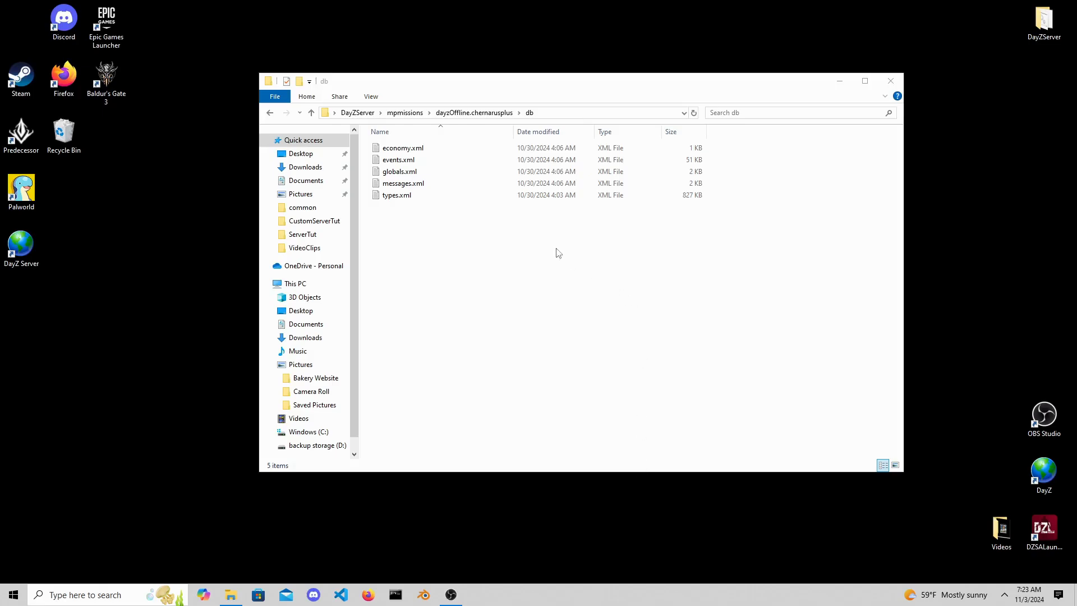
- Open globals.xml from the mission's db folder in Visual Studio Code
click(445, 175)
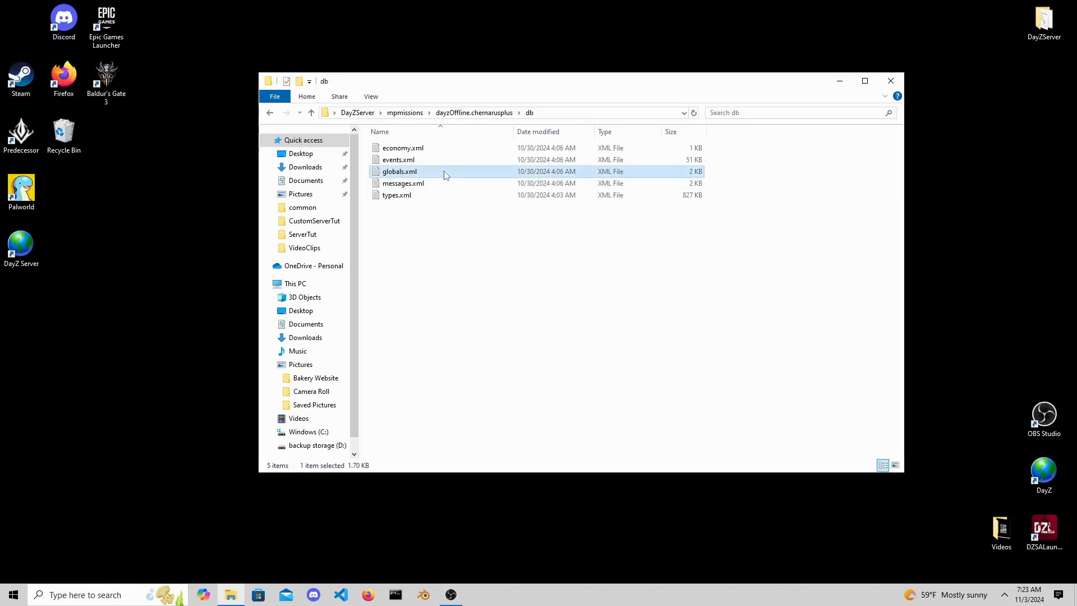
right_click(445, 175)
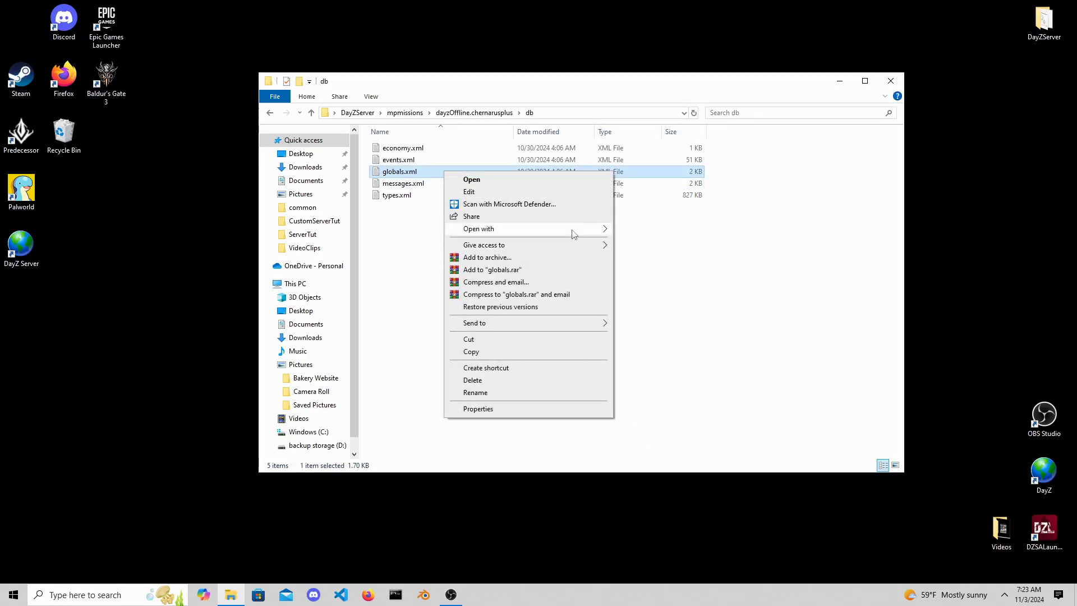
mouse_move(572, 230)
click(657, 254)
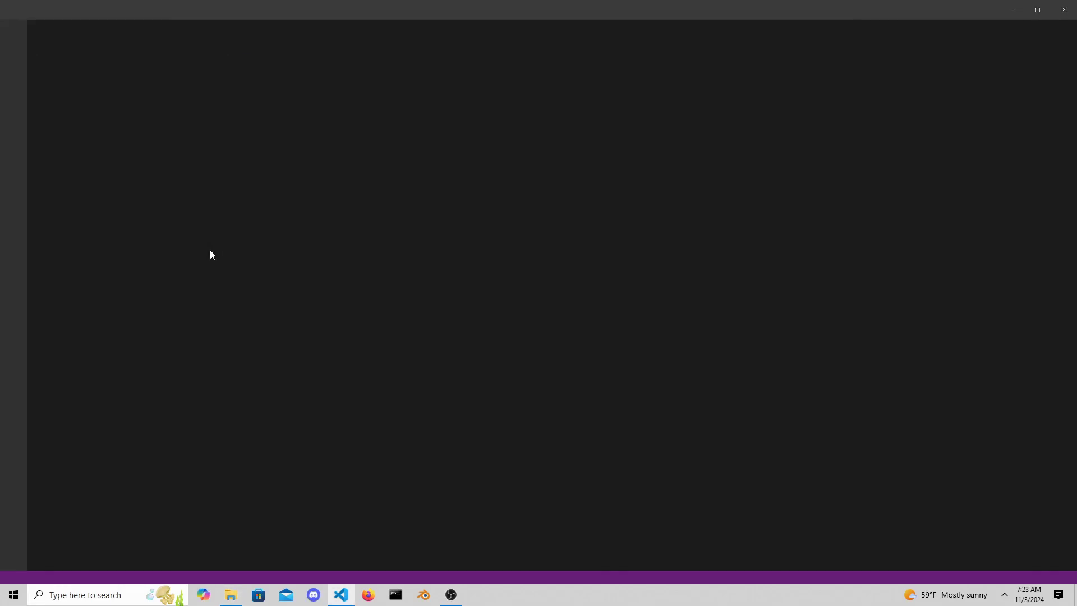
- Highlight the AnimalMaxCount and CleanupAvoidance variables in globals.xml to review them
drag(83, 92, 304, 95)
click(304, 93)
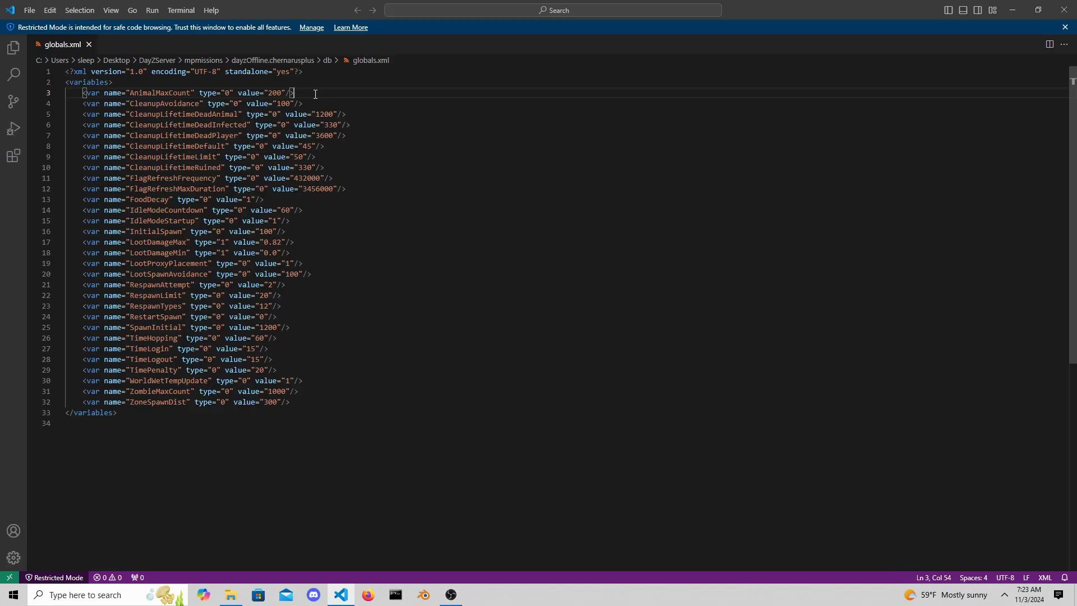
drag(78, 104, 304, 99)
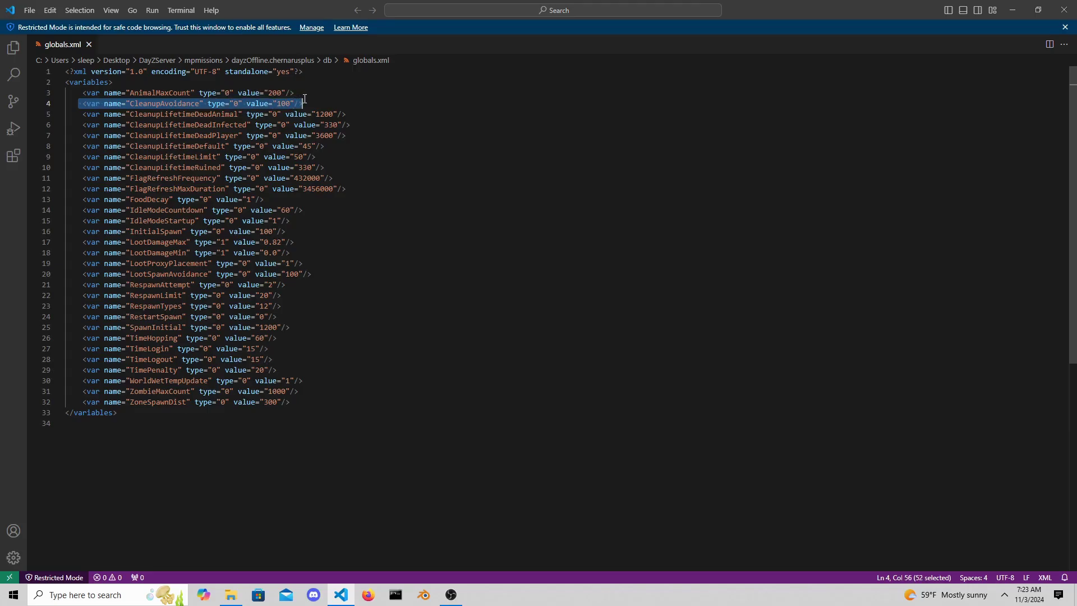
click(318, 100)
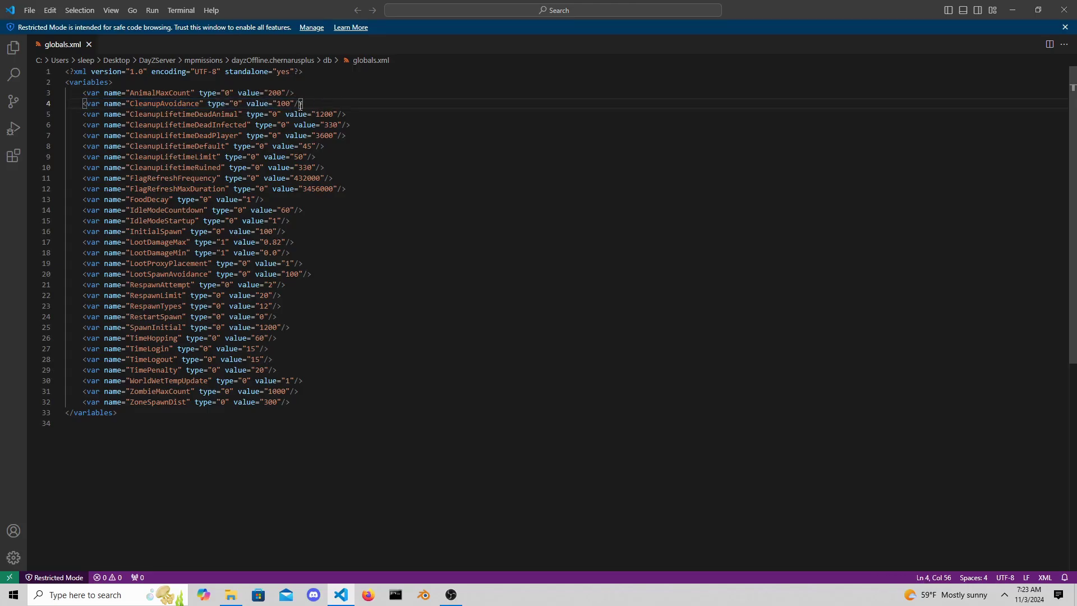
- Review the CleanupLifetime variables for dead animals, infected and players, and the default, limit and ruined ones
drag(74, 113, 358, 137)
click(360, 139)
drag(72, 149, 263, 158)
click(323, 160)
click(343, 169)
drag(344, 169, 56, 167)
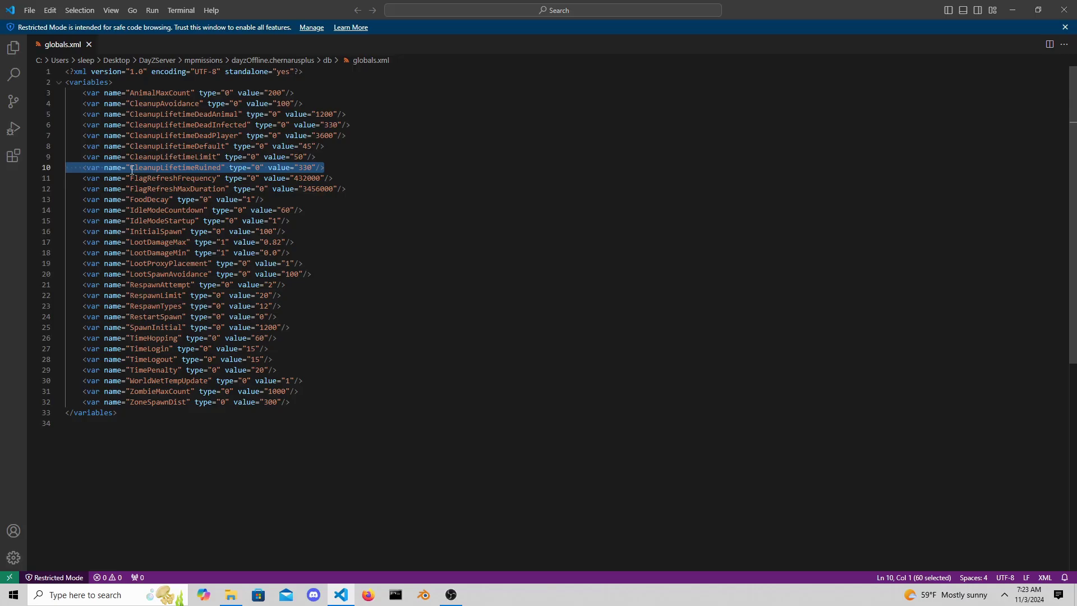
click(379, 168)
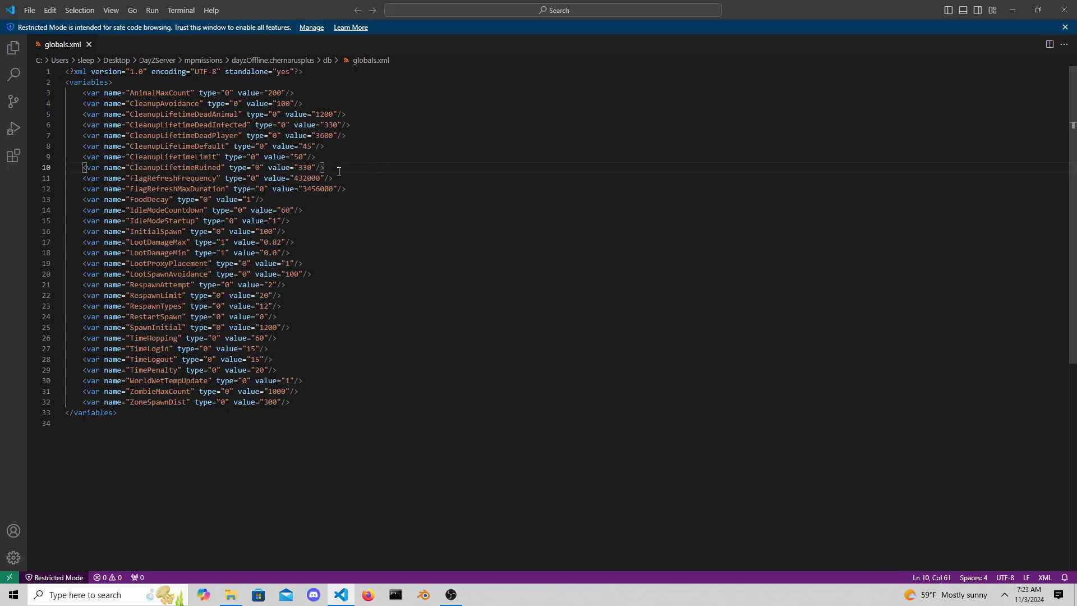
- Highlight the FlagRefreshFrequency and FlagRefreshMaxDuration variables to review them
click(78, 177)
mouse_move(78, 178)
mouse_down()
mouse_move(294, 179)
mouse_move(370, 192)
mouse_move(272, 178)
mouse_move(58, 177)
mouse_up()
click(359, 179)
drag(389, 191, 66, 181)
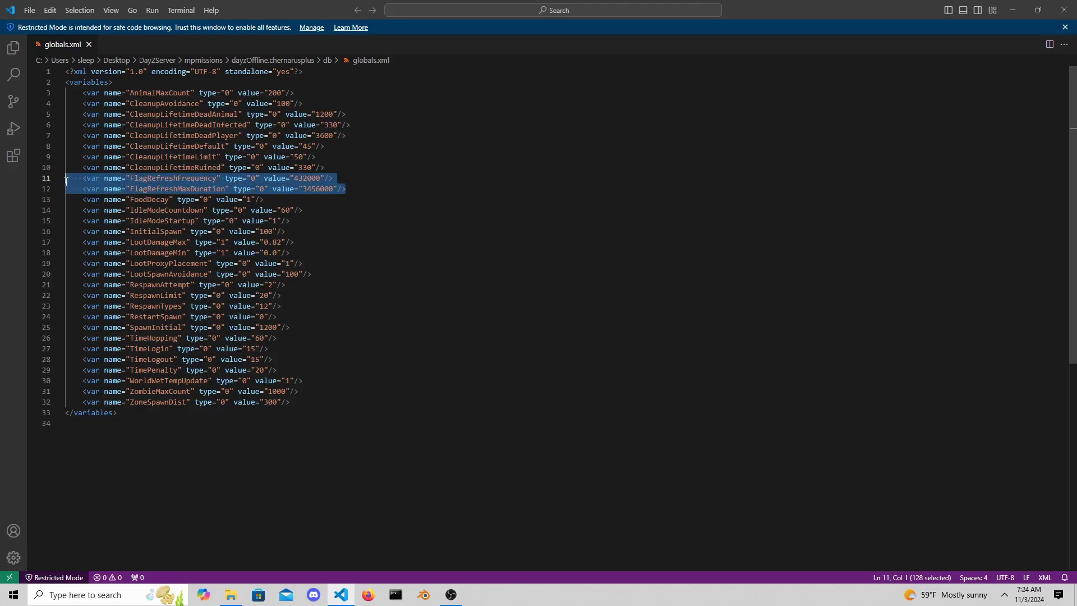
- Highlight the FoodDecay line and the IdleModeCountdown and IdleModeStartup pair to review them
click(322, 199)
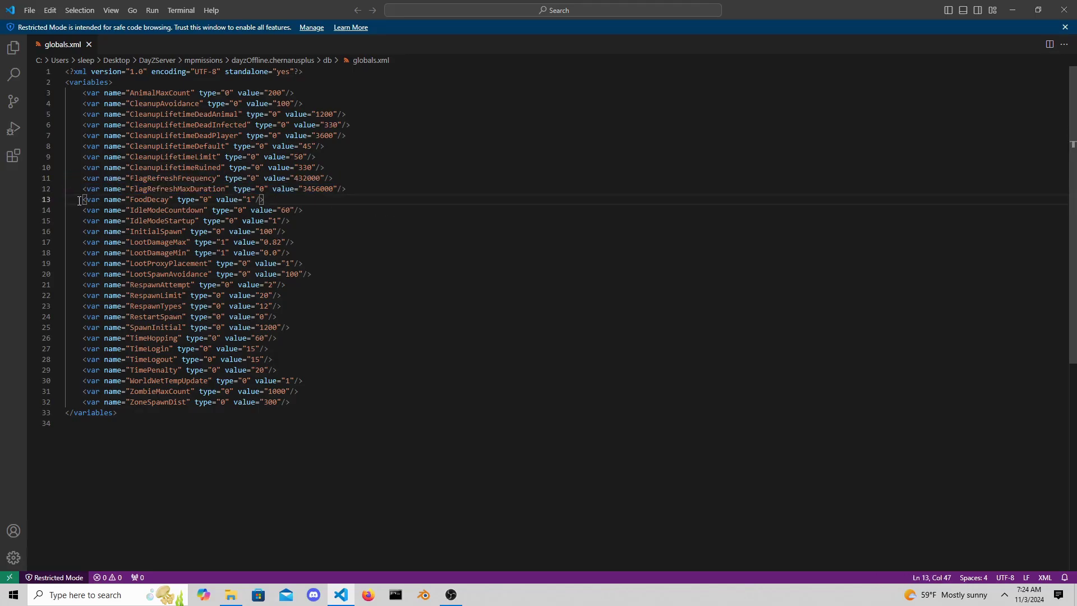
drag(79, 200, 274, 199)
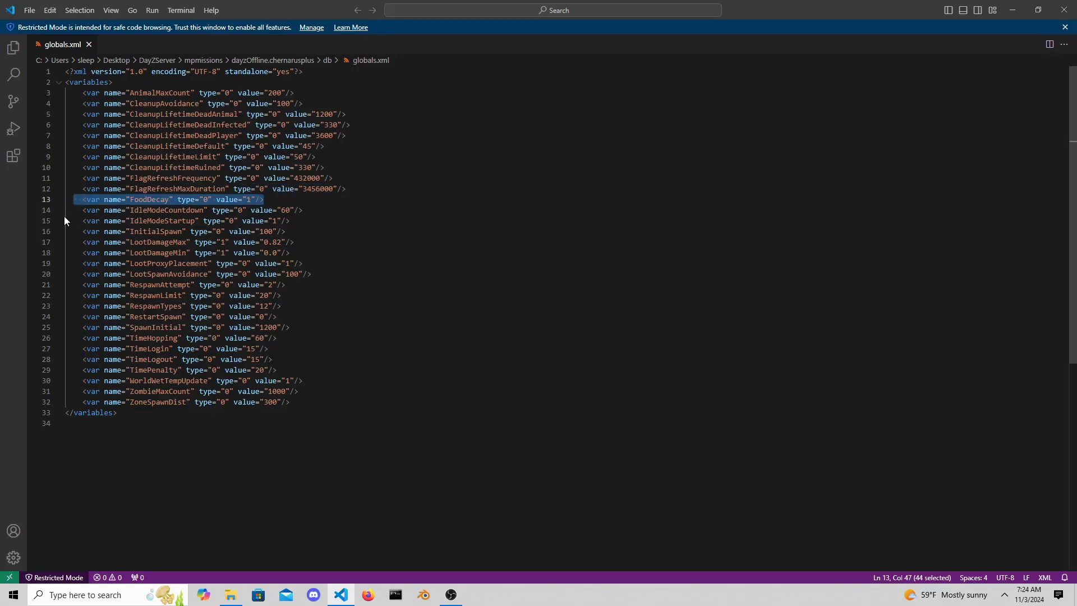
drag(77, 211, 296, 224)
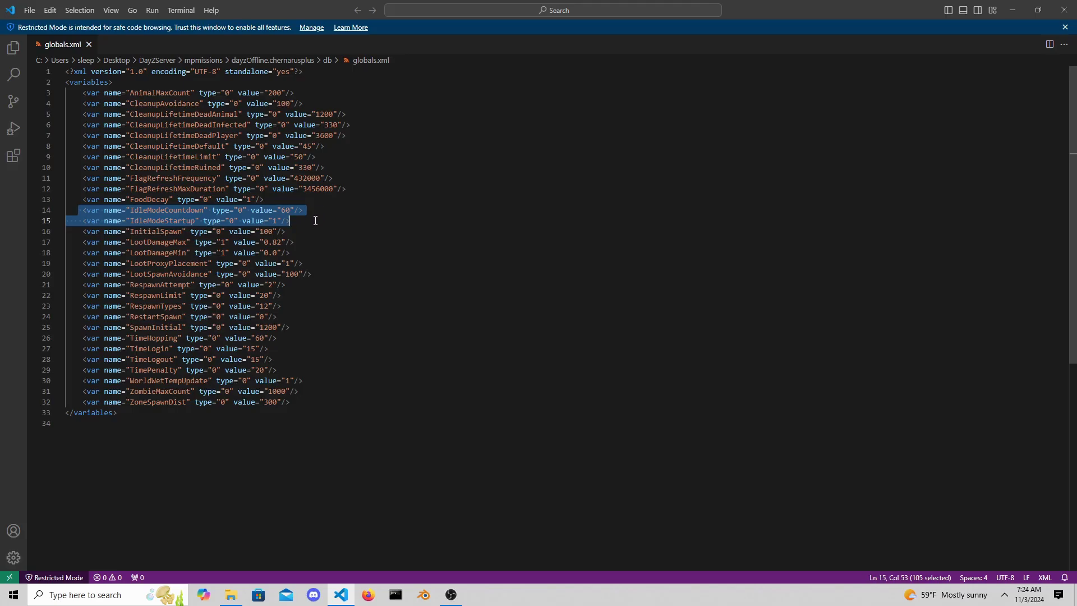
click(313, 224)
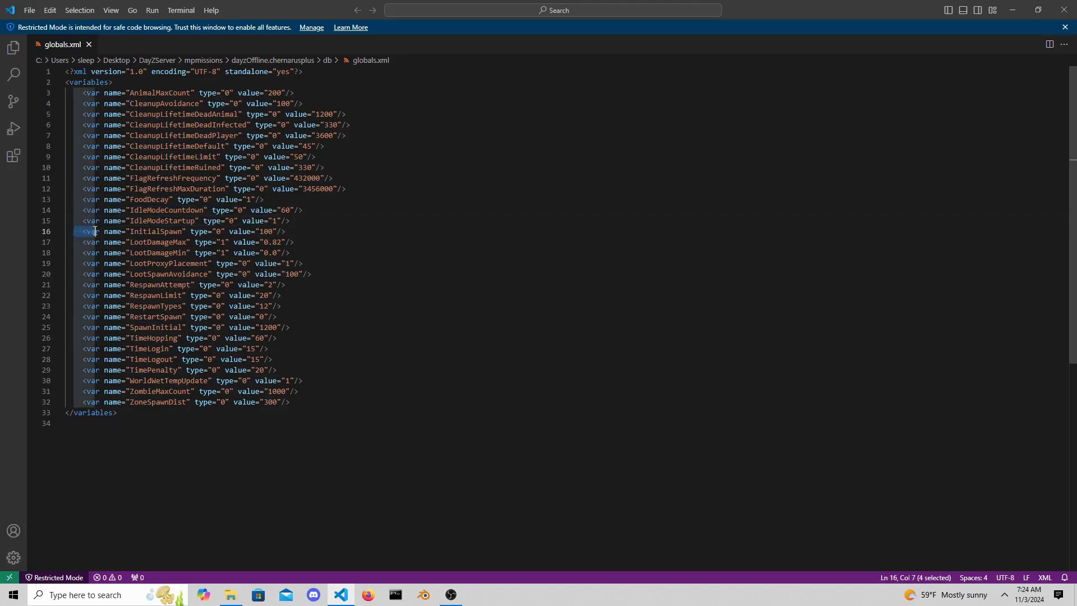
- Highlight the InitialSpawn line, the LootDamageMax and LootDamageMin pair, and the LootProxyPlacement line to review them
drag(74, 232, 285, 231)
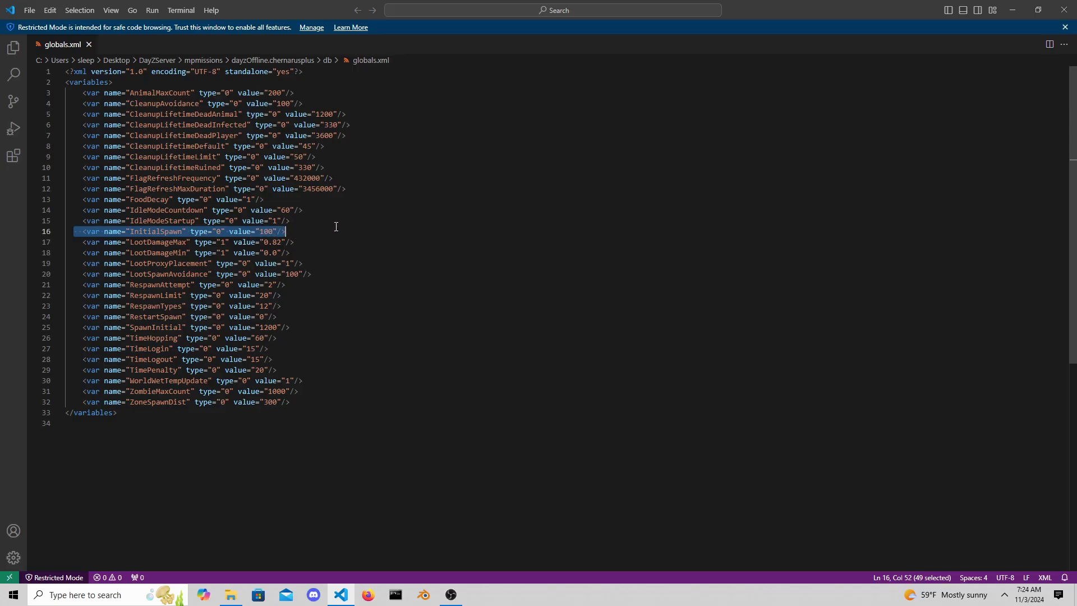
click(301, 233)
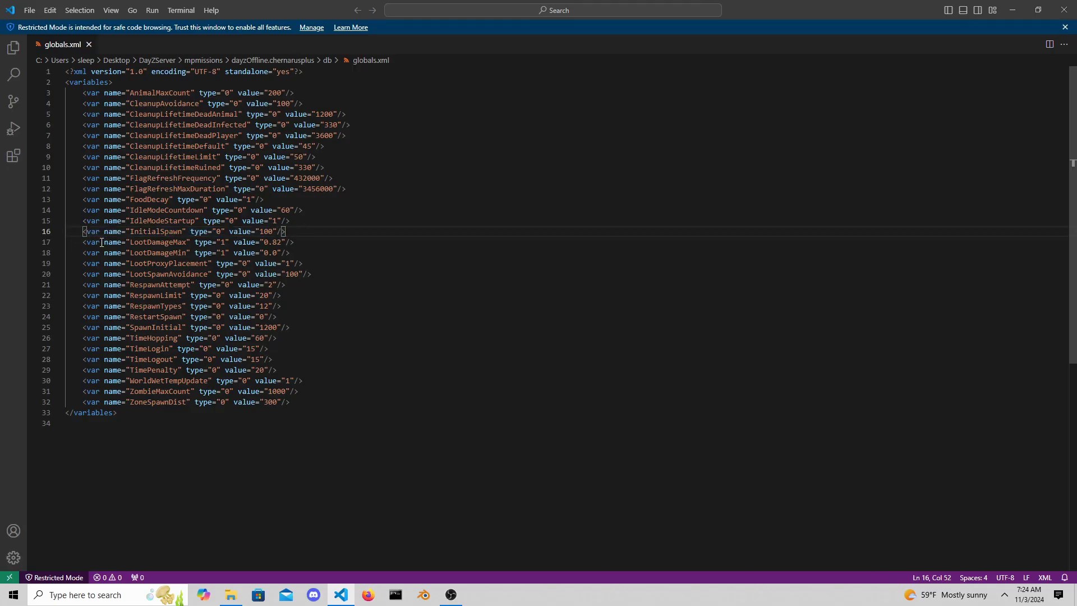
mouse_move(80, 242)
mouse_down()
mouse_move(298, 254)
mouse_move(59, 253)
mouse_move(58, 241)
mouse_up()
click(298, 254)
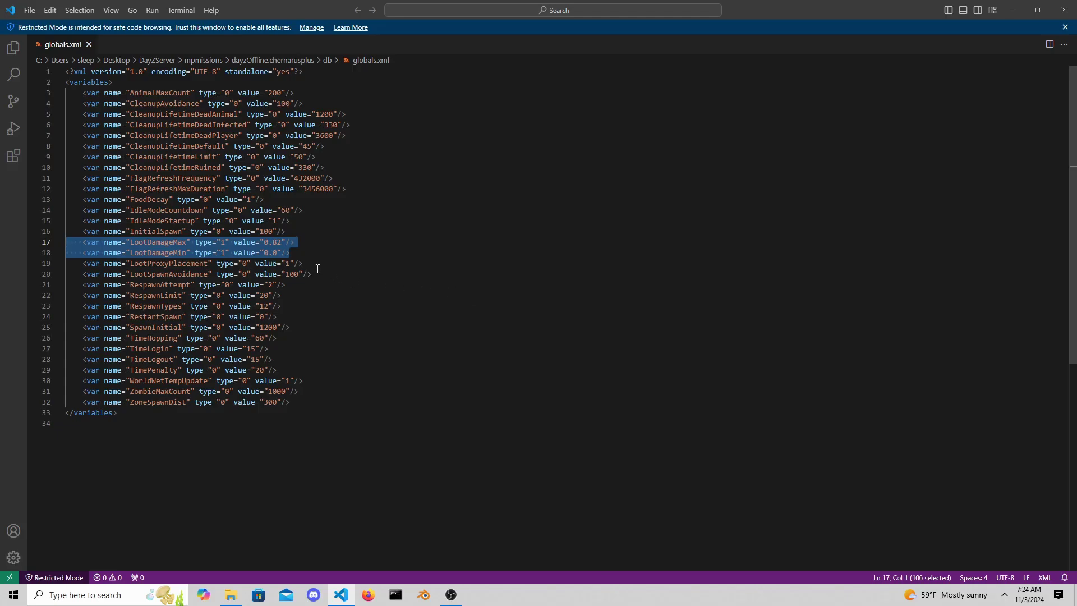
drag(303, 264, 65, 268)
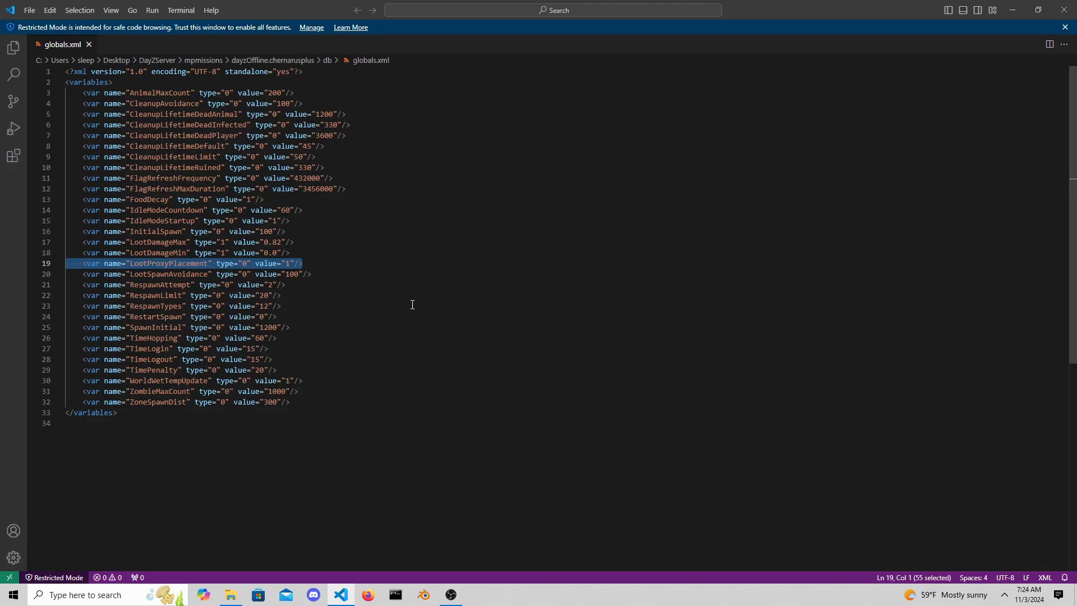
- Review the lines from LootSpawnAvoidance through RestartSpawn, and highlight the SpawnInitial line
drag(312, 274, 305, 316)
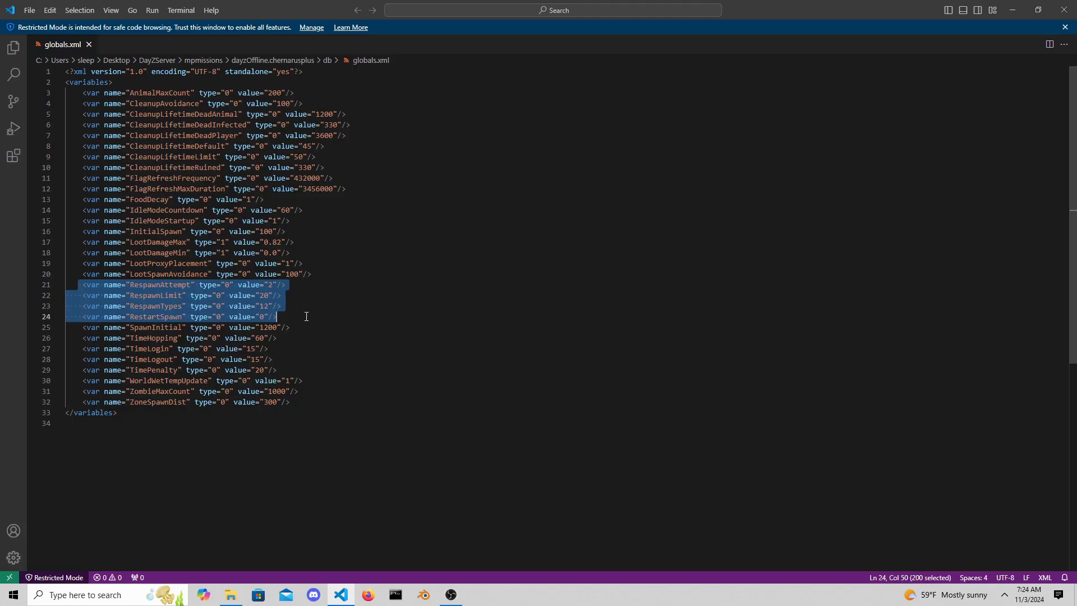
click(381, 315)
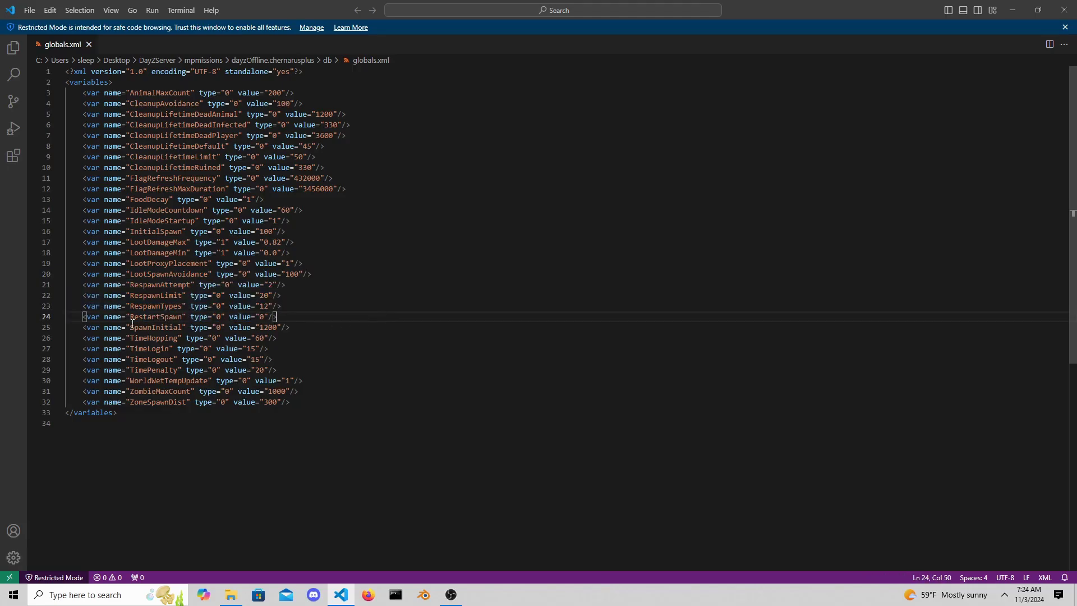
drag(78, 327, 324, 327)
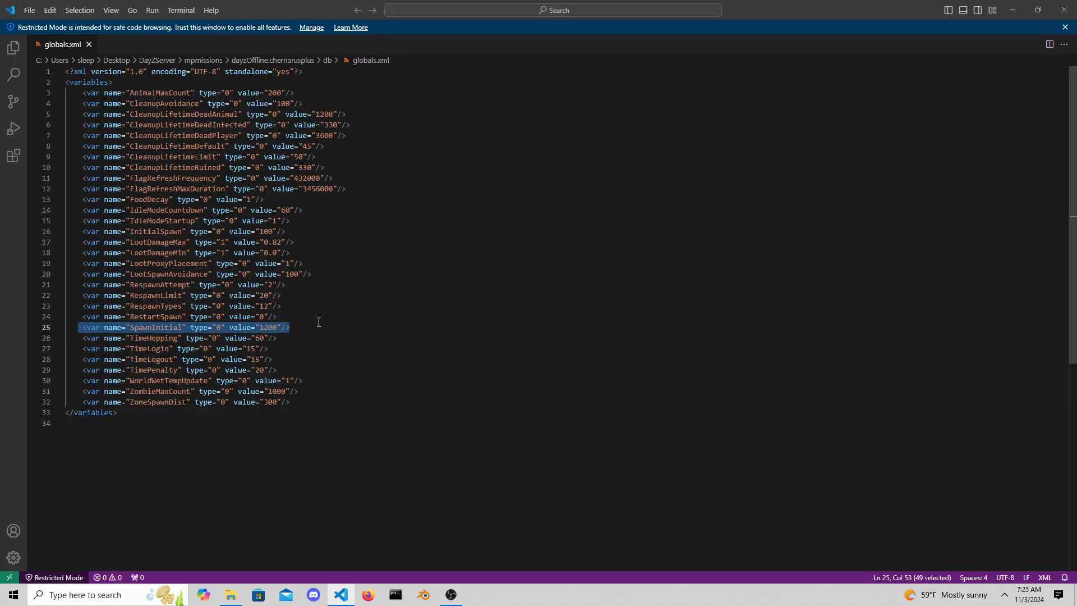
click(318, 326)
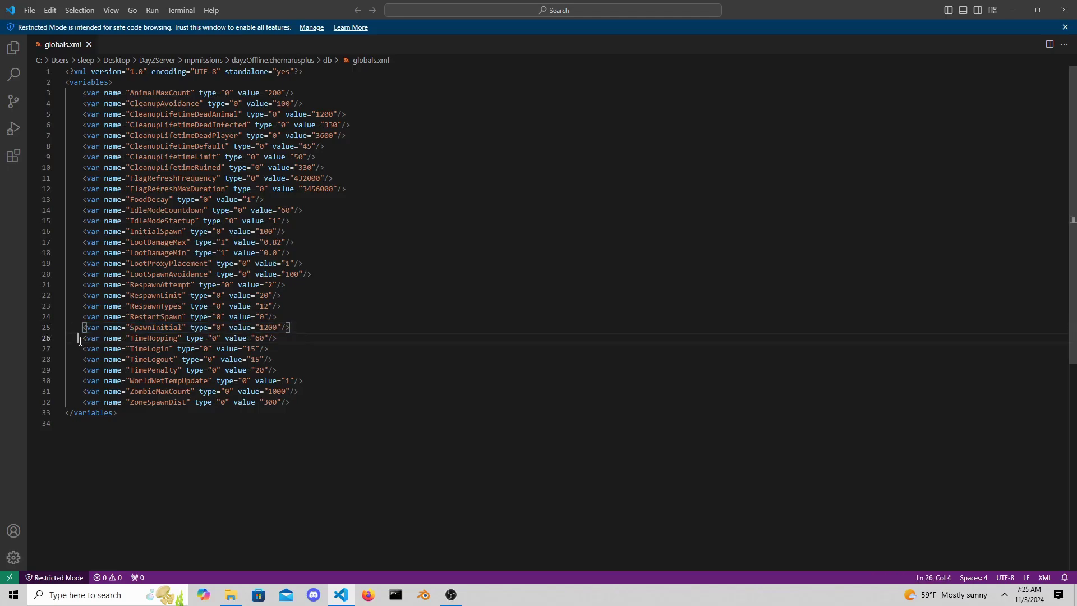
- Review the TimeHopping, TimePenalty, TimeLogin and TimeLogout variables by highlighting their lines
drag(78, 339, 62, 374)
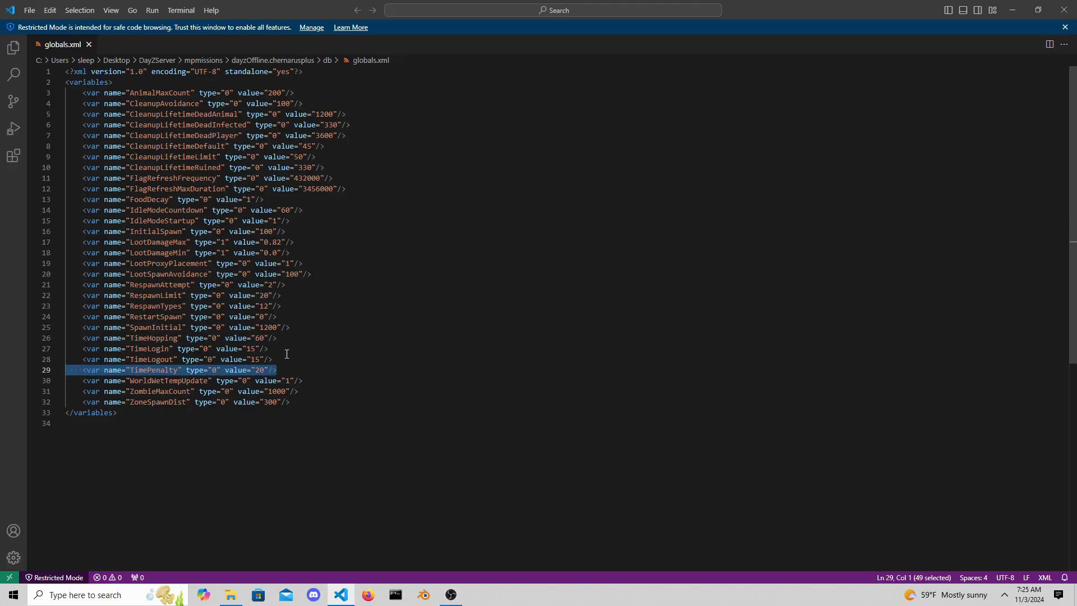
drag(287, 355, 67, 350)
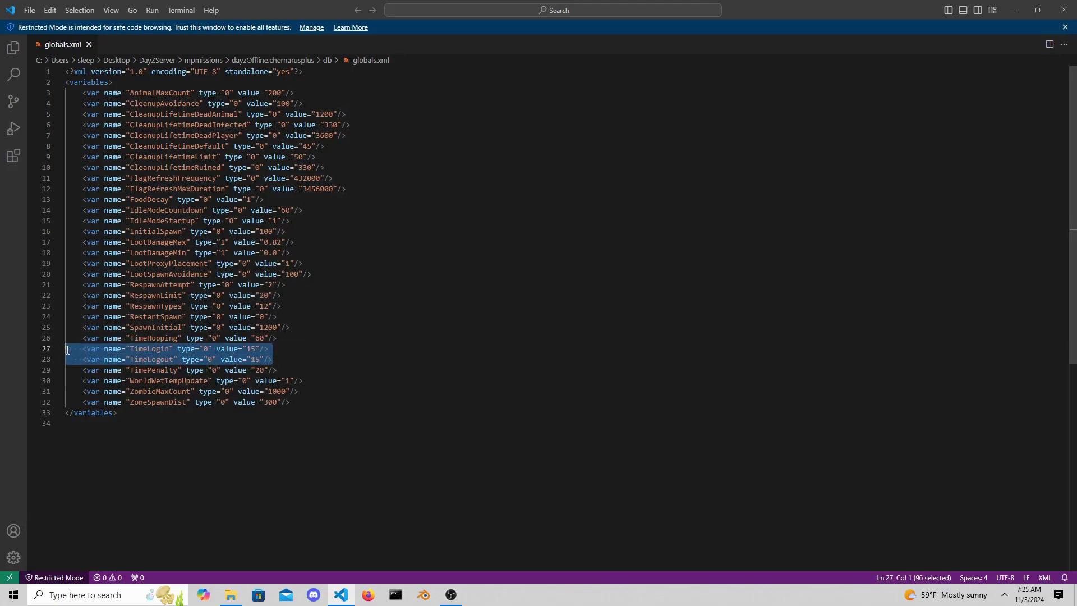
click(312, 357)
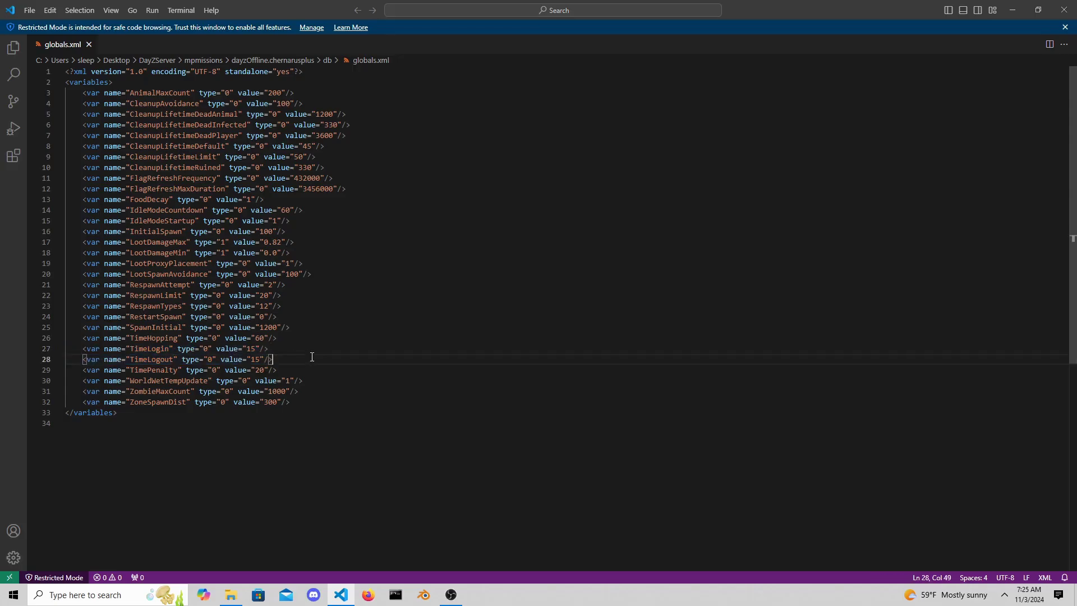
- Highlight the WorldWetTempUpdate, ZombieMaxCount and ZoneSpawnDist lines one by one to review them
drag(78, 380, 312, 385)
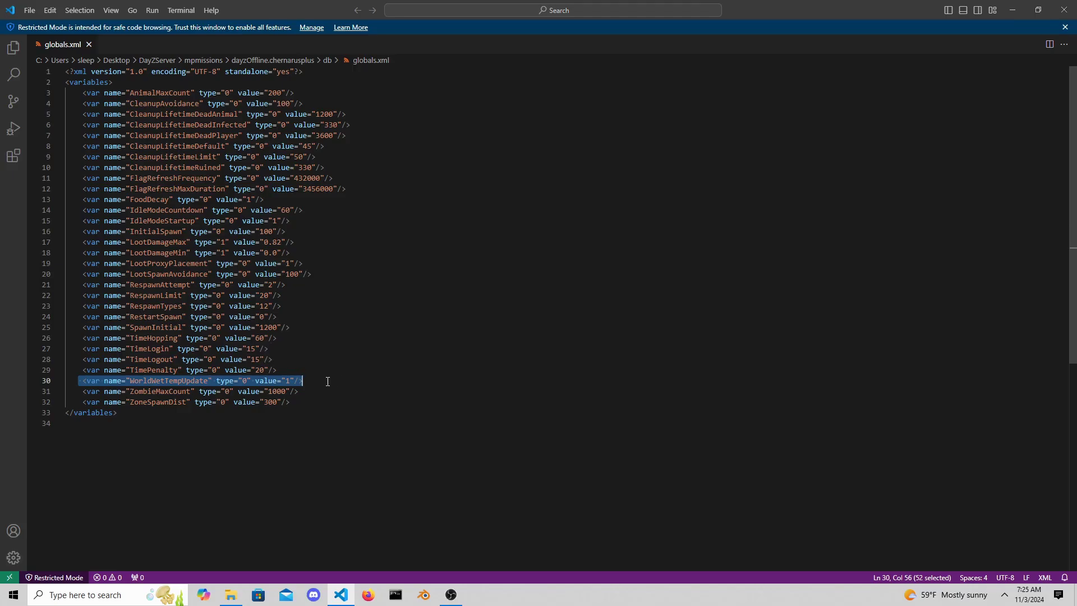
click(335, 381)
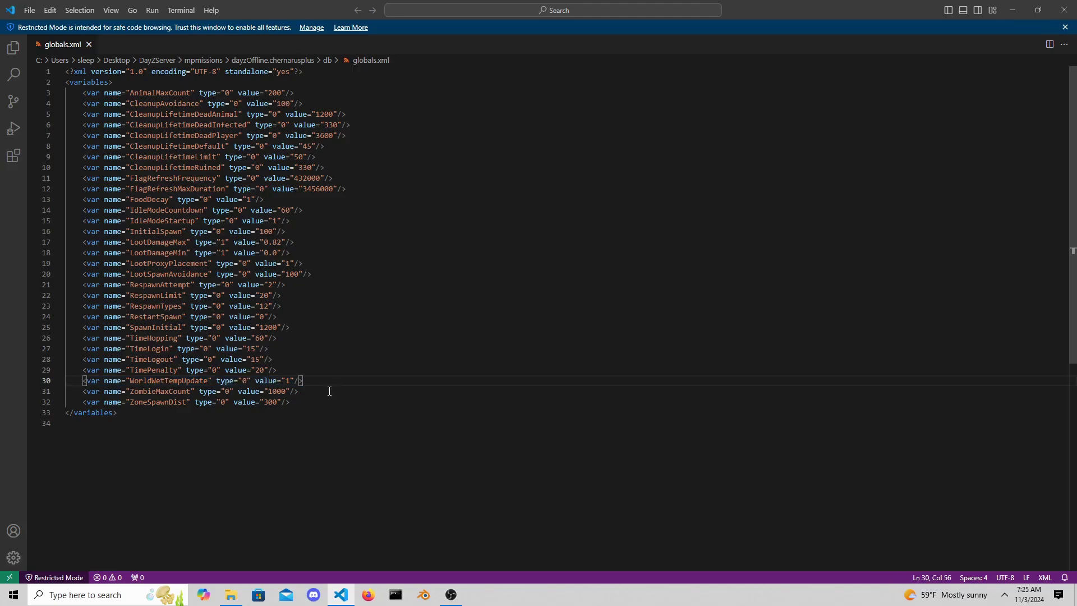
drag(329, 391, 58, 392)
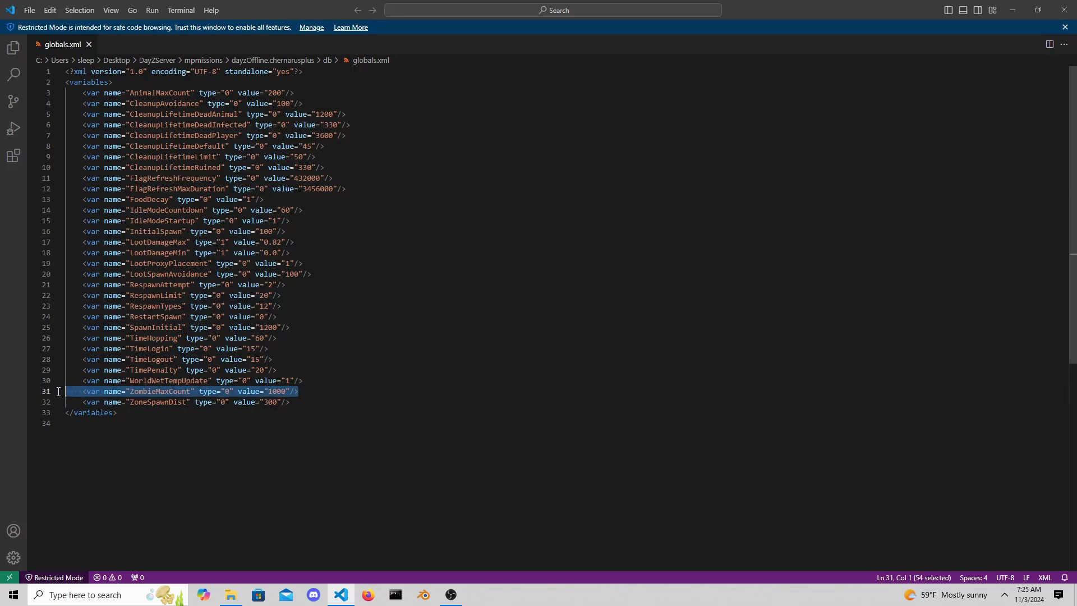
drag(292, 402, 55, 402)
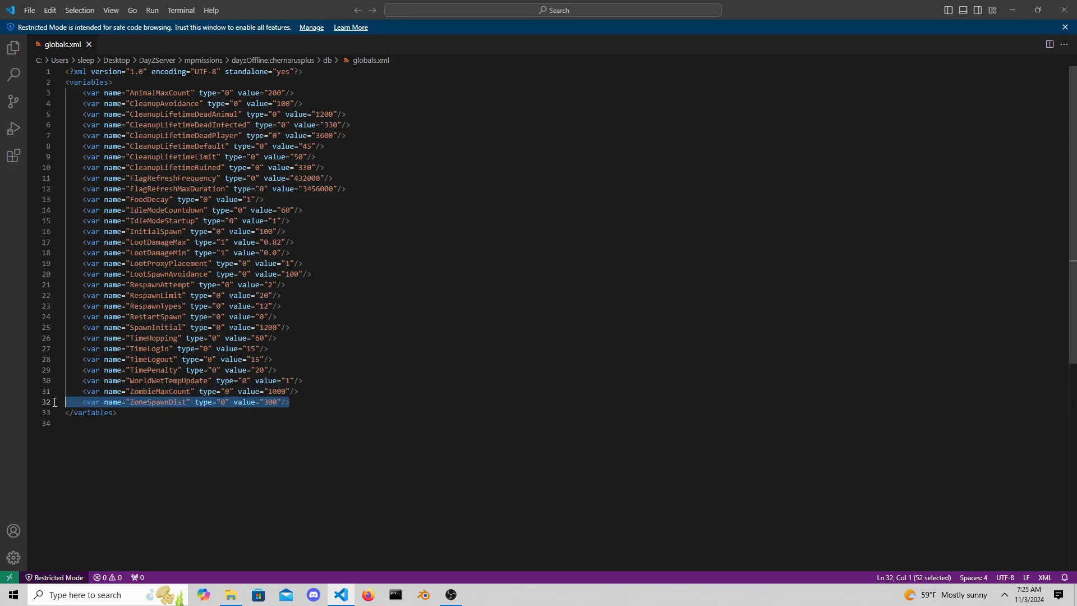
click(362, 389)
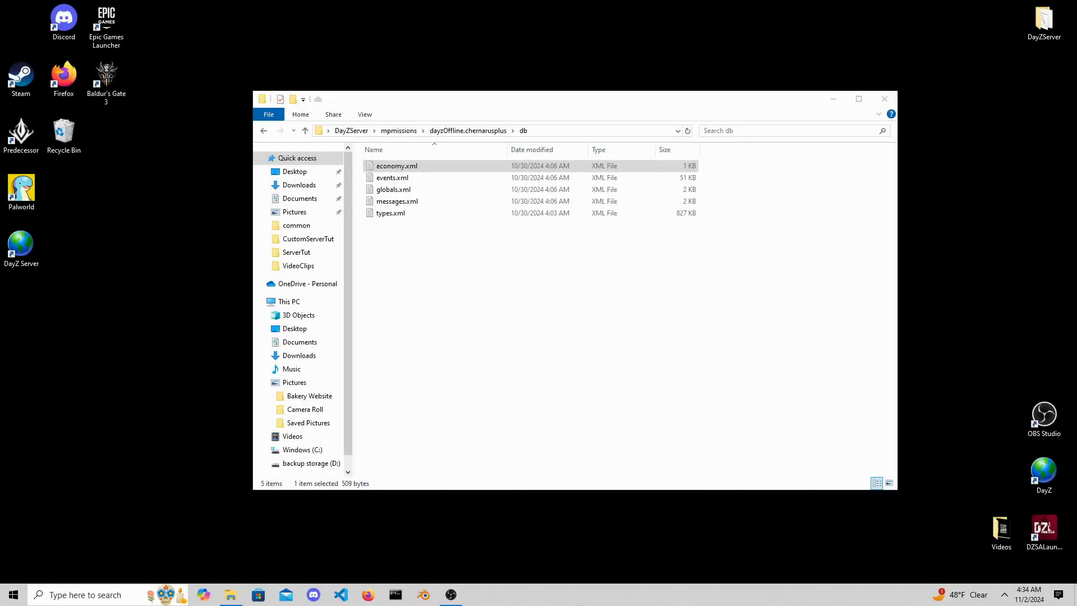
- Open messages.xml from the mission's db folder in Visual Studio Code
double_click(431, 203)
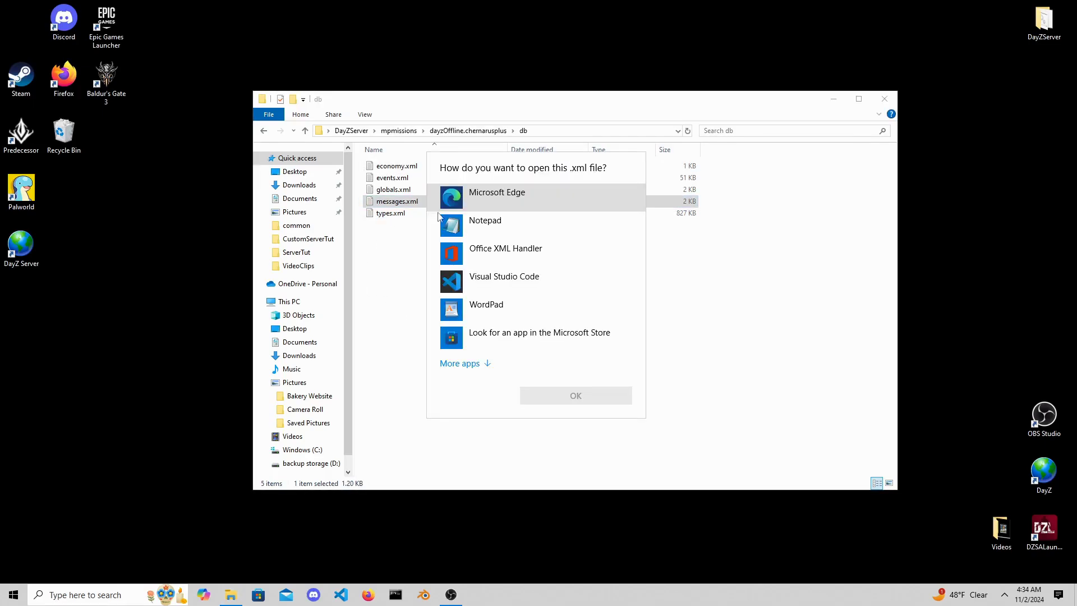
click(502, 284)
click(556, 396)
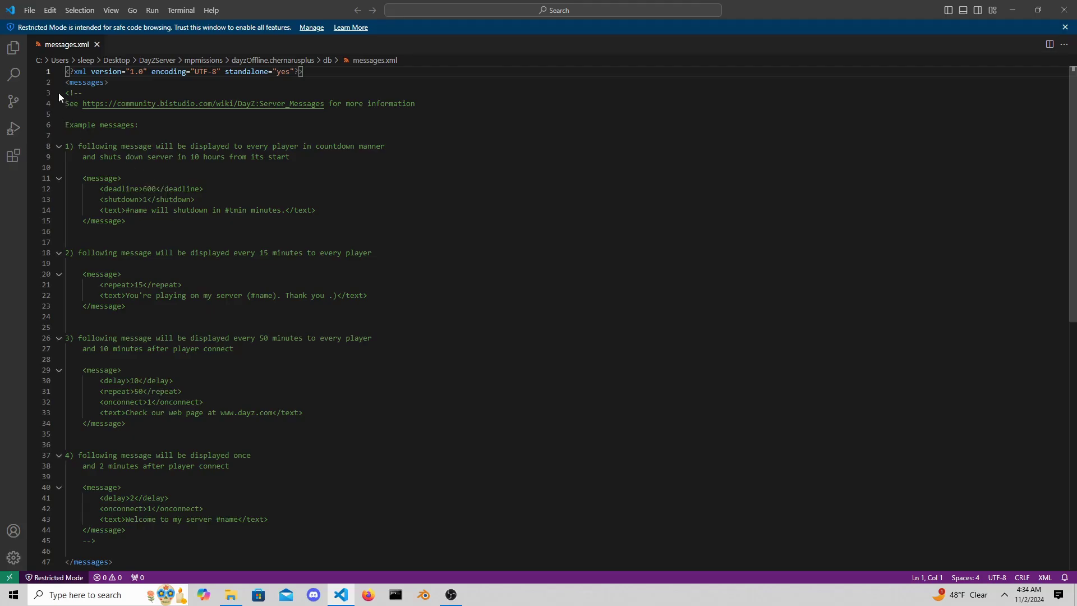
- Highlight the commented example messages in messages.xml to review them, and close the editor
drag(67, 91, 380, 537)
scroll(355, 524, up, 1)
click(122, 84)
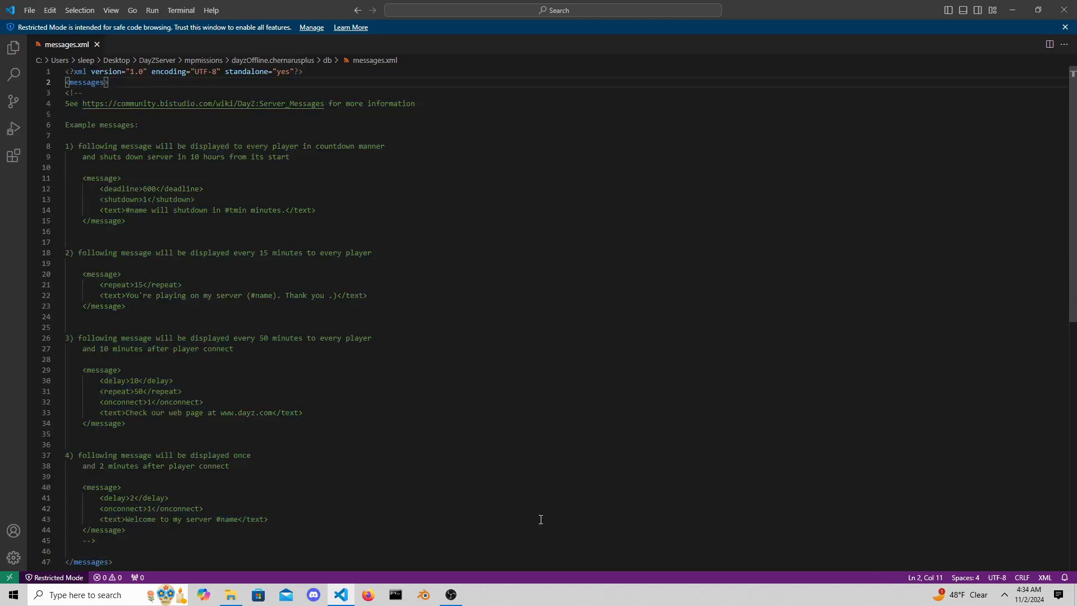
click(526, 542)
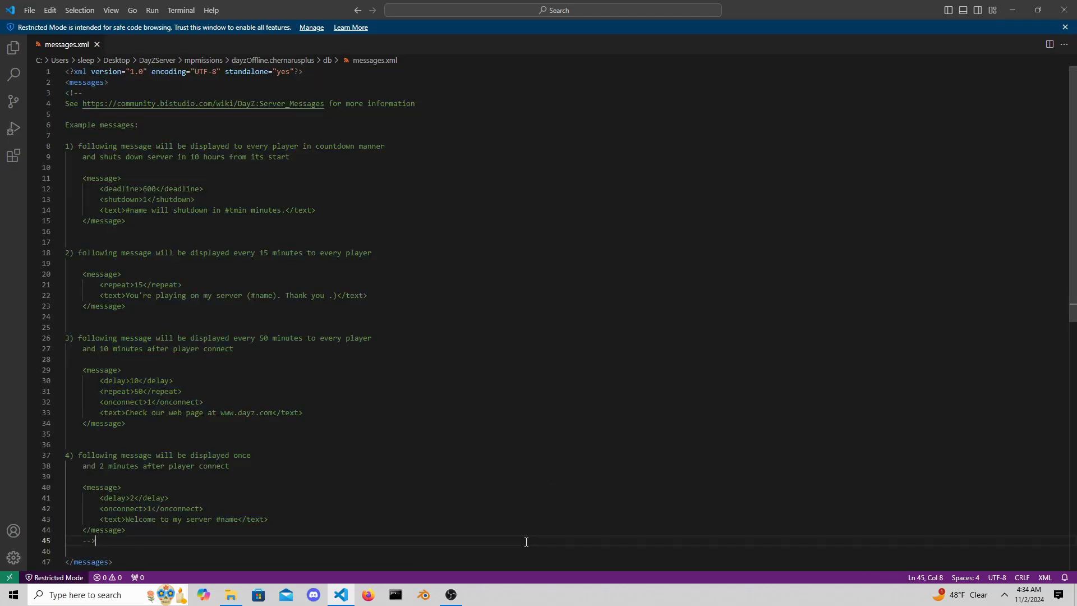
click(1066, 9)
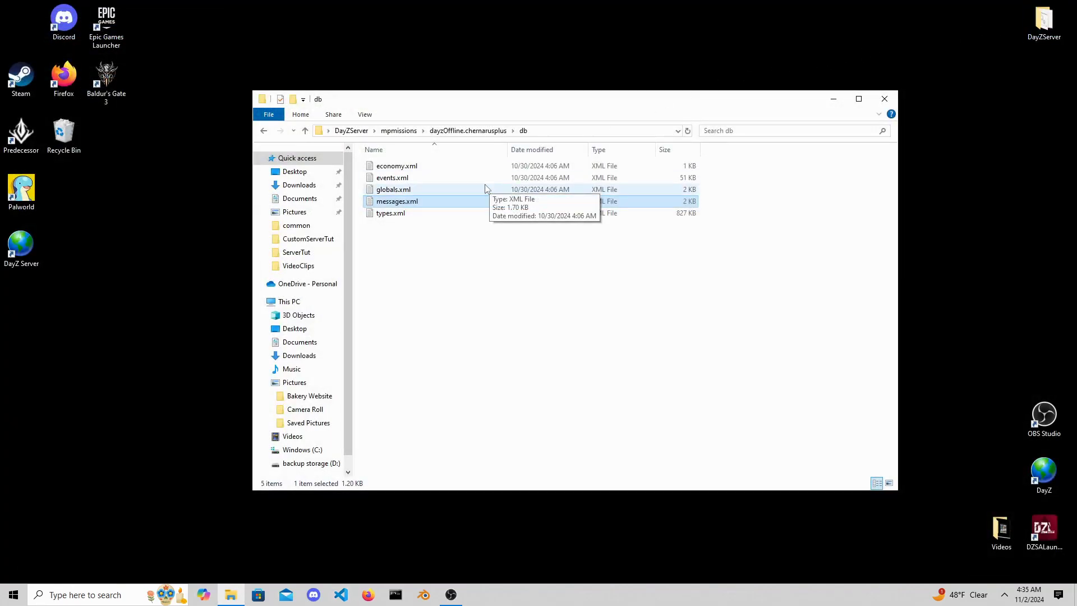
- Open events.xml from the db folder in Visual Studio Code
click(444, 178)
right_click(444, 179)
mouse_move(588, 240)
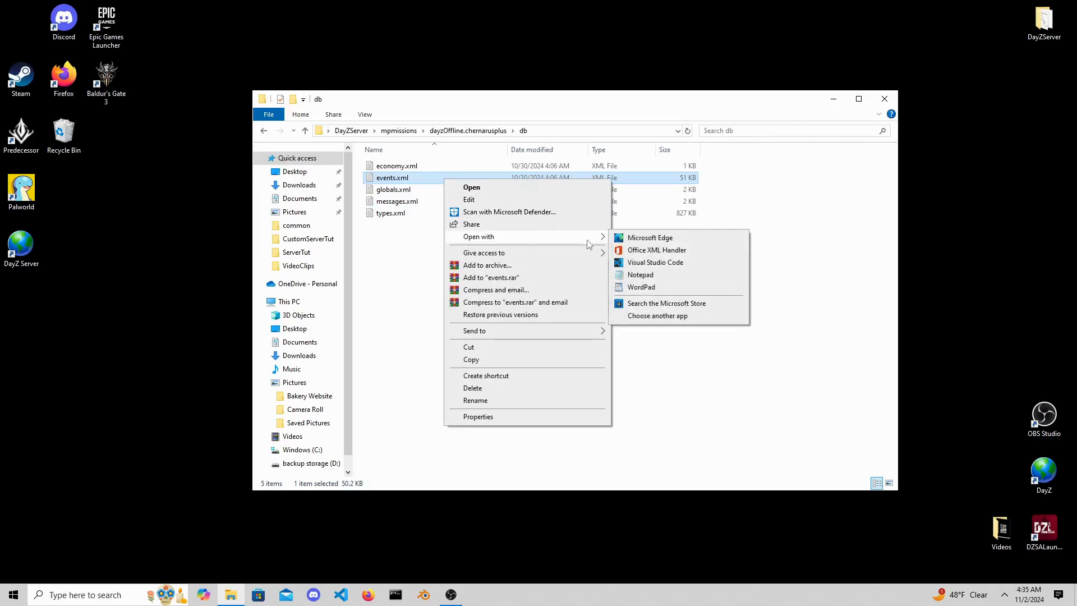
click(655, 262)
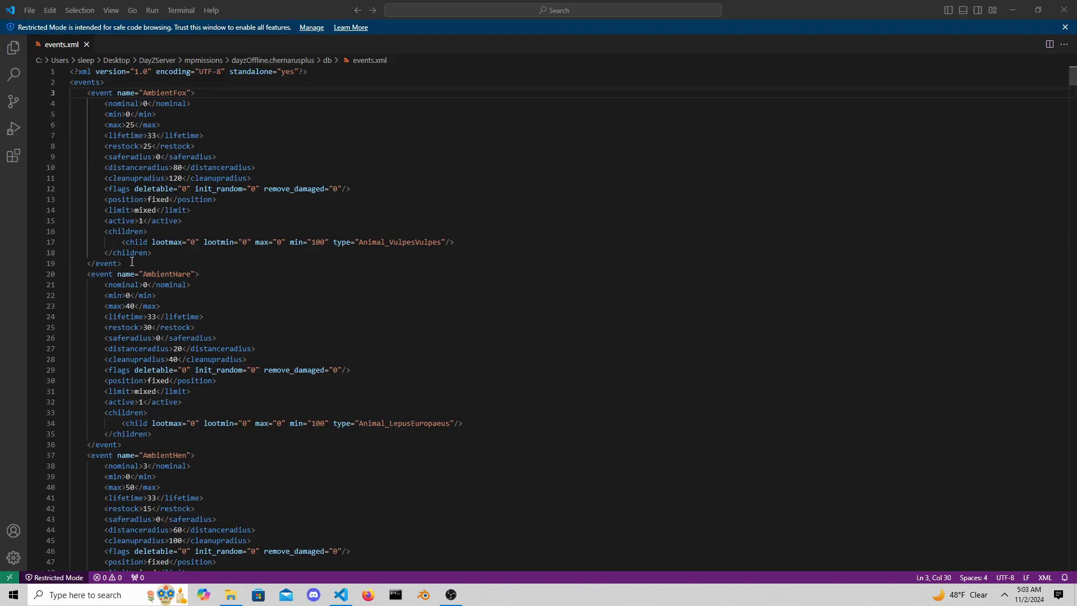
- Highlight the whole AmbientFox event block and its lines from nominal through restock to review them
drag(132, 261, 74, 91)
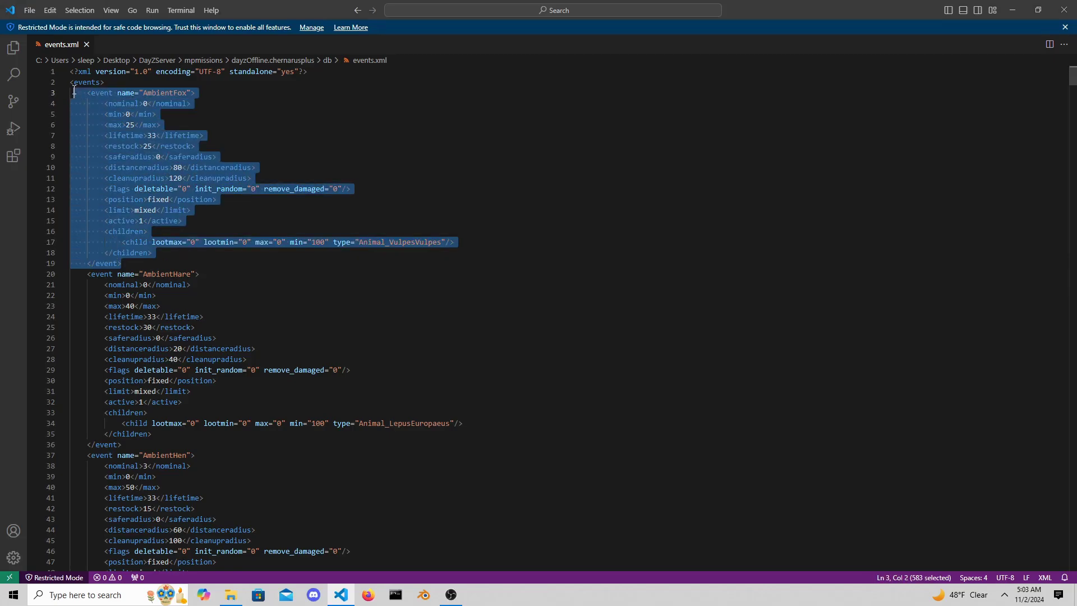
click(247, 92)
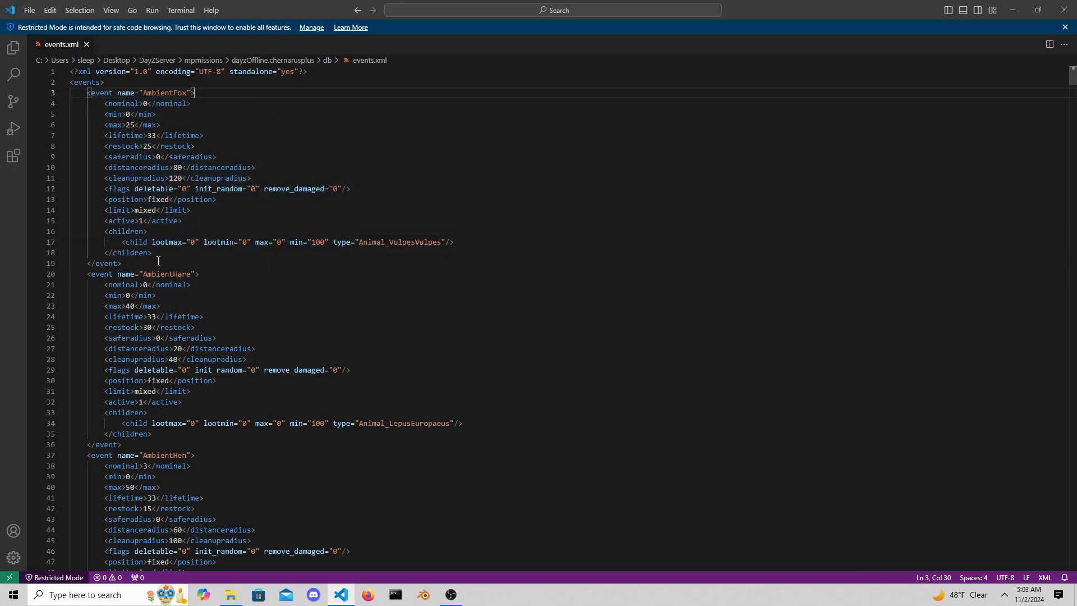
drag(129, 263, 71, 95)
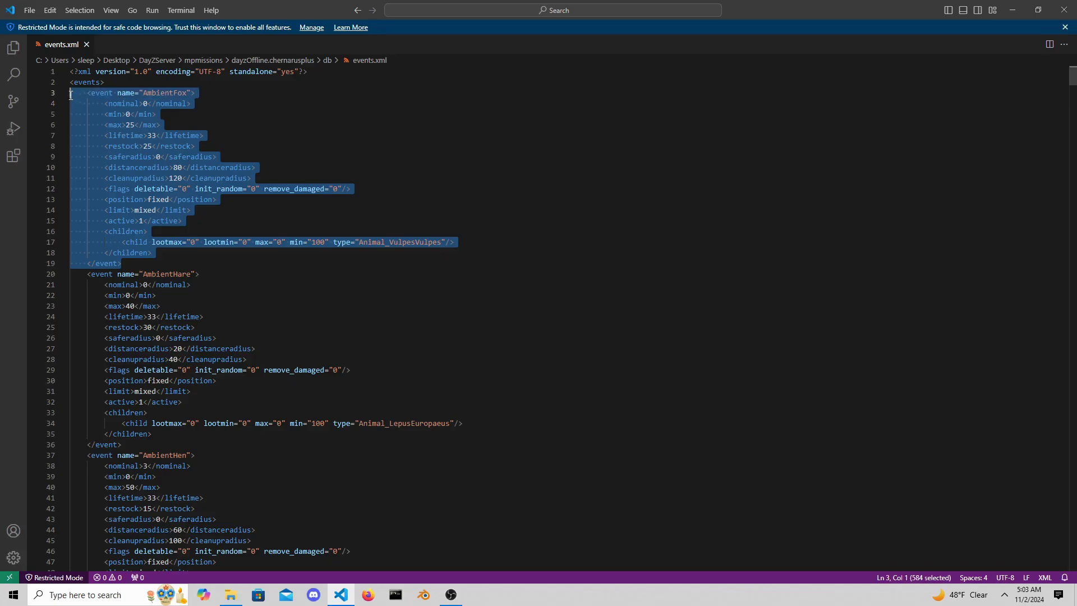
click(244, 96)
click(230, 107)
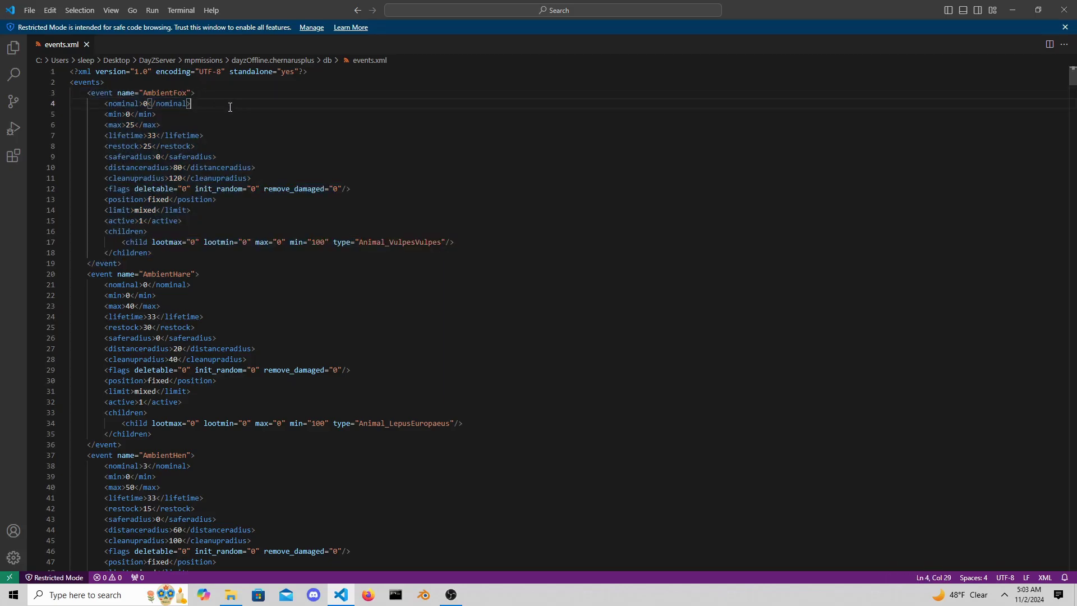
drag(196, 147, 69, 104)
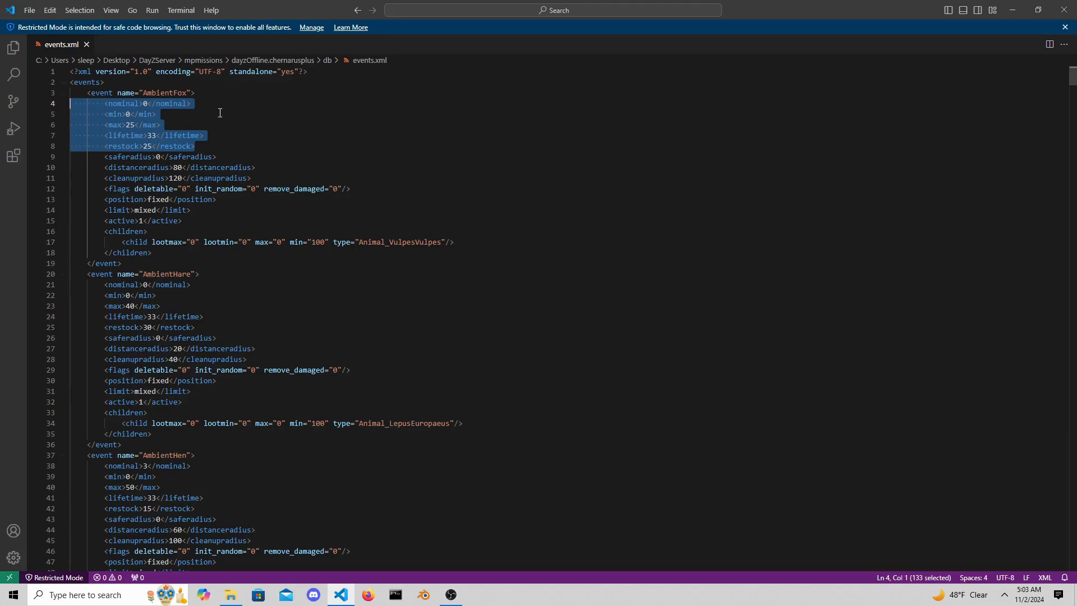
click(239, 108)
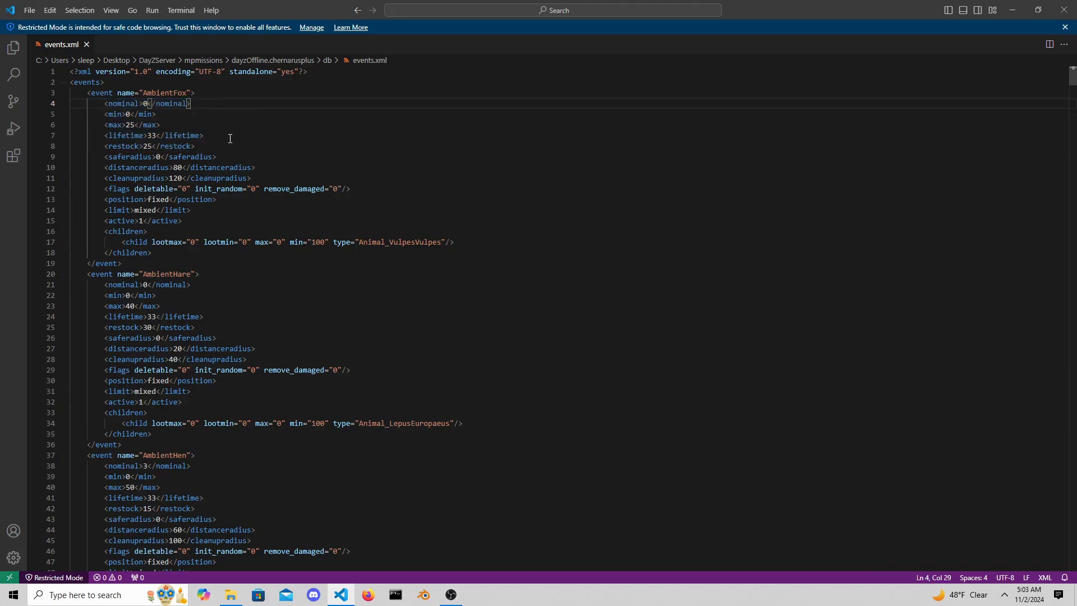
- Highlight AmbientFox's saferadius, distanceradius and cleanupradius lines in turn to review them
drag(222, 157, 65, 157)
click(220, 156)
drag(240, 159, 68, 159)
click(254, 167)
drag(238, 167, 67, 167)
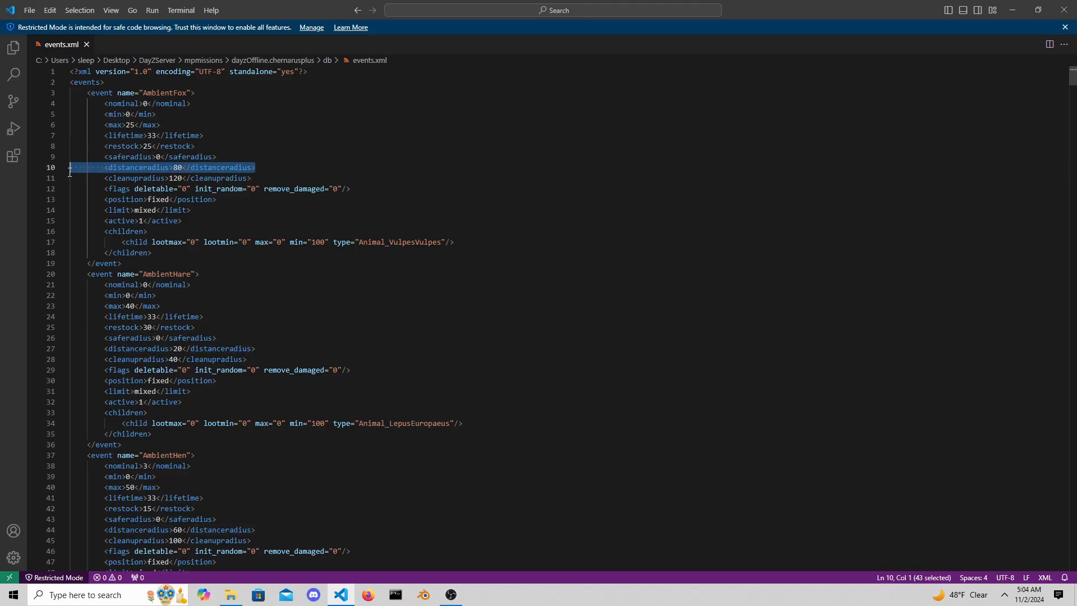
click(289, 167)
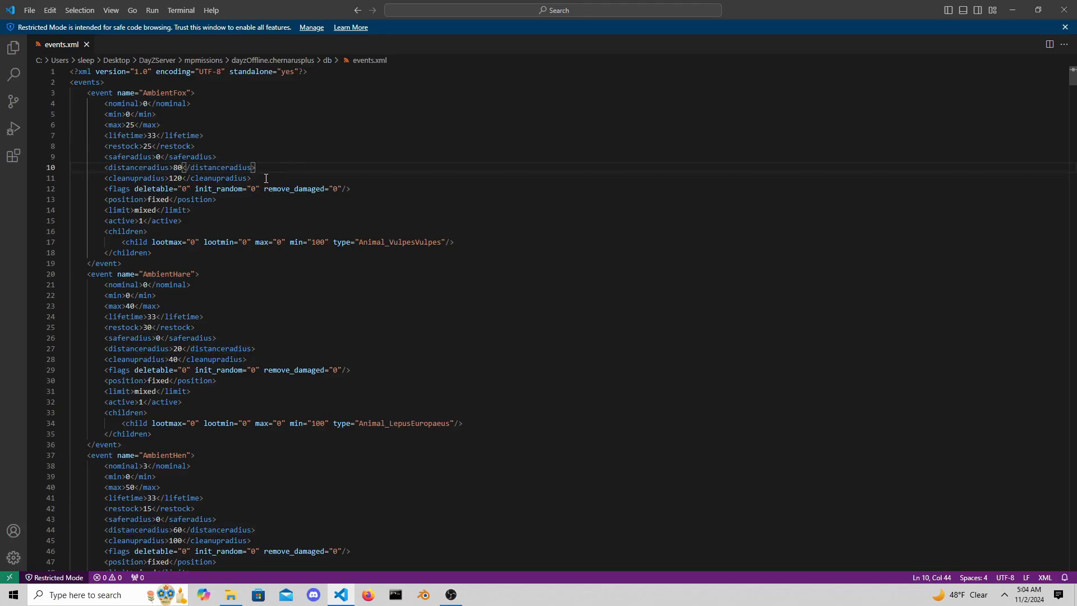
drag(251, 178, 64, 178)
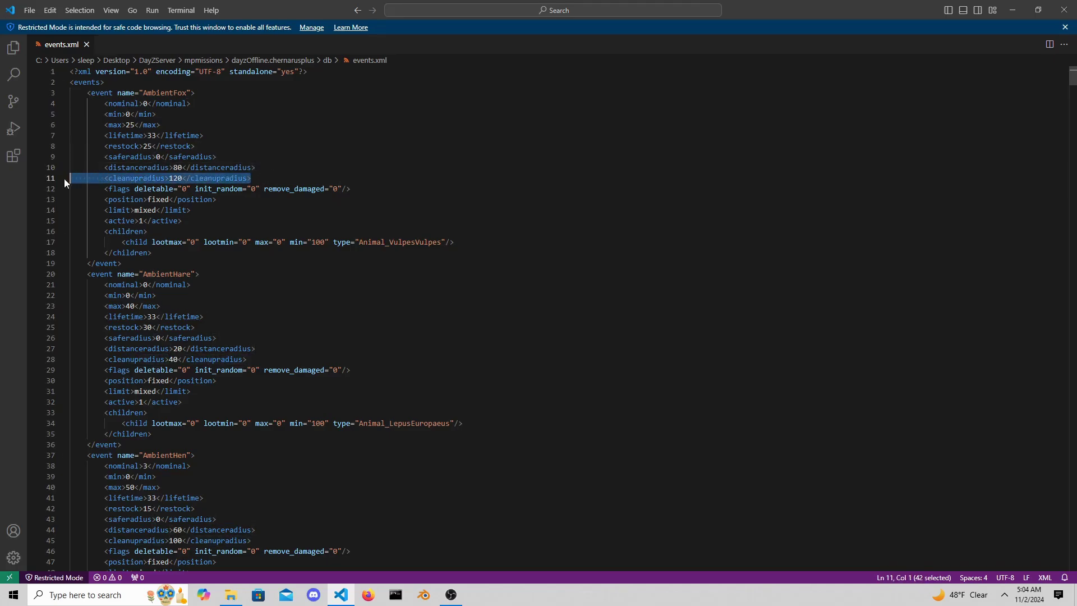
click(281, 167)
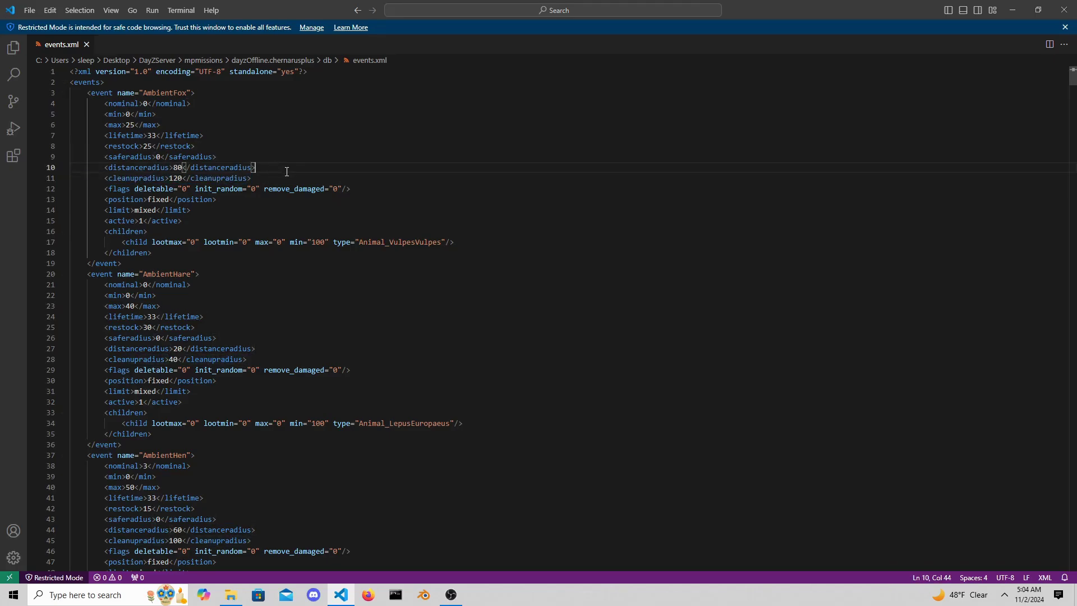
- Highlight AmbientFox's flags line and its deletable, init_random and remove_damaged attributes in turn to review them
drag(350, 189, 106, 191)
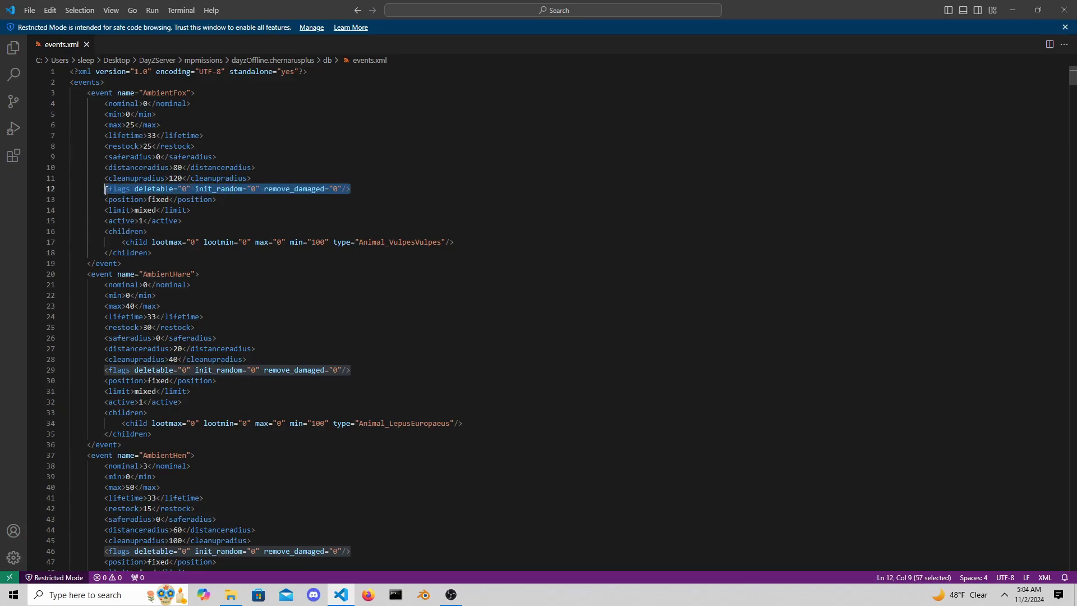
drag(191, 189, 134, 189)
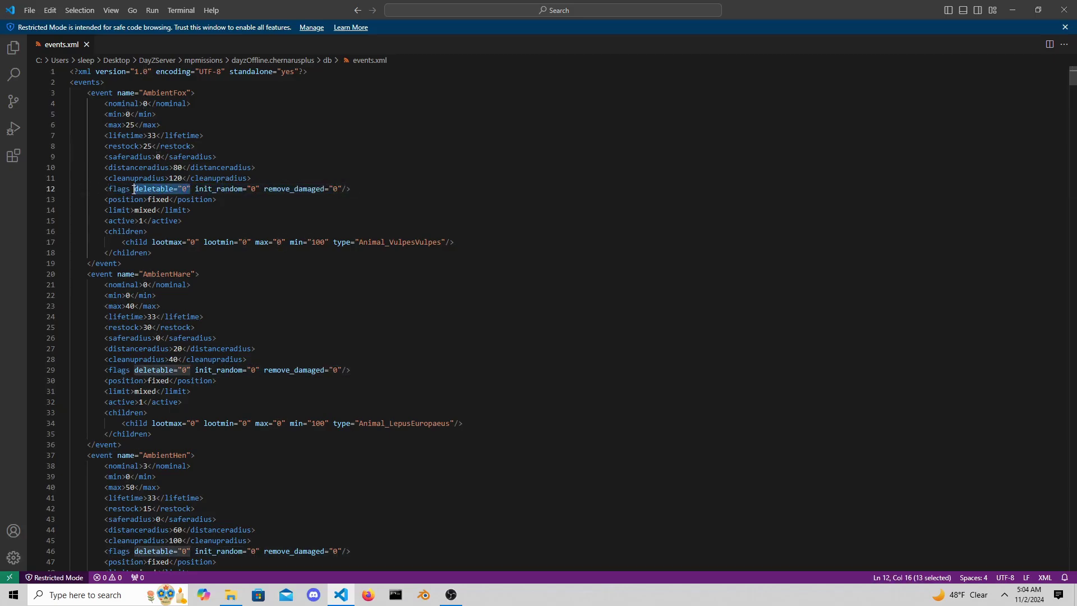
drag(260, 189, 195, 191)
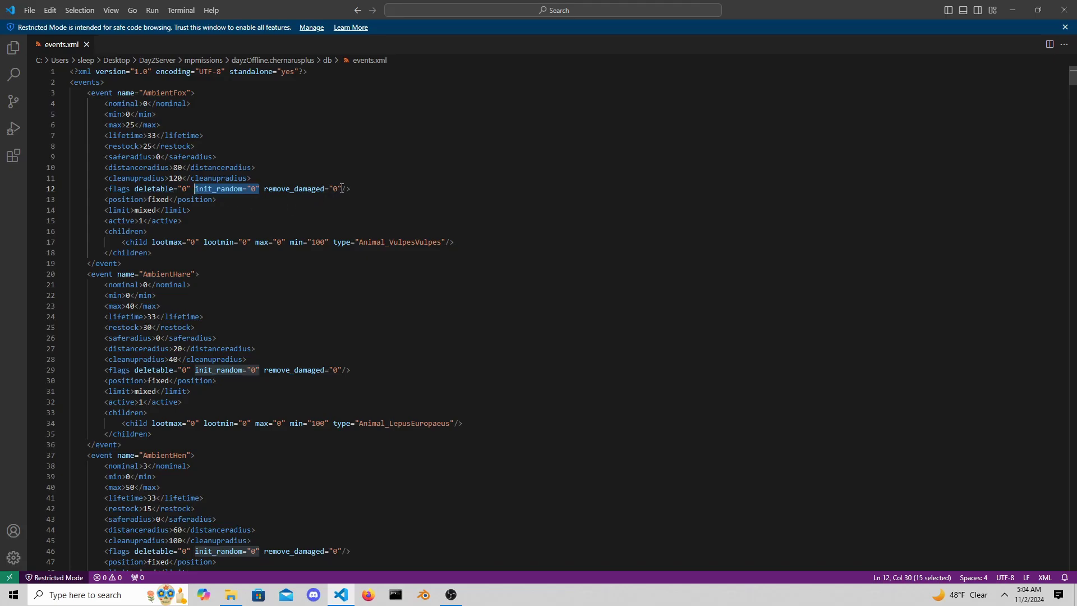
drag(342, 189, 63, 200)
click(384, 191)
click(236, 203)
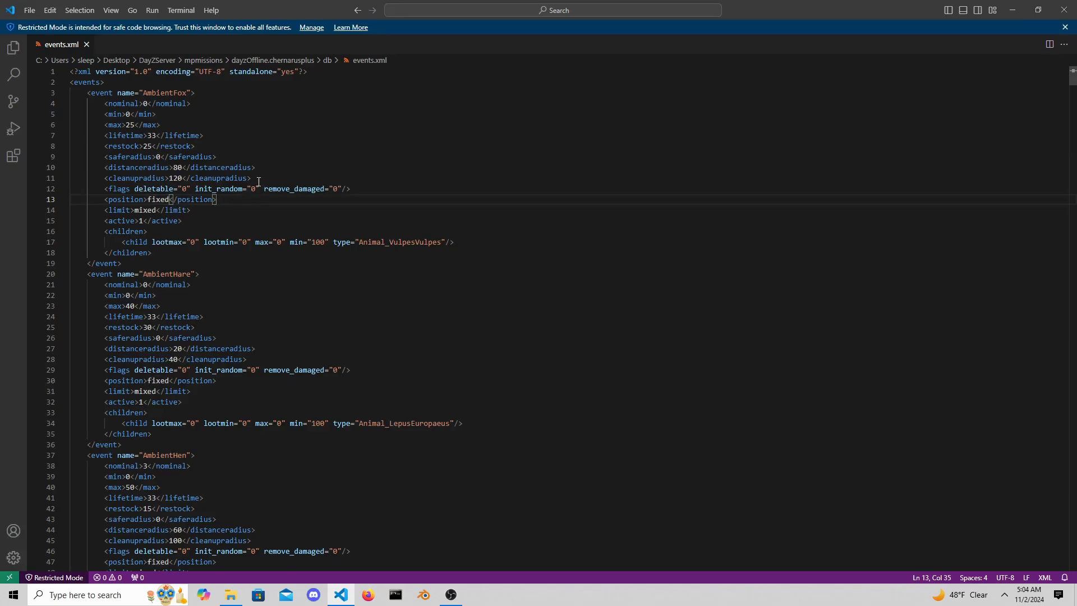
- Highlight AmbientFox's lines from nominal through cleanupradius, and its children block, to review them
drag(252, 178, 68, 101)
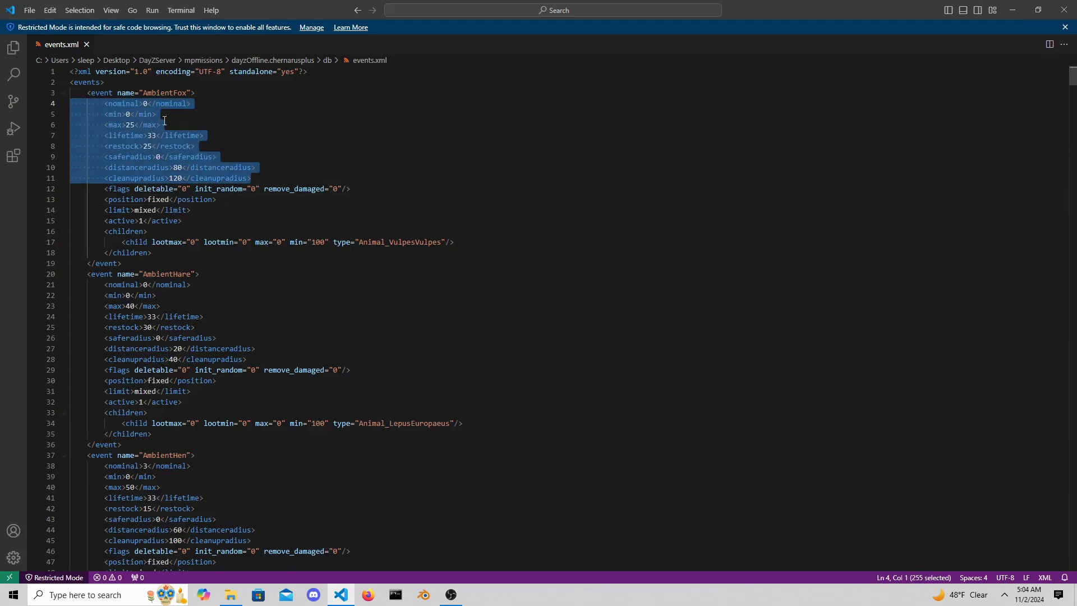
click(398, 191)
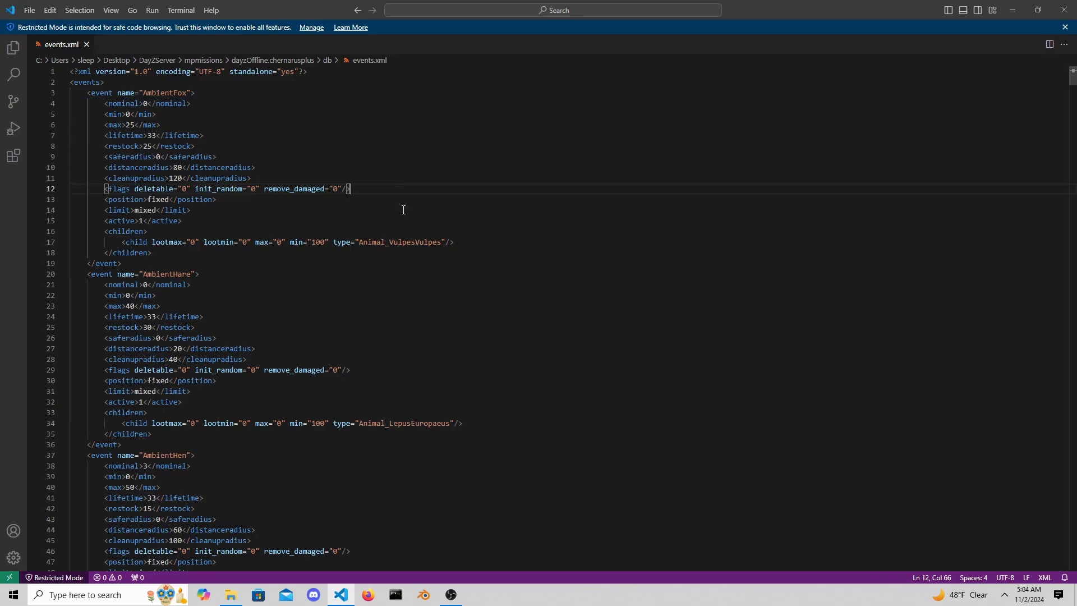
click(196, 210)
drag(198, 210, 152, 254)
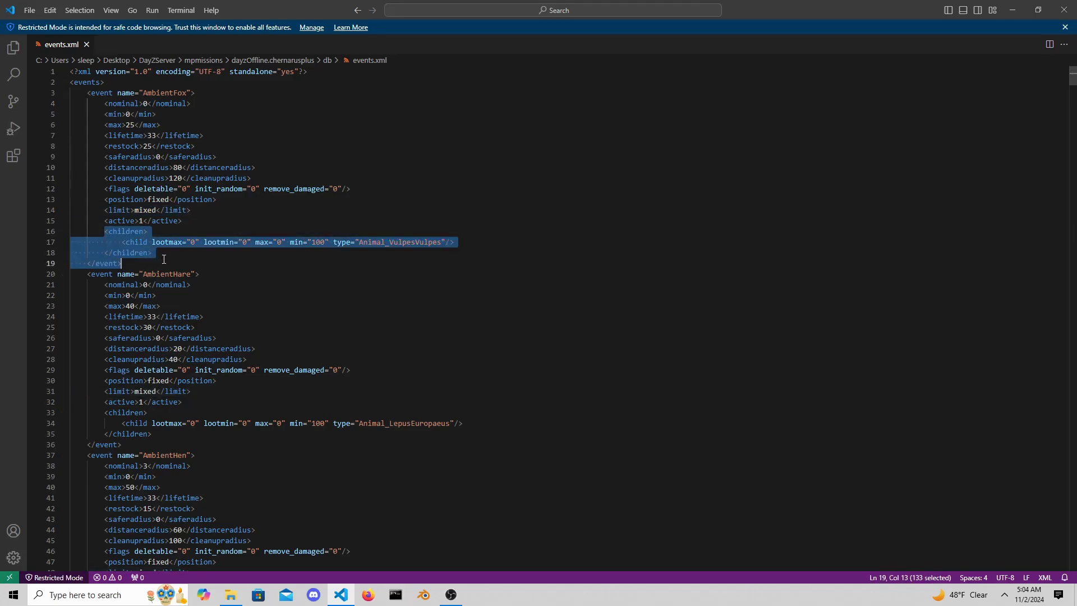
click(470, 242)
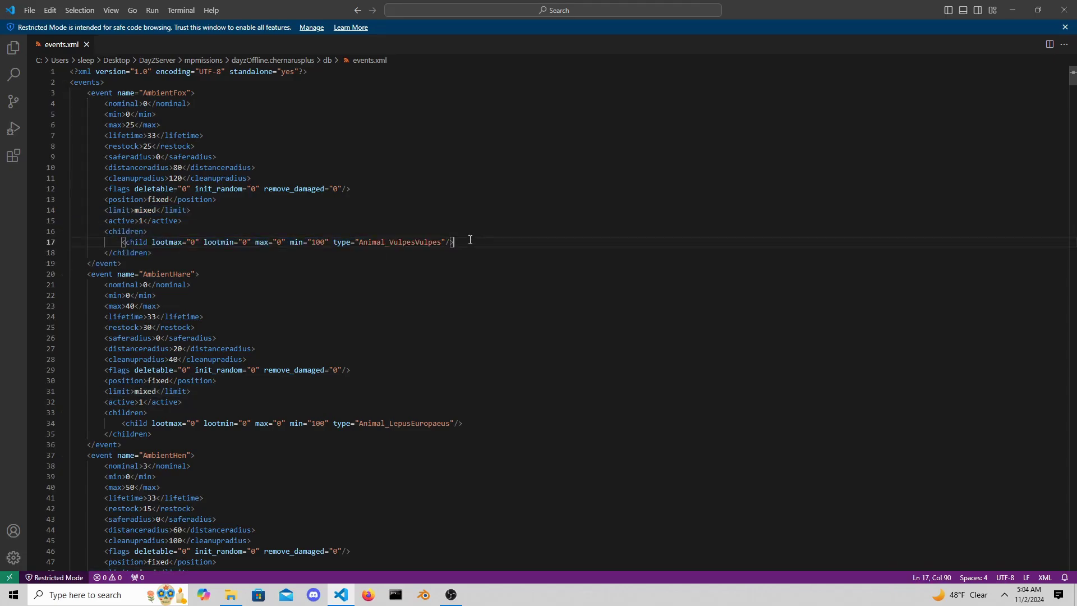
- Highlight AmbientFox's limit value, its nominal, min and max lines, and its child line to compare how the limit works
drag(157, 210, 134, 210)
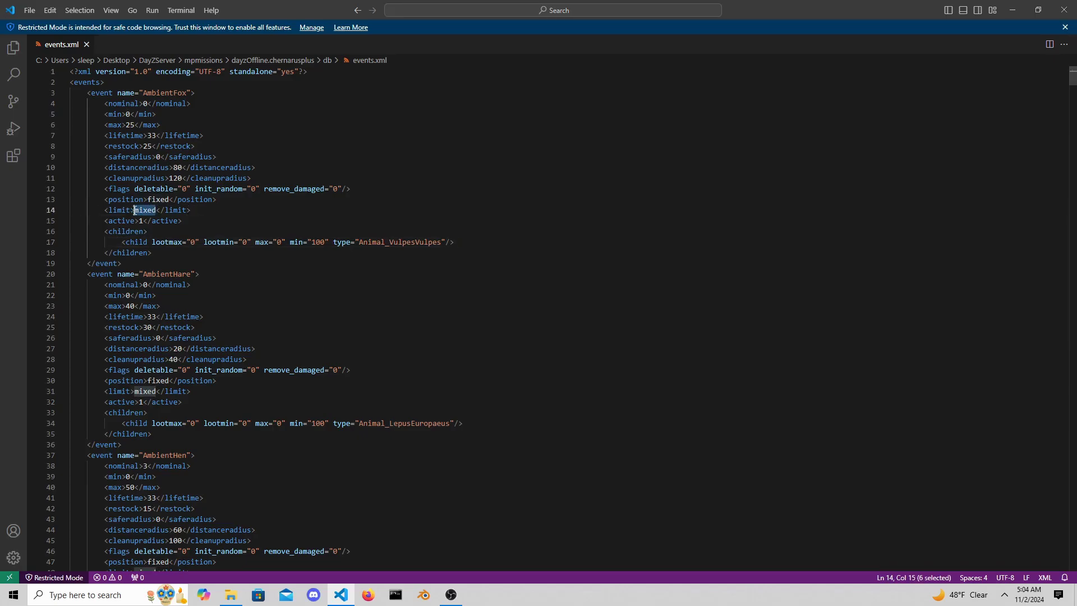
click(465, 241)
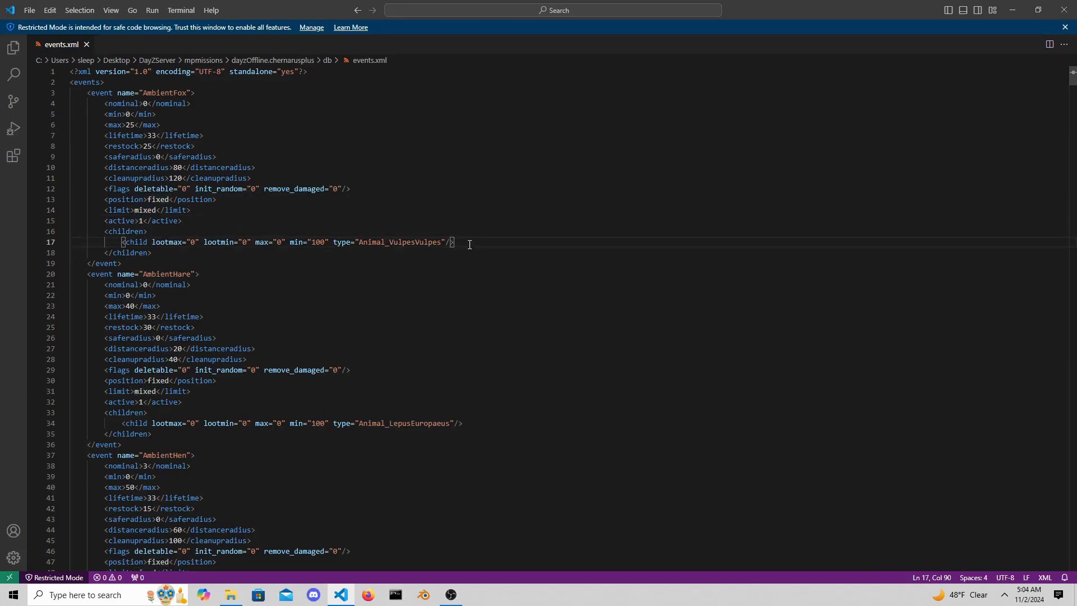
drag(161, 125, 67, 103)
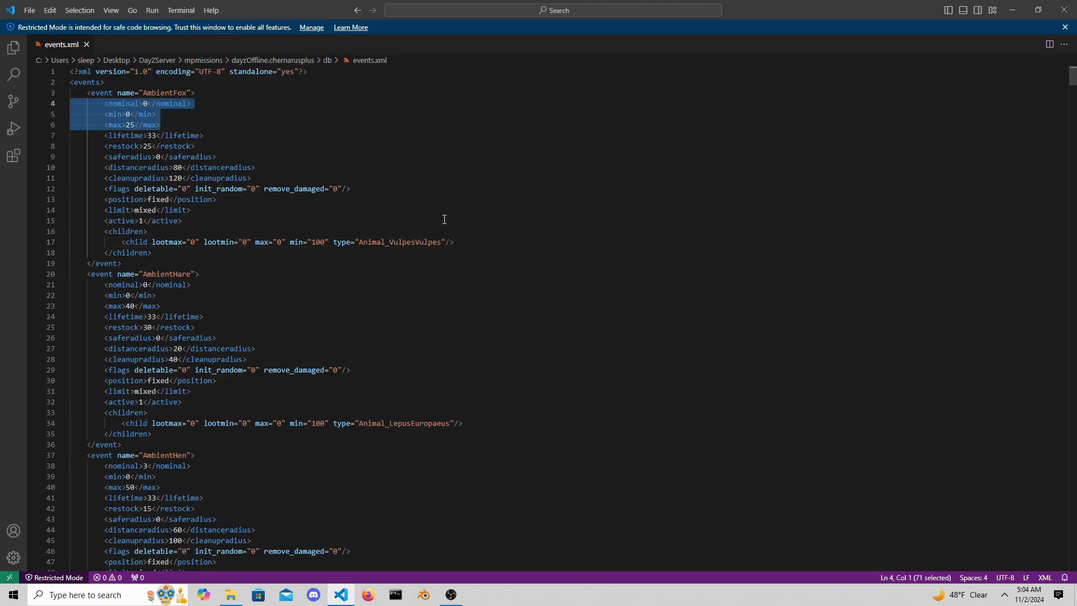
click(189, 211)
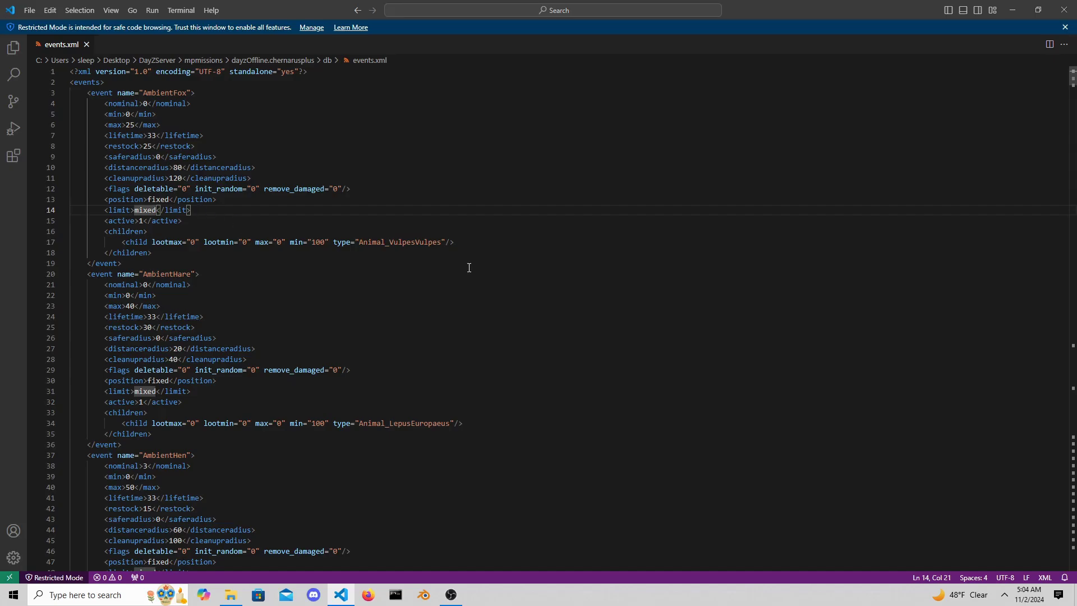
drag(455, 242, 119, 244)
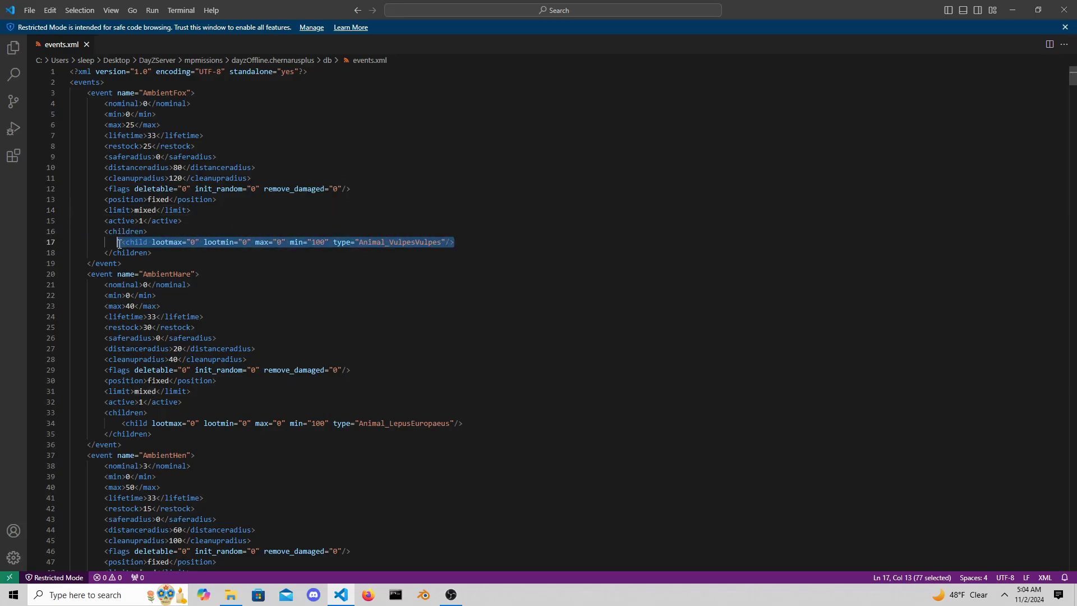
click(199, 213)
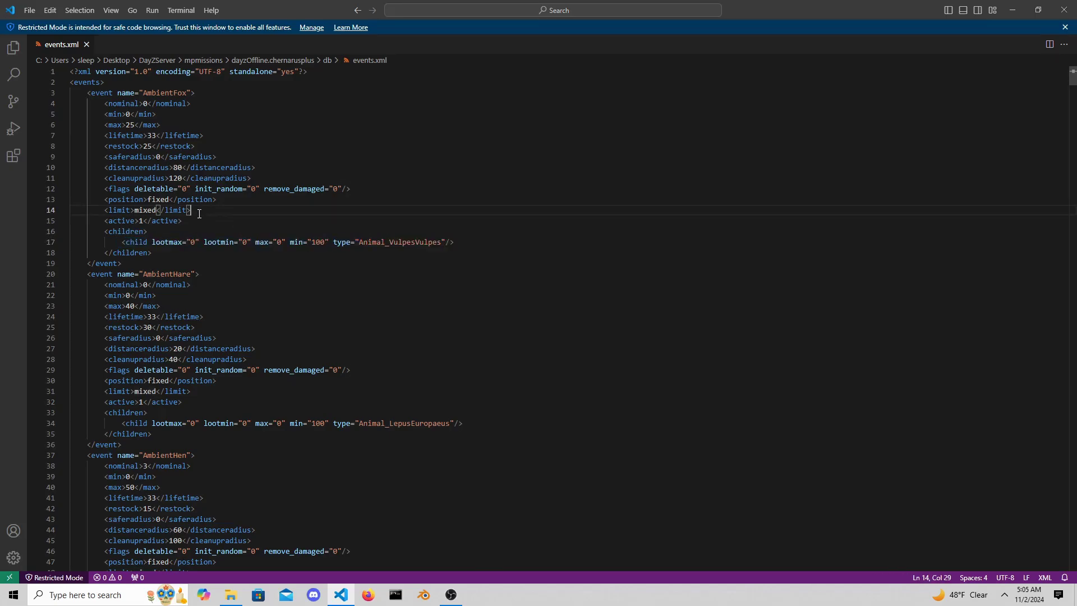
- Highlight AmbientFox's active line and its children block in turn to review them
drag(196, 221, 68, 222)
click(223, 219)
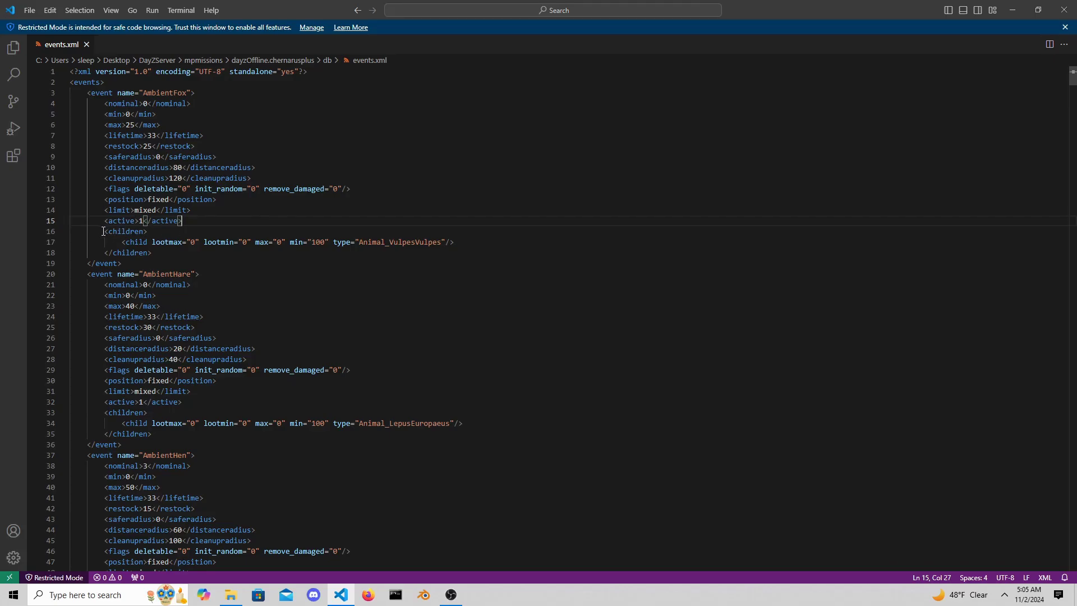
drag(100, 231, 161, 254)
click(547, 242)
- Highlight the max and min attributes and the lootmax and lootmin attributes of AmbientFox's child line to review them
drag(447, 242, 253, 240)
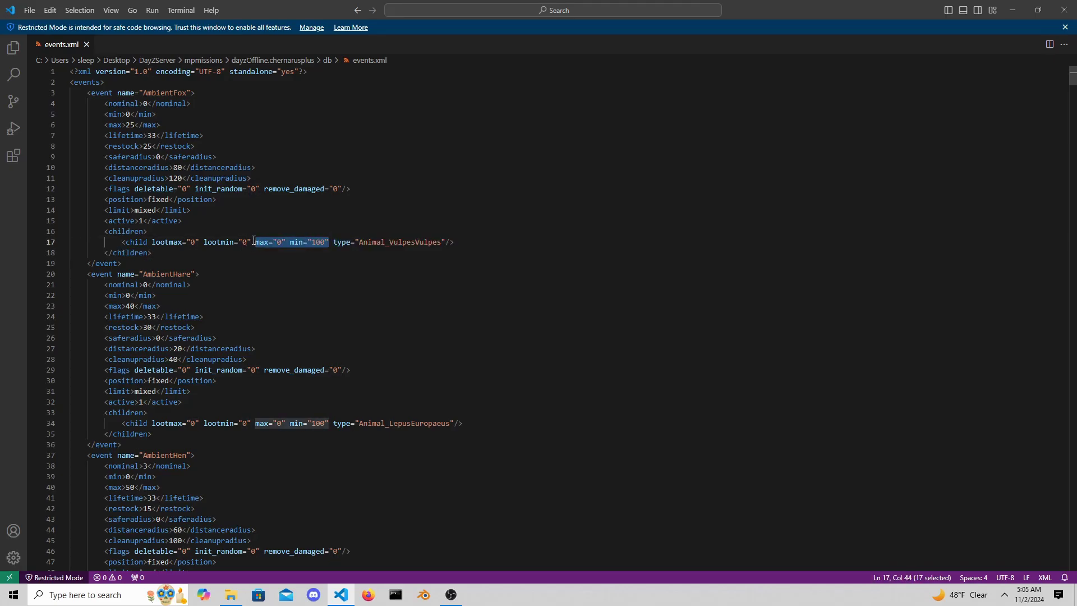
click(149, 243)
drag(251, 242, 152, 242)
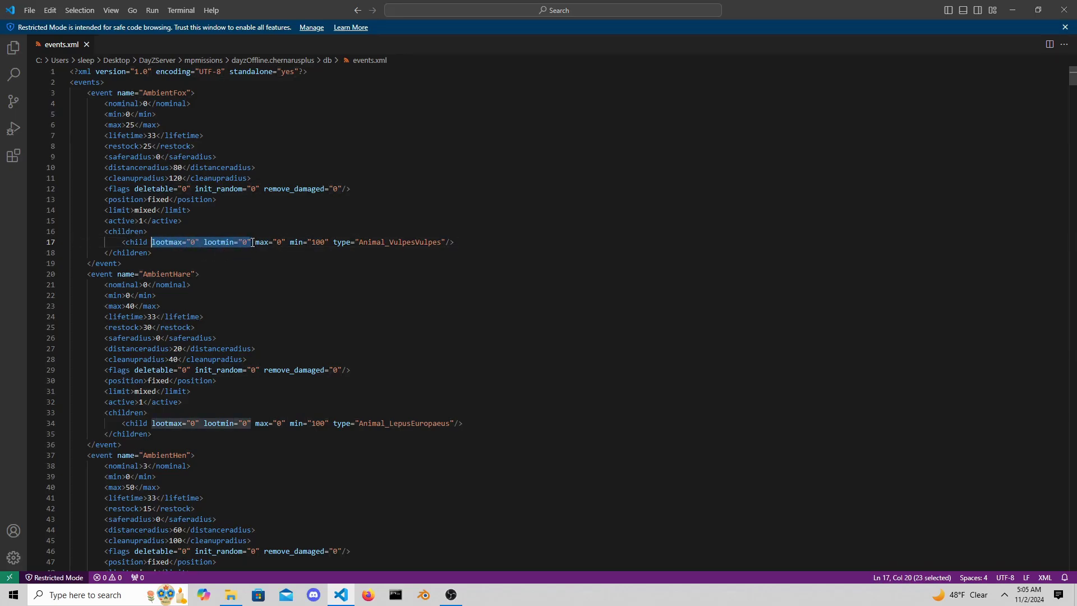
click(200, 242)
drag(252, 242, 152, 242)
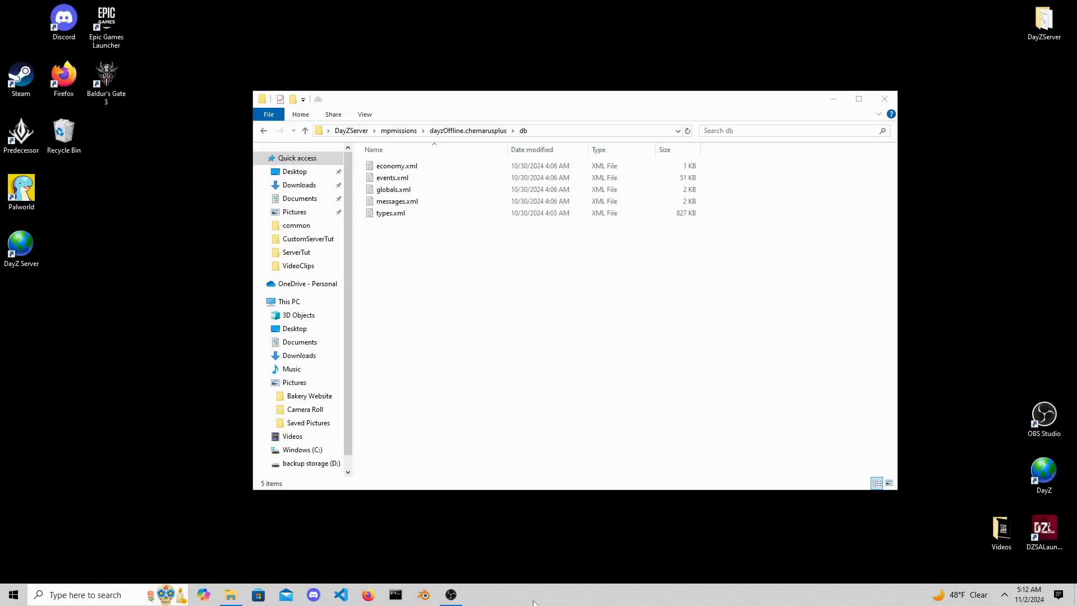
- Open the mission's env folder and select all its territory XML files to review them
click(305, 132)
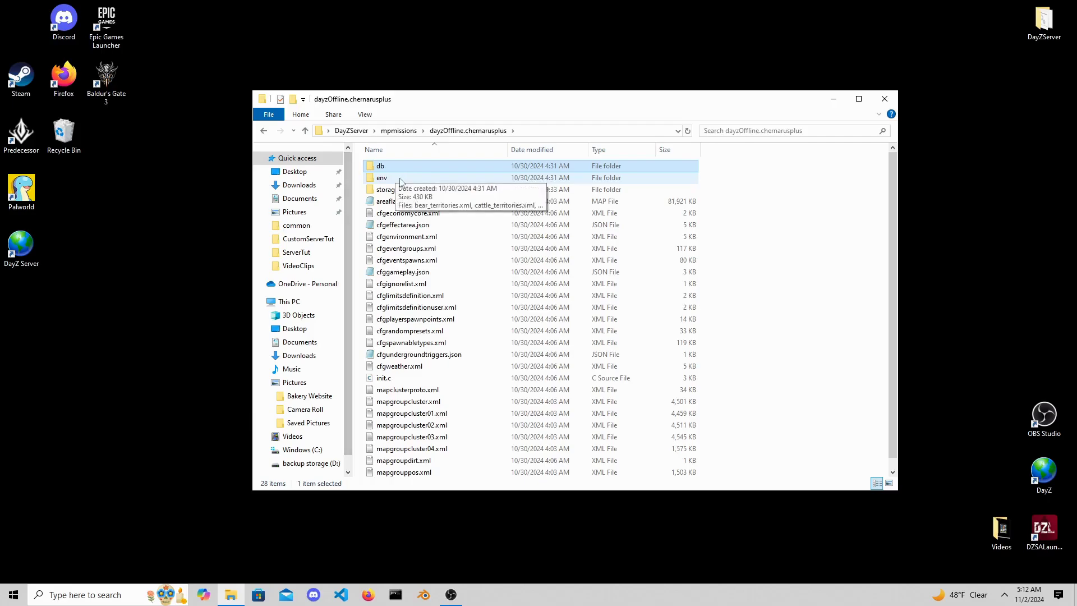
double_click(401, 179)
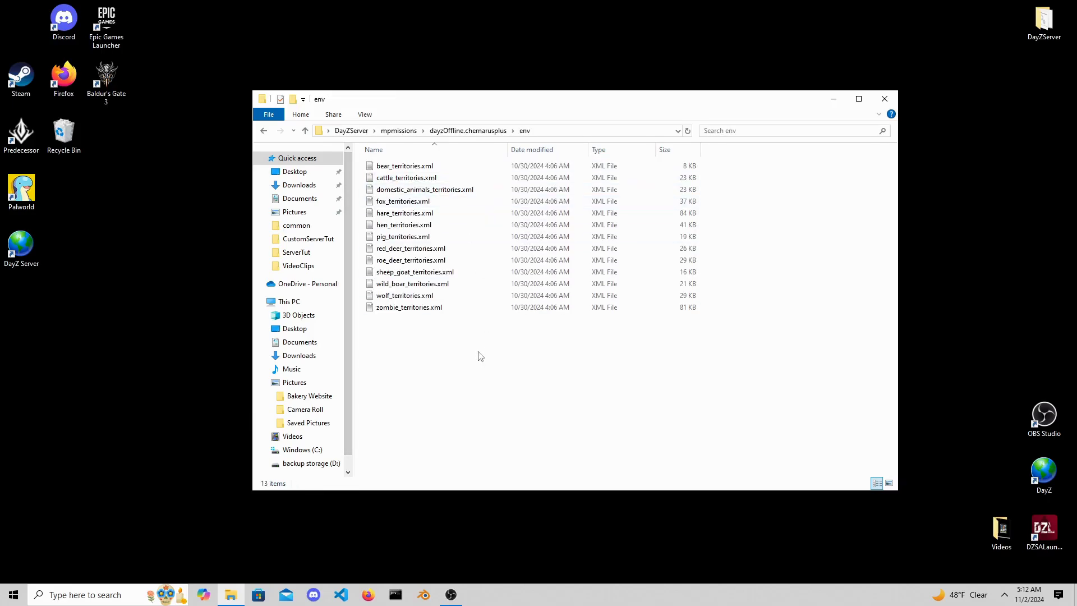
drag(478, 355, 474, 177)
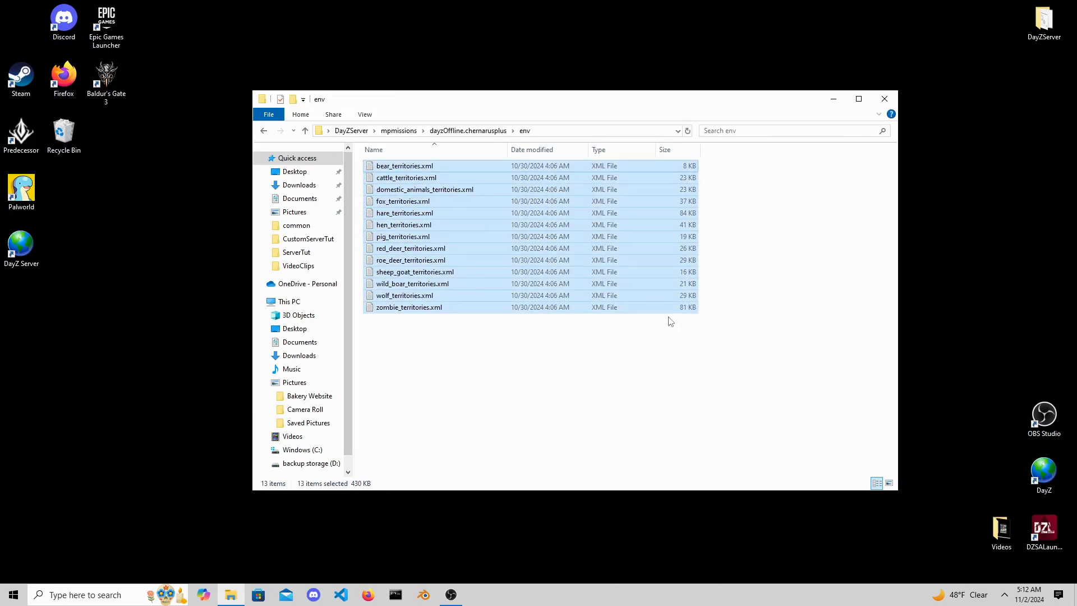
click(487, 343)
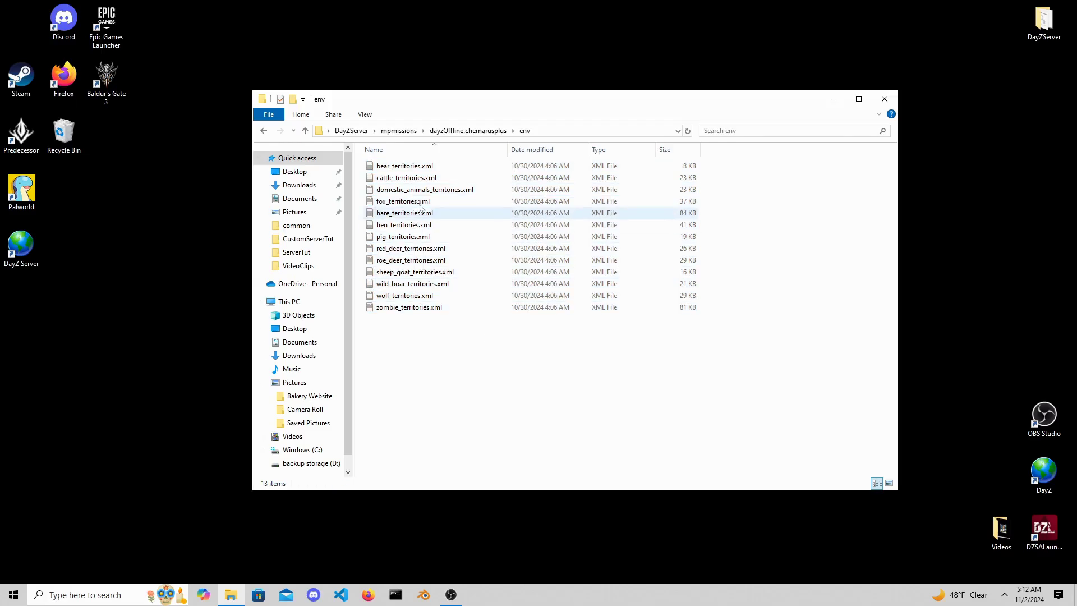
- Open bear_territories.xml from the env folder in Visual Studio Code
right_click(415, 169)
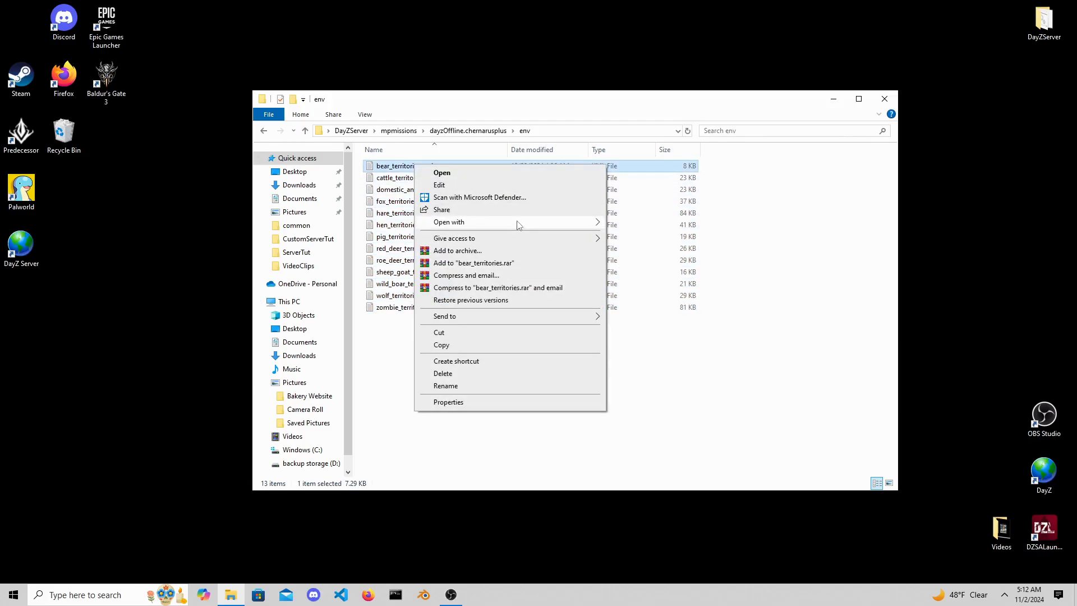
mouse_move(576, 227)
click(639, 248)
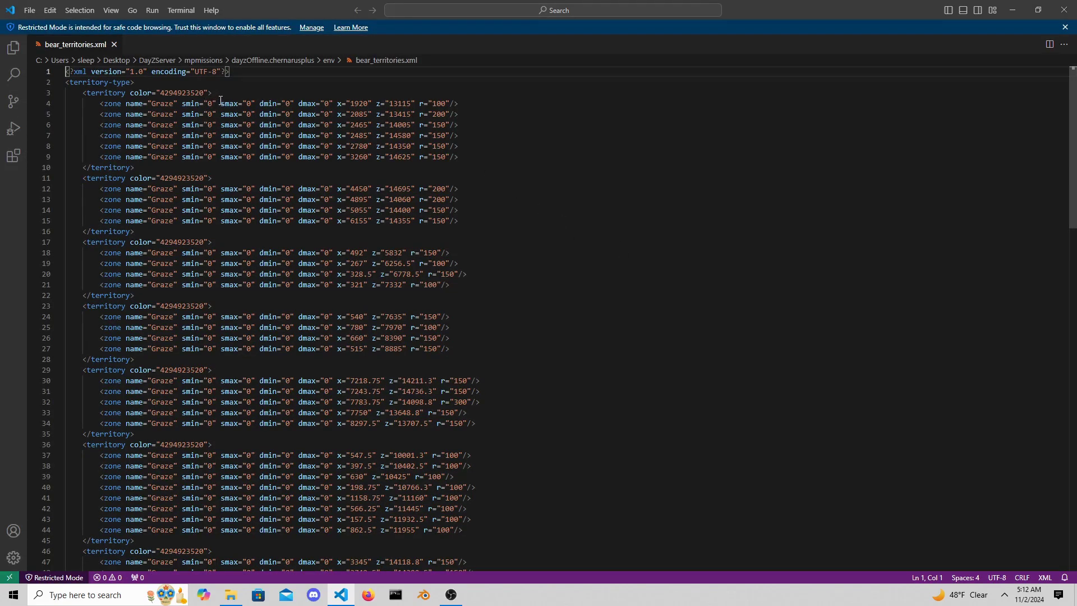
- Highlight the first territory color line and the first Graze zone line in turn to review them
drag(220, 93, 62, 95)
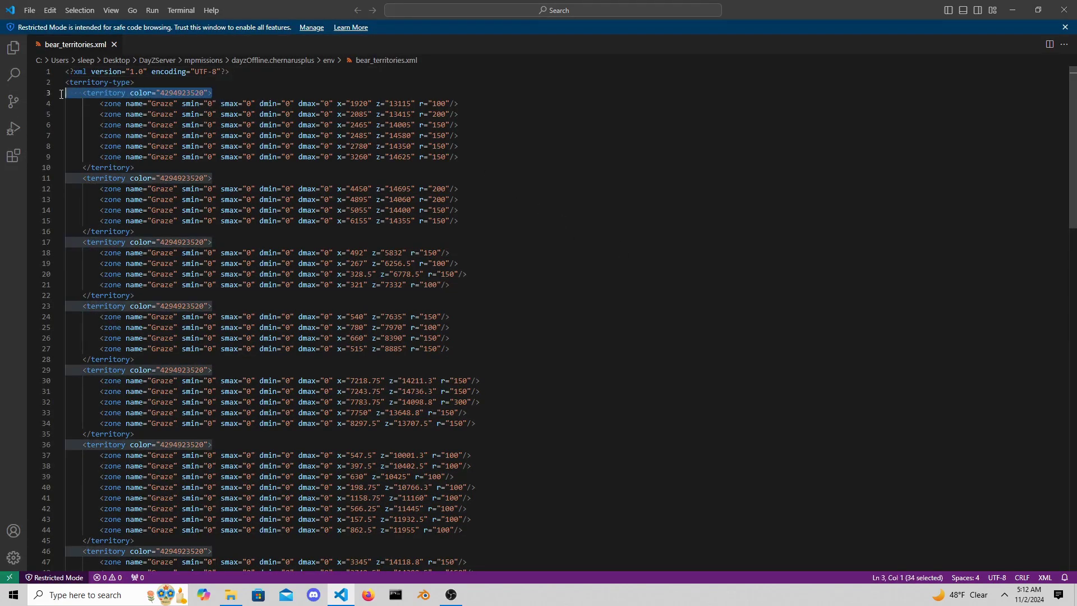
click(243, 94)
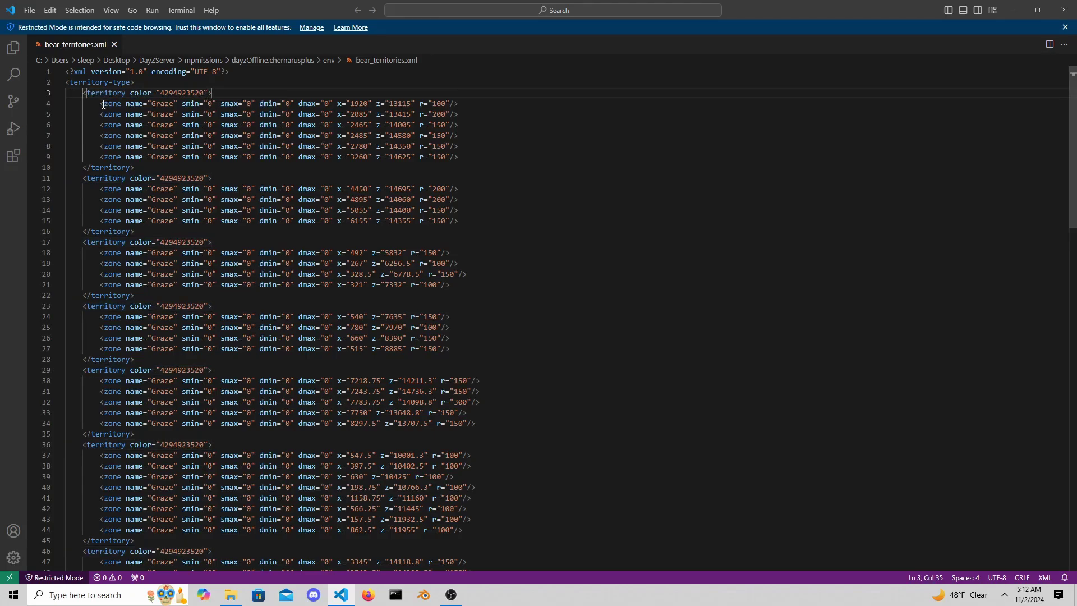
drag(96, 104, 454, 105)
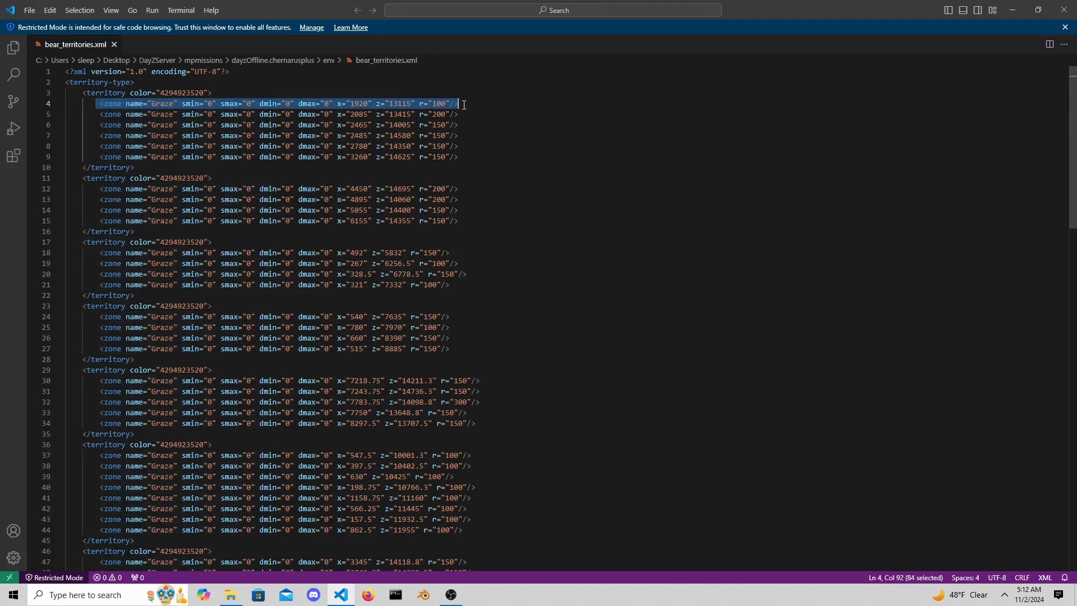
click(224, 94)
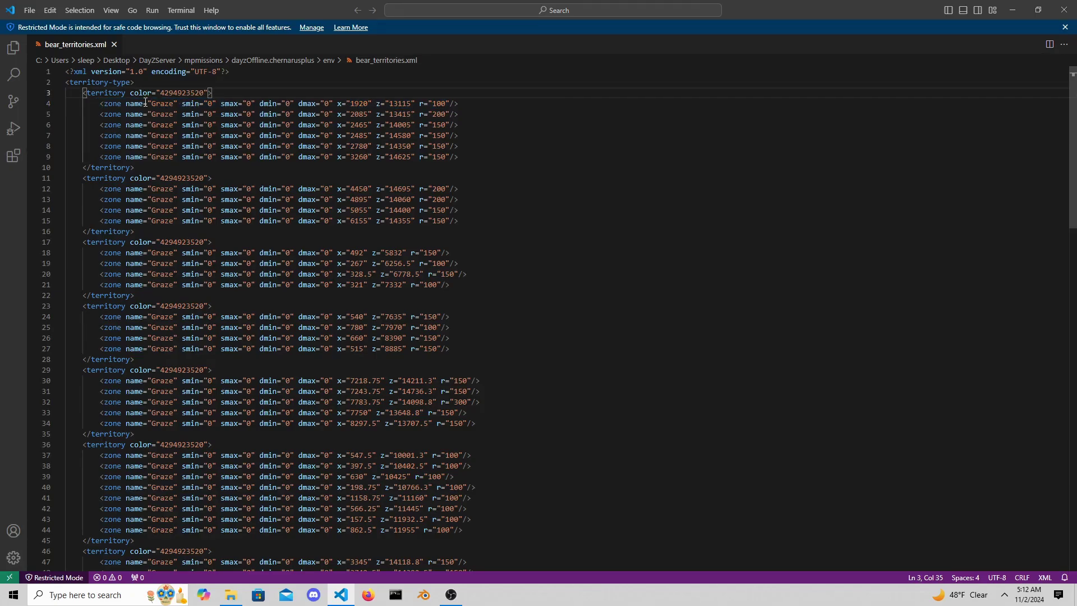
- Highlight the first Graze zone's name-to-dmax attributes, x and z coordinates and r radius, and the territory blocks, to review them
drag(97, 104, 335, 104)
click(478, 106)
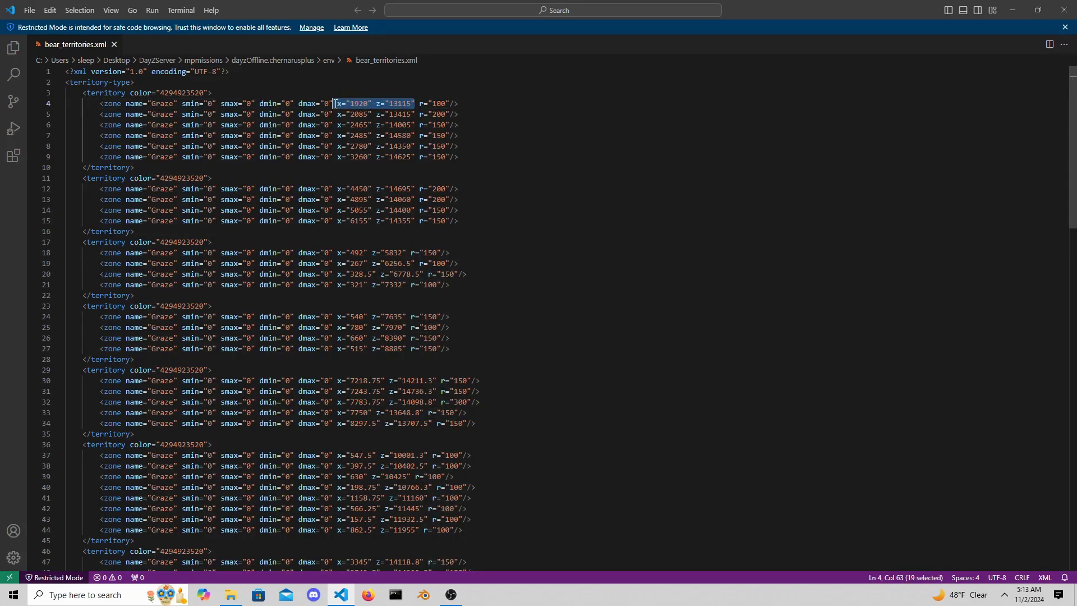
click(491, 104)
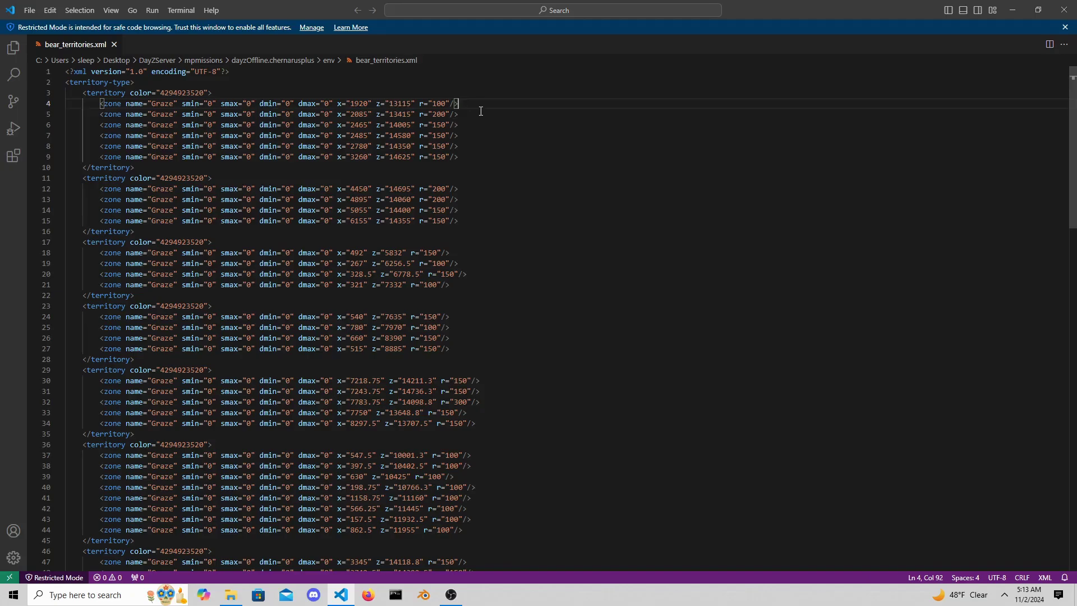
click(478, 118)
drag(420, 103, 449, 104)
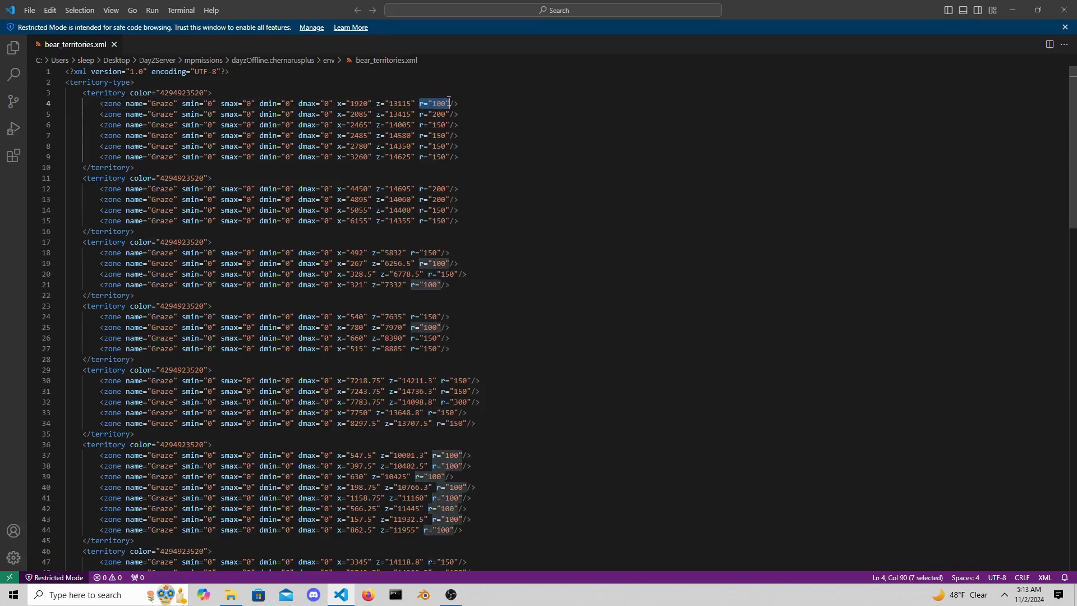
click(478, 105)
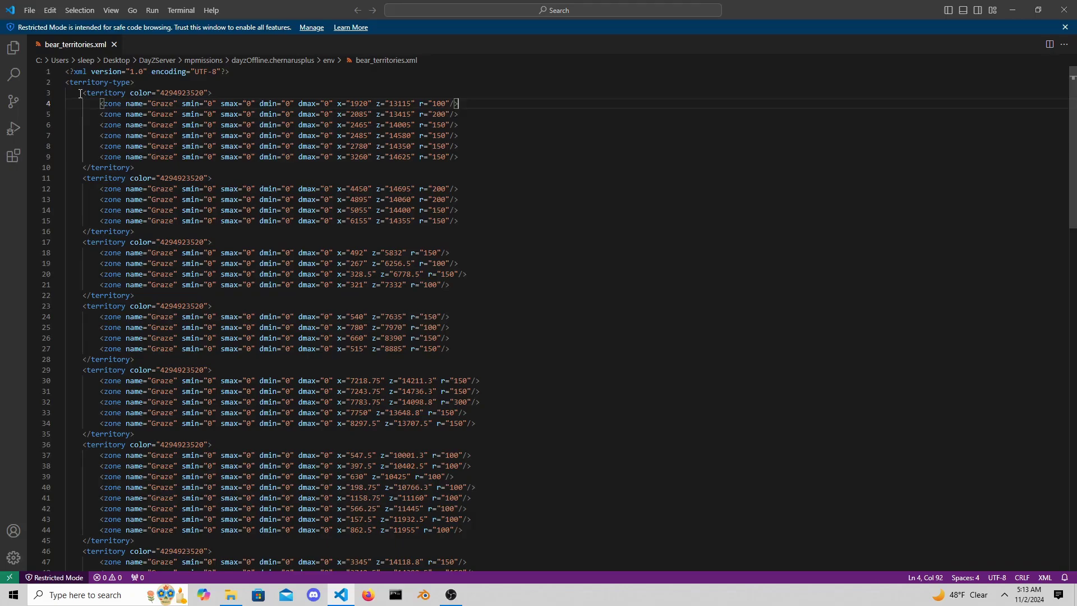
drag(80, 93, 572, 447)
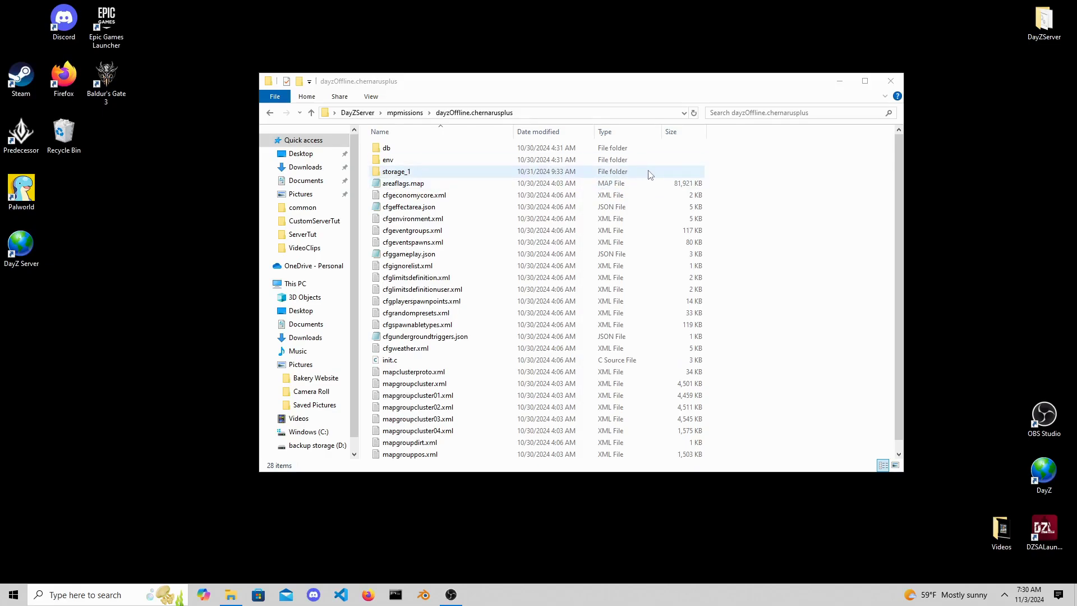
- Select the storage_1 folder in the dayzOffline.chernarusplus mission folder
drag(732, 167, 534, 176)
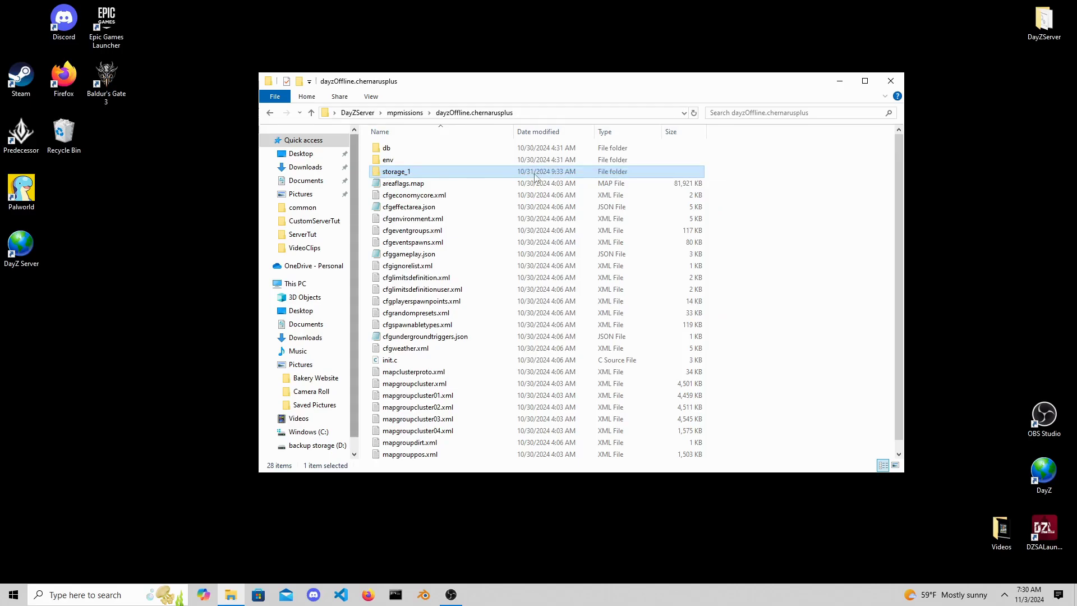
- Highlight the storage_1 folder and the areaflags.map file in the dayzOffline.chernarusplus mission folder
drag(806, 177, 441, 168)
click(438, 170)
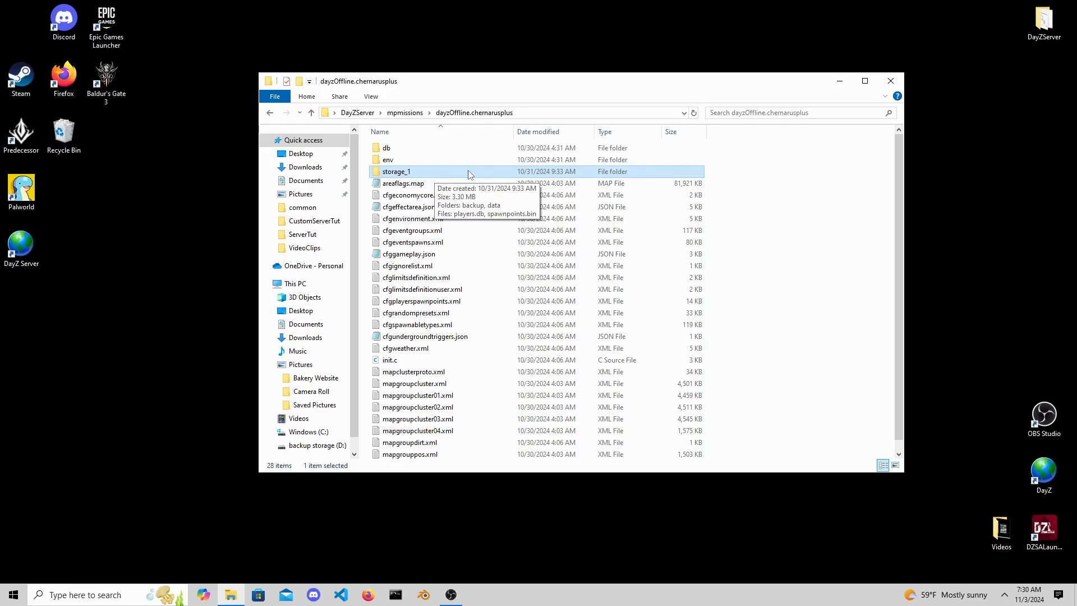
drag(736, 169, 361, 175)
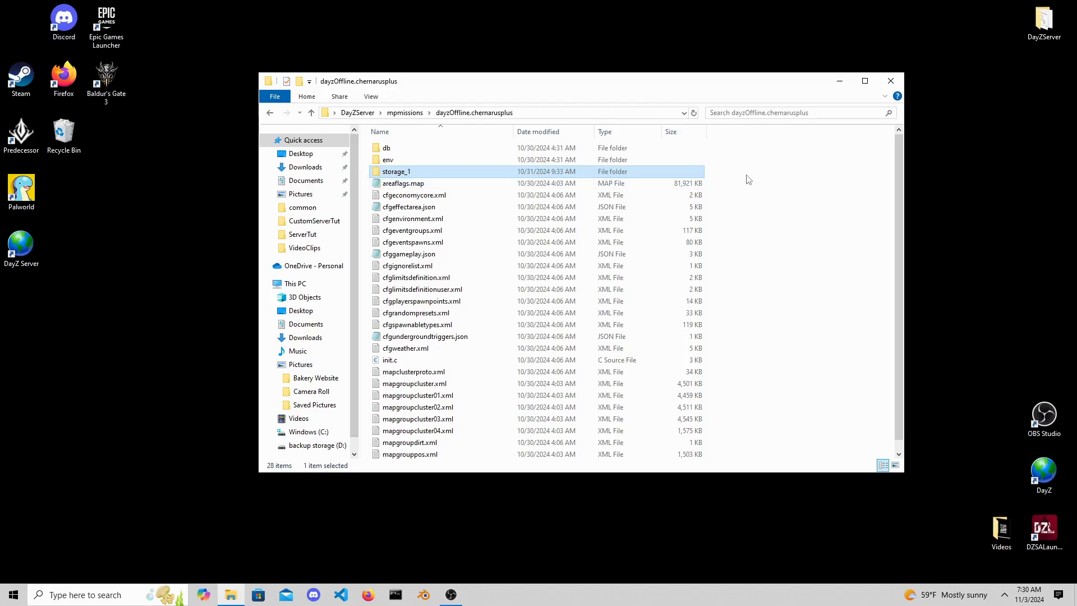
drag(746, 174, 362, 173)
click(813, 180)
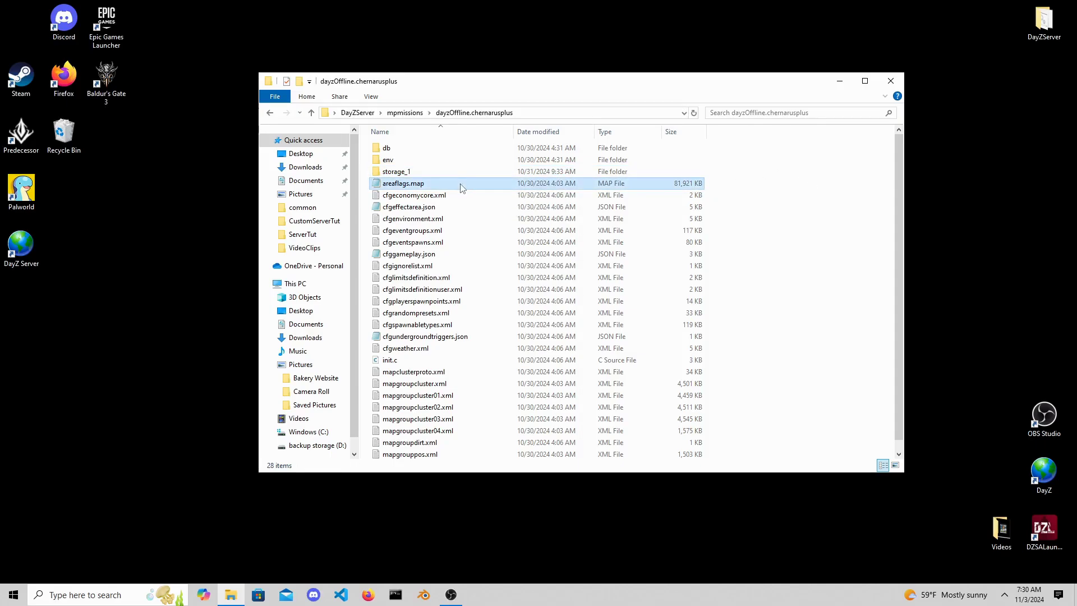
drag(743, 178, 408, 190)
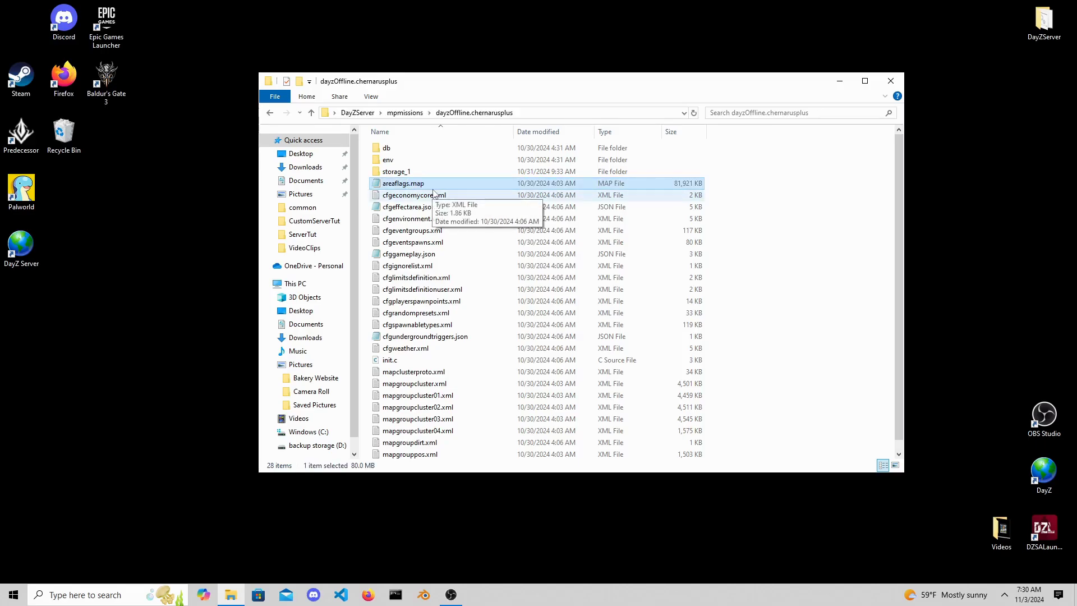
click(734, 186)
- Look over all the animal and zombie territory files in the env folder and return to the mission folder
double_click(446, 161)
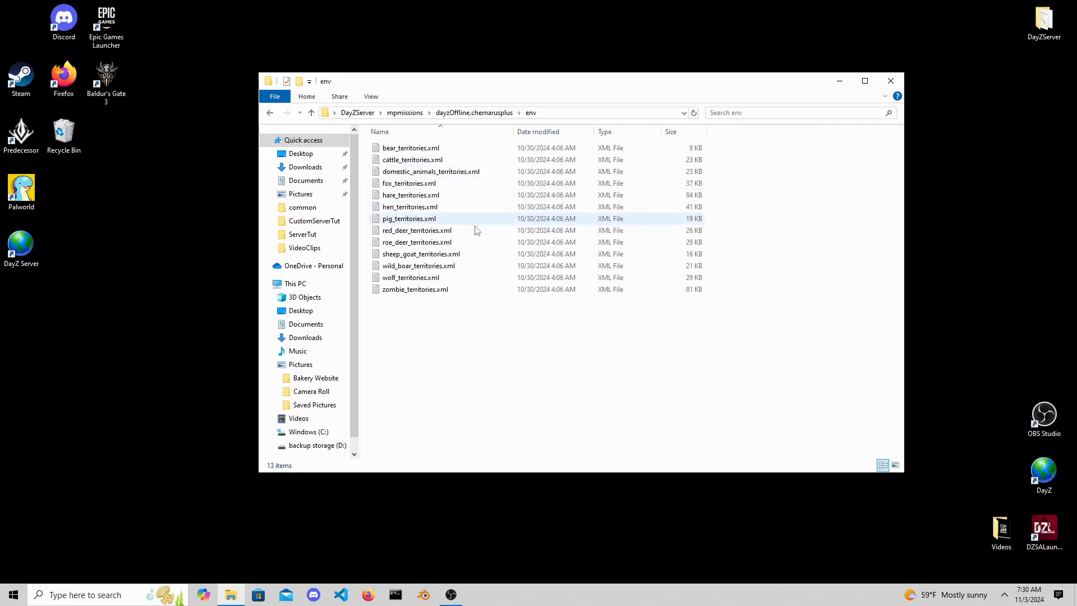
drag(509, 352, 490, 142)
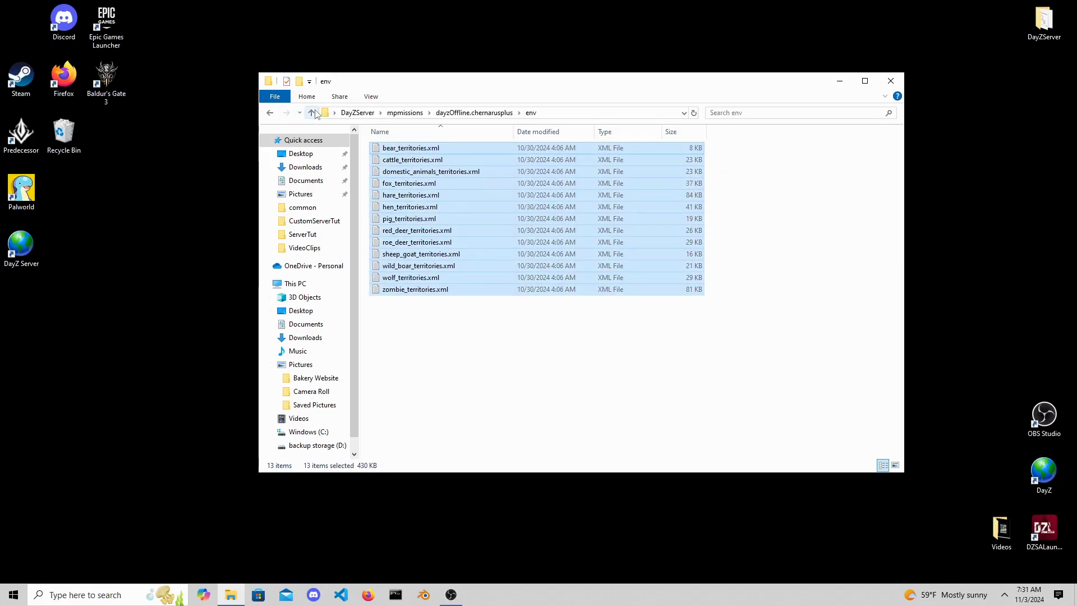
click(311, 113)
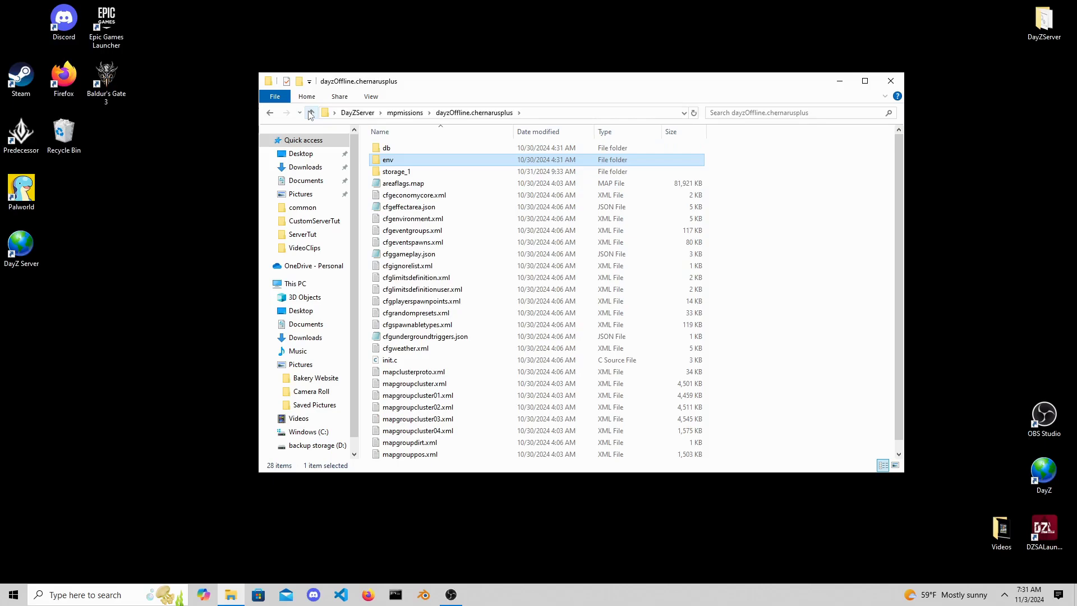
- Open cfgeconomycore.xml from the mission folder in Visual Studio Code
right_click(410, 196)
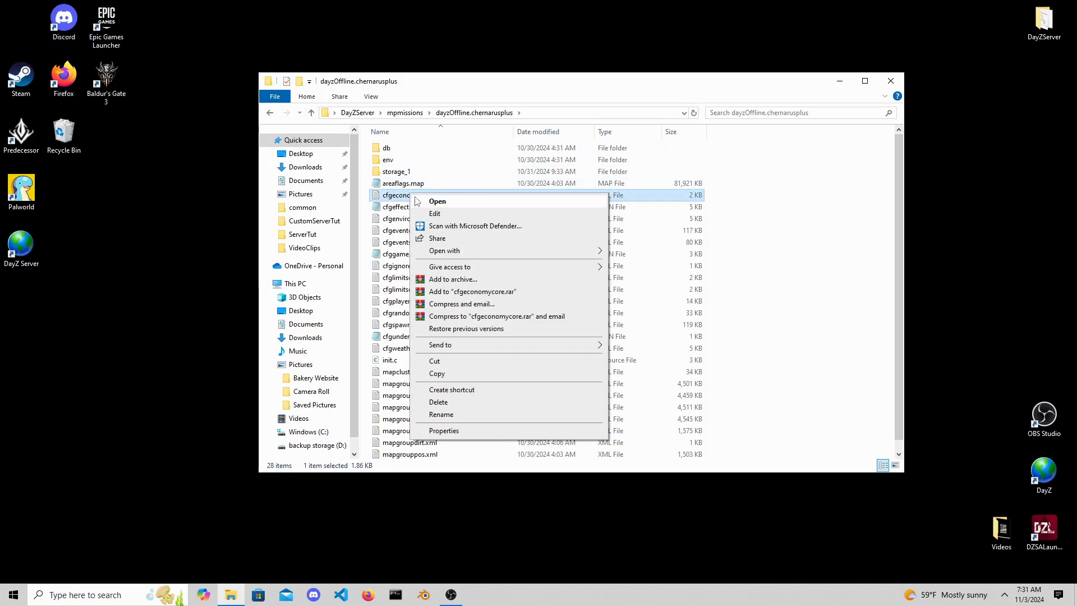
mouse_move(485, 252)
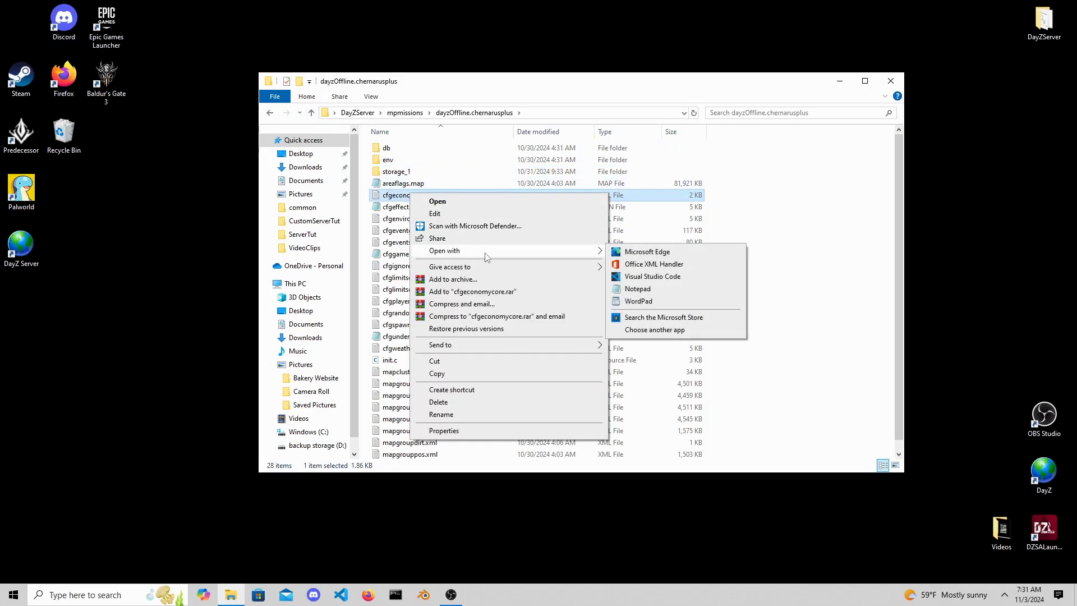
click(649, 278)
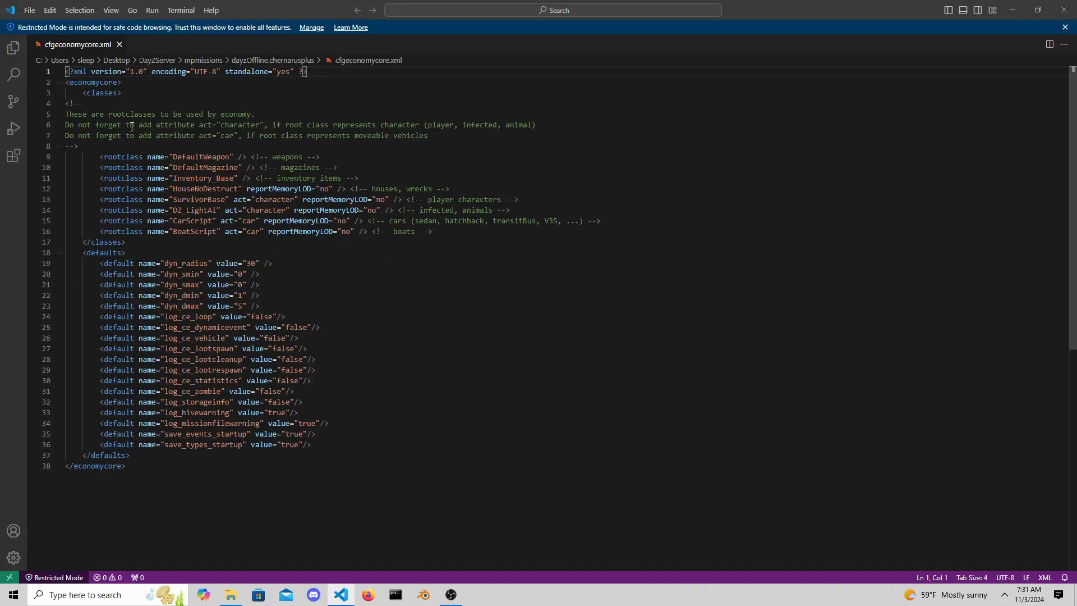
- Examine the economy file's rootclass comment, the DefaultWeapon and Inventory_Base rootclass entries, and the defaults section
drag(67, 101, 430, 145)
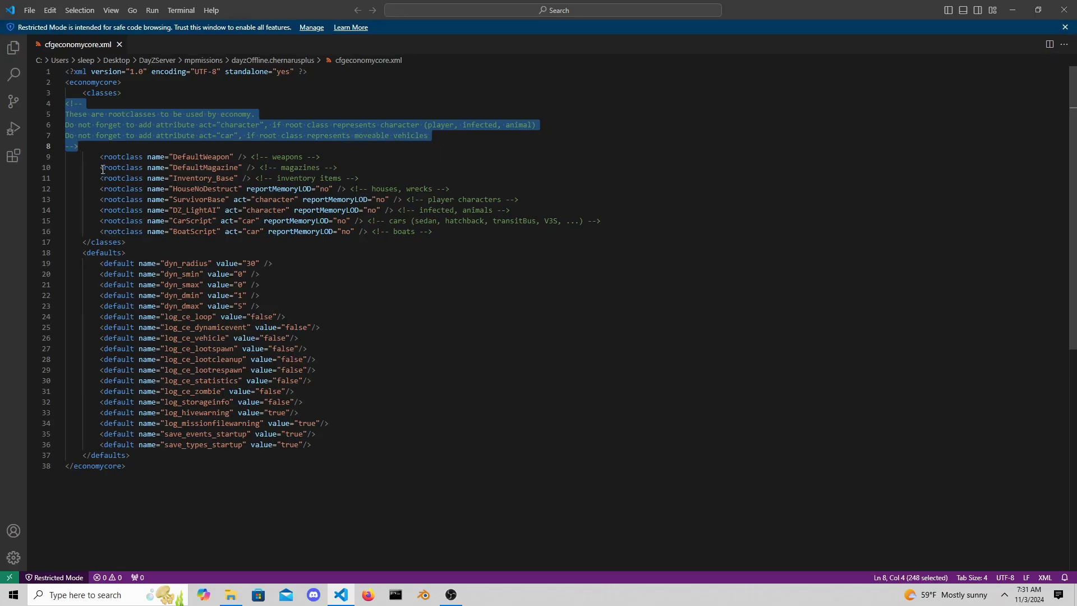
drag(100, 158, 143, 157)
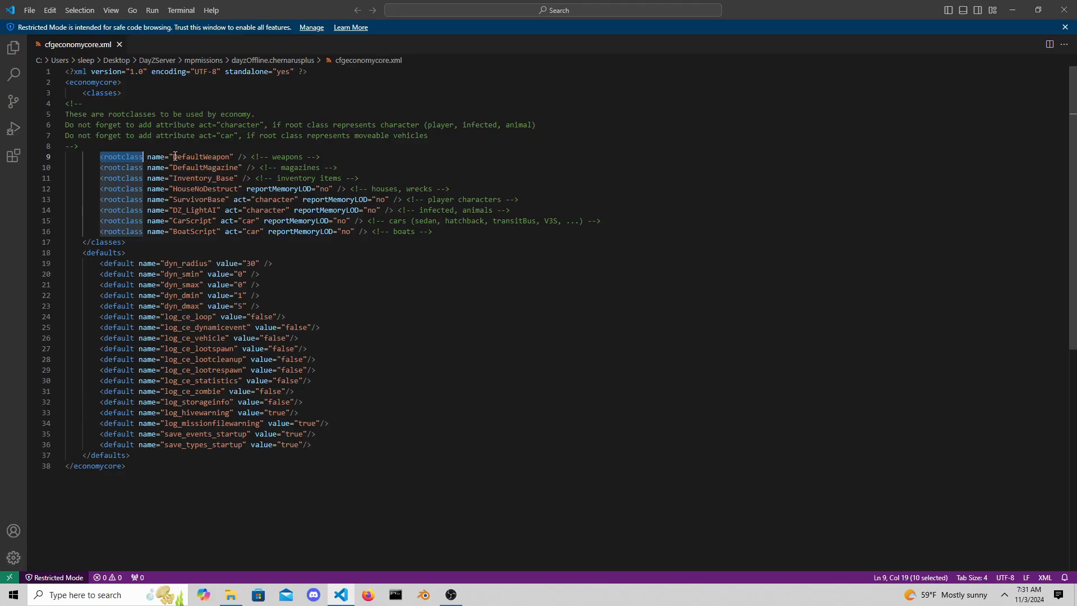
drag(169, 156, 234, 156)
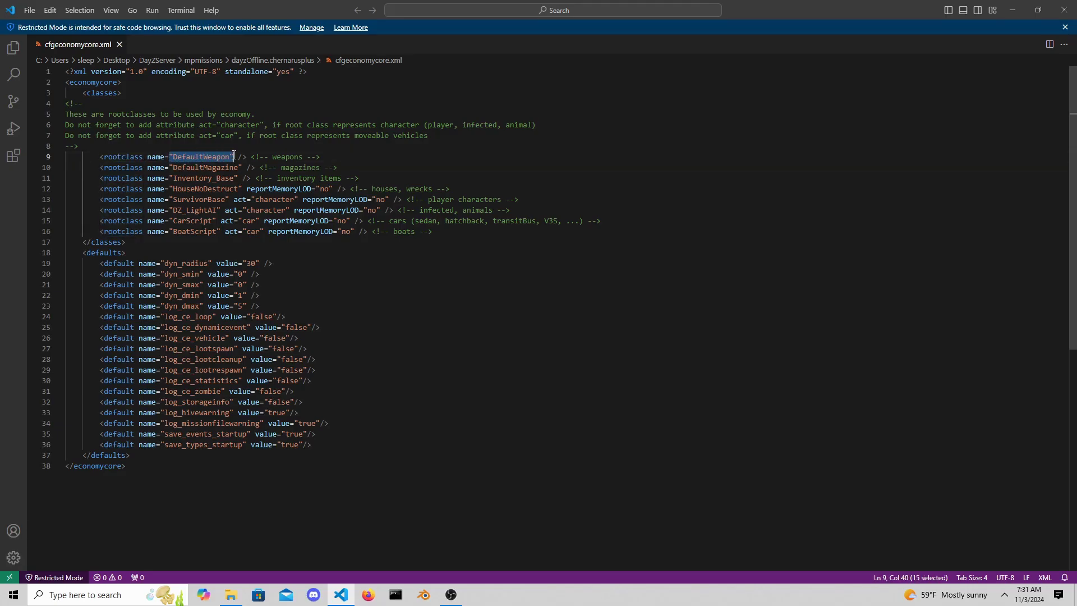
click(367, 180)
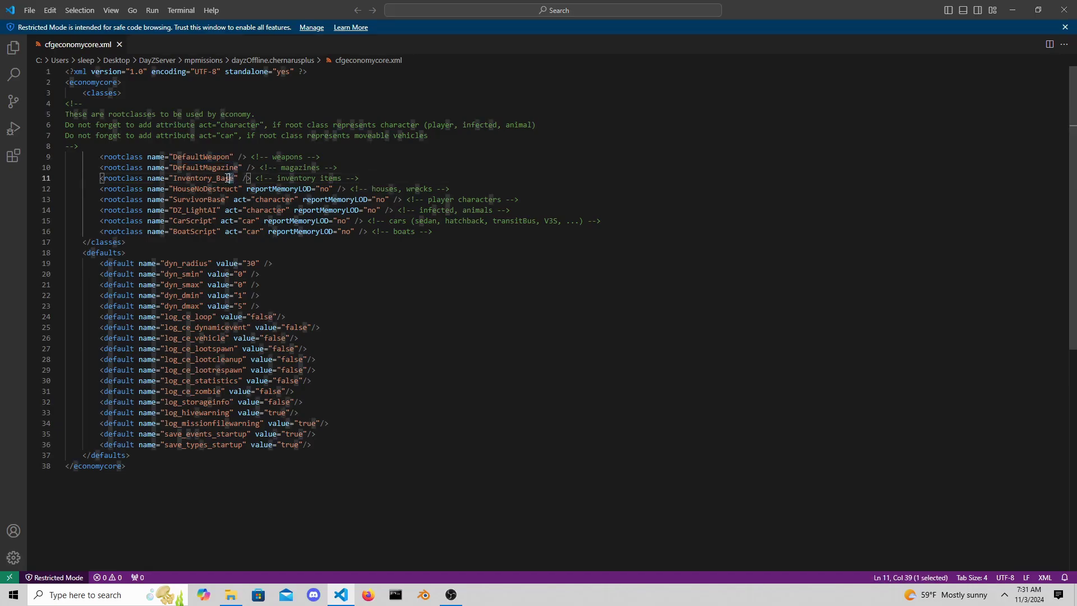
drag(233, 179, 182, 177)
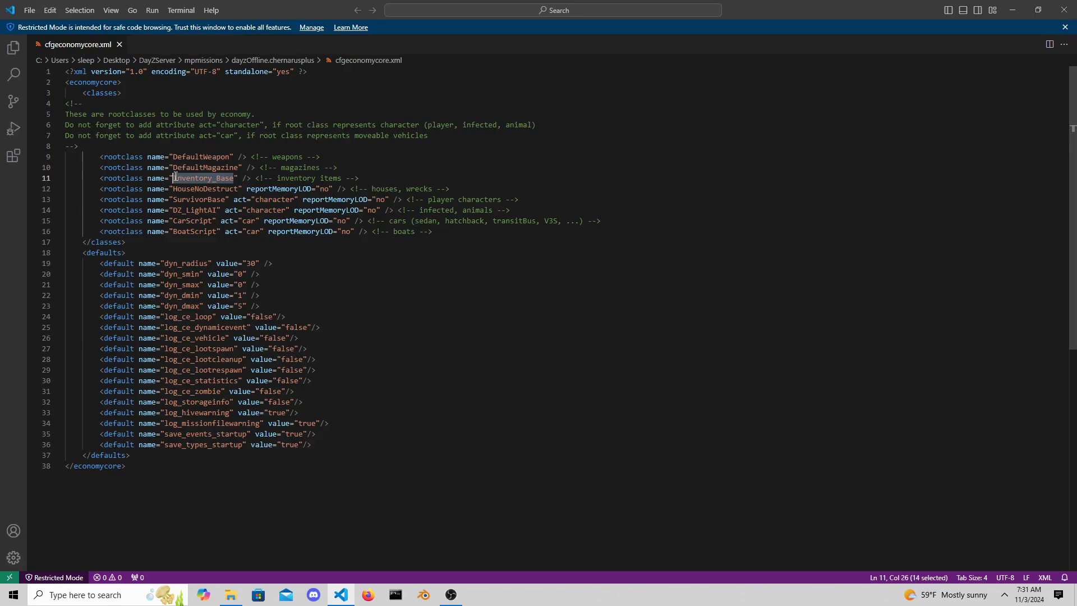
click(239, 178)
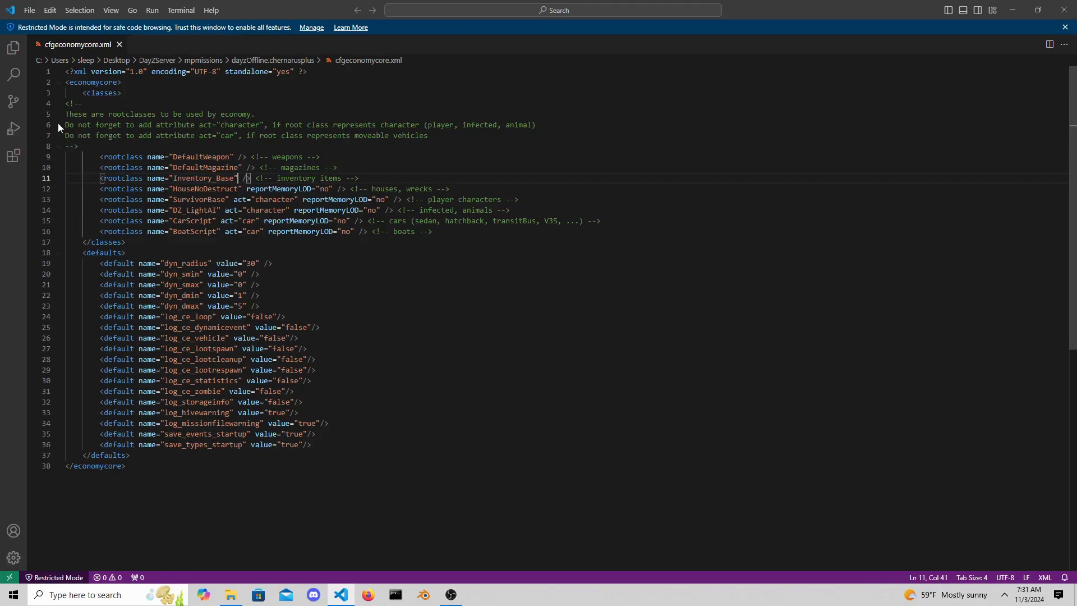
click(66, 253)
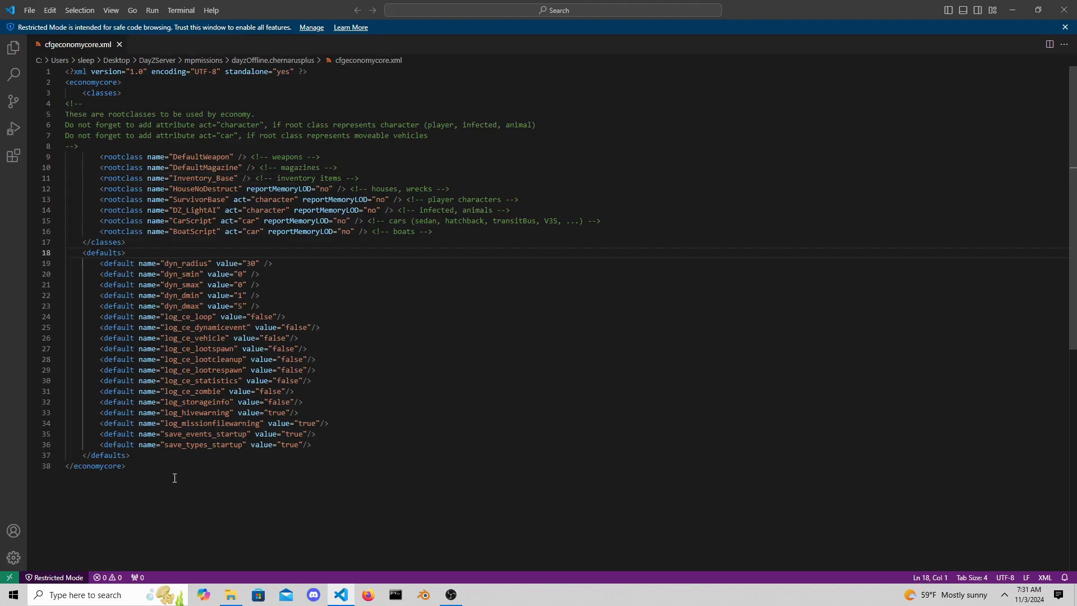
drag(174, 478, 55, 78)
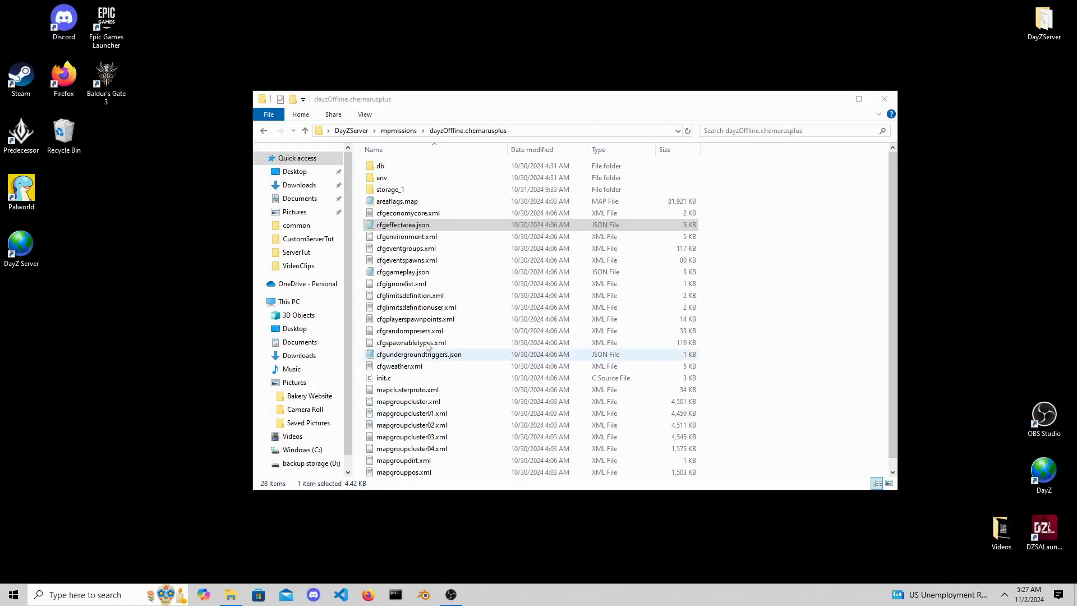
- Open cfgeffectarea.json from the mission folder in Visual Studio Code
right_click(459, 223)
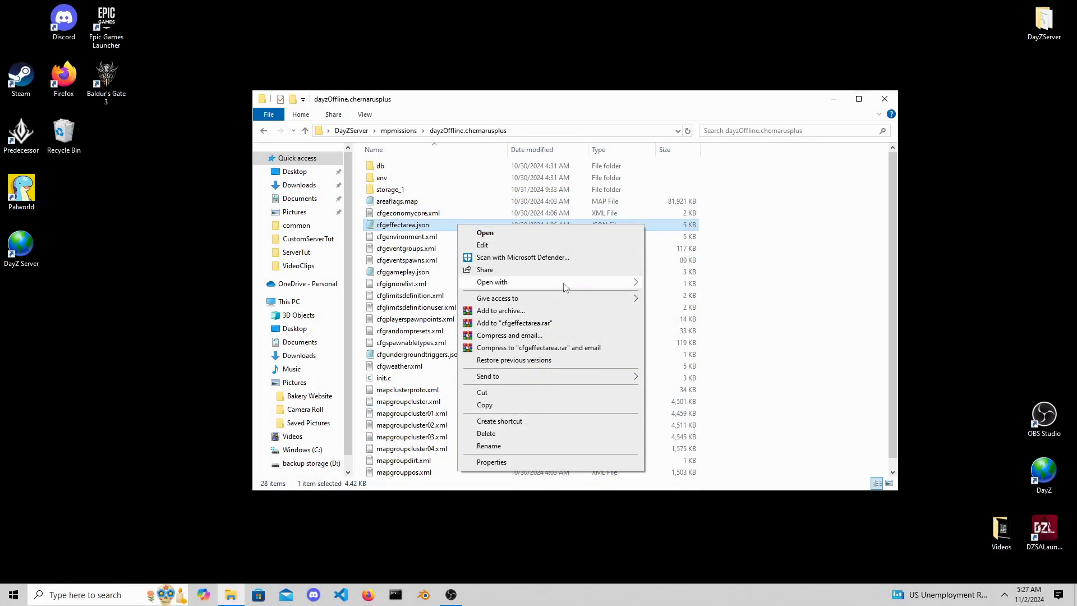
mouse_move(642, 284)
click(701, 312)
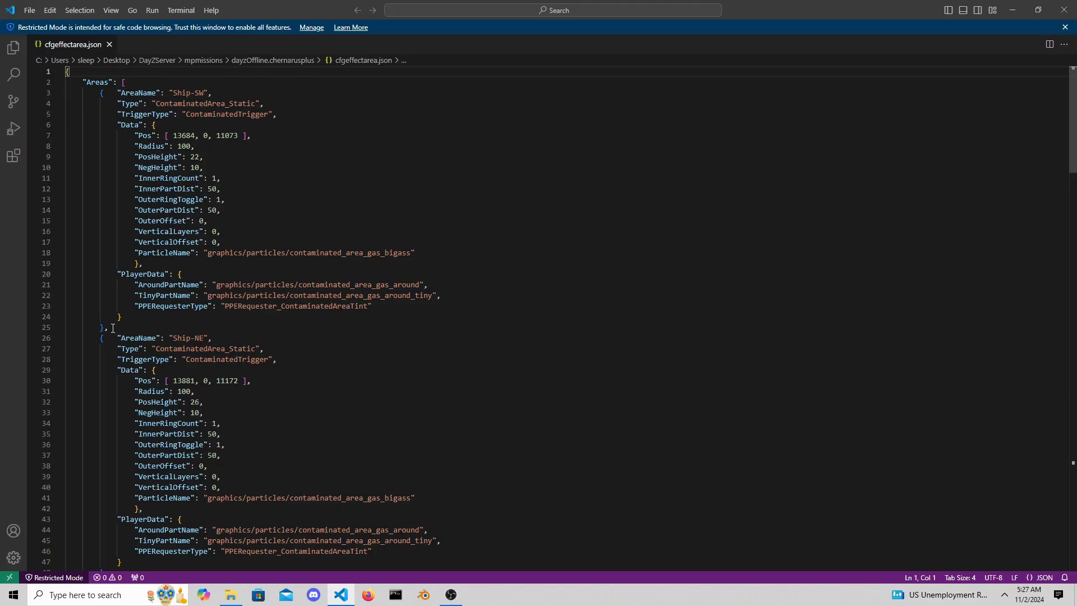
- Examine the Ship-SW area entry, including its area name, type, trigger type and Data block
drag(112, 328, 64, 93)
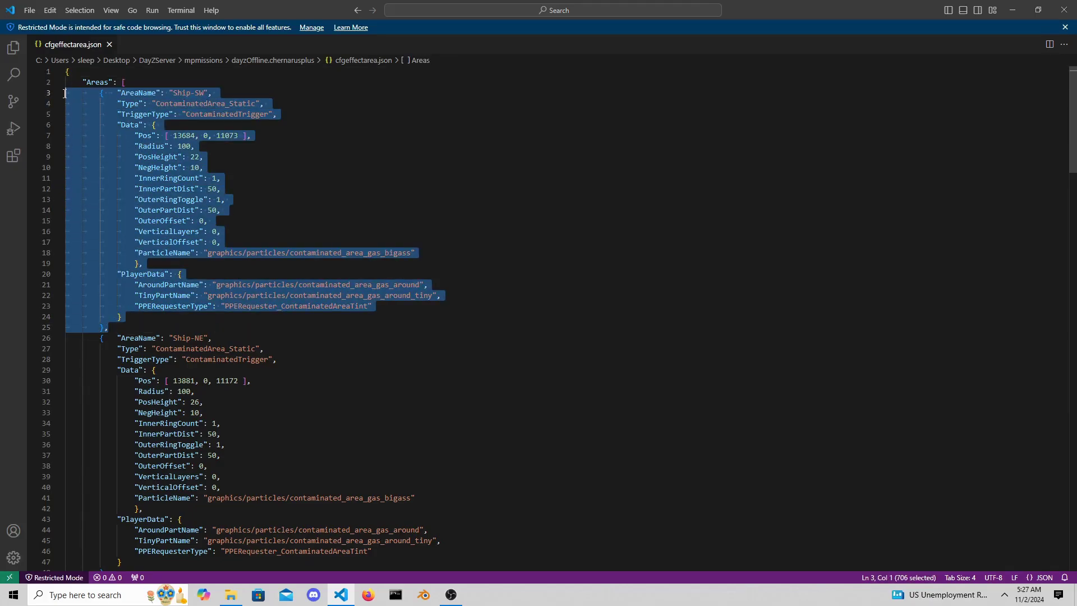
click(280, 103)
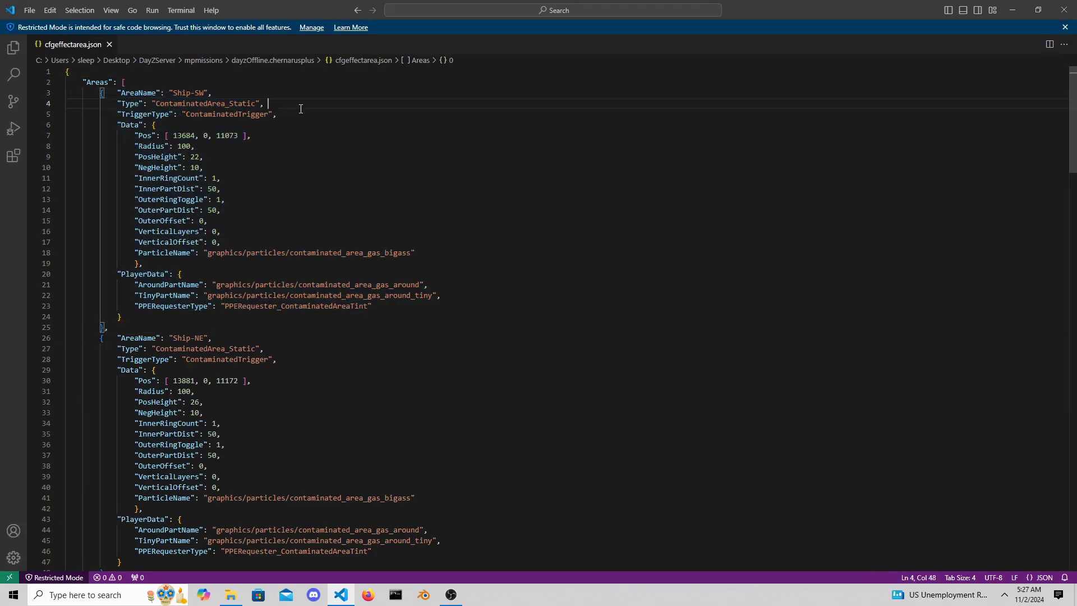
drag(119, 93, 220, 92)
drag(278, 114, 57, 105)
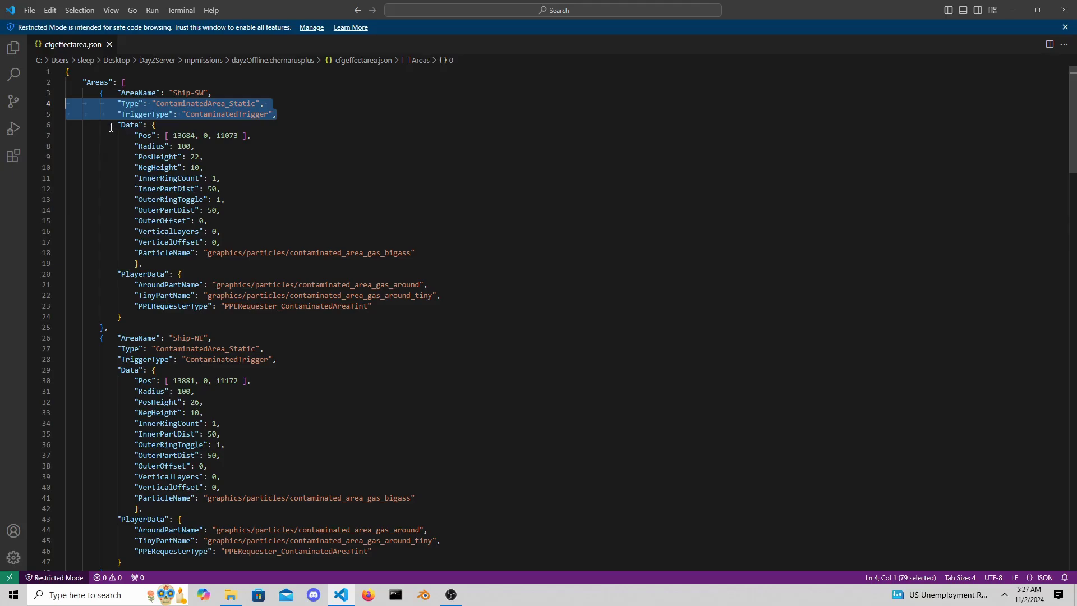
drag(111, 125, 269, 269)
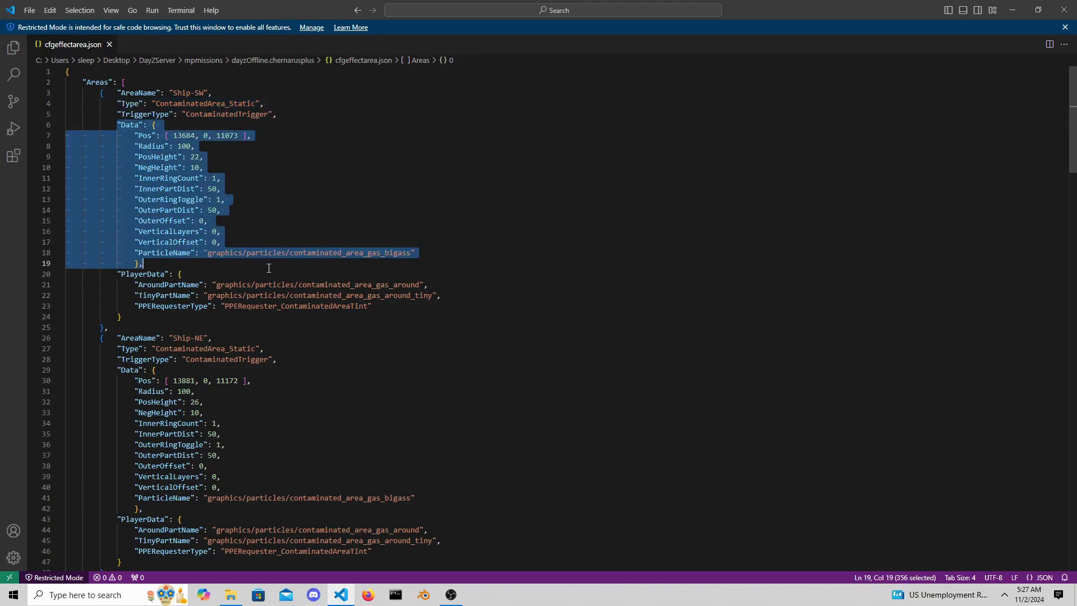
click(563, 249)
- Read through the remaining contaminated area entries and the SafePositions coordinate list down to the file's end
scroll(256, 338, down, 4)
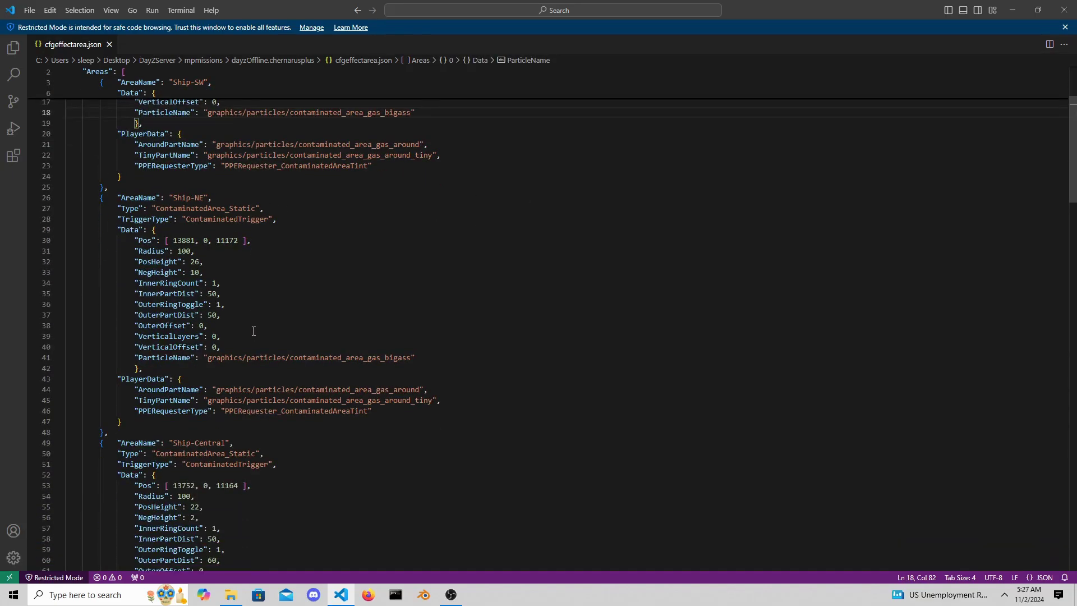
scroll(254, 331, down, 8)
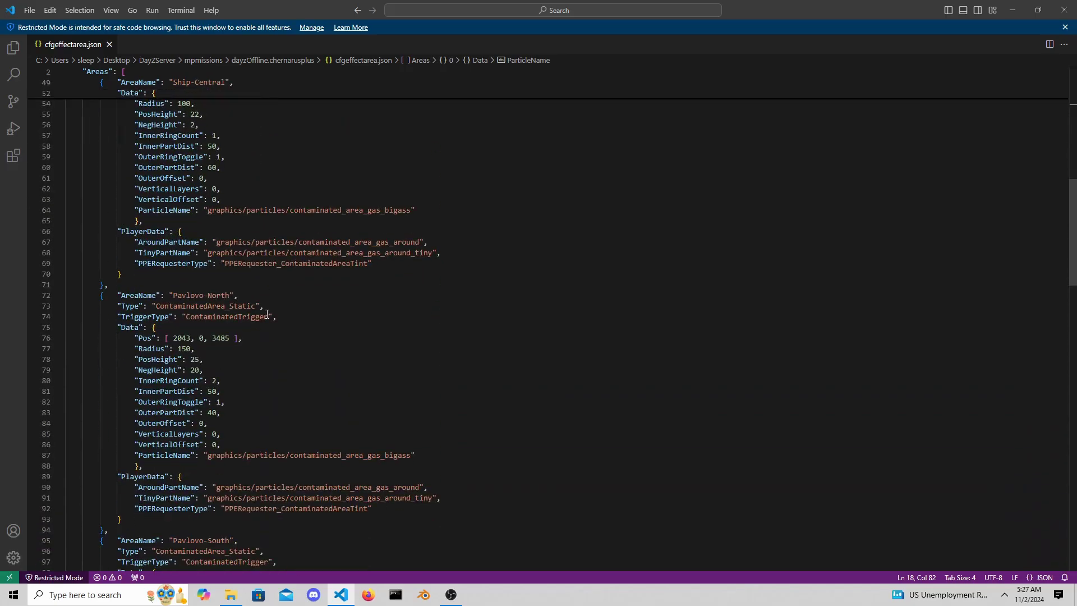
scroll(268, 310, down, 20)
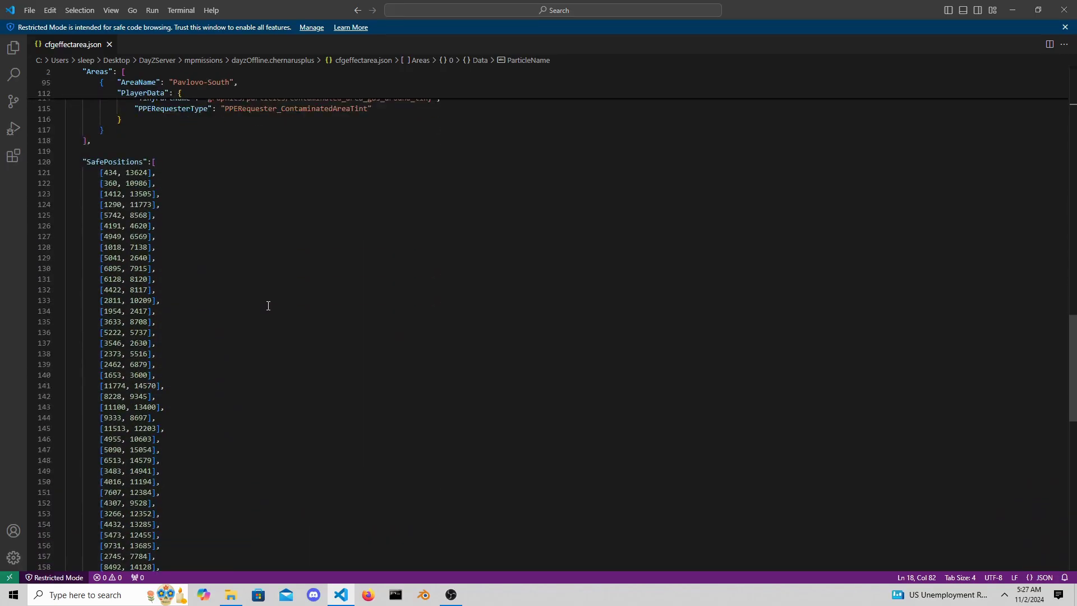
scroll(269, 305, down, 18)
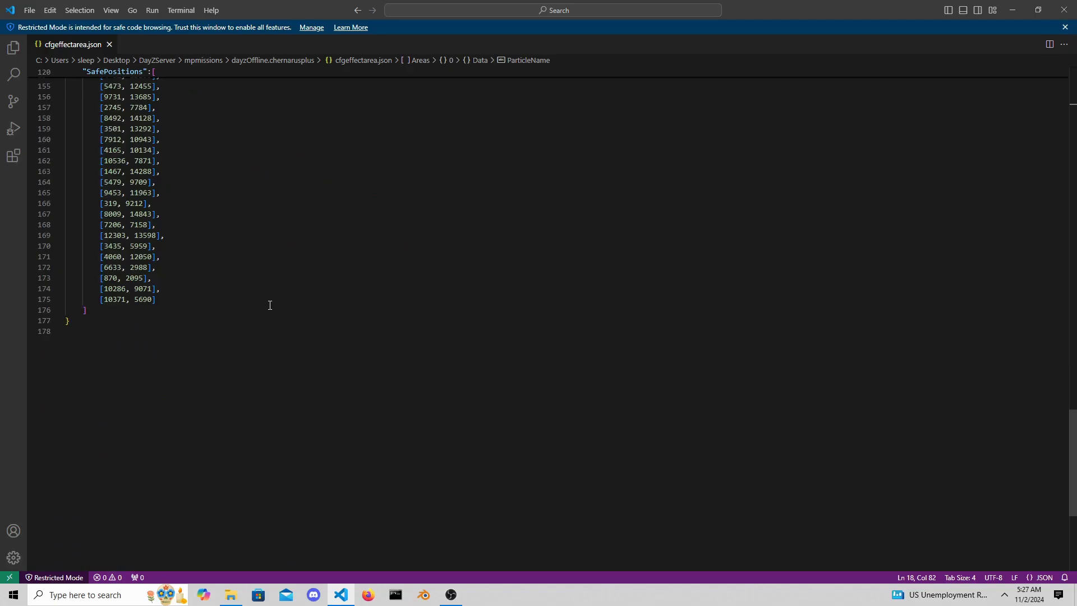
scroll(268, 306, up, 20)
scroll(270, 304, up, 3)
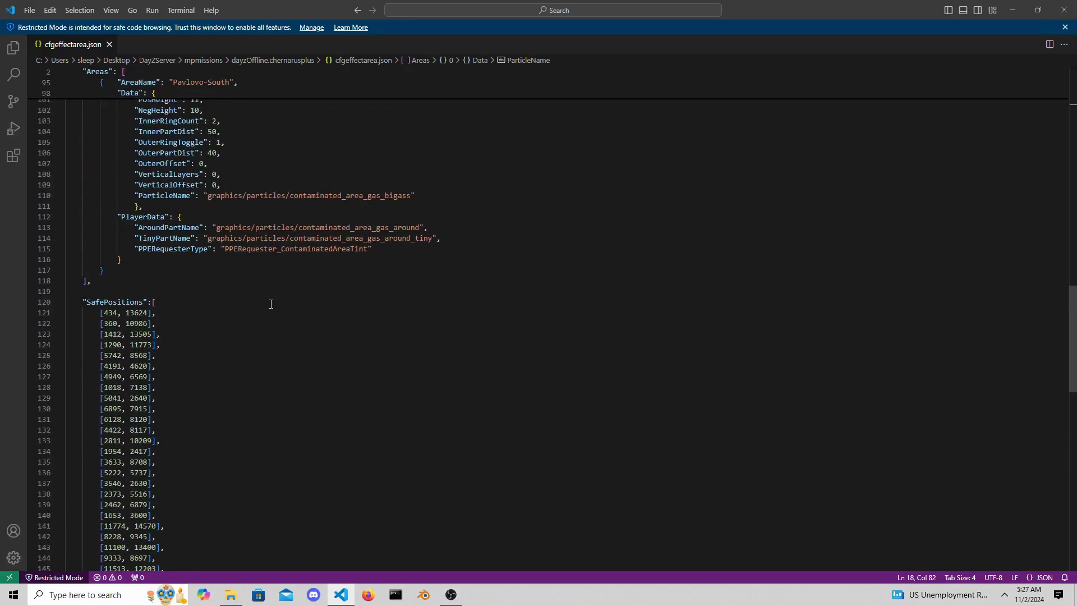
scroll(271, 304, down, 2)
drag(165, 223, 83, 220)
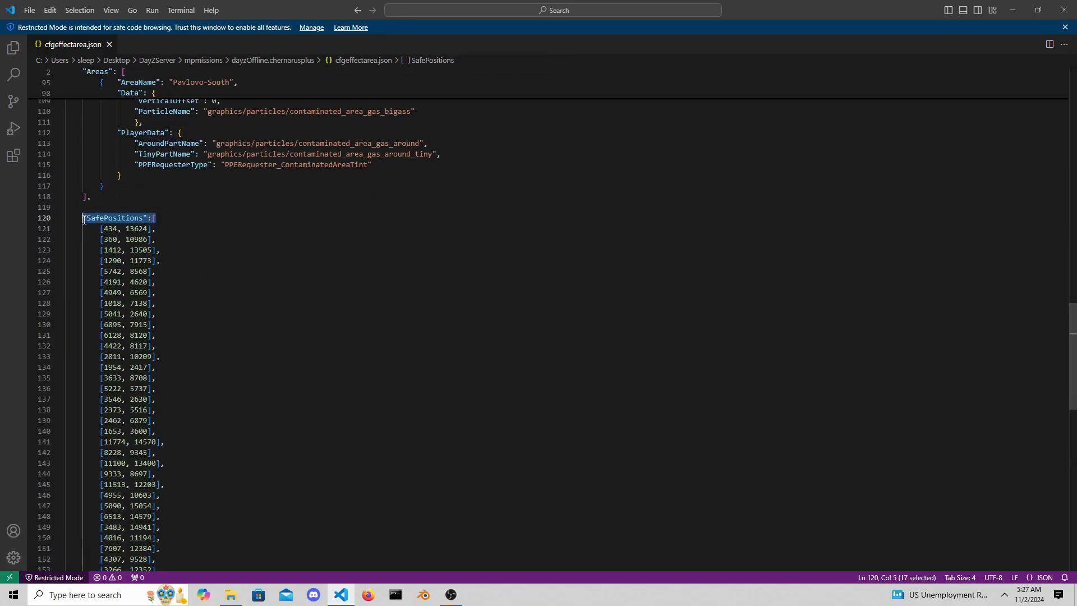
scroll(225, 248, down, 18)
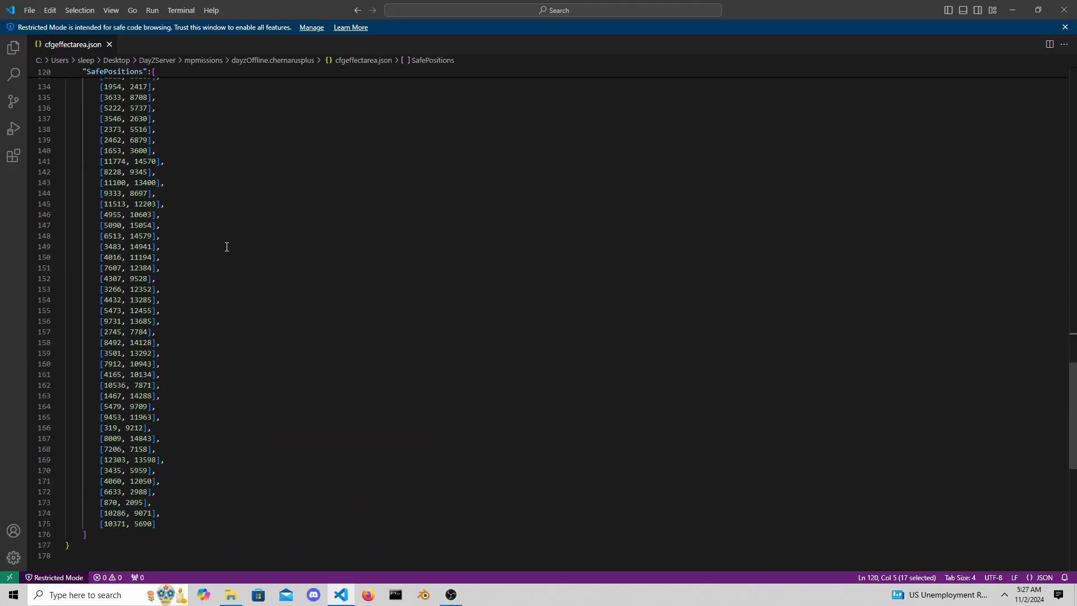
- Review the Pavlovo-South area entry above the SafePositions list and close cfgeffectarea.json with the editor
scroll(226, 247, up, 15)
scroll(226, 247, up, 8)
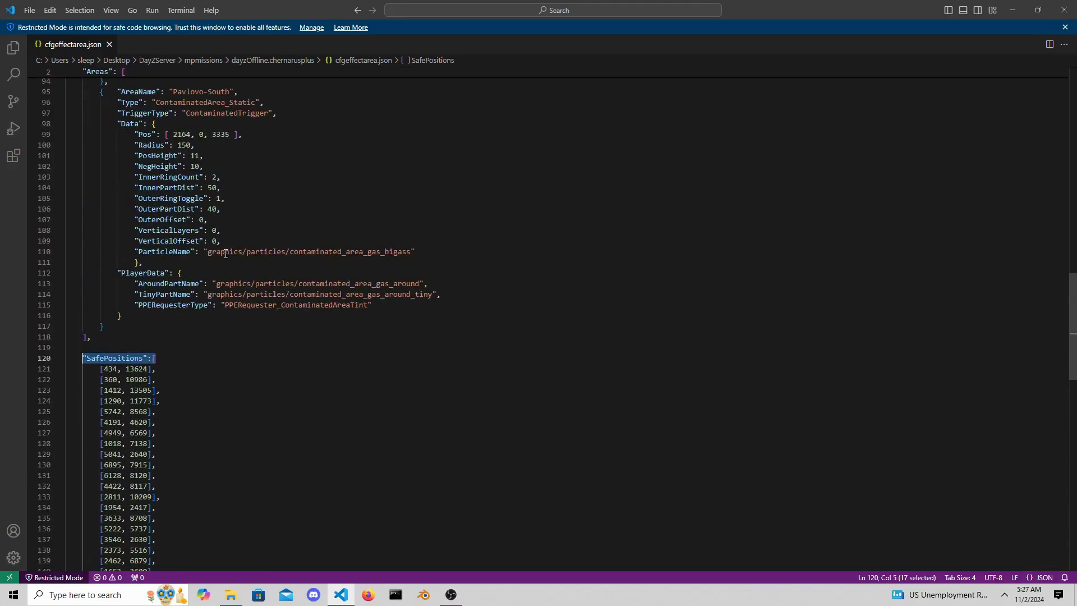
scroll(244, 314, up, 4)
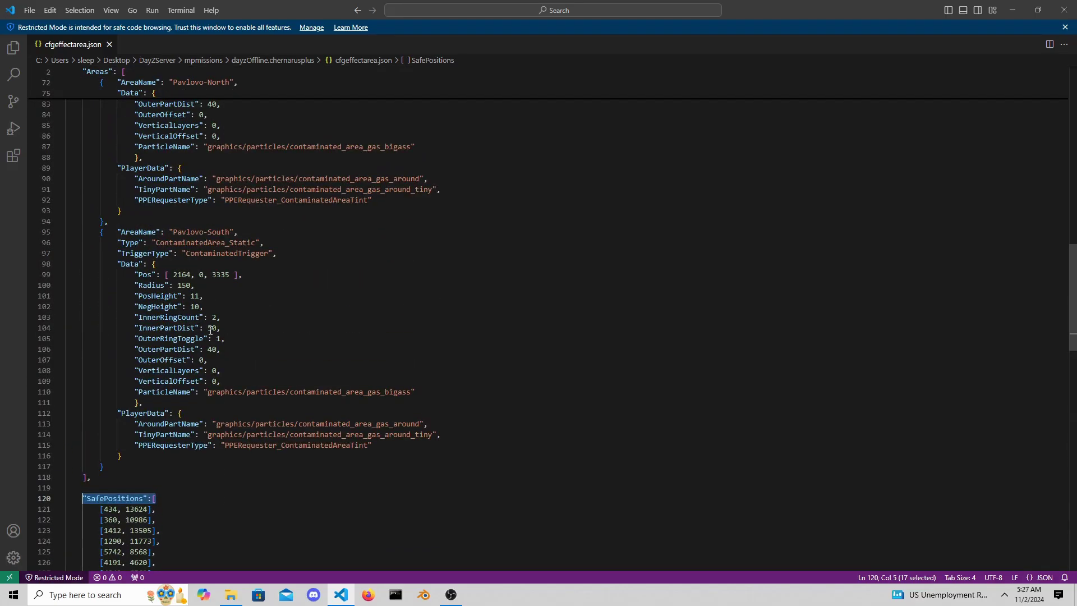
click(294, 253)
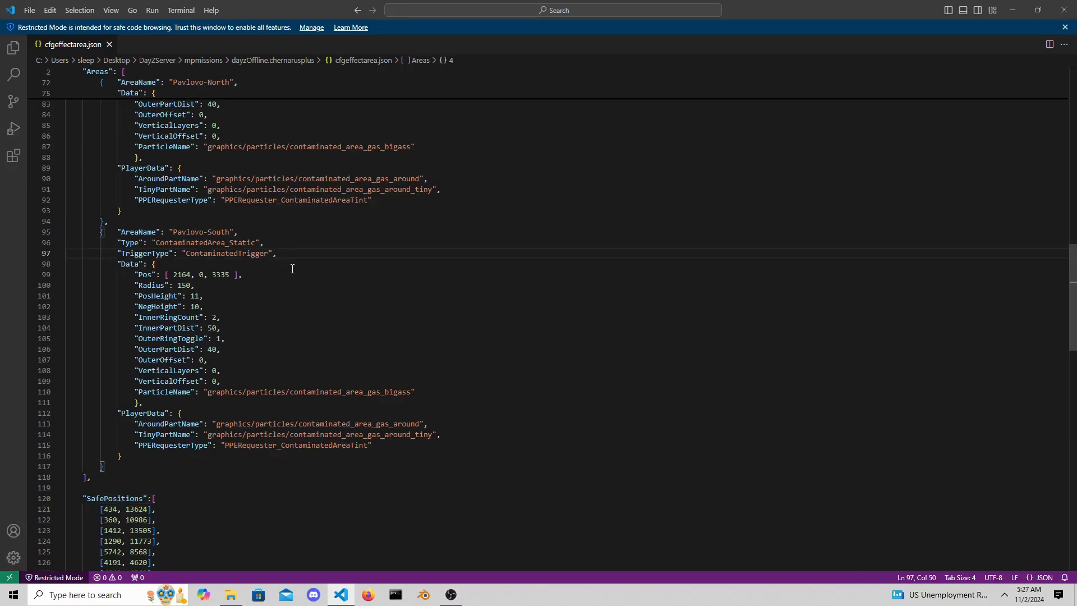
click(1064, 9)
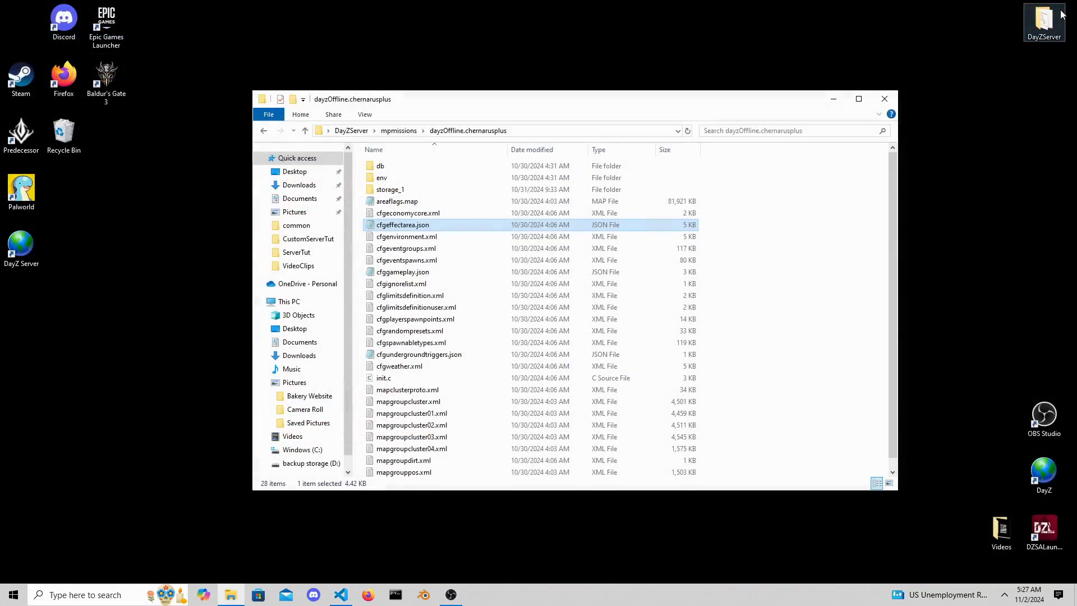
- Open cfgenvironment.xml from the mission folder in Visual Studio Code
right_click(416, 241)
mouse_move(504, 300)
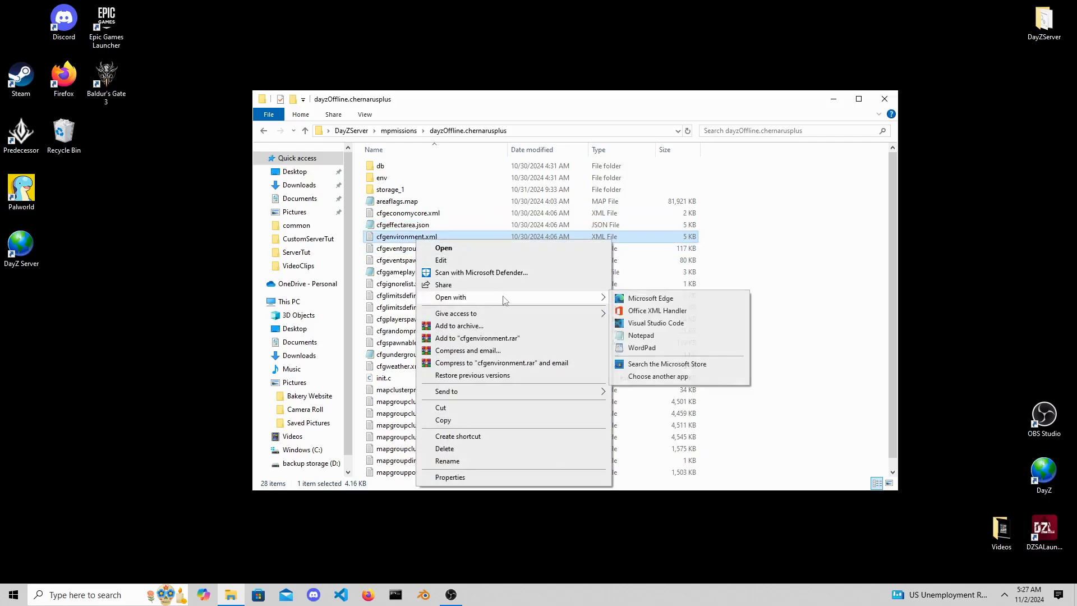
click(656, 322)
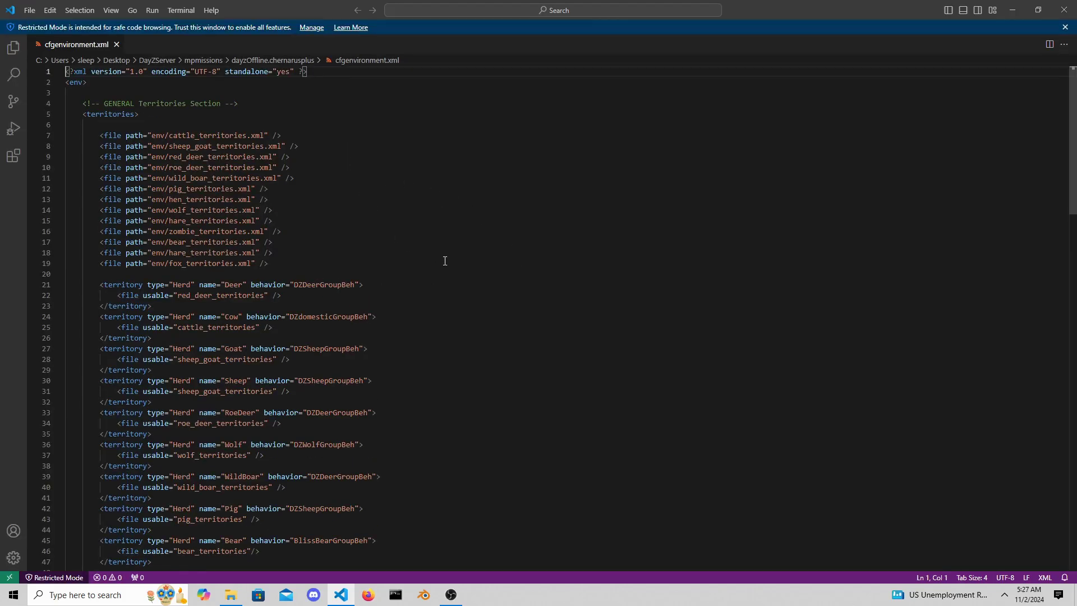
- Read the territory file paths, the herd territories and the AmbientHen block in cfgenvironment.xml, and close the editor
scroll(374, 255, down, 1)
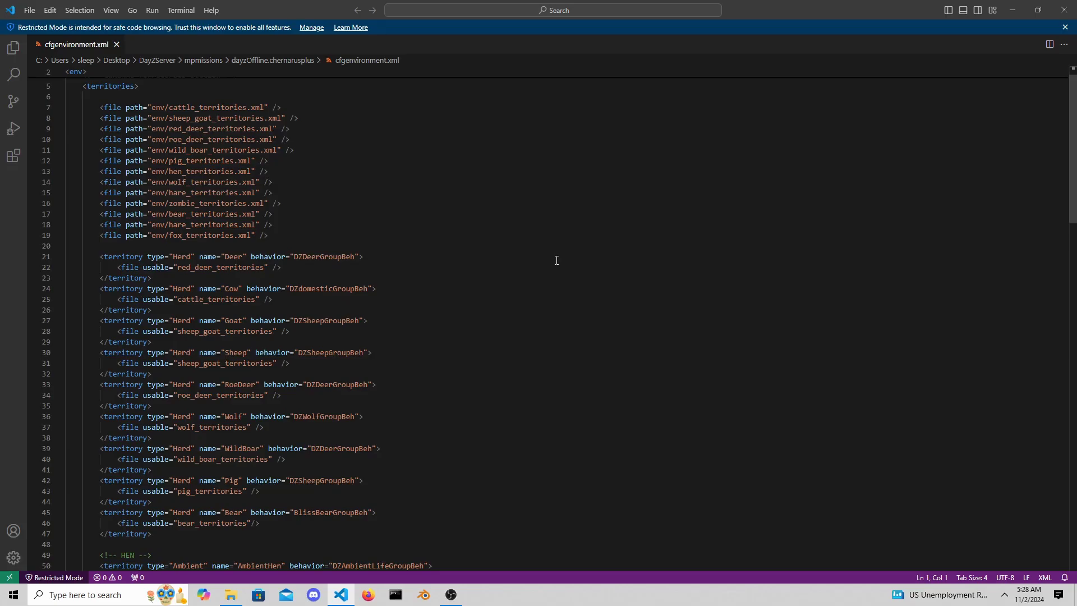
scroll(557, 260, down, 1)
scroll(556, 261, down, 20)
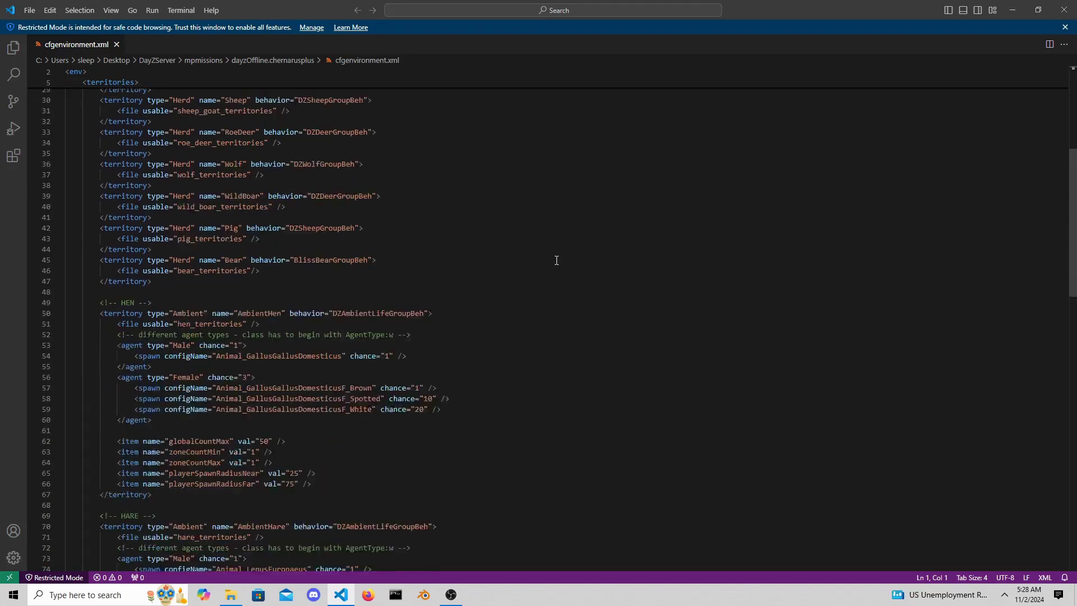
scroll(557, 260, up, 20)
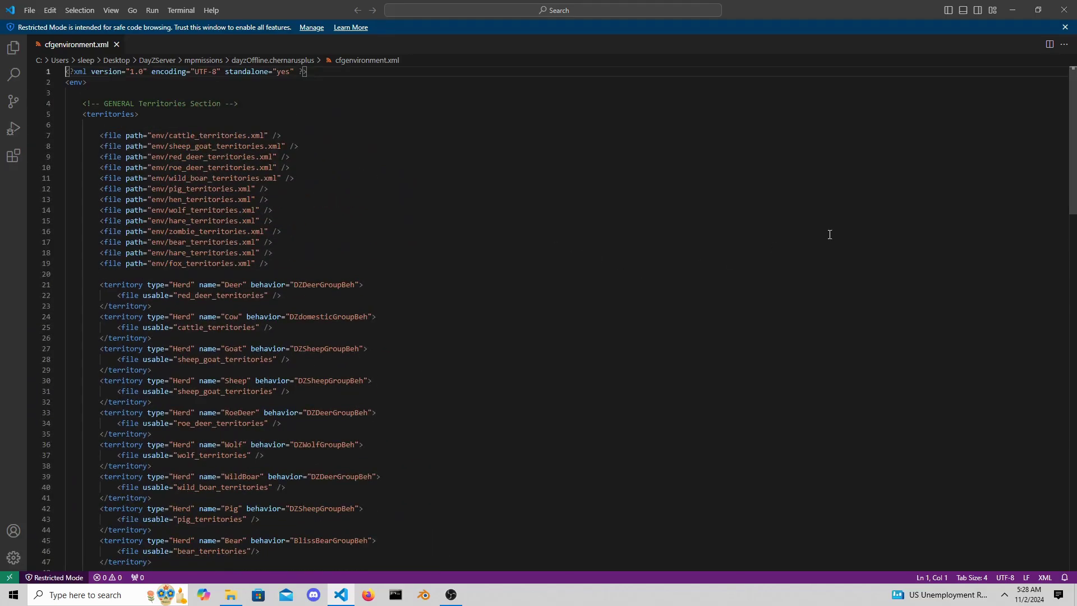
click(1065, 10)
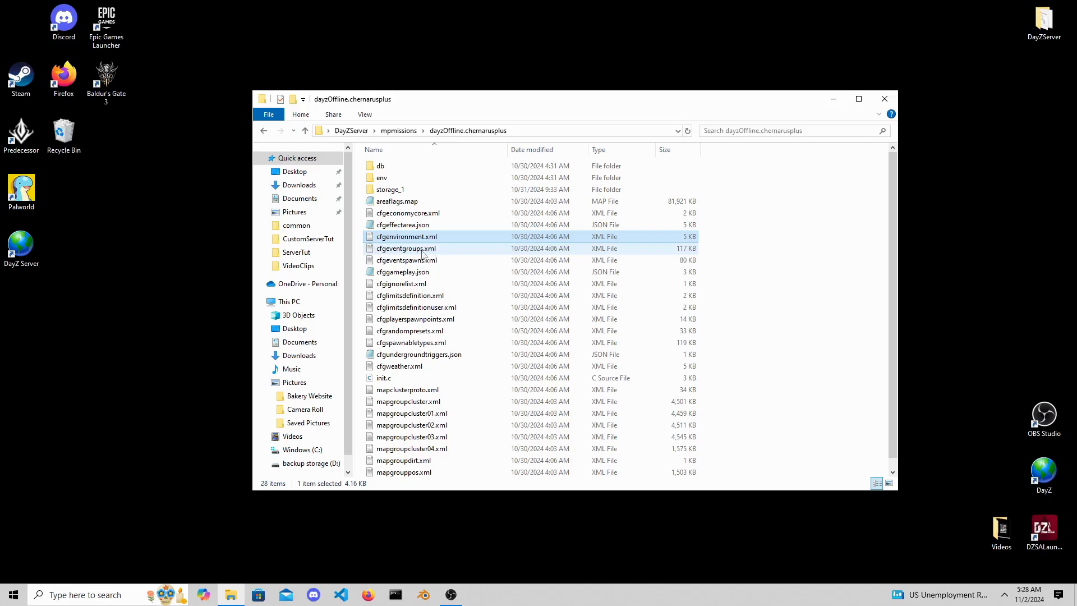
- Open cfgeventgroups.xml in Visual Studio Code and browse its abandoned train groups down to the Train_Accident entries
double_click(400, 249)
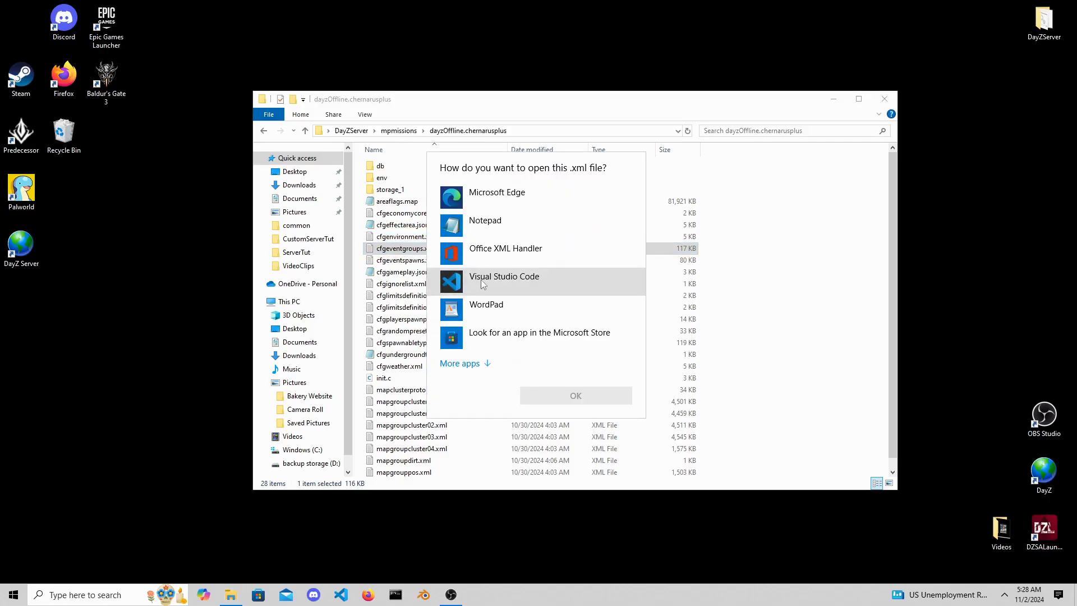
click(480, 281)
click(588, 401)
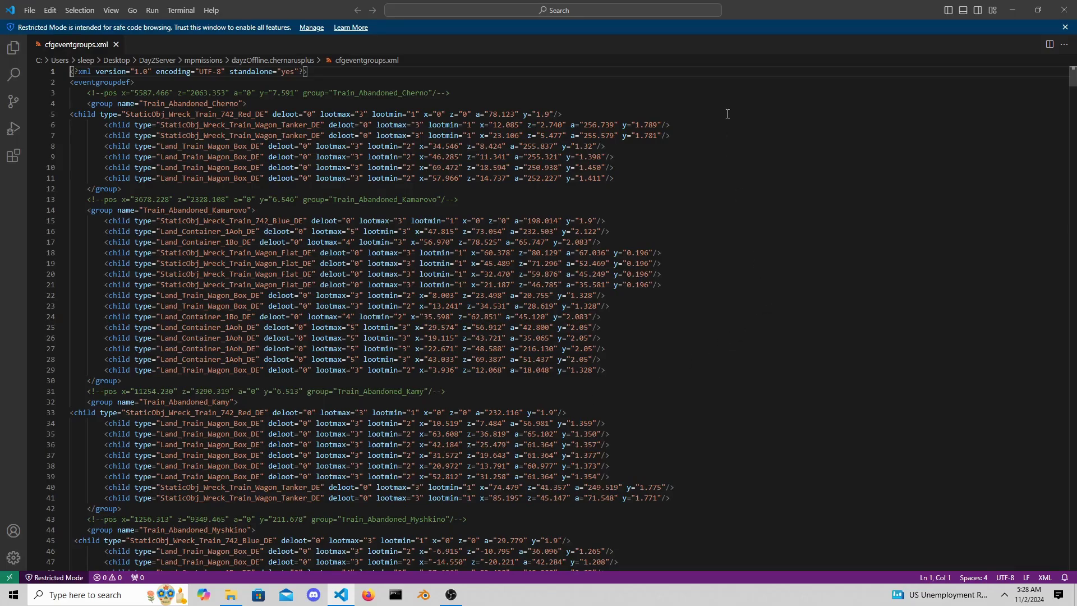
scroll(727, 114, down, 7)
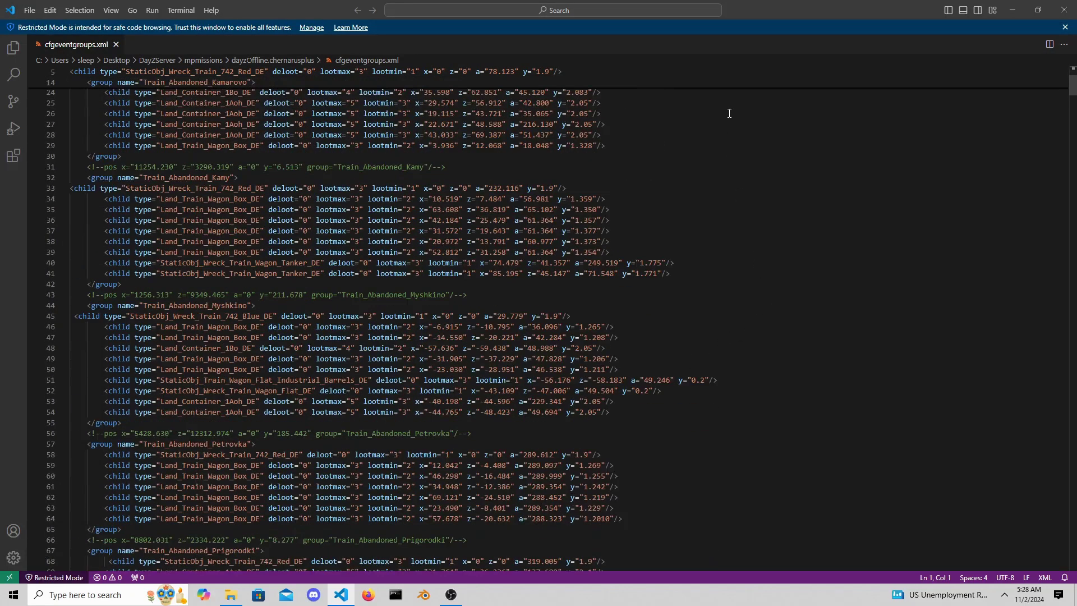
scroll(780, 259, down, 20)
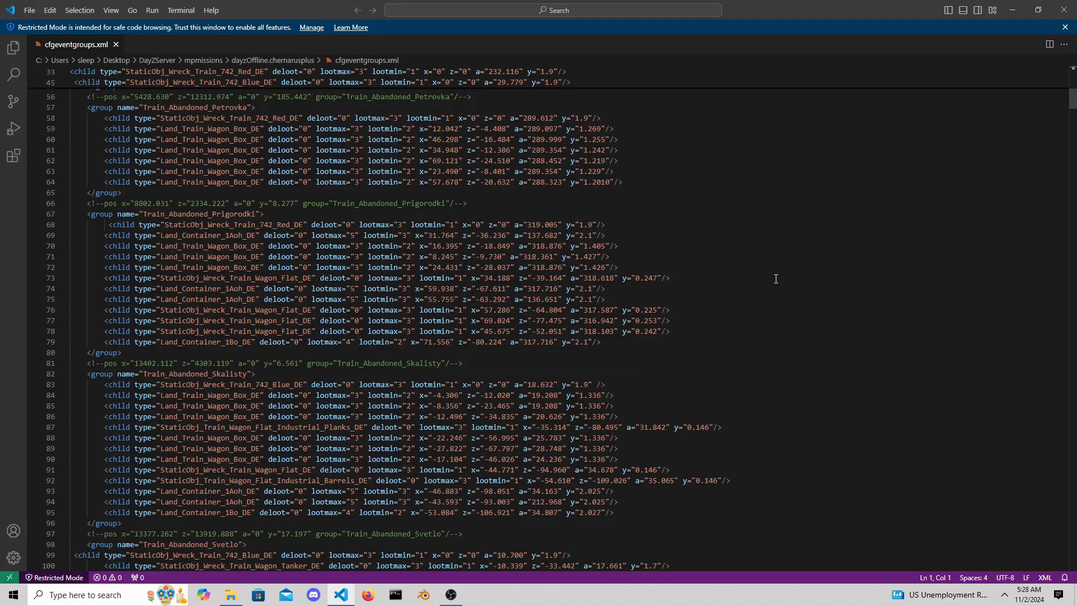
scroll(776, 279, down, 6)
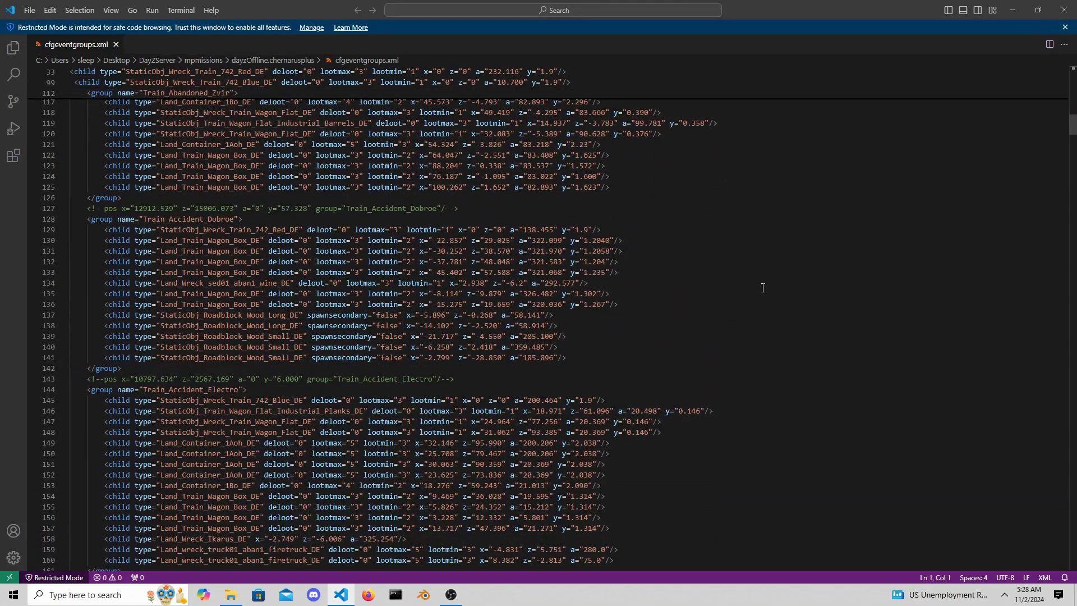
- Examine the Train_Accident_Dobroe group and the list of child objects inside it
drag(579, 357, 71, 219)
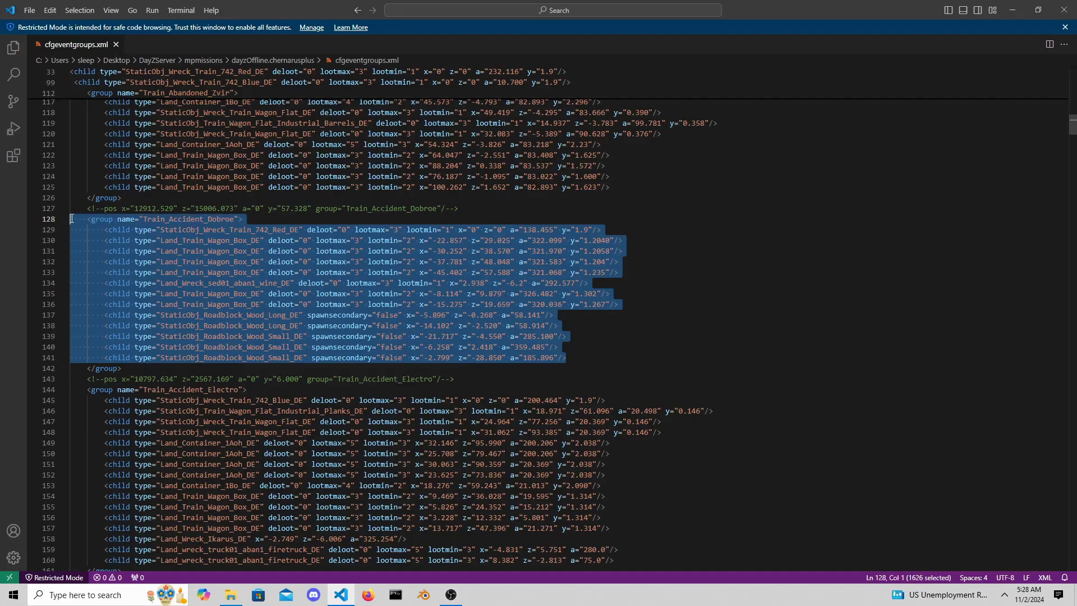
click(337, 218)
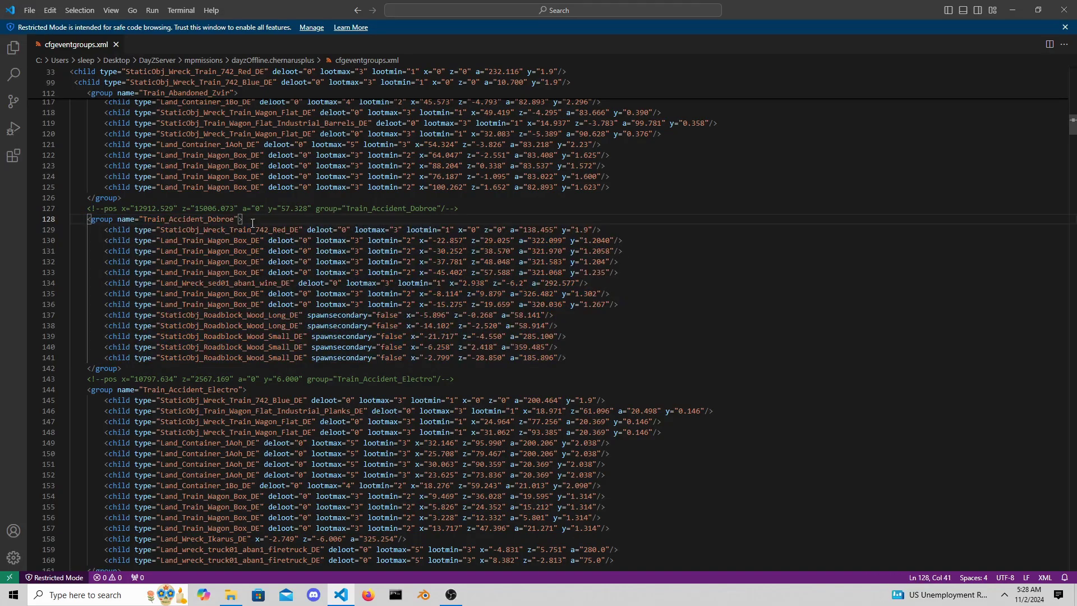
click(105, 231)
drag(96, 231, 640, 354)
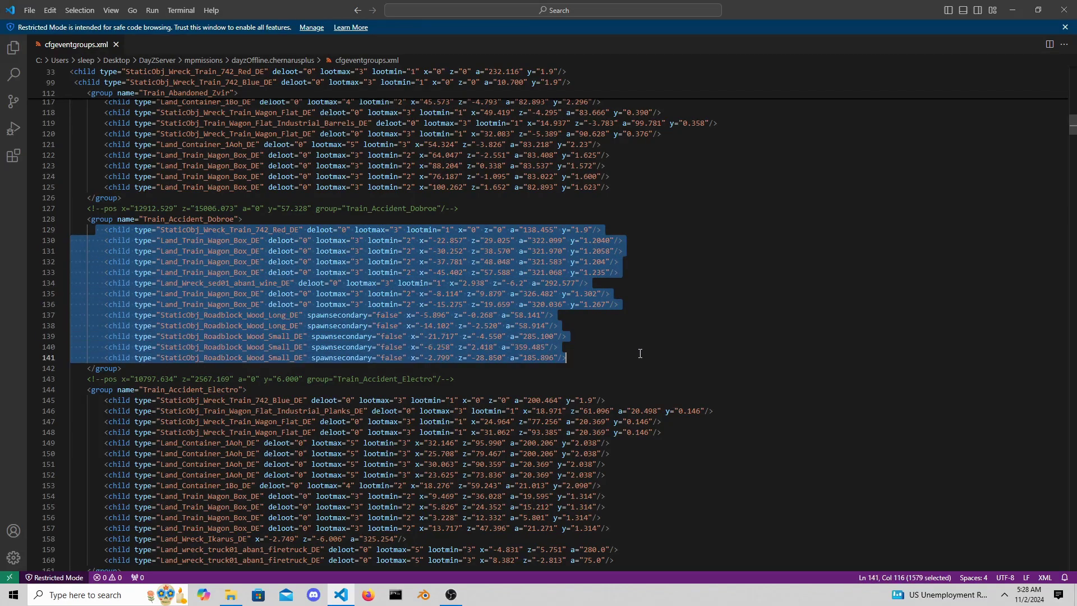
click(630, 364)
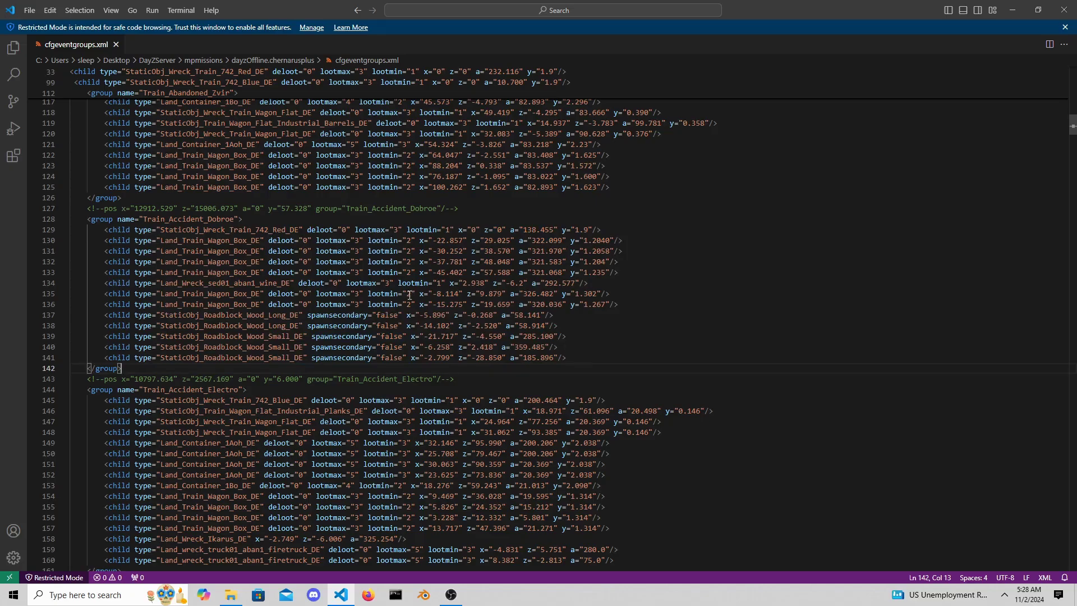
- Inspect the coordinates of a Land_Train_Wagon_Box_DE child in the Dobroe group, review the whole group again and close cfgeventgroups.xml
drag(410, 294, 612, 296)
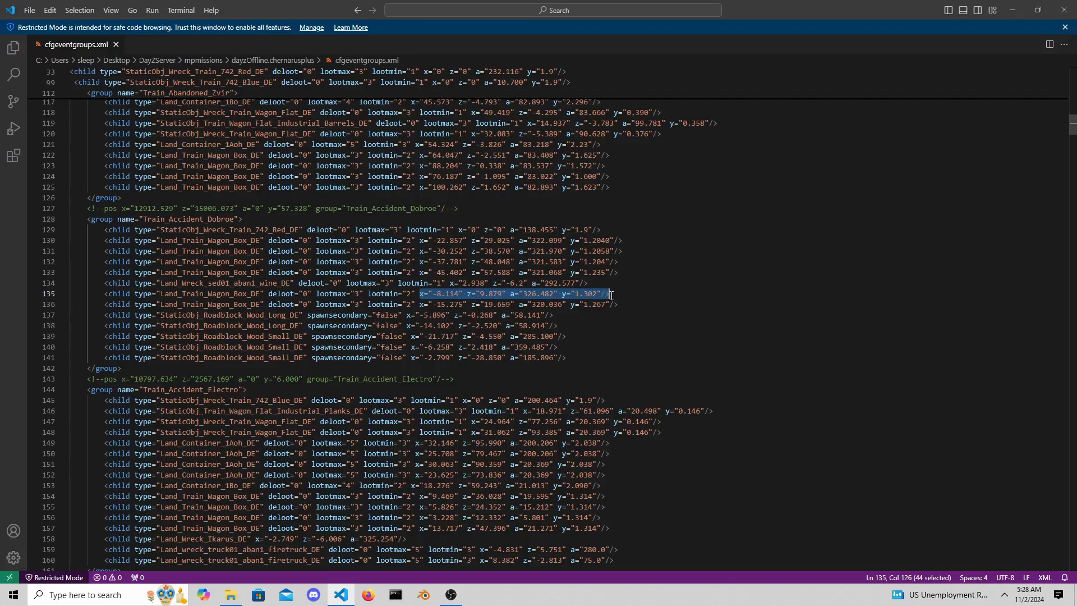
click(629, 296)
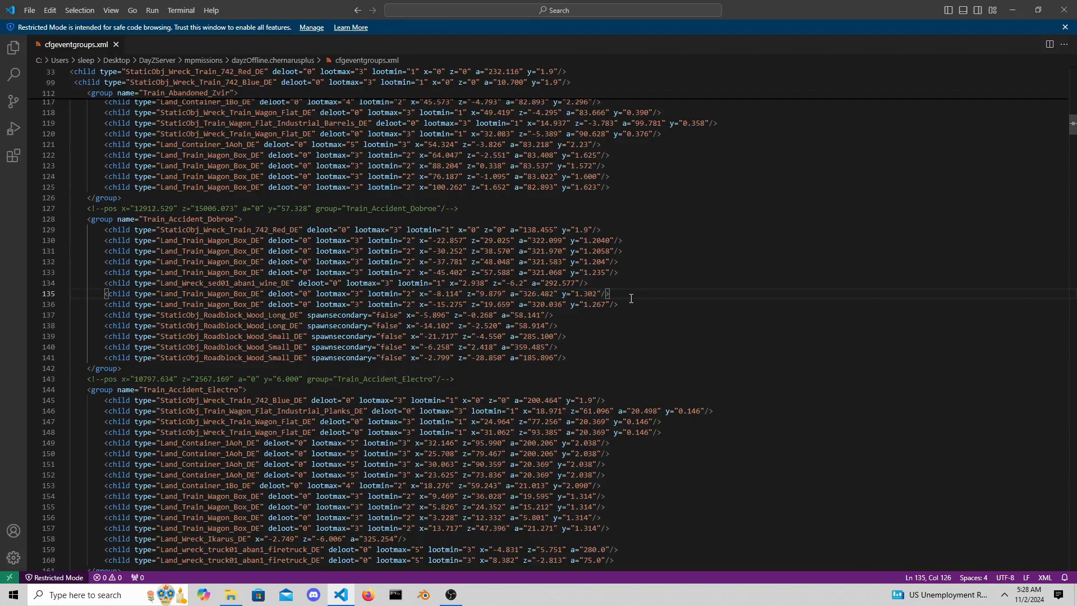
drag(611, 358, 69, 222)
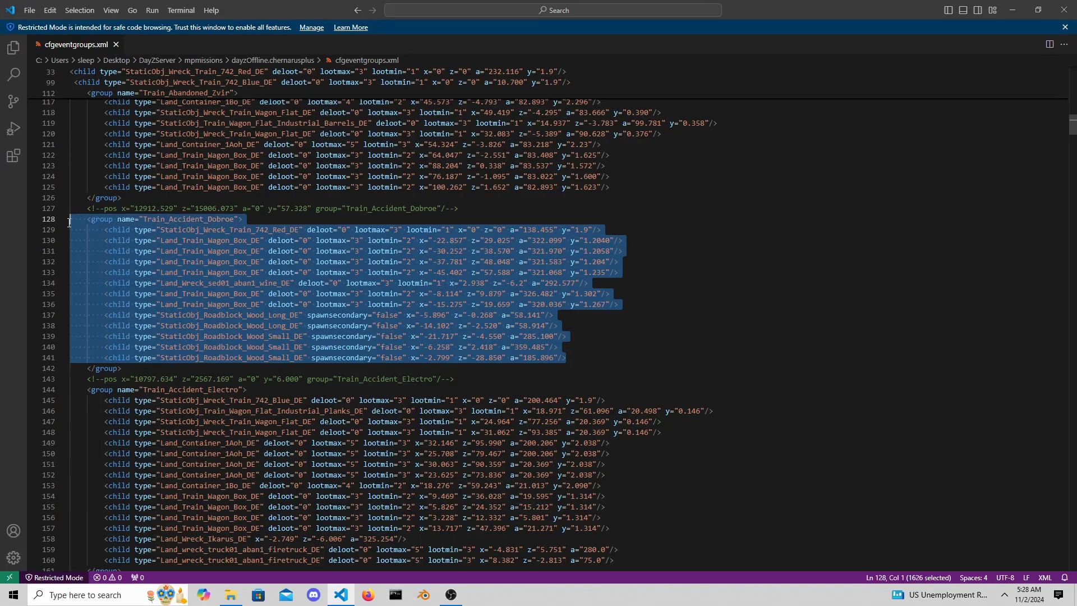
click(629, 366)
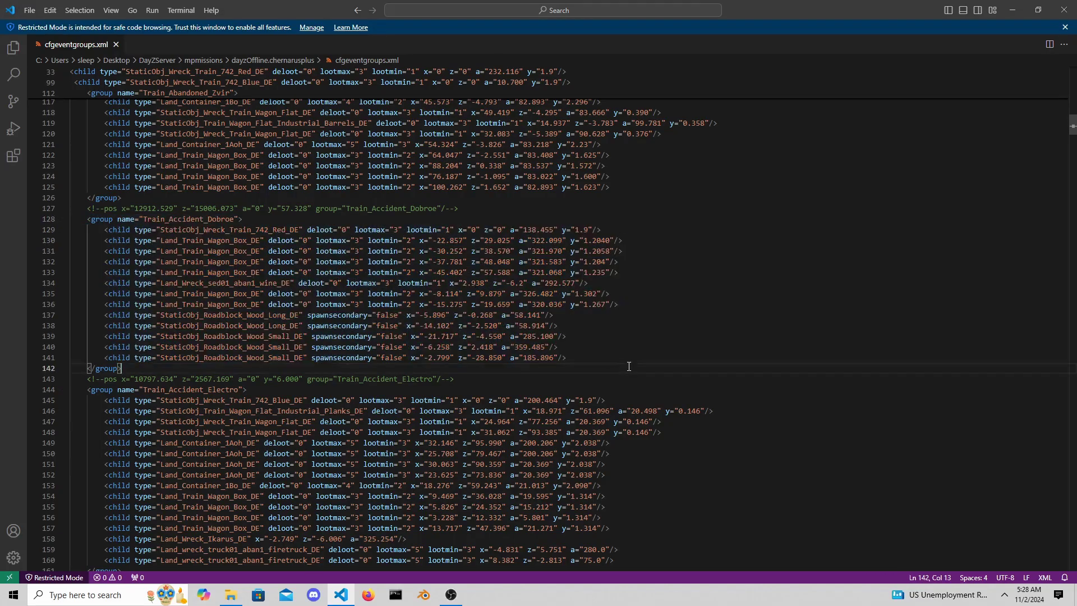
click(1064, 10)
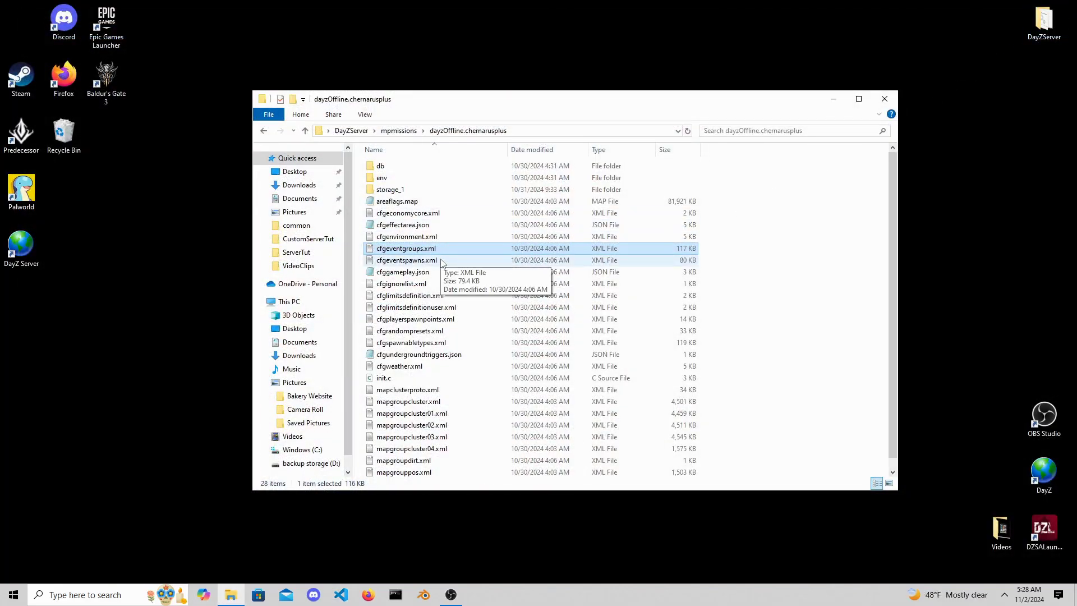
- Open cfgeventspawns.xml from the mission folder in Visual Studio Code
double_click(441, 261)
click(508, 287)
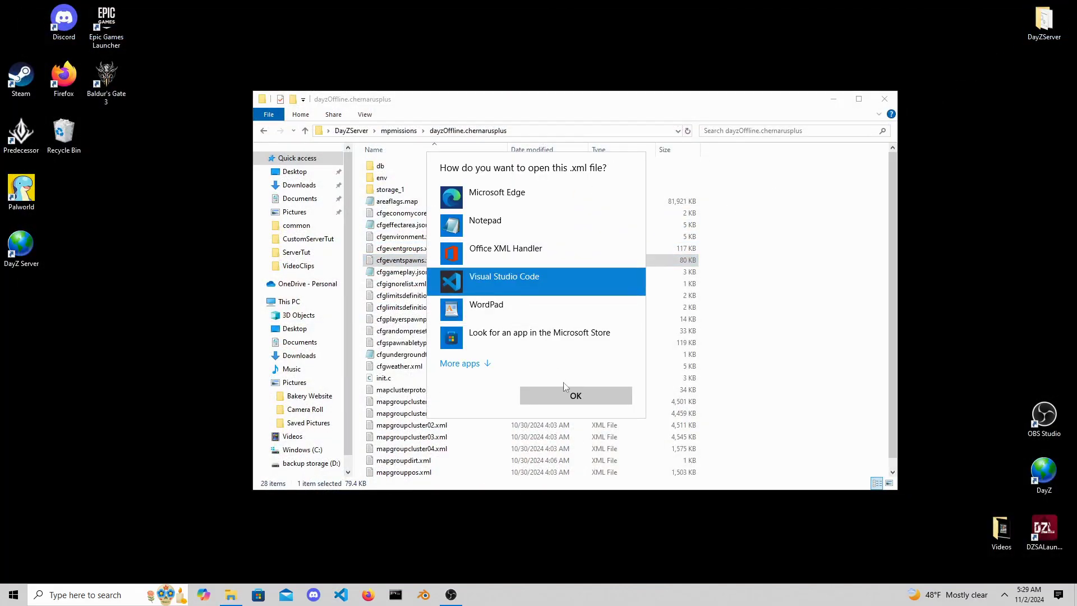
click(578, 392)
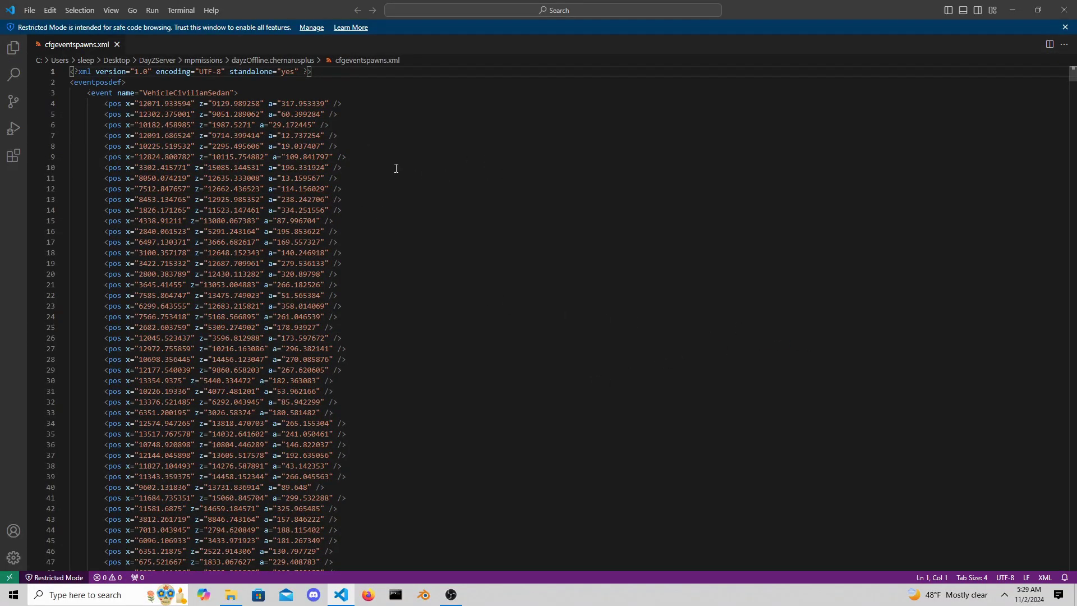
- Examine the VehicleCivilianSedan event name and its list of spawn position coordinates
drag(99, 106, 353, 98)
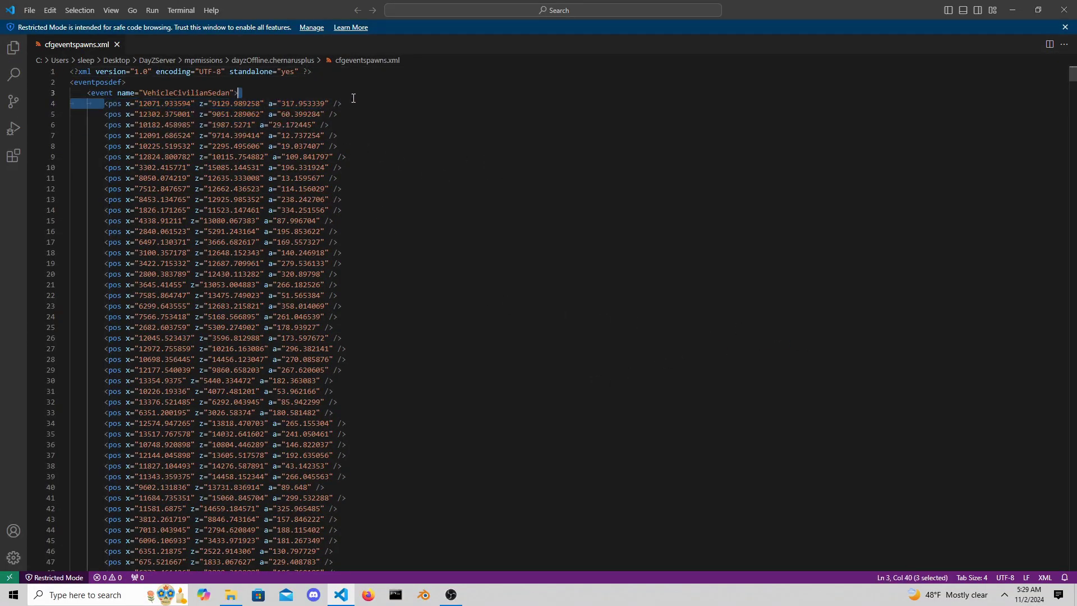
drag(257, 89, 143, 92)
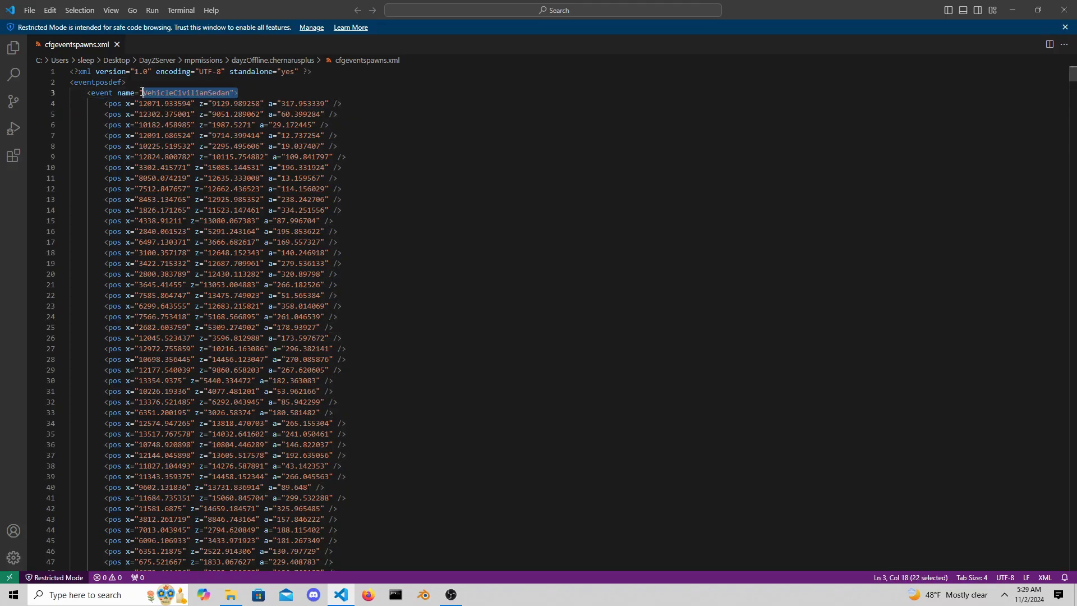
scroll(364, 153, down, 4)
scroll(364, 153, up, 5)
drag(104, 104, 270, 104)
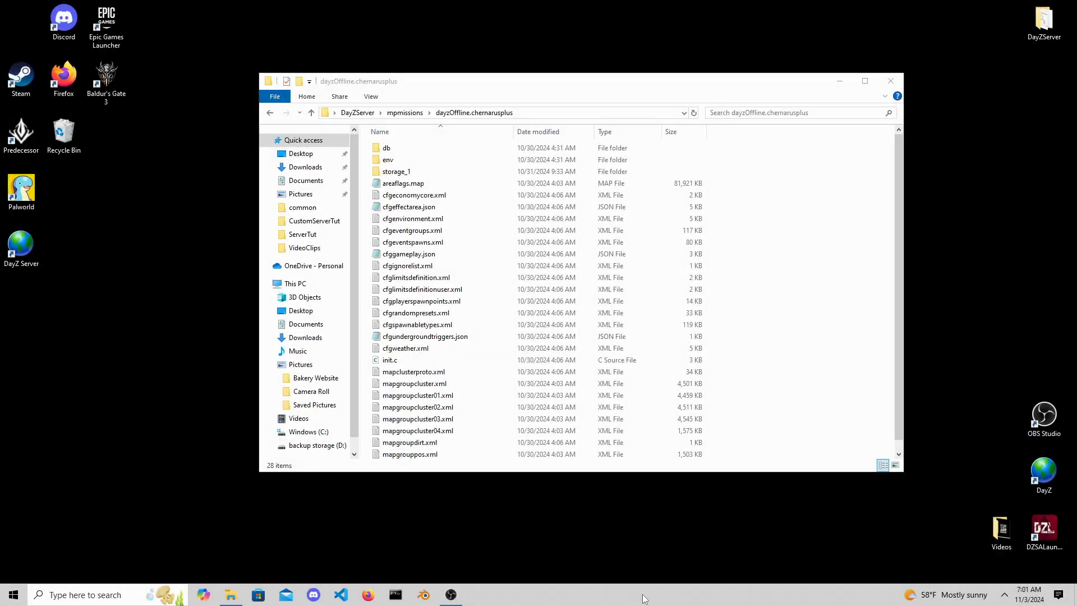
- Open cfggameplay.json from the mission folder in Visual Studio Code
right_click(444, 259)
mouse_move(553, 321)
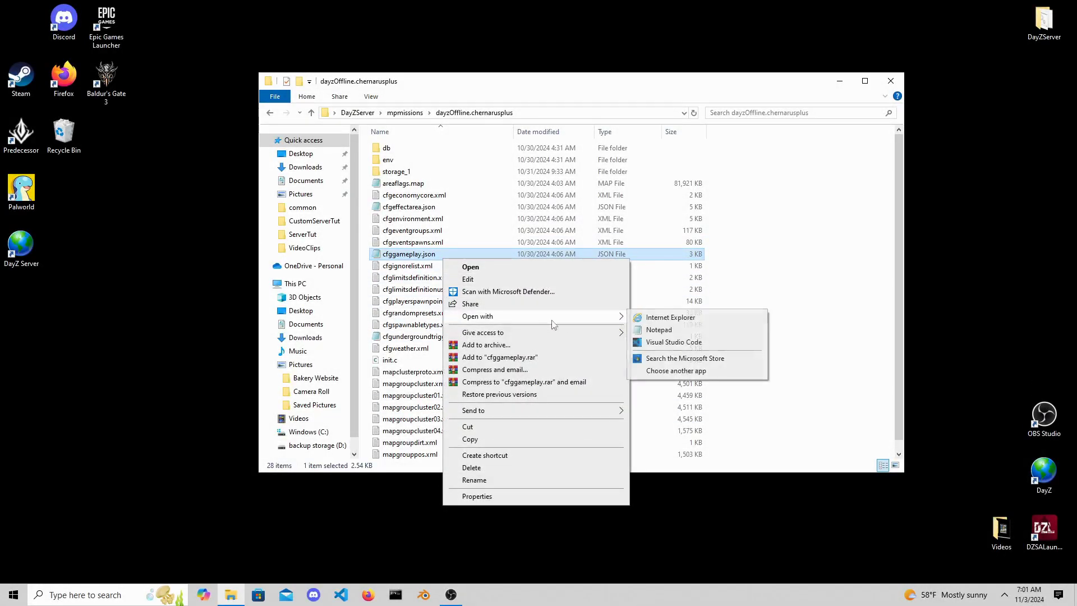
click(673, 341)
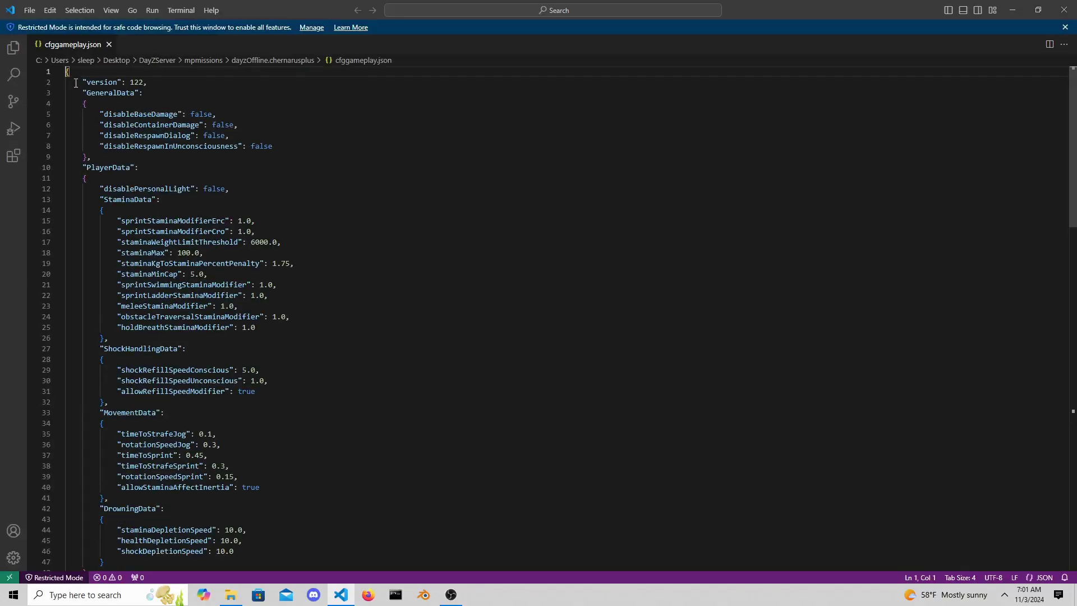
- Look over cfggameplay.json from the version line down through the ShockHandlingData block
drag(86, 88, 328, 404)
scroll(339, 541, up, 8)
scroll(341, 492, up, 10)
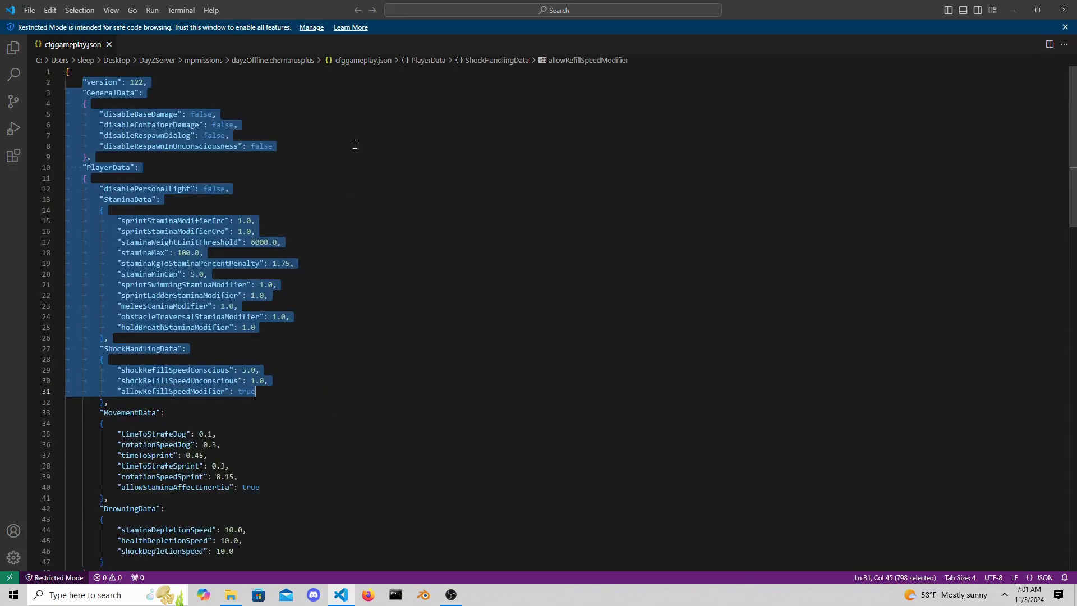
click(355, 138)
- Examine the disableBaseDamage and disableContainerDamage settings in the GeneralData block
drag(218, 114, 42, 117)
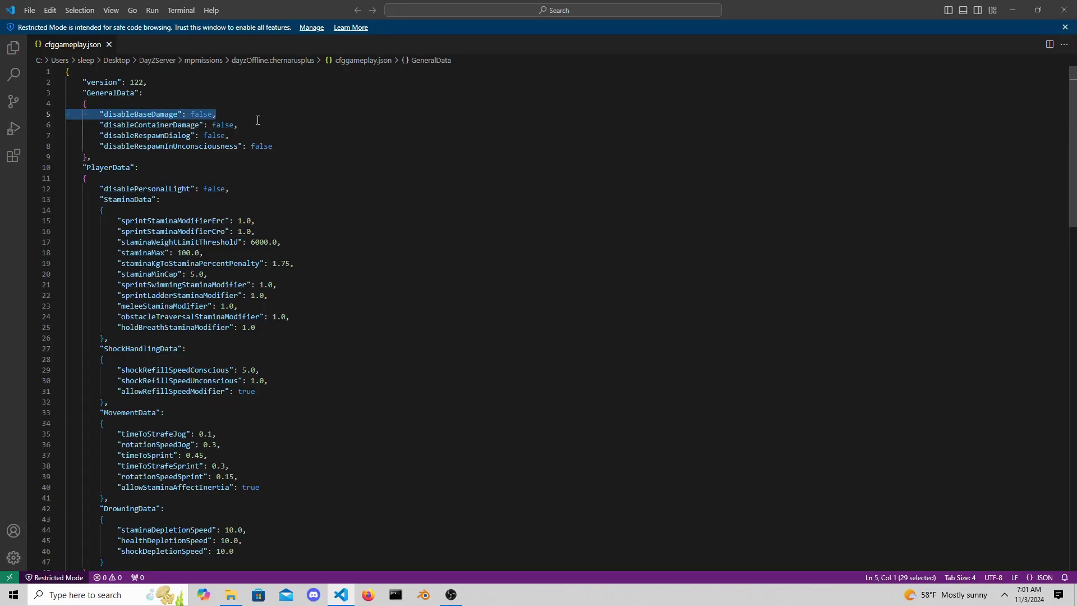
drag(257, 120, 52, 126)
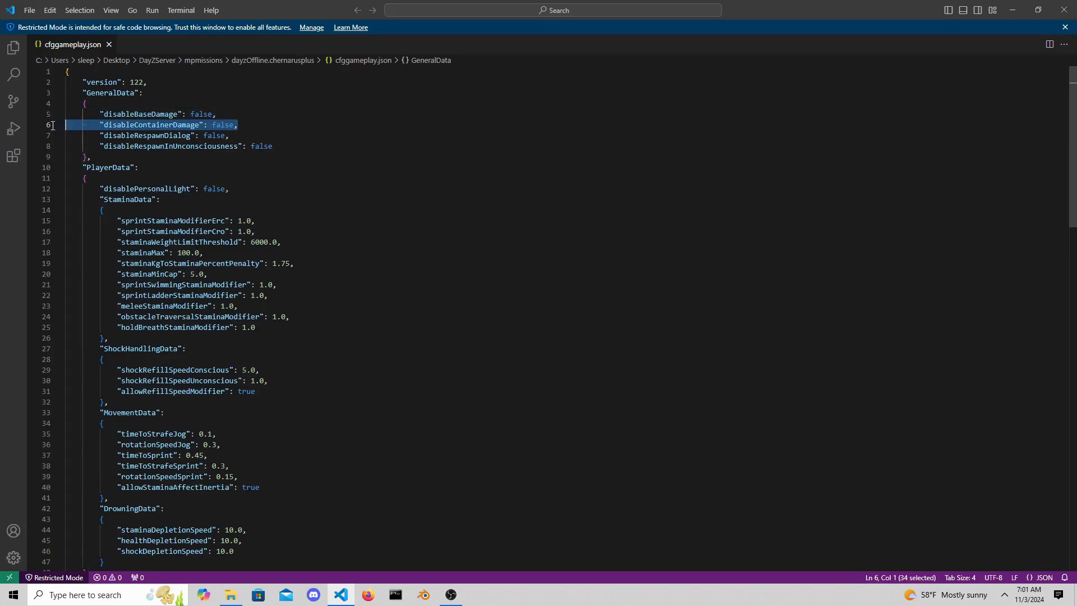
click(287, 123)
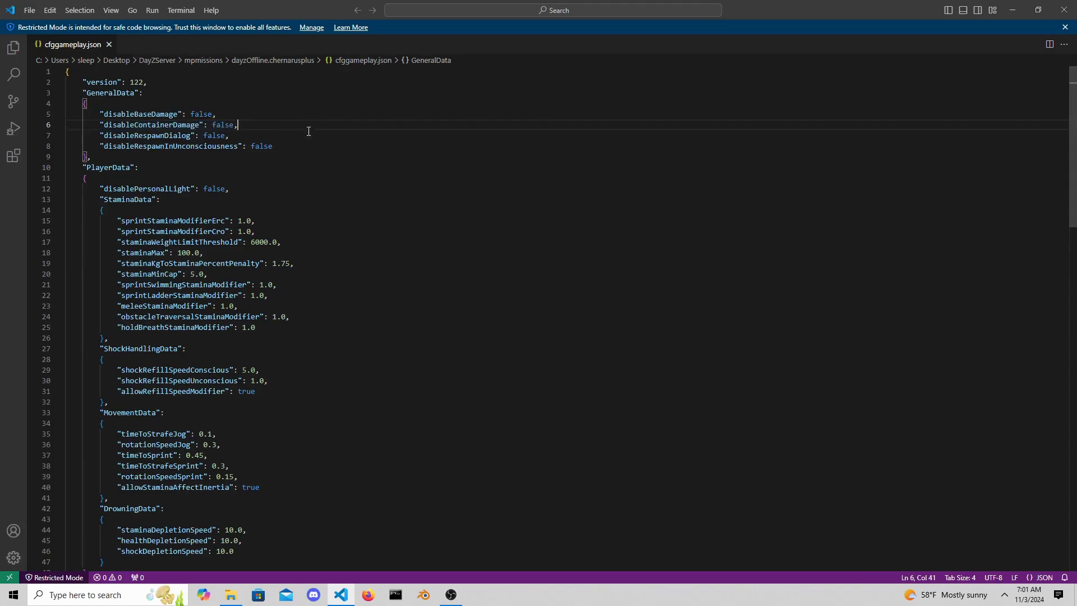
- Examine the disableRespawnDialog and disableRespawnInUnconsciousness settings in the GeneralData block
drag(248, 138, 46, 140)
click(46, 140)
click(268, 137)
drag(246, 135, 69, 135)
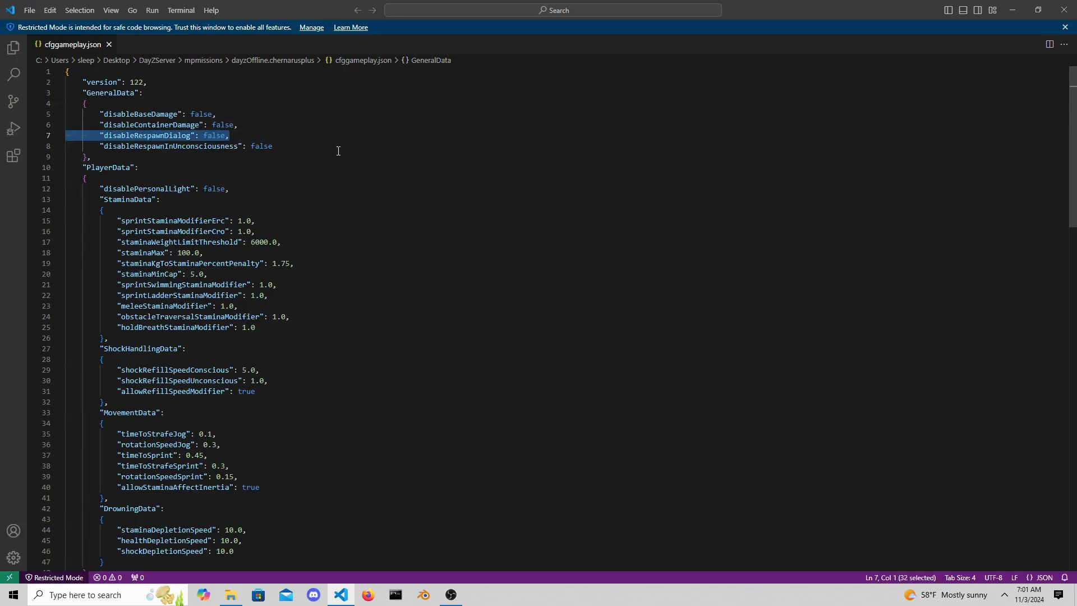
click(319, 146)
drag(265, 148, 46, 147)
click(408, 183)
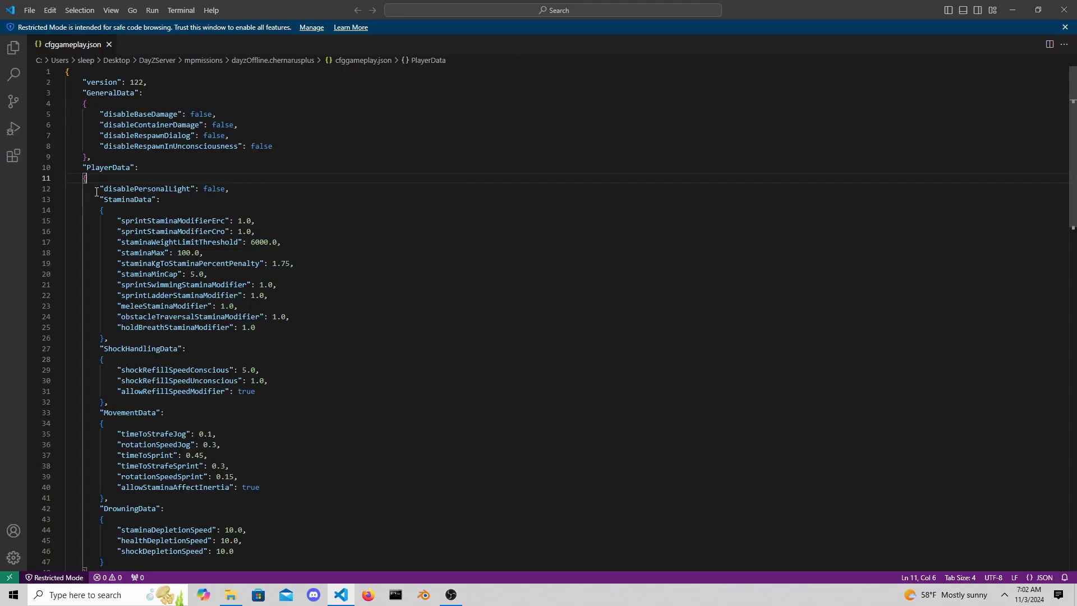
- Examine the StaminaData block in PlayerData, including the sprintStaminaModifierErc and sprintStaminaModifierCro settings
drag(97, 192, 108, 338)
click(364, 312)
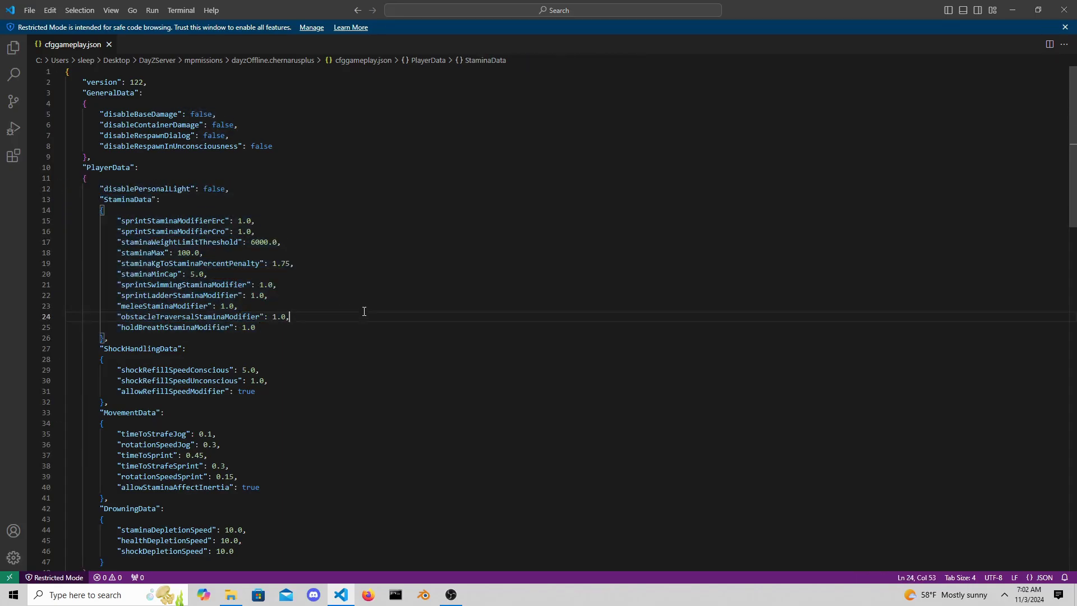
drag(268, 224, 65, 223)
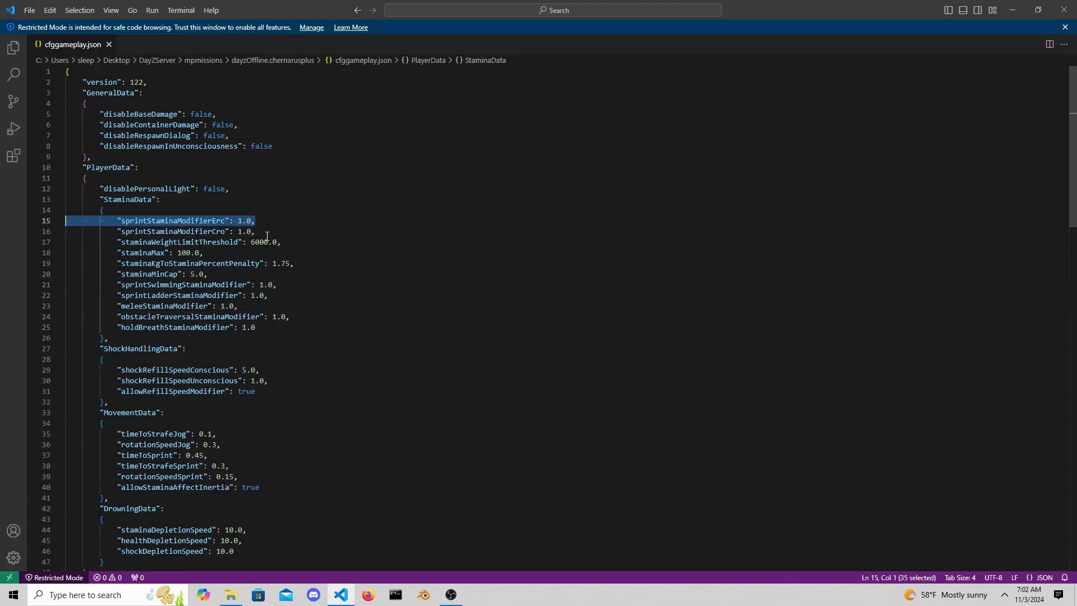
drag(267, 235, 65, 235)
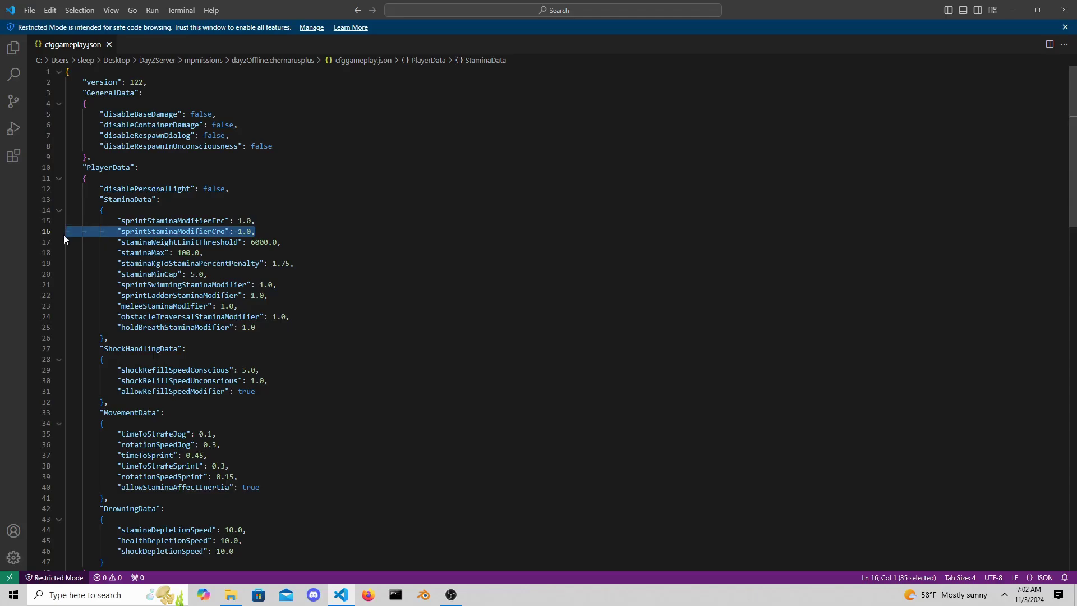
- Examine the stamina modifiers for swimming, ladders, melee, obstacle traversal and holding breath in the StaminaData block
drag(274, 285, 67, 285)
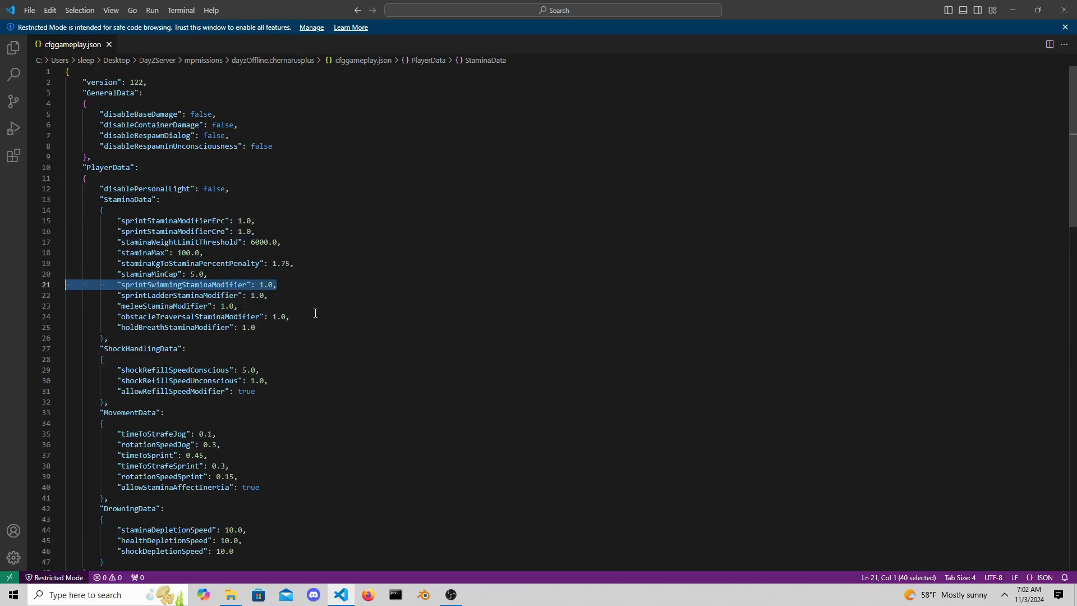
drag(269, 296, 66, 295)
drag(239, 306, 62, 311)
drag(290, 317, 73, 320)
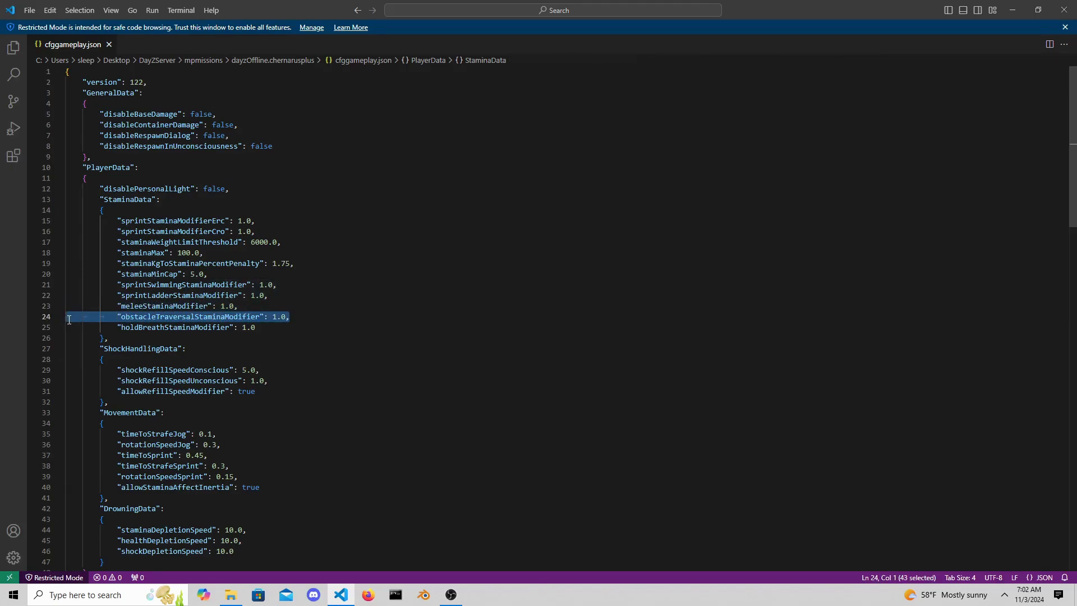
click(314, 319)
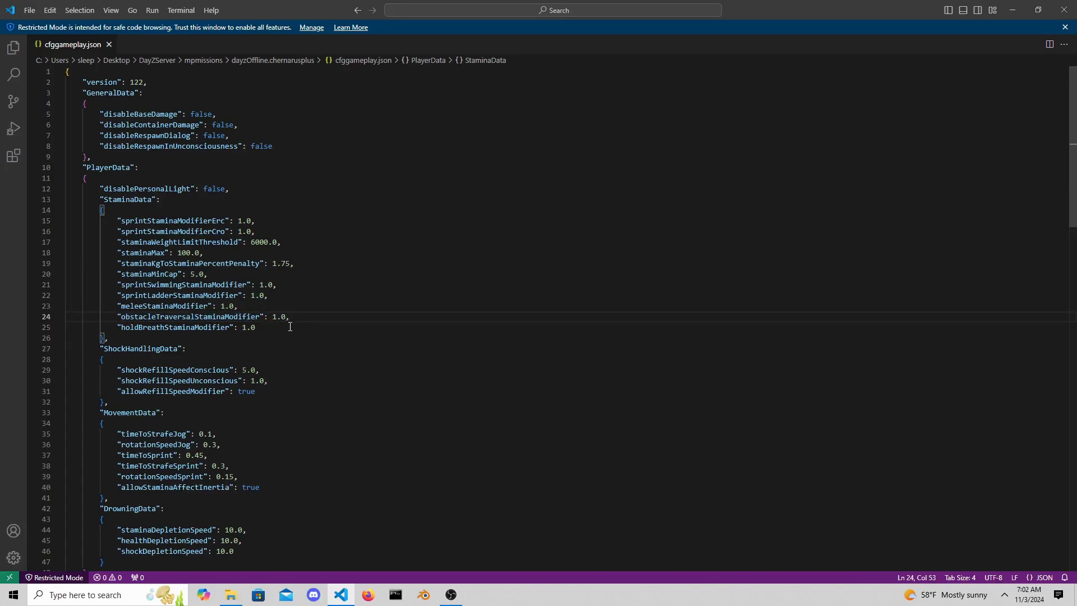
drag(280, 331, 50, 327)
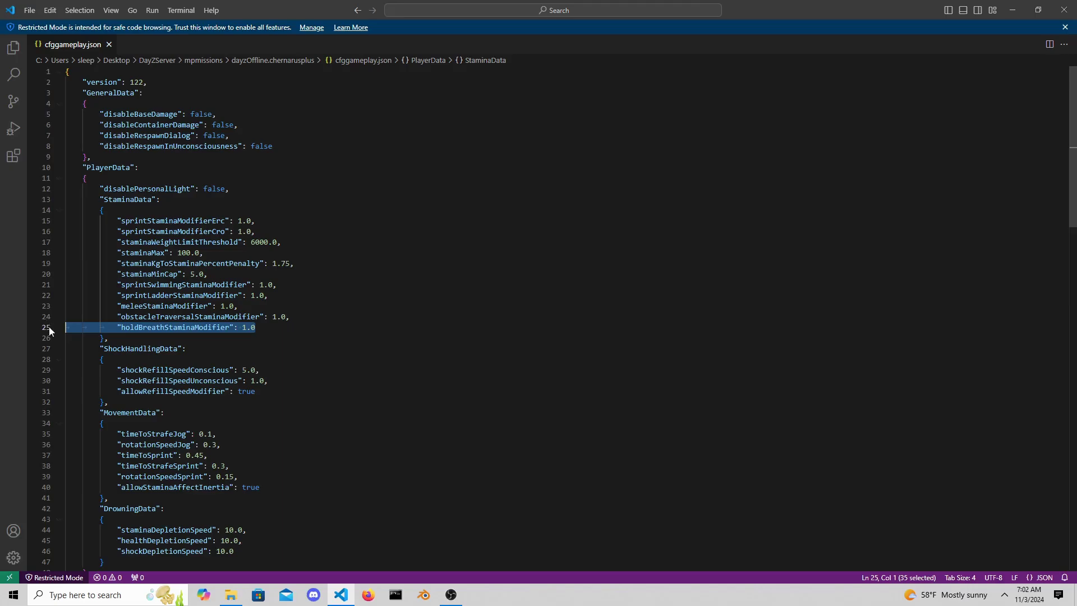
- Examine the staminaMinCap, staminaMax and staminaKgToStaminaPercentPenalty settings in the StaminaData block
drag(227, 273, 72, 273)
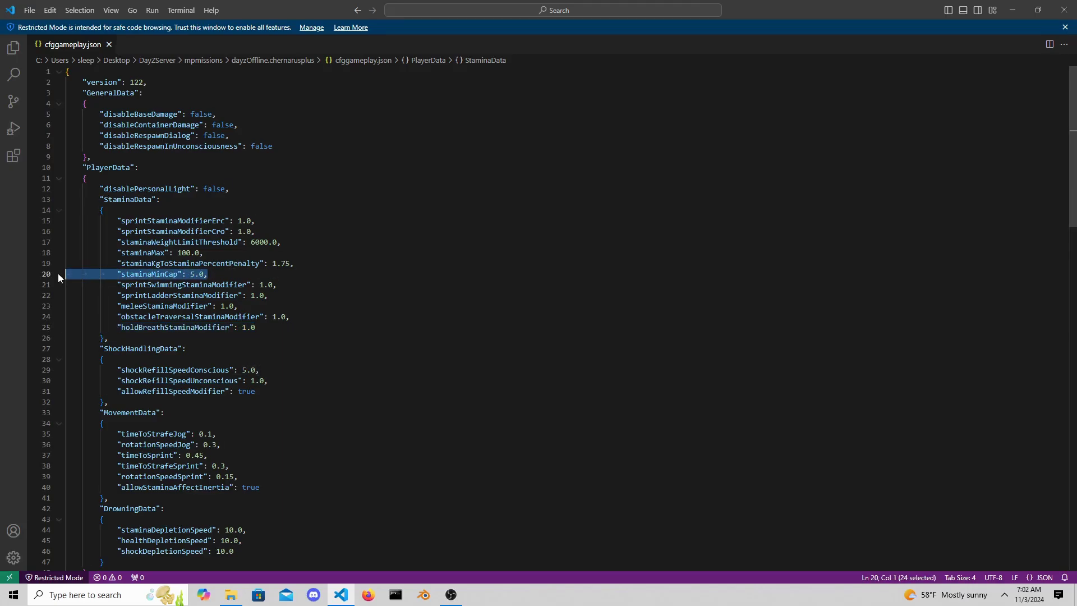
drag(210, 256, 66, 255)
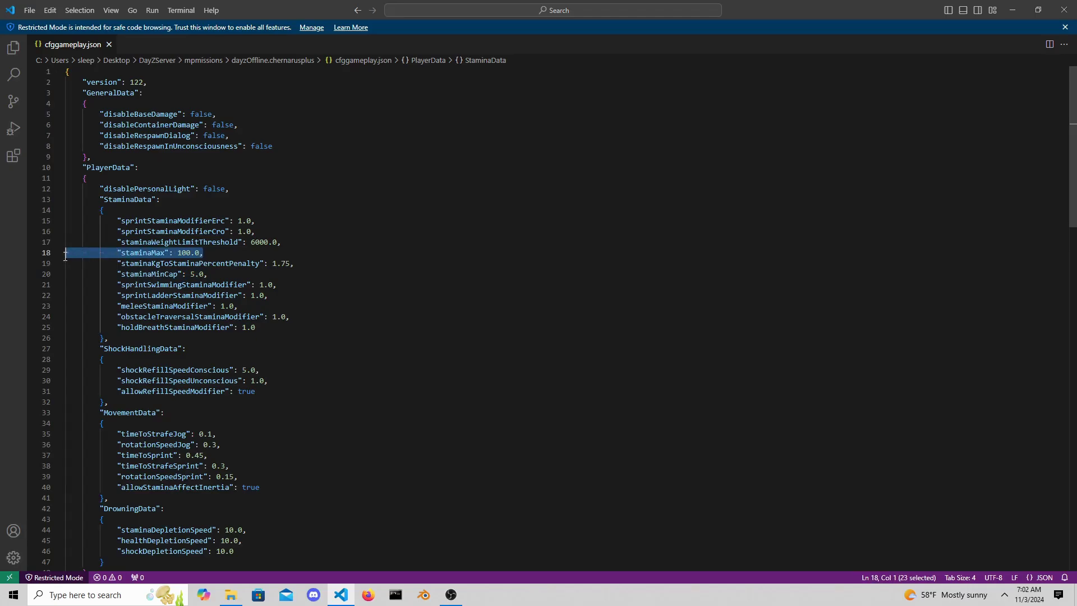
drag(314, 274, 66, 266)
click(67, 266)
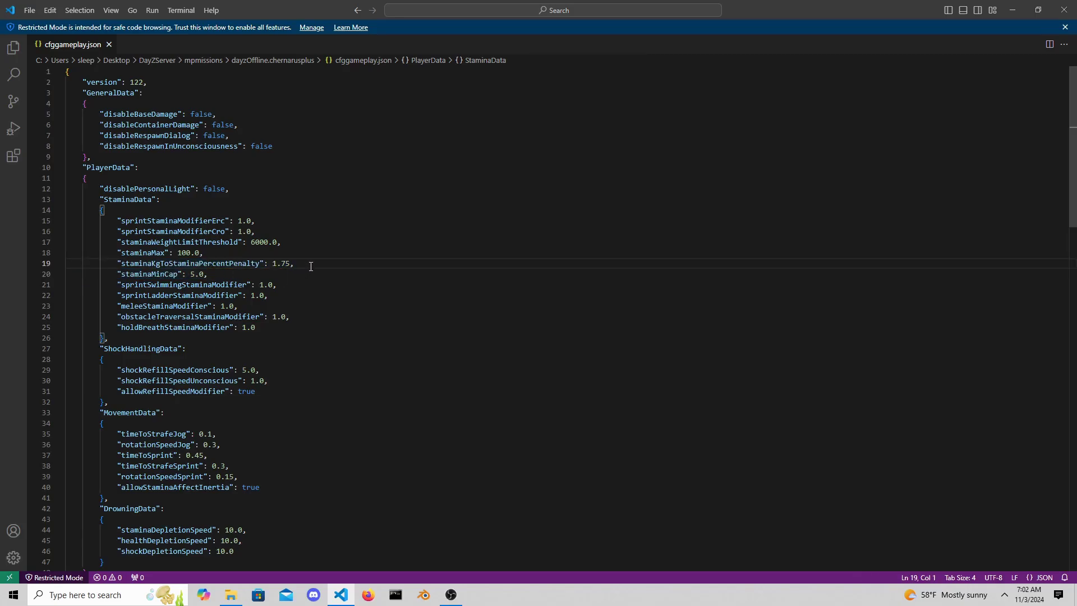
click(310, 267)
drag(321, 265, 163, 345)
- Examine the conscious and unconscious shock refill speeds and allowRefillSpeedModifier in the ShockHandlingData block
scroll(335, 290, down, 2)
drag(320, 314, 46, 324)
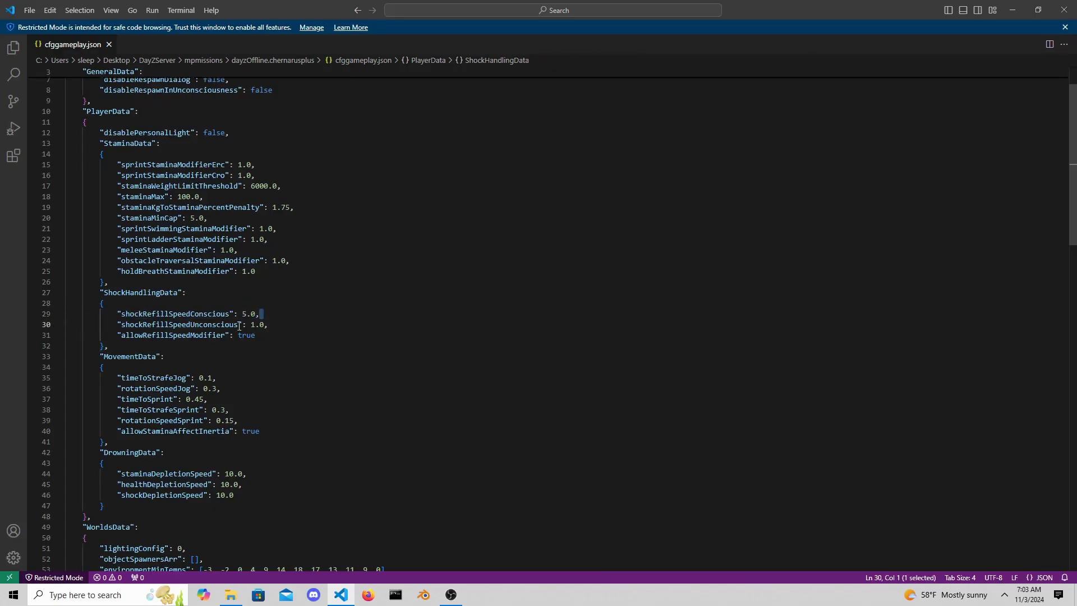
click(272, 324)
shift+click(67, 324)
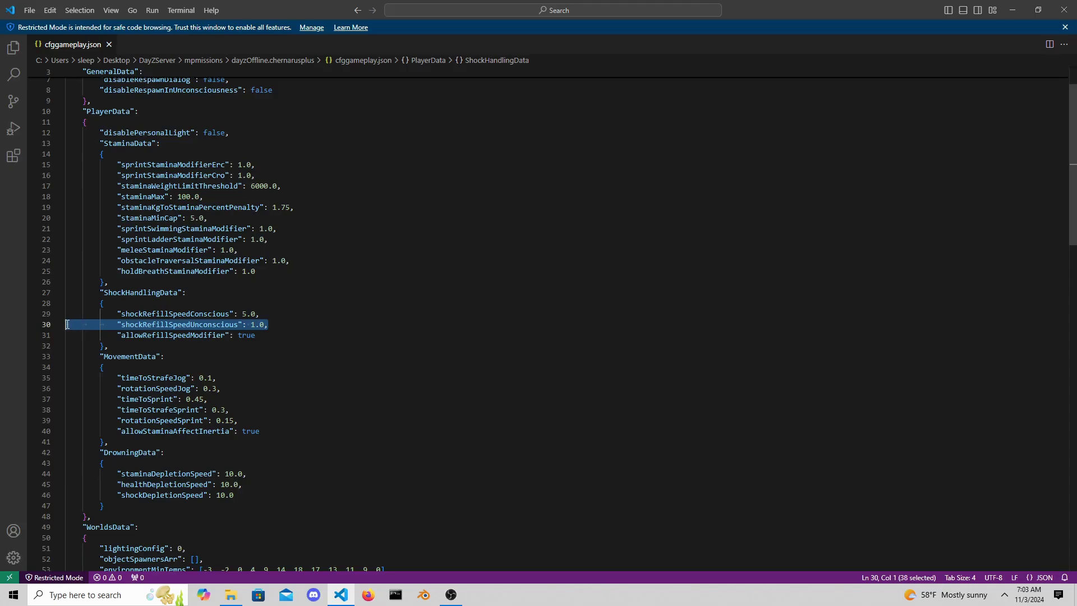
drag(259, 335, 54, 338)
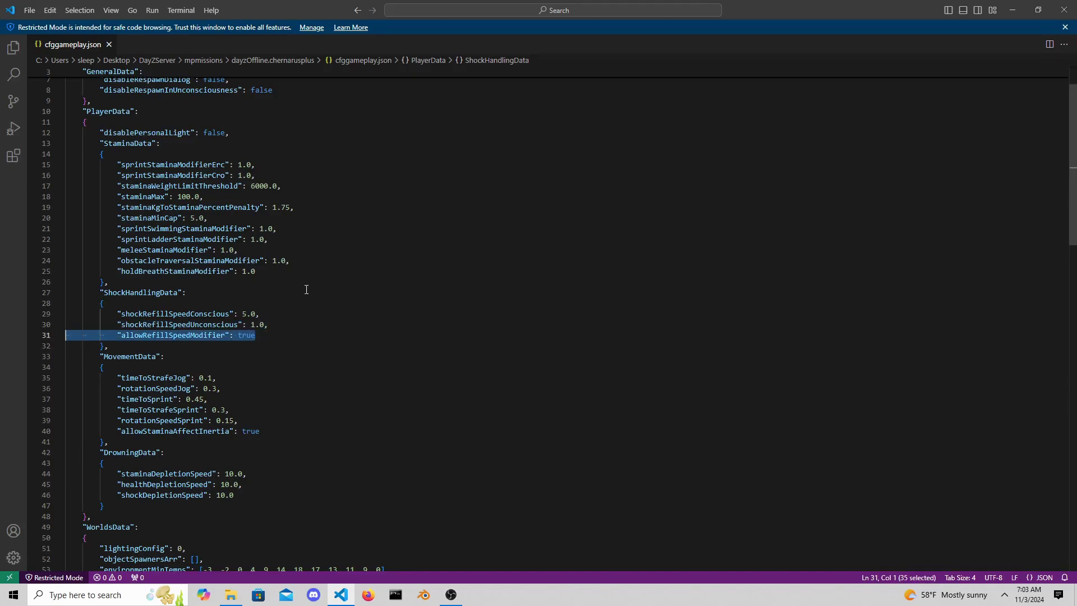
- Look over the MovementData block down to its allowStaminaAffectInertia setting
scroll(303, 326, down, 1)
drag(100, 302, 66, 376)
click(283, 379)
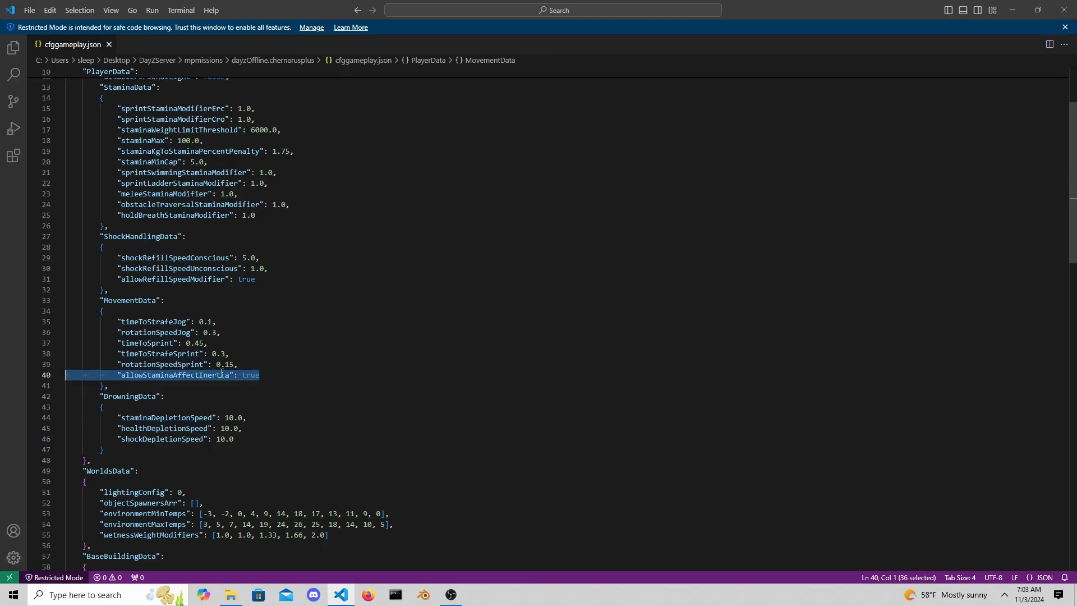
click(294, 354)
click(253, 323)
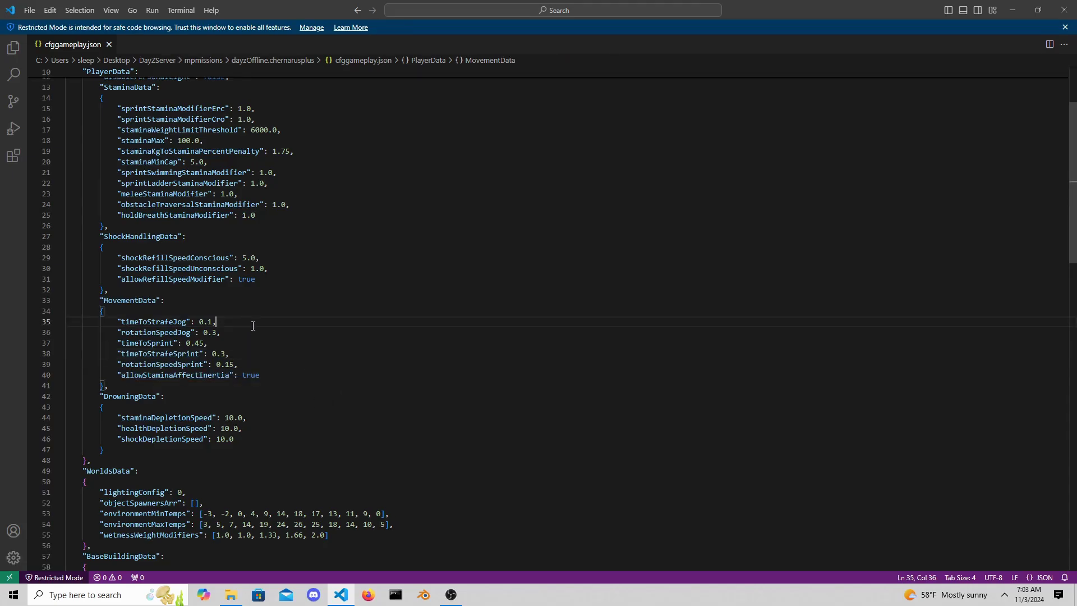
- Examine the jog and sprint settings in the MovementData block one by one, from timeToStrafeJog to rotationSpeedSprint
drag(232, 321, 66, 324)
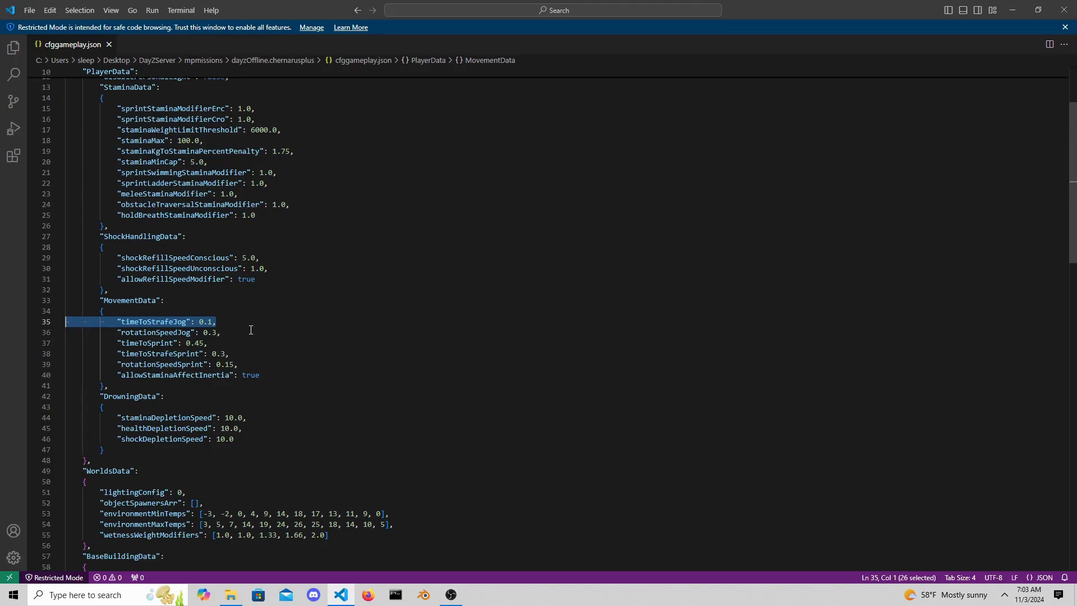
drag(254, 332, 97, 335)
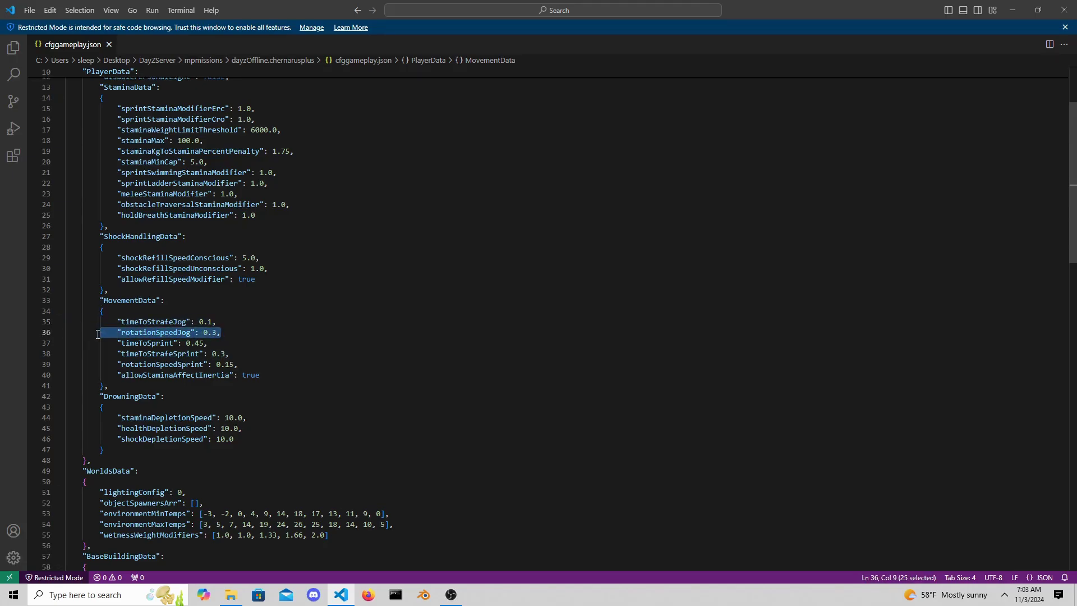
click(238, 336)
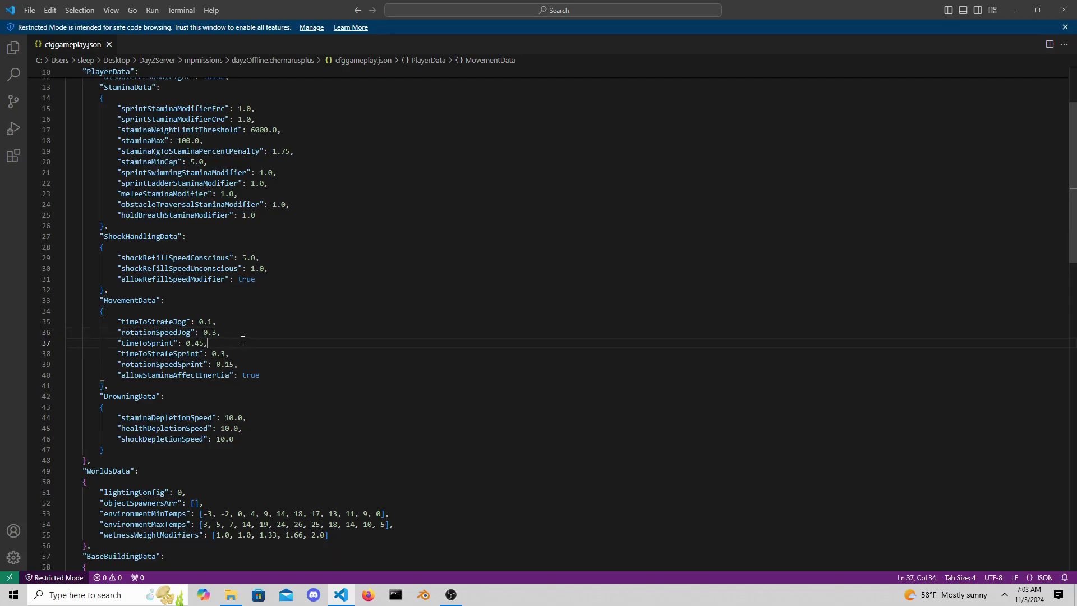
drag(209, 343, 94, 344)
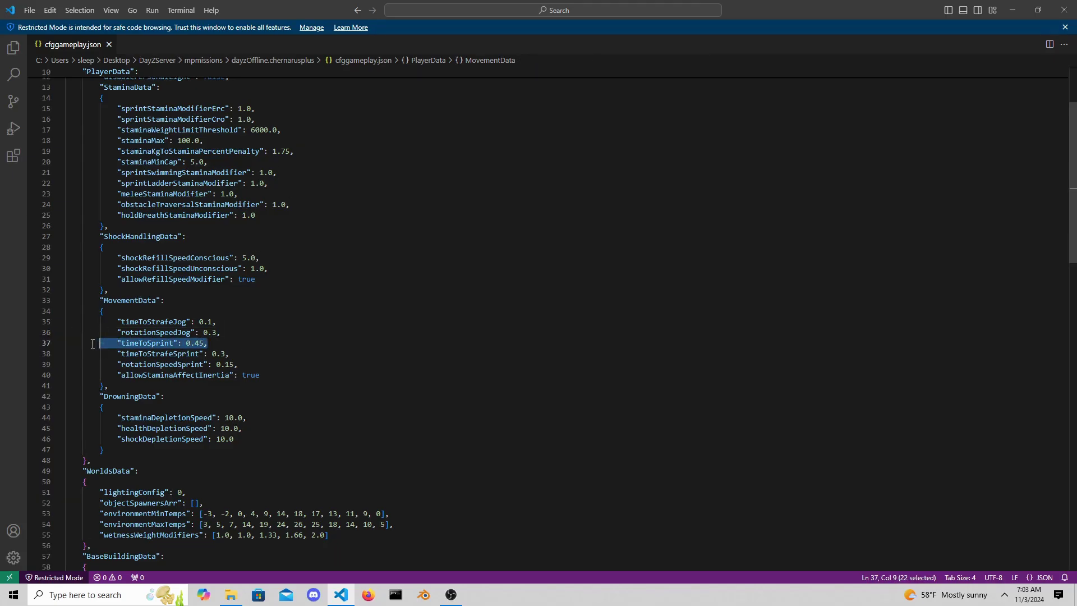
drag(230, 354, 98, 354)
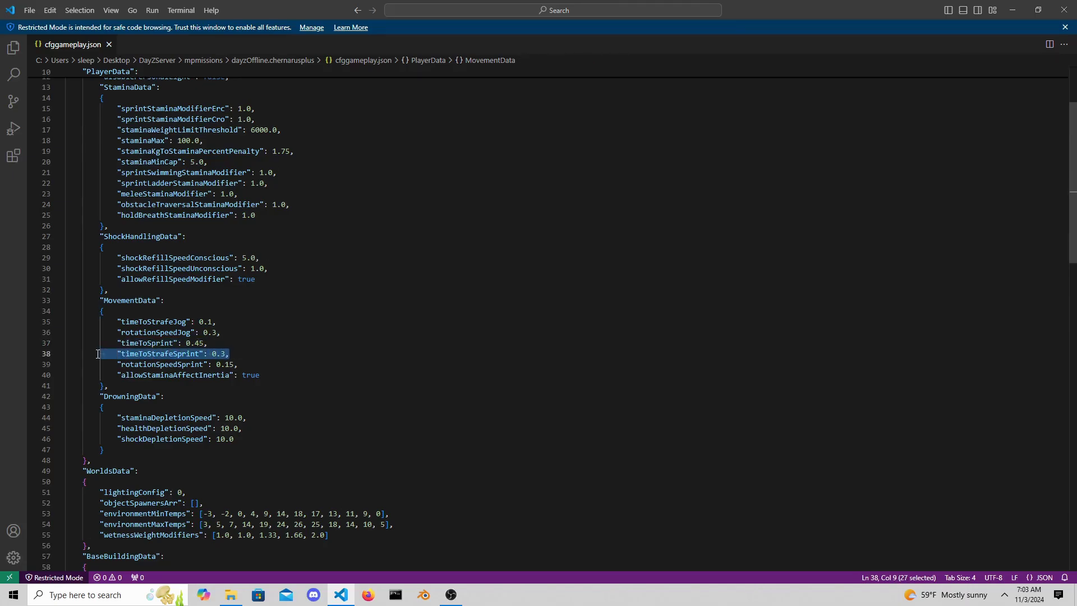
drag(237, 365, 98, 367)
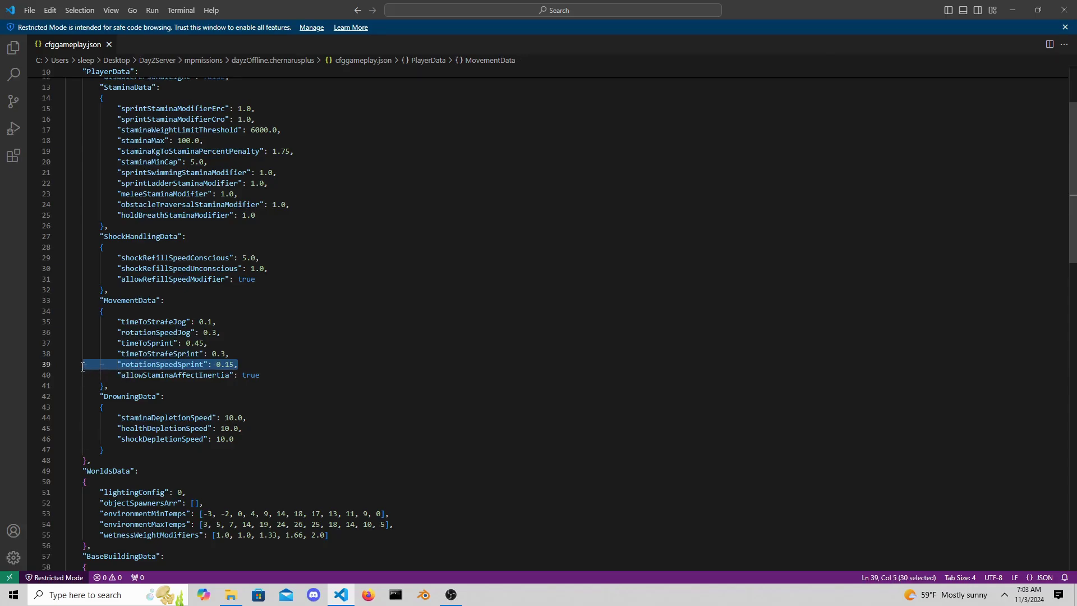
drag(119, 391, 83, 300)
click(229, 401)
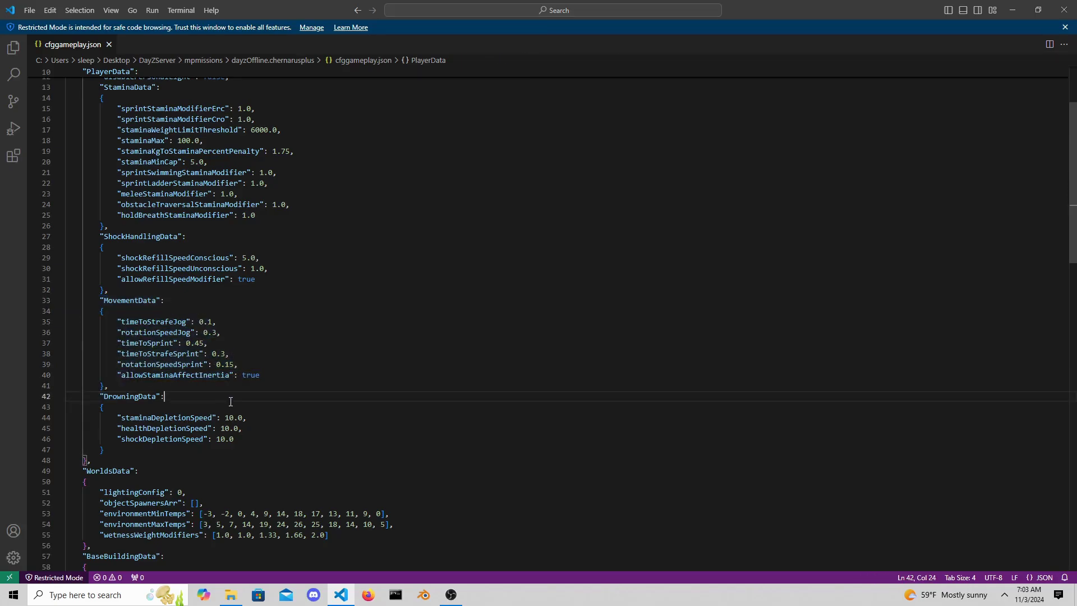
- Examine the stamina, health and shock depletion speeds in the DrowningData block
drag(100, 396, 156, 457)
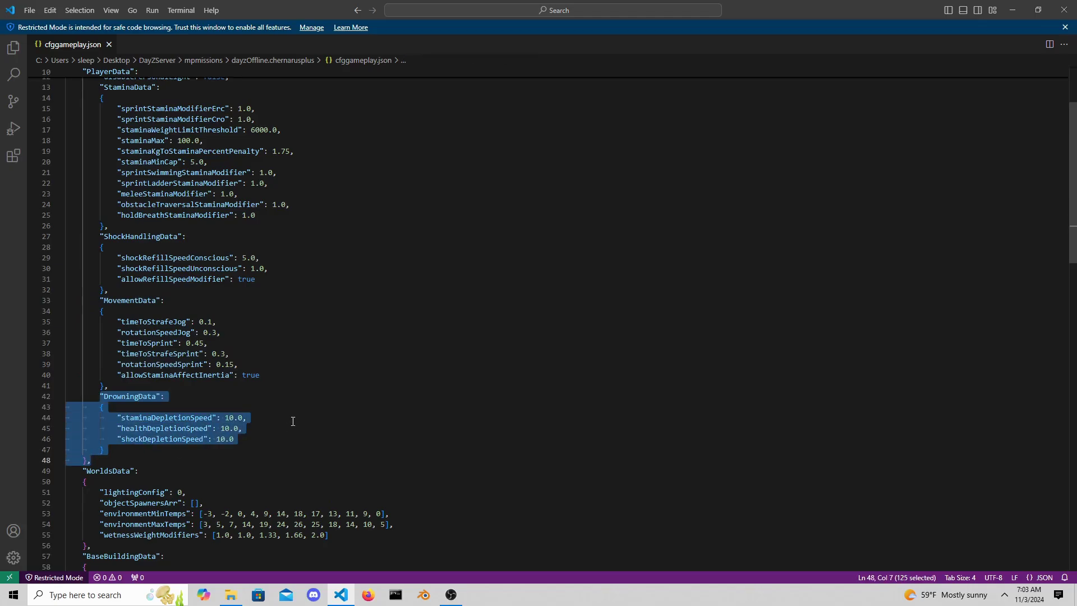
click(274, 418)
drag(273, 417, 78, 420)
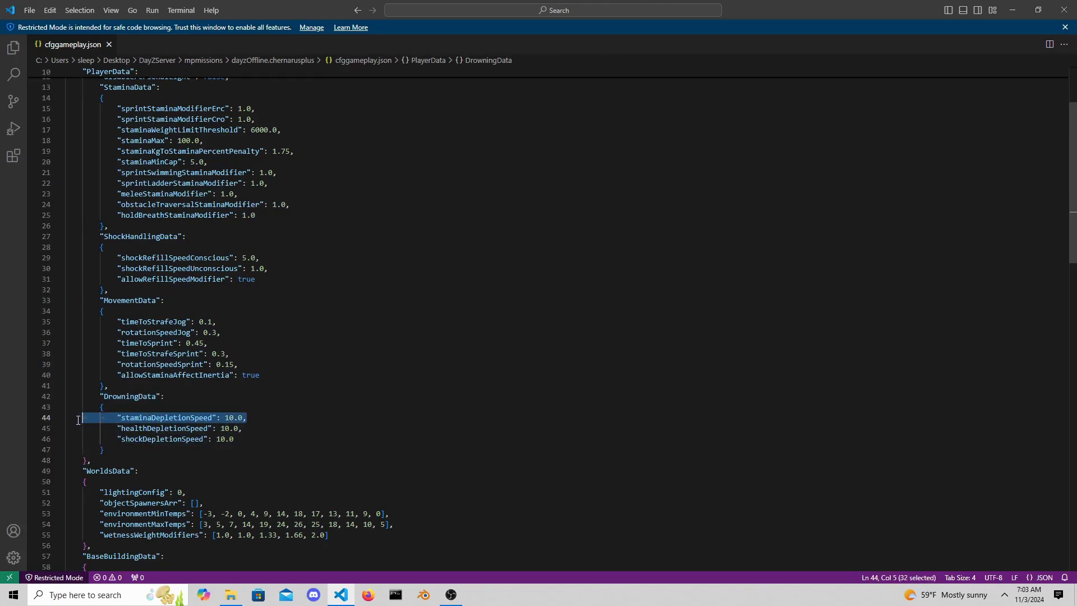
drag(242, 428, 85, 428)
drag(240, 440, 82, 442)
click(304, 433)
- Examine the lightingConfig and objectSpawnersArr settings in the WorldsData block
scroll(304, 433, down, 3)
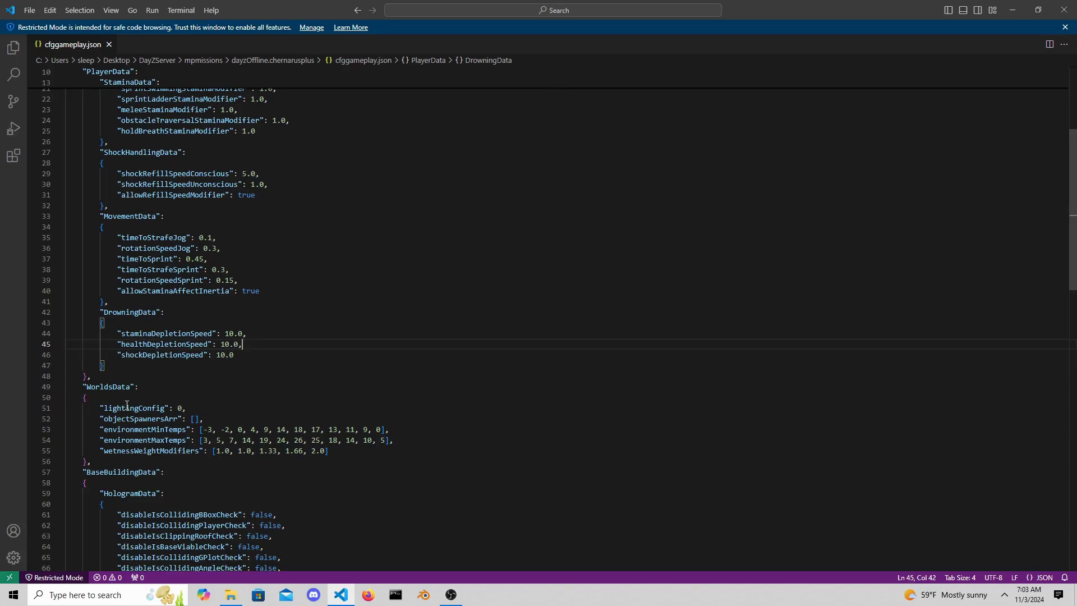
drag(194, 409, 60, 409)
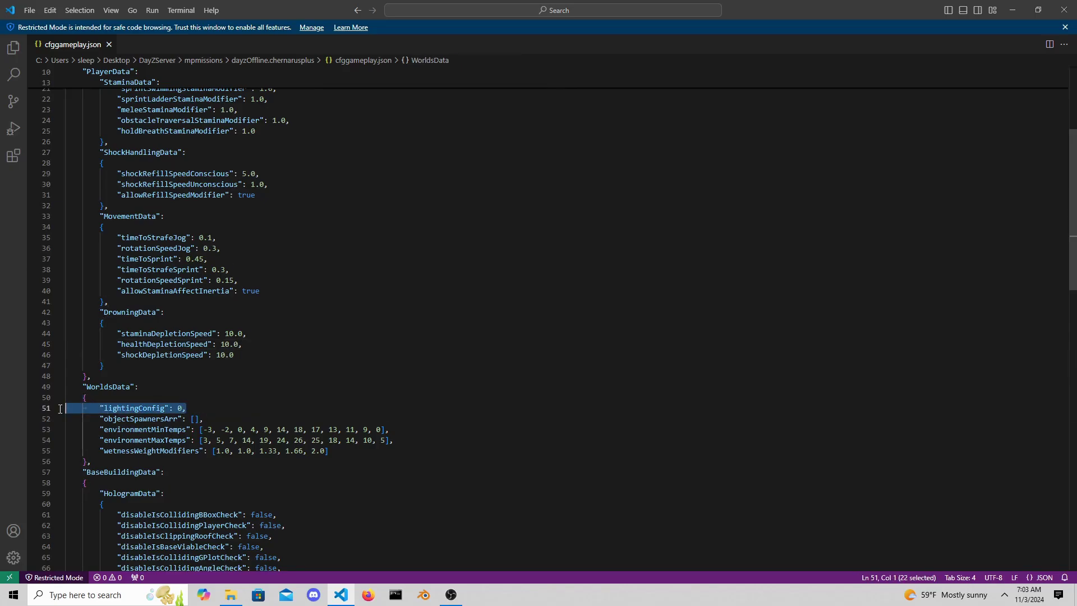
click(194, 413)
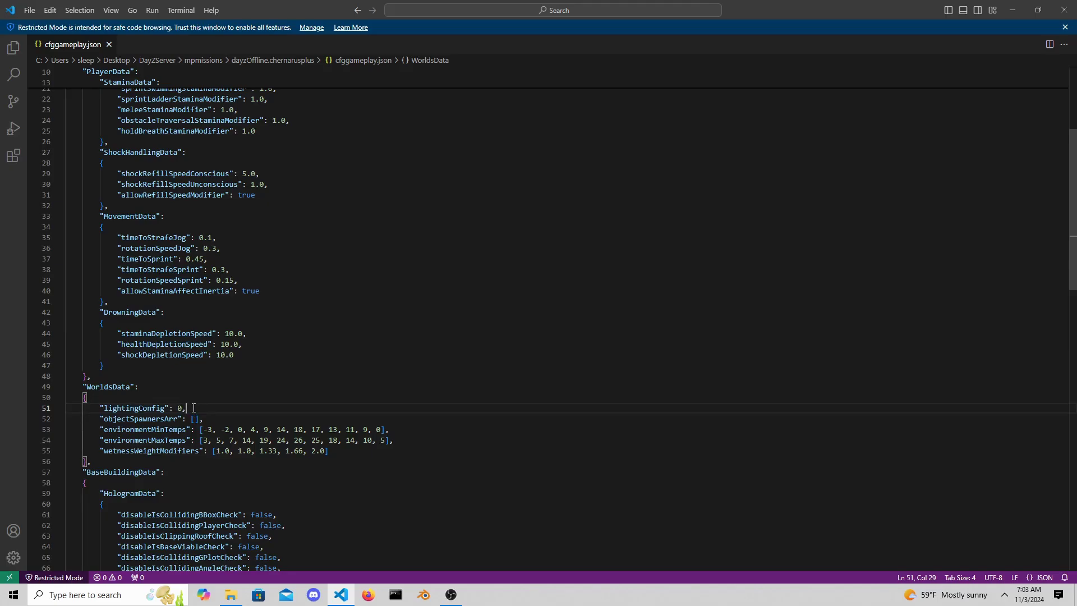
drag(101, 420, 213, 421)
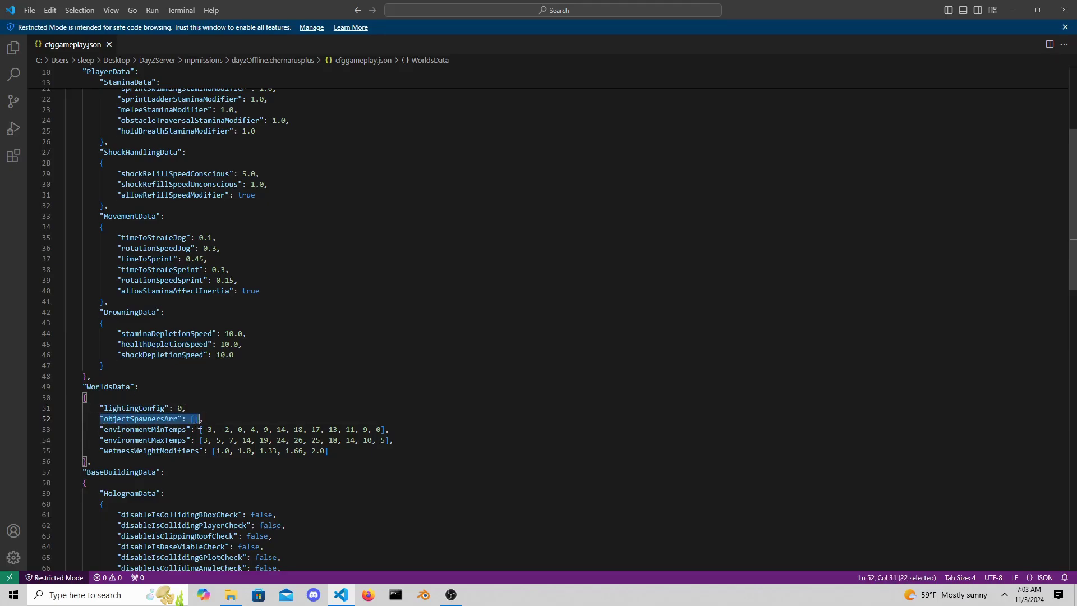
click(214, 419)
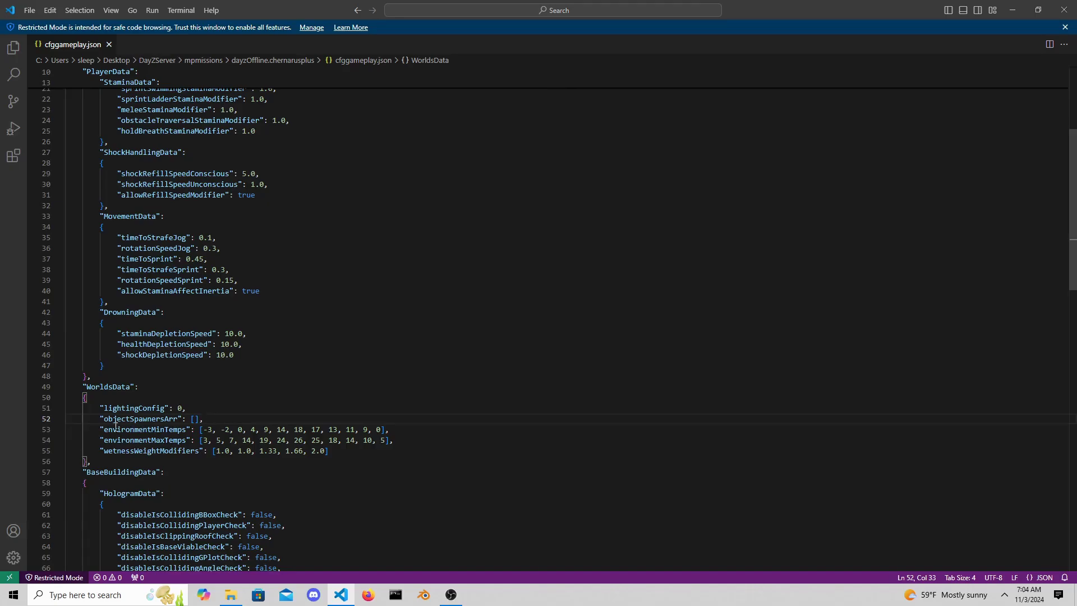
- Examine the environmentMinTemps and environmentMaxTemps value lists in the WorldsData block
drag(96, 429, 396, 440)
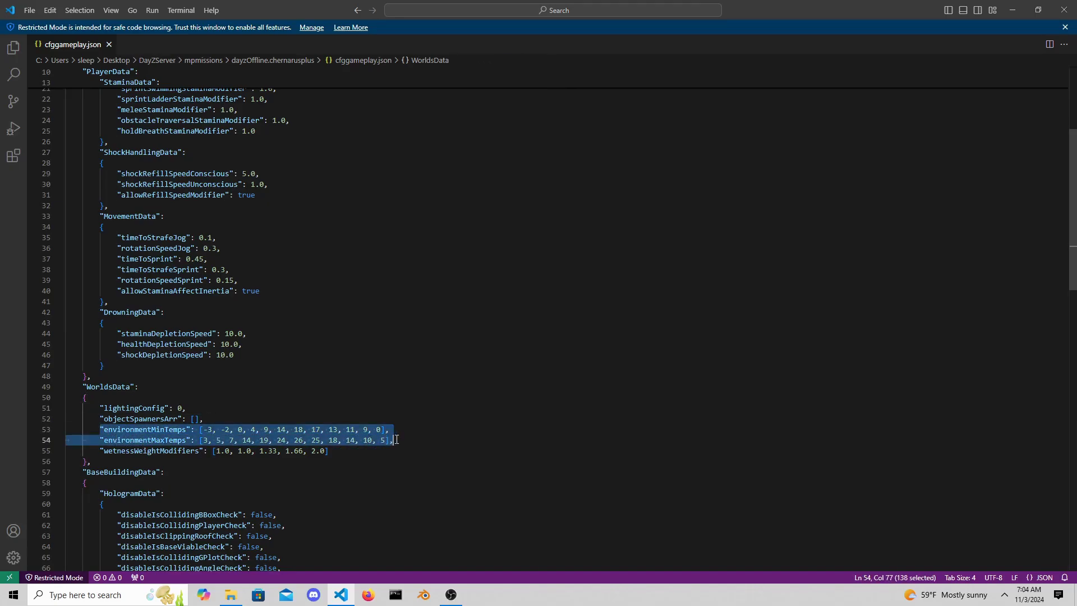
click(405, 432)
drag(203, 429, 382, 430)
click(389, 430)
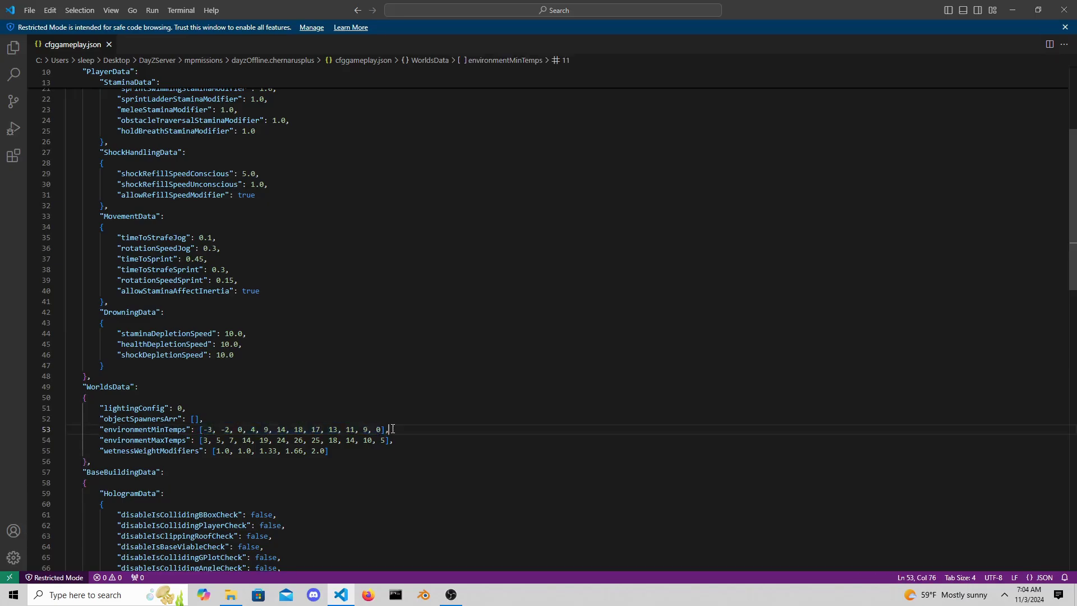
mouse_move(212, 429)
mouse_down()
mouse_move(200, 430)
mouse_move(216, 440)
mouse_up()
click(396, 429)
- Examine the wetnessWeightModifiers setting in the WorldsData block
drag(336, 453, 95, 455)
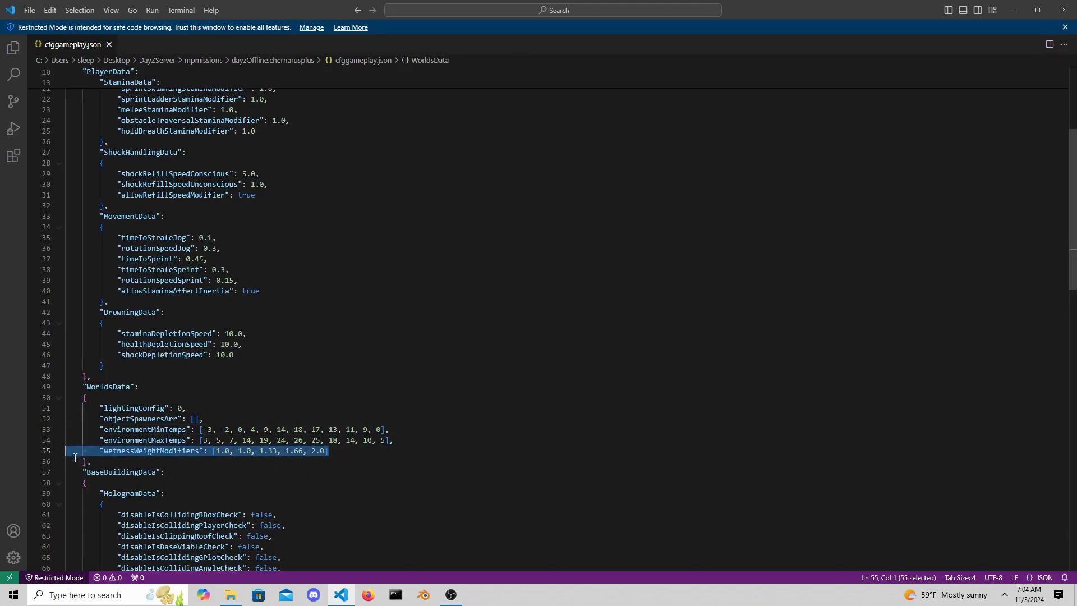
click(348, 456)
click(348, 455)
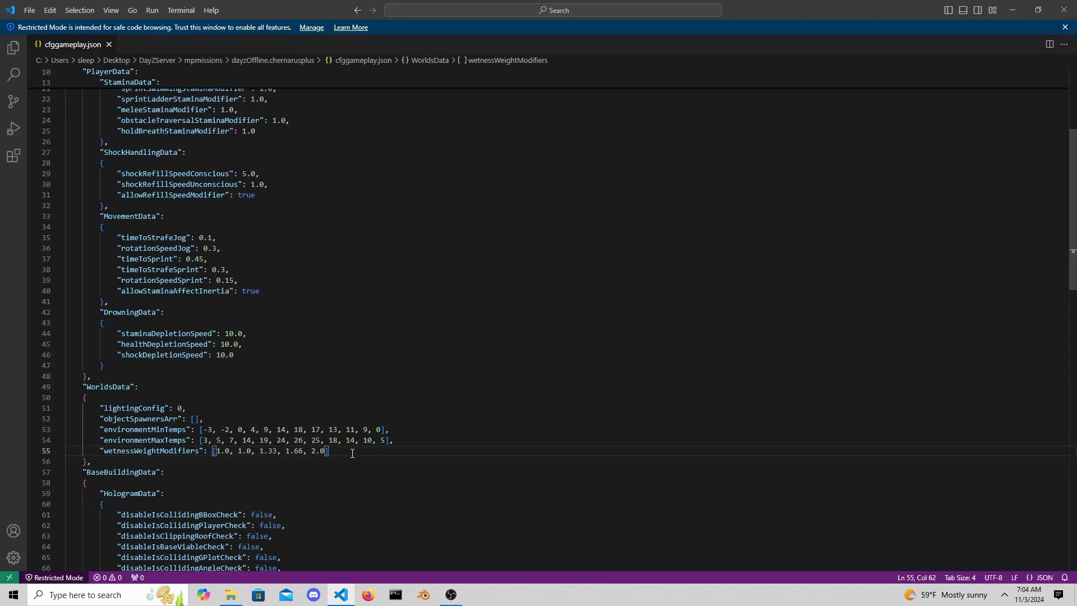
- Examine the BaseBuildingData block with its HologramData and ConstructionData sections
scroll(354, 448, down, 3)
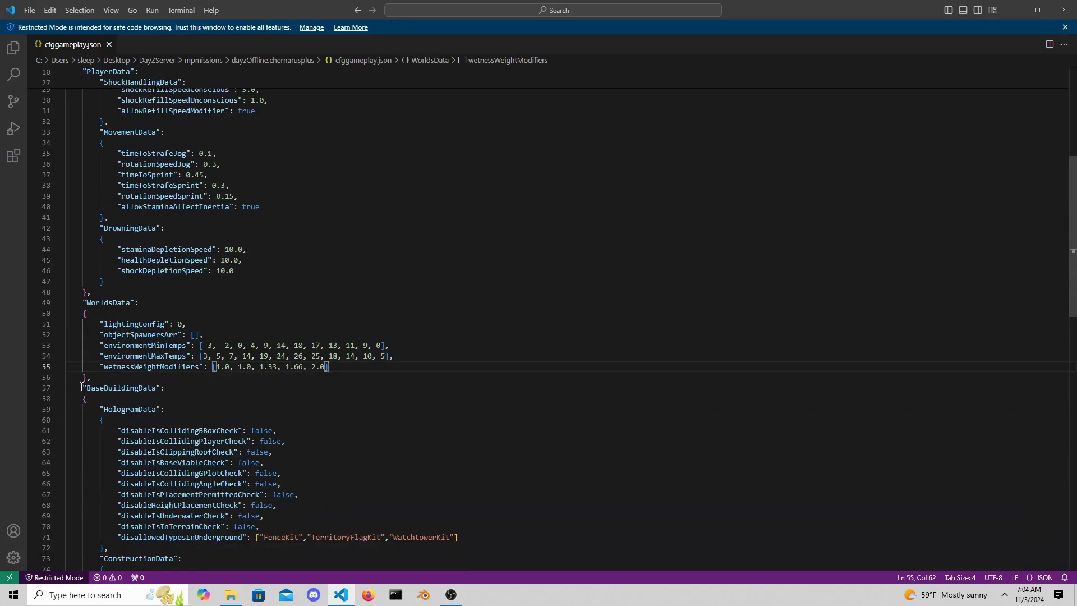
drag(81, 387, 234, 510)
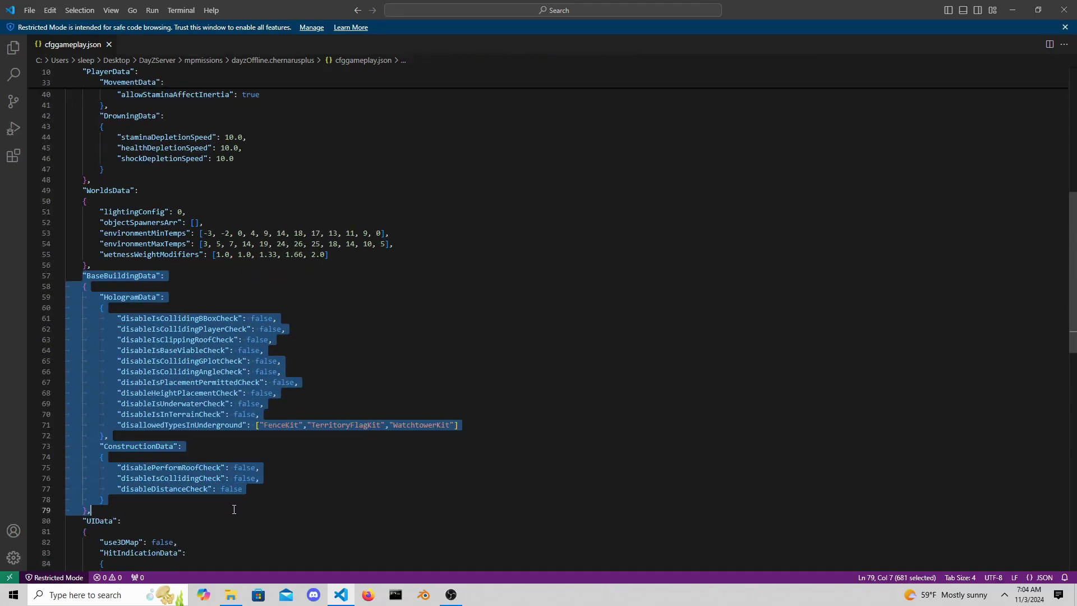
click(515, 435)
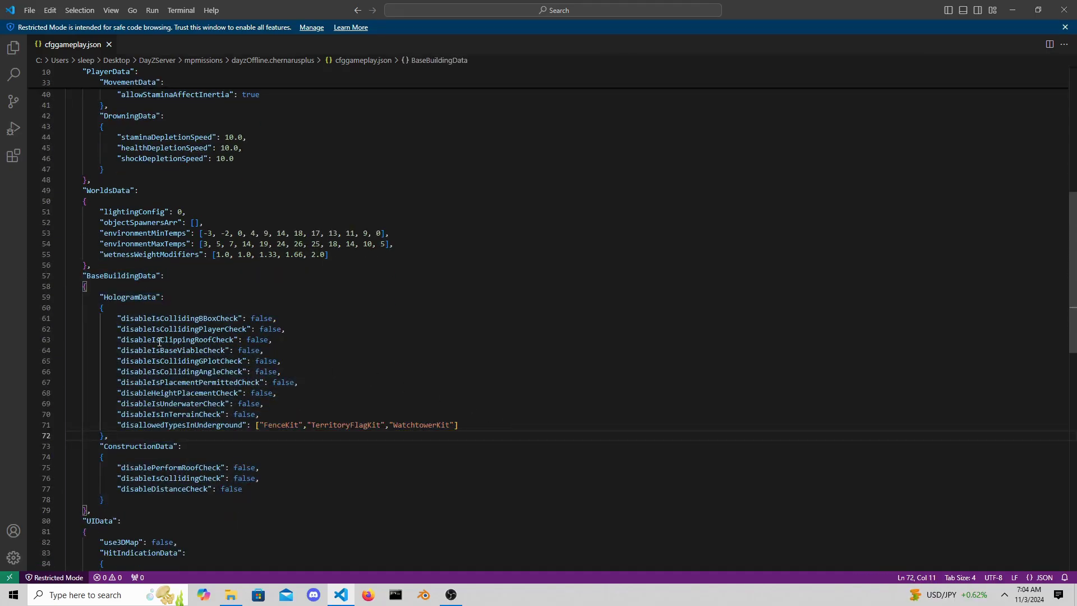
drag(98, 296, 185, 436)
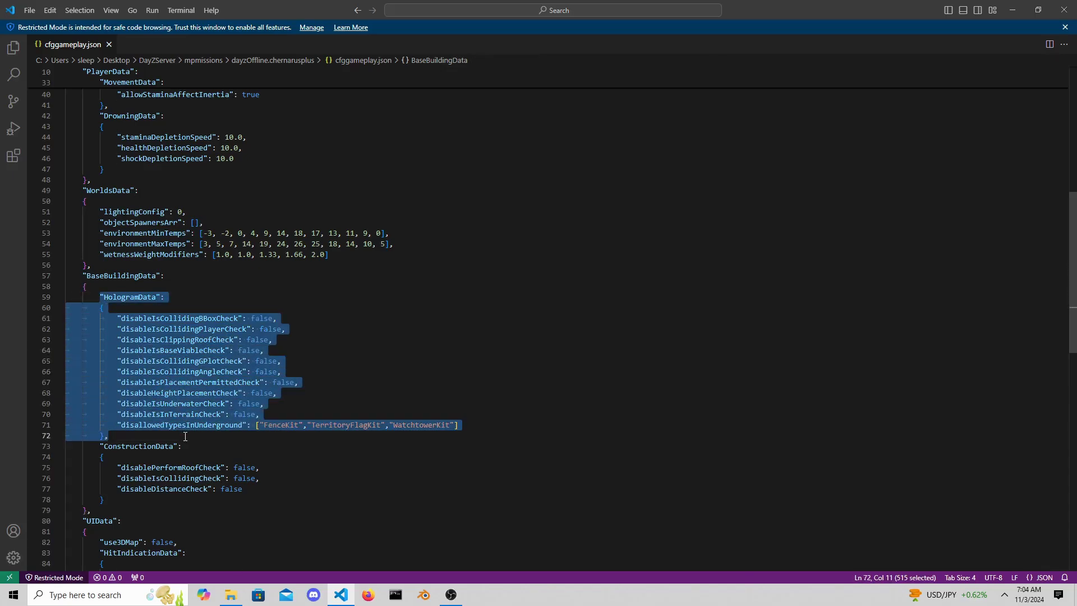
drag(100, 446, 147, 499)
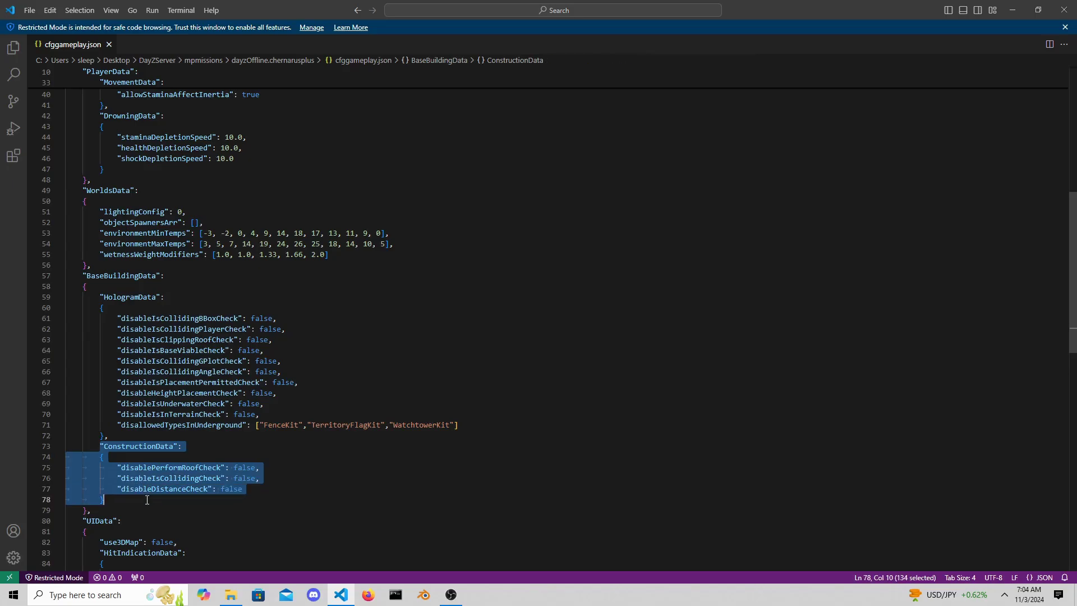
- Examine the UIData block, including its use3DMap and HitIndicationData settings
scroll(186, 471, down, 4)
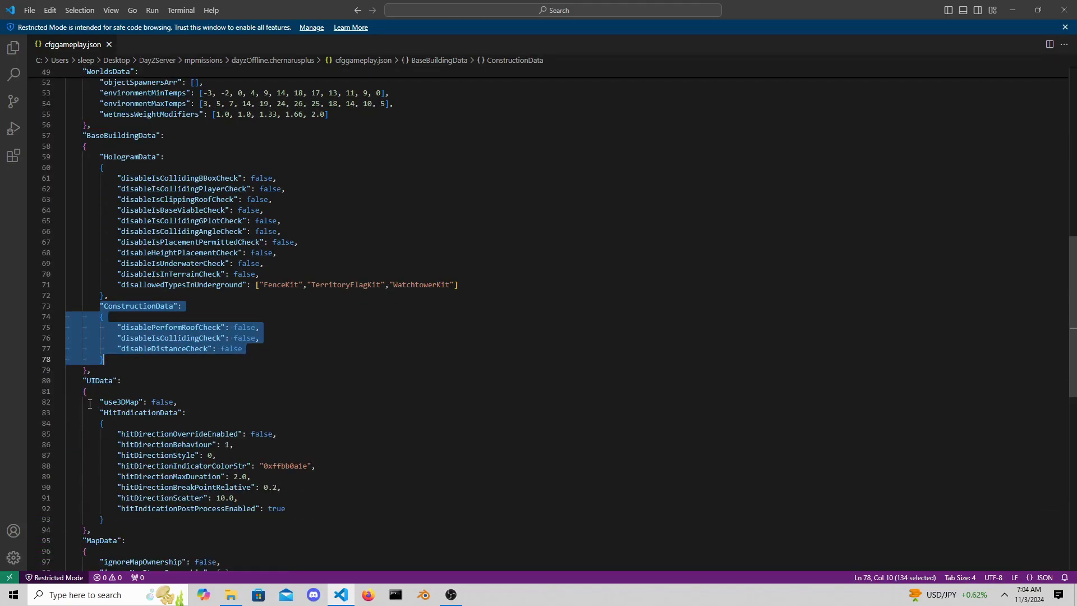
drag(81, 384, 192, 526)
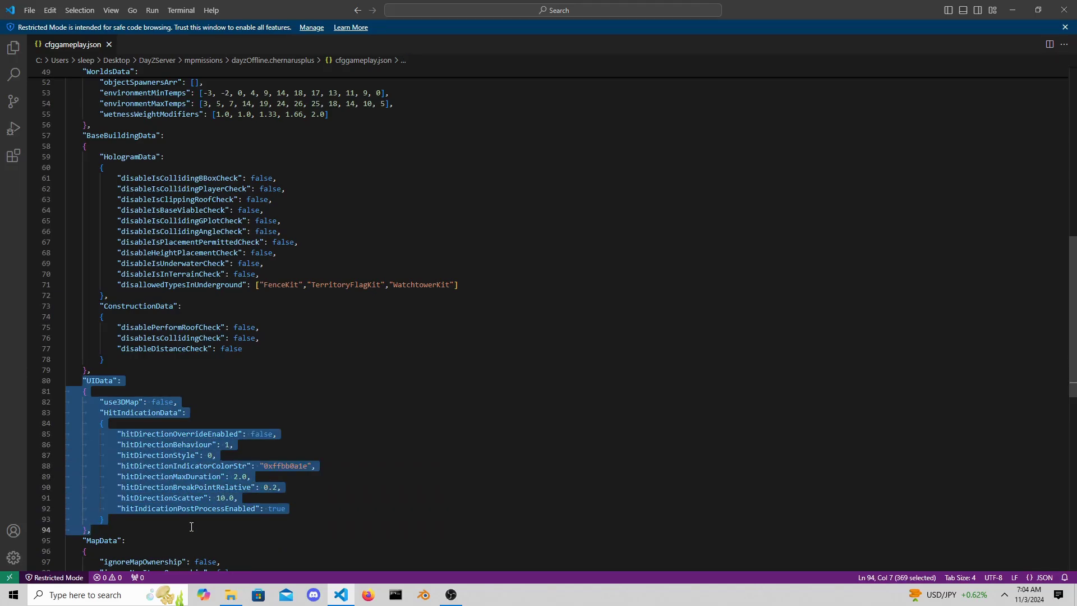
click(341, 515)
- Examine the MapData block and its ignoreMapOwnership setting
scroll(121, 419, down, 4)
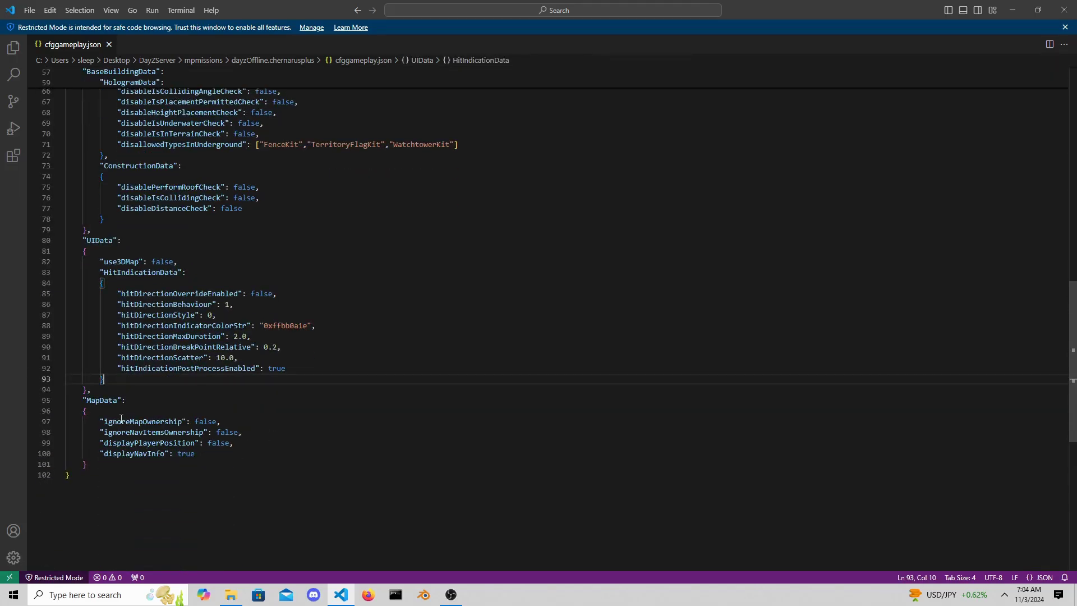
drag(75, 402, 235, 462)
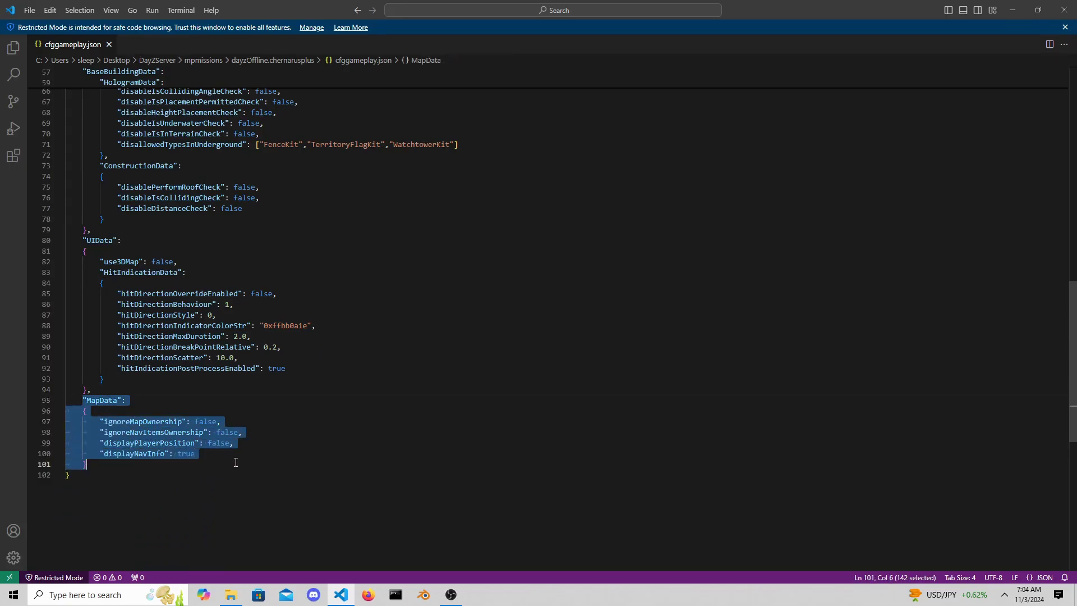
click(285, 427)
drag(254, 419, 52, 423)
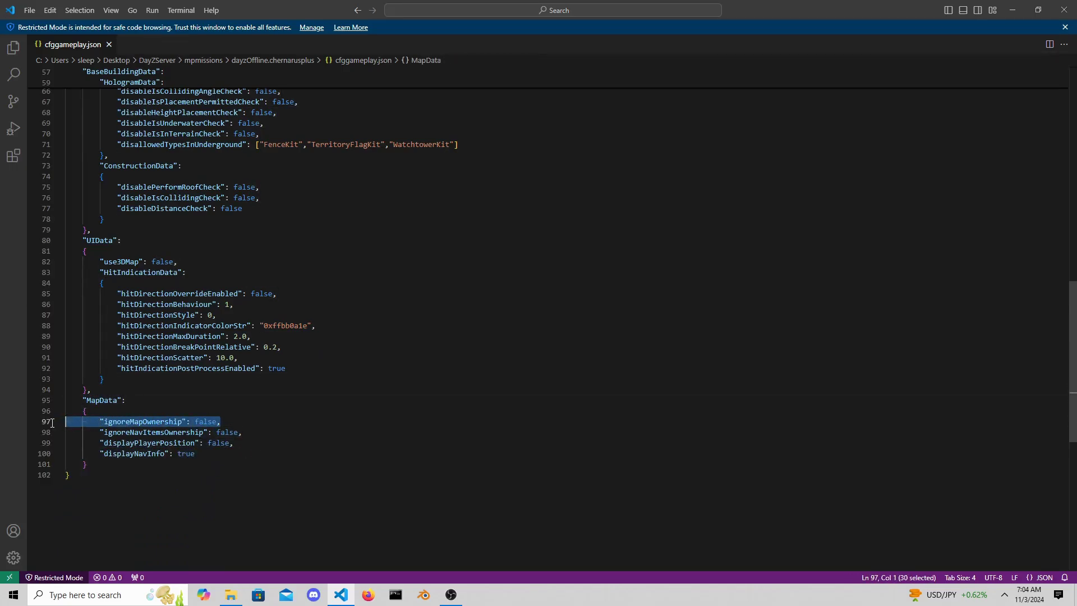
click(247, 425)
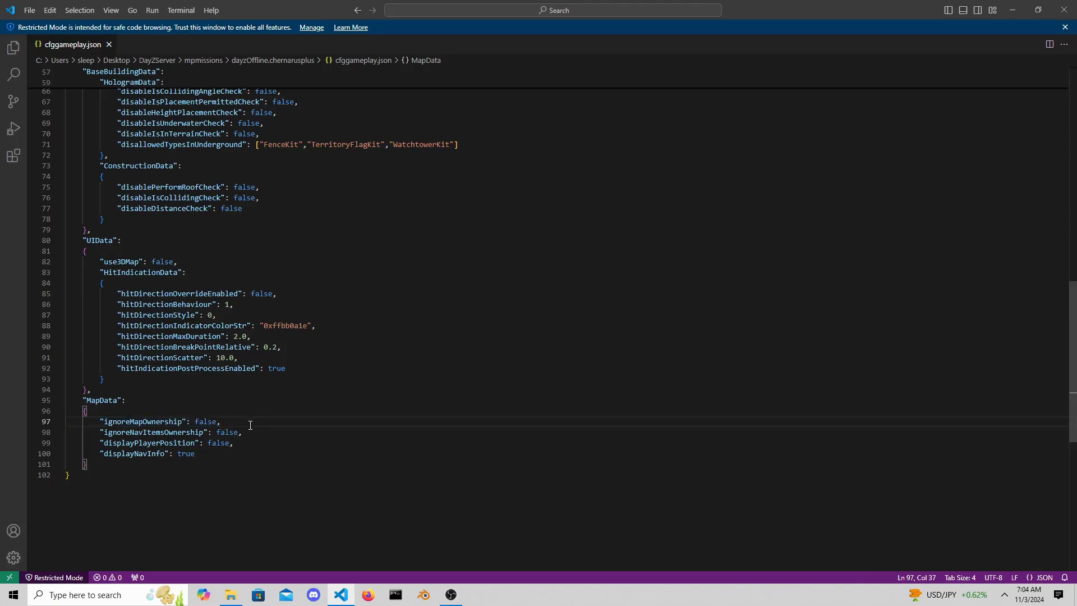
drag(243, 422, 61, 422)
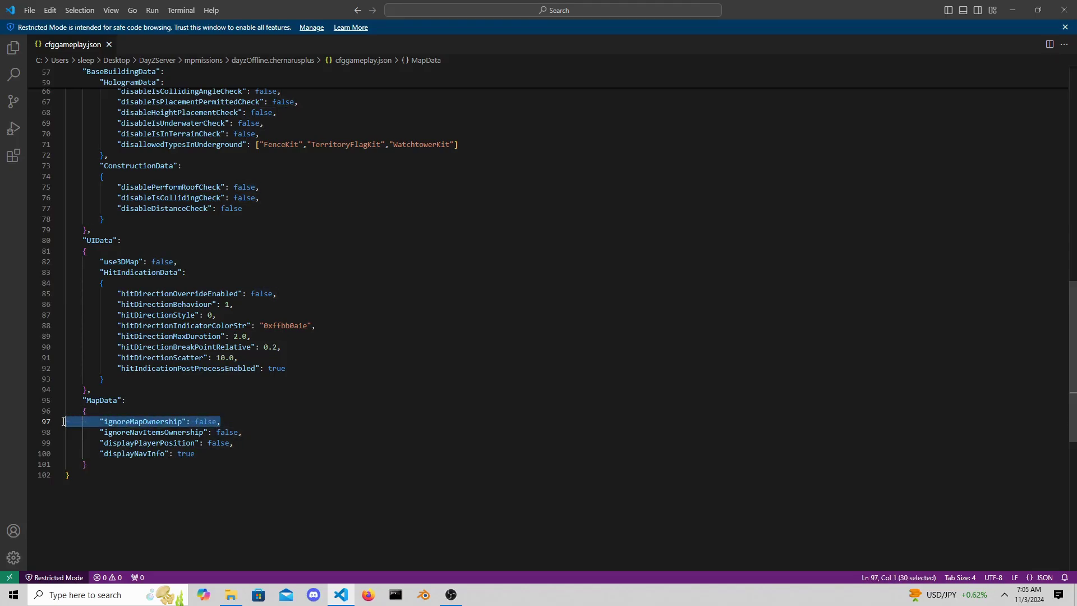
- Examine the ignoreNavItemsOwnership, displayPlayerPosition and displayNavInfo settings in the MapData block
click(250, 434)
drag(250, 435, 64, 433)
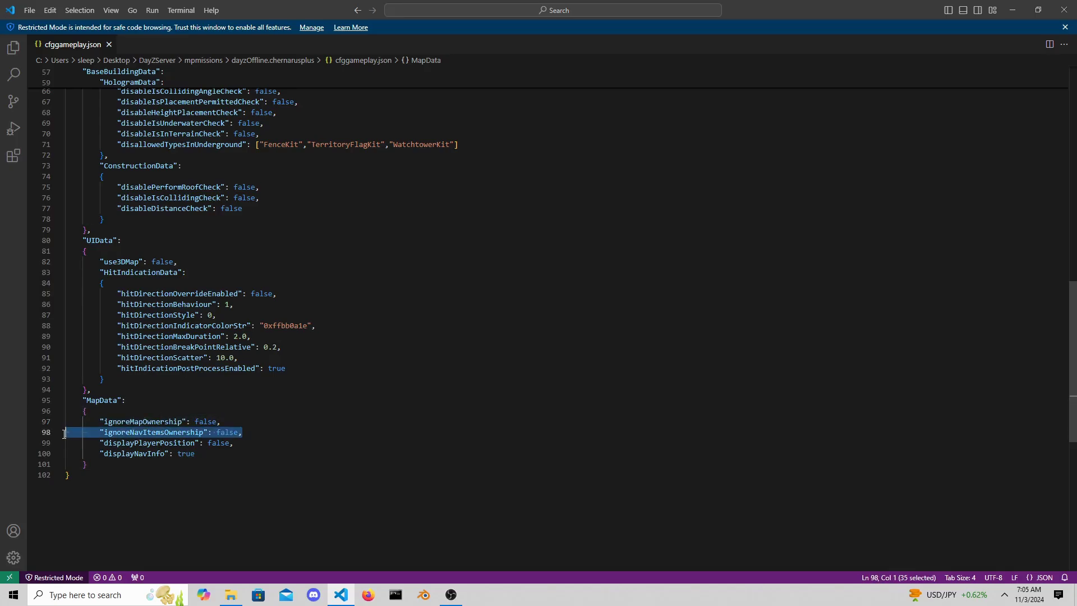
click(259, 421)
drag(265, 430, 67, 436)
drag(253, 443, 61, 444)
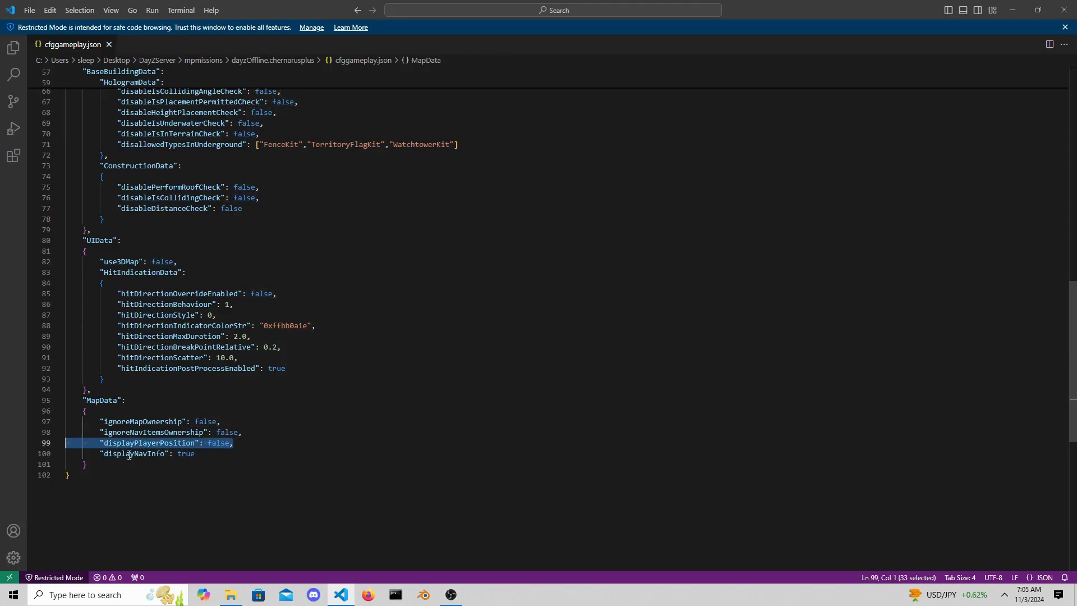
drag(207, 456, 58, 453)
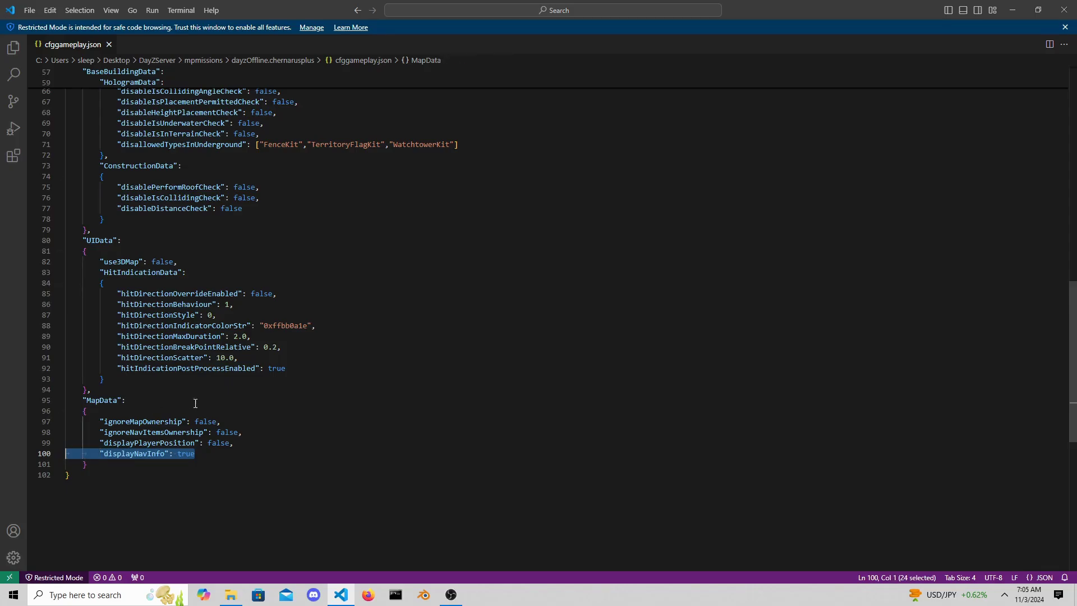
- Open cfgignorelist.xml from the dayzOffline.chernarusplus folder in Visual Studio Code
click(534, 601)
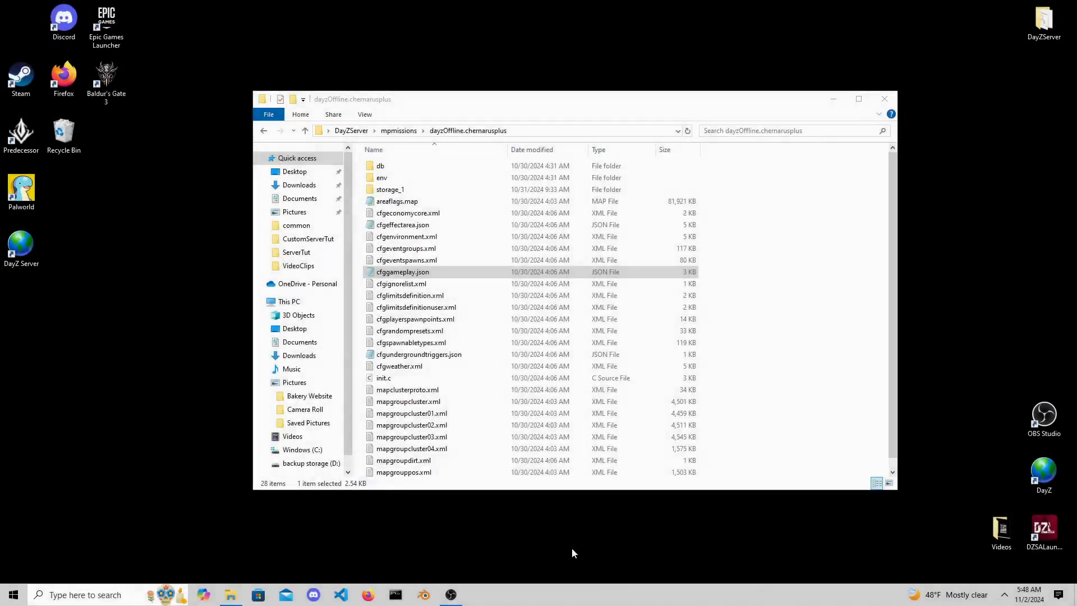
right_click(406, 287)
mouse_move(538, 343)
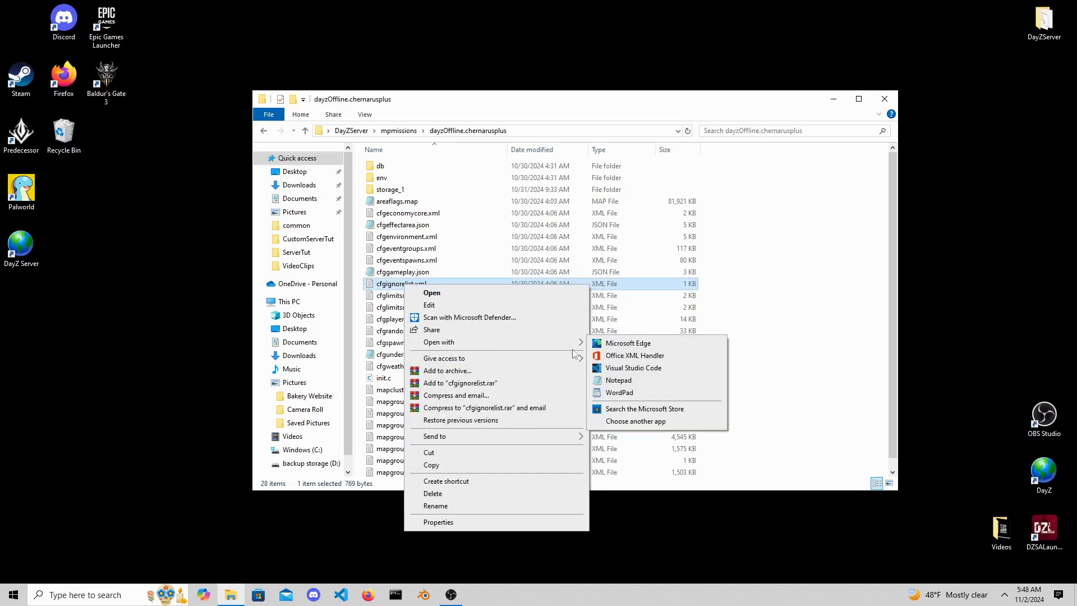
click(638, 368)
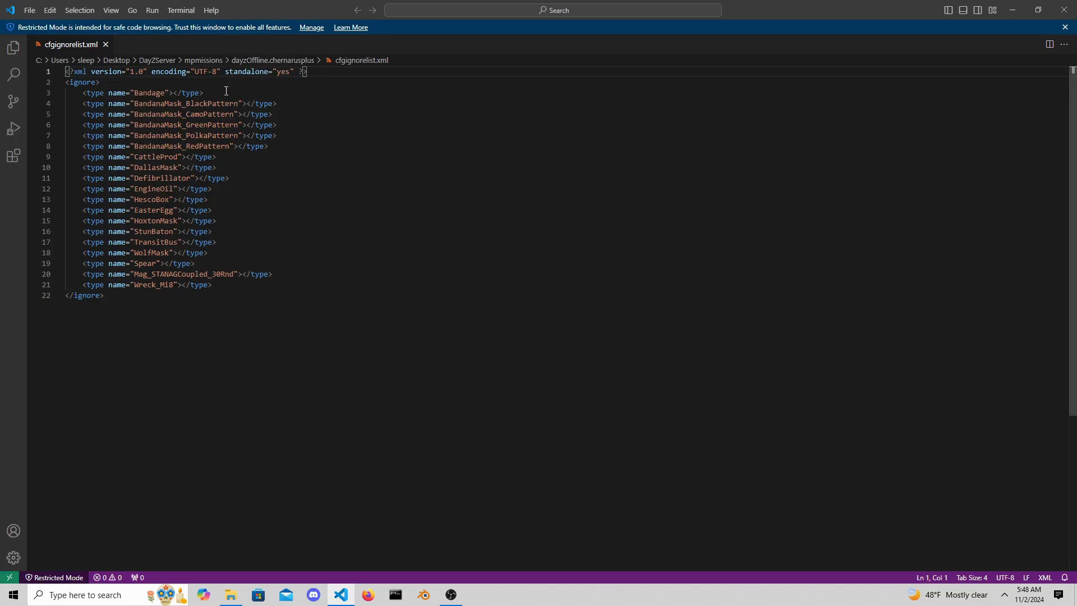
- Examine the item types listed in the ignore block of cfgignorelist.xml, starting with the Bandage entry
drag(83, 93, 288, 284)
click(175, 106)
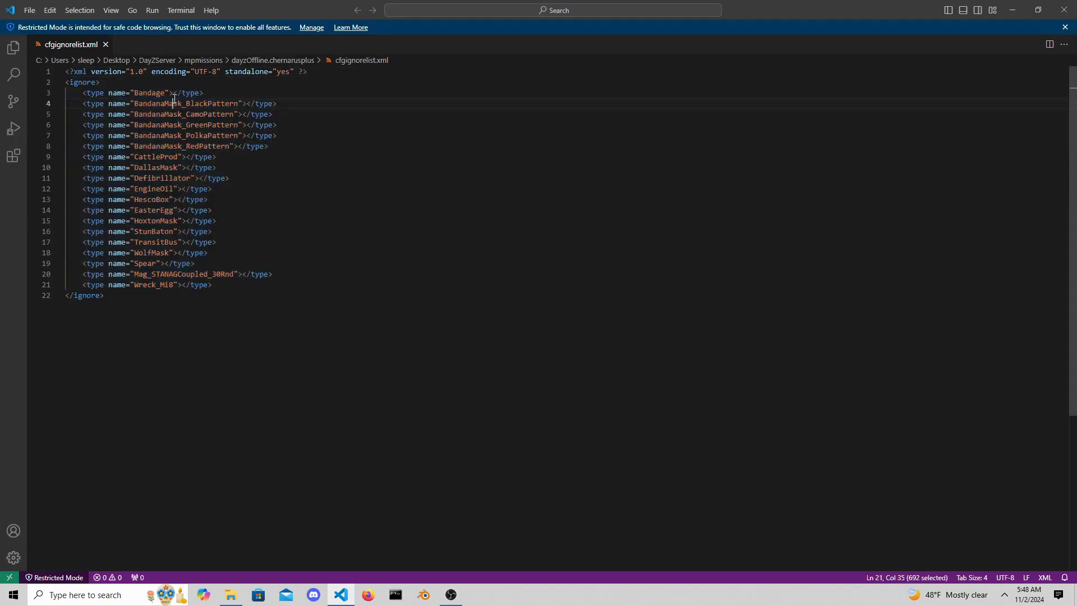
drag(168, 92, 135, 93)
drag(204, 92, 83, 96)
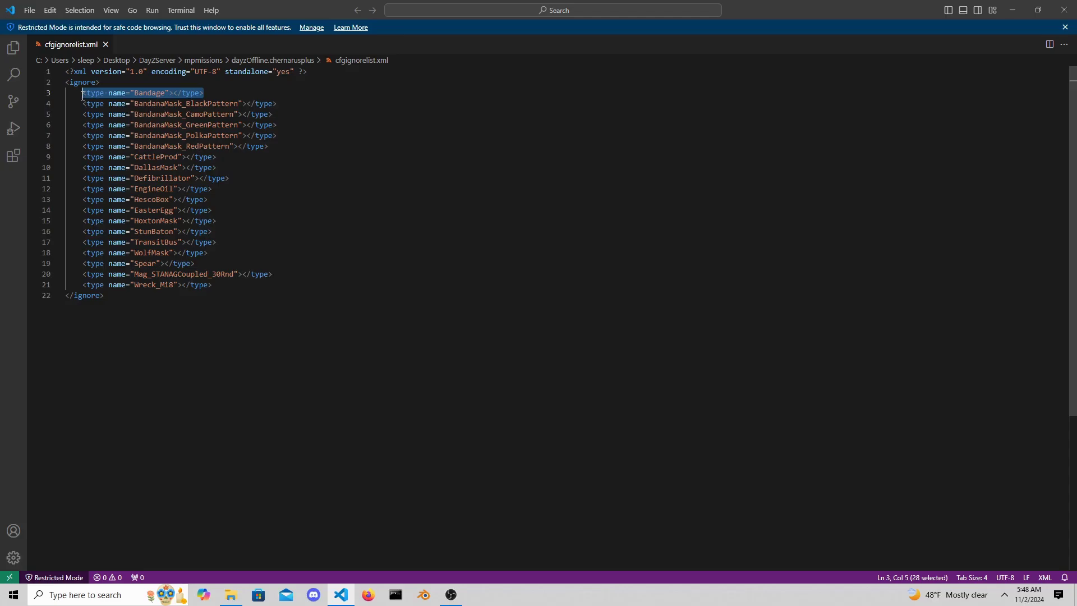
click(205, 95)
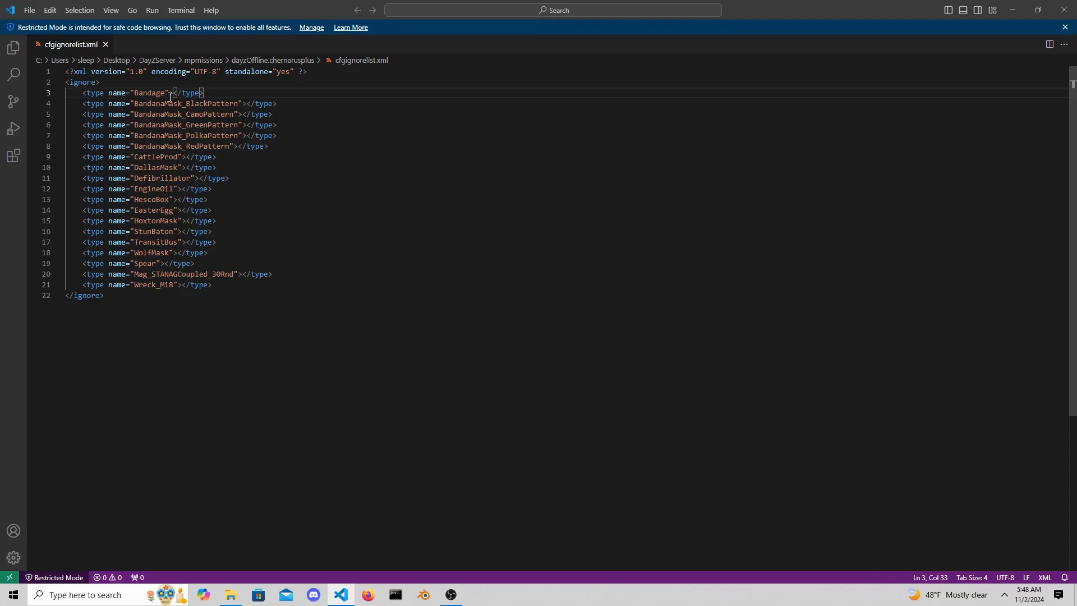
drag(170, 92, 325, 288)
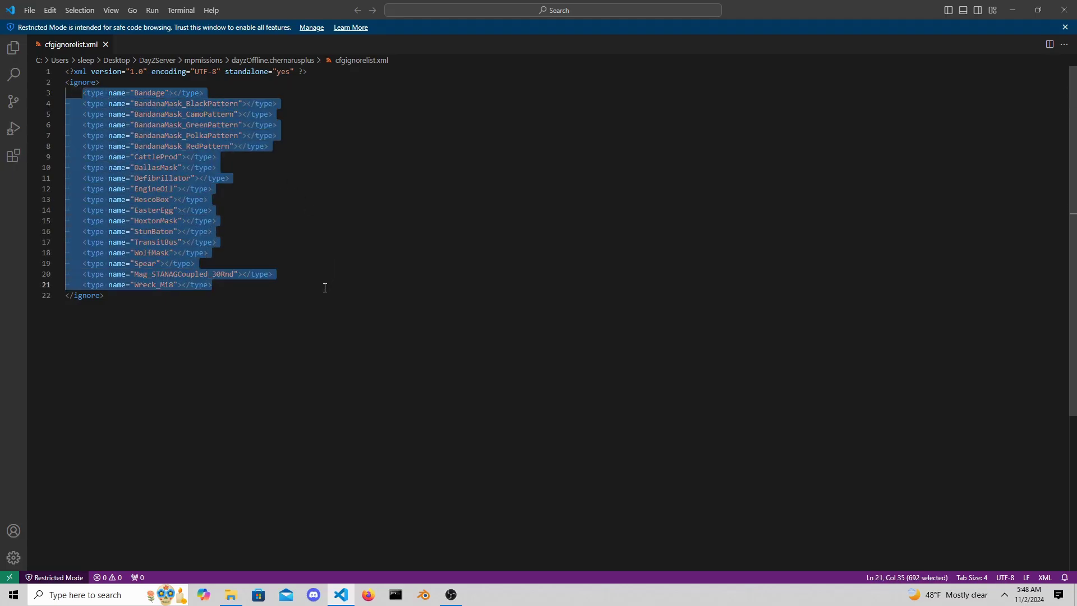
click(290, 272)
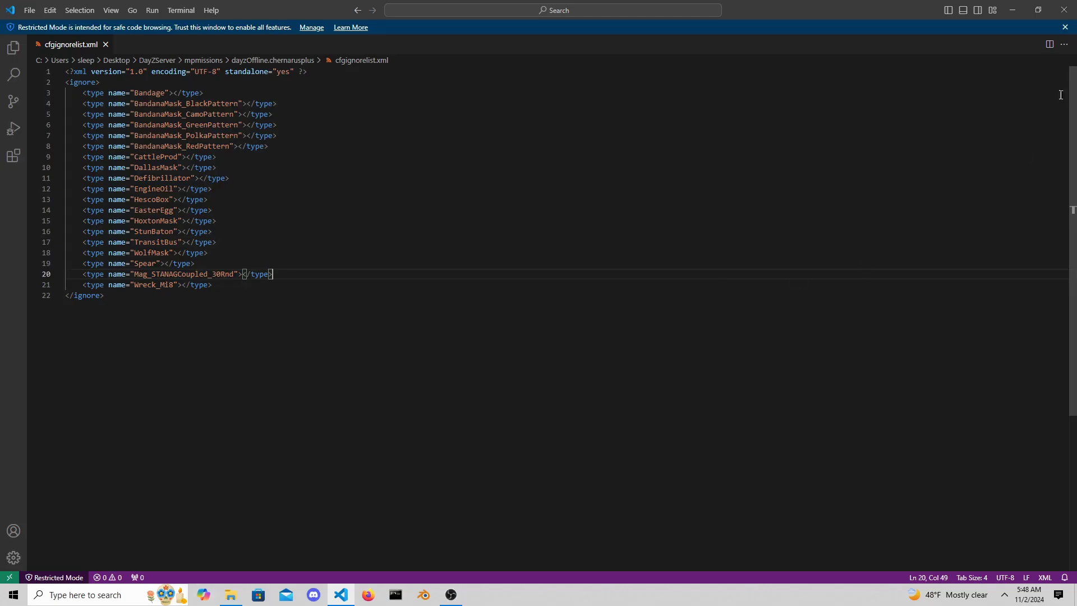
- Close cfgignorelist.xml, open cfglimitsdefinition.xml in Visual Studio Code and examine its categories, tags, usageflags and valueflags lists
click(1064, 9)
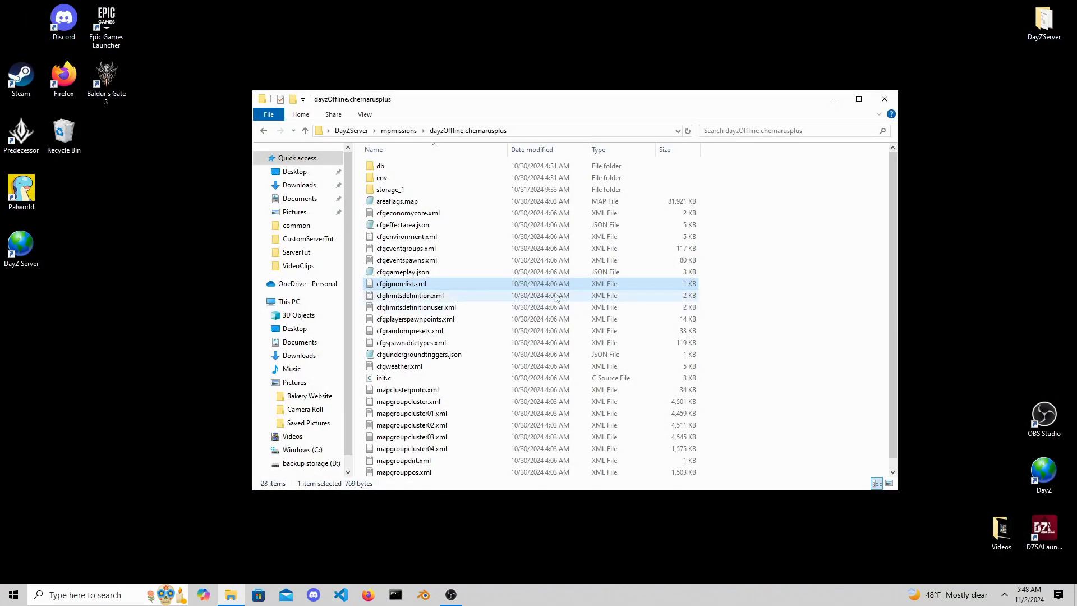
double_click(395, 298)
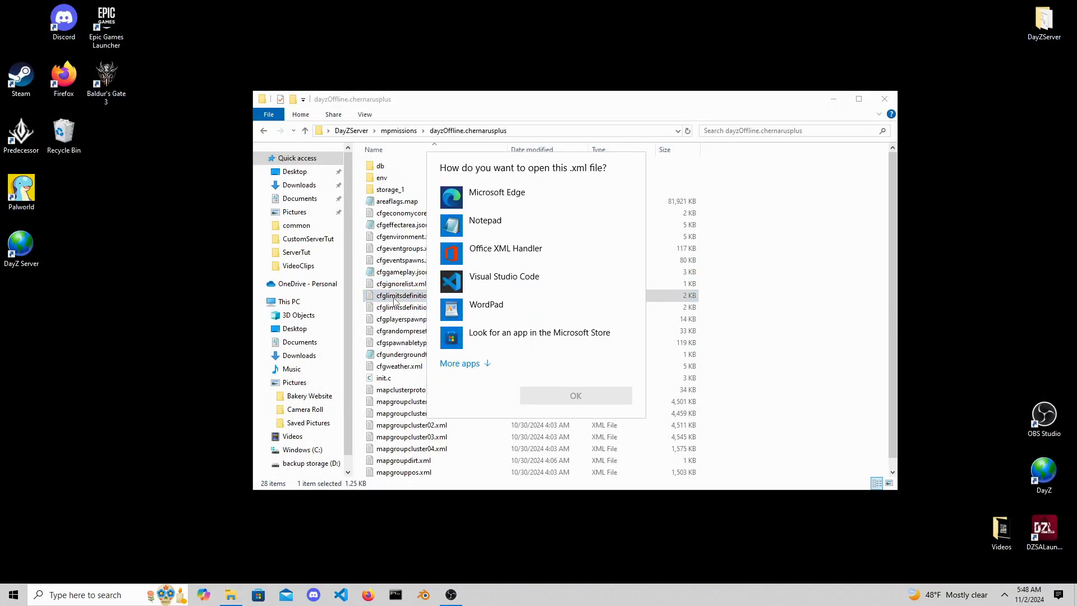
click(505, 280)
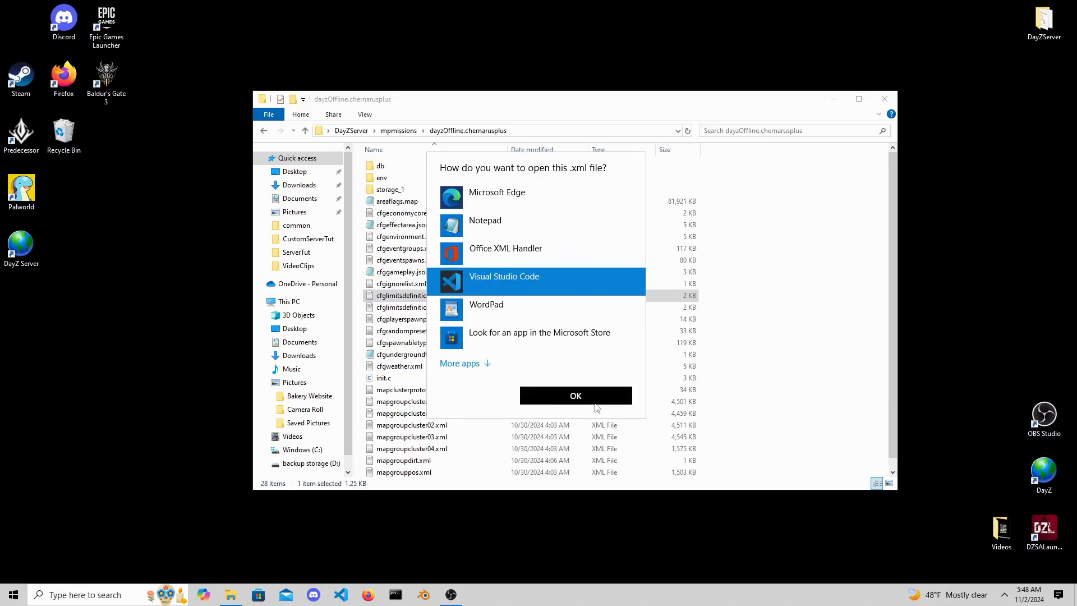
click(576, 396)
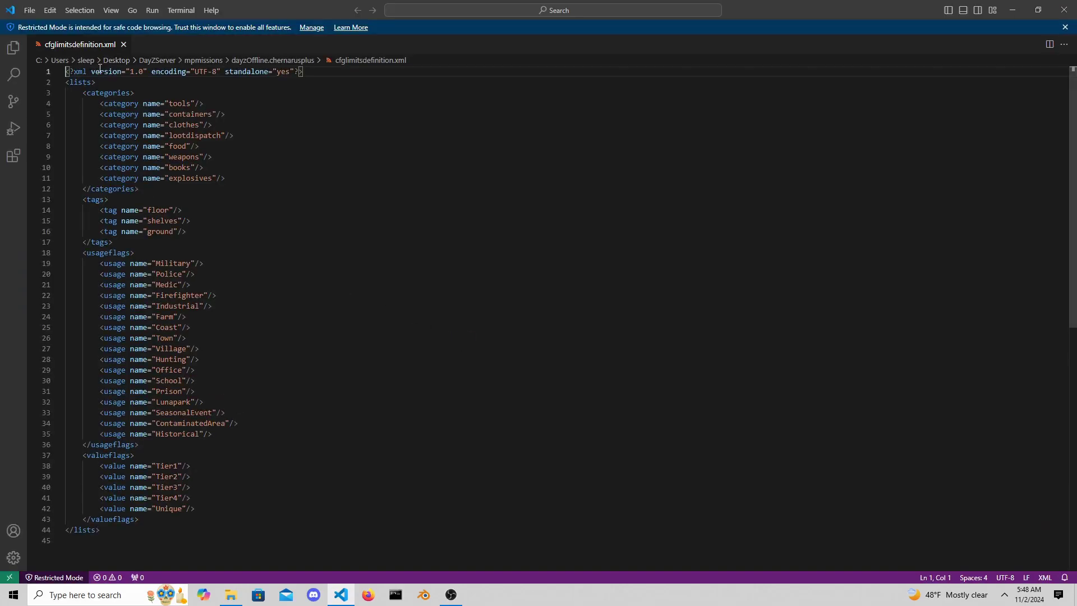
drag(78, 91, 263, 517)
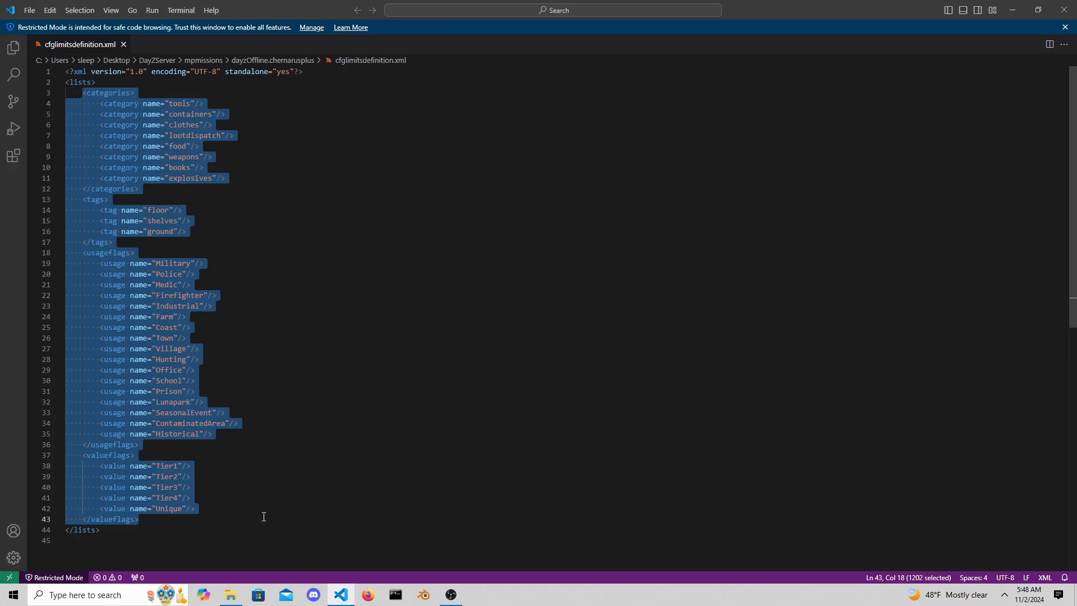
click(276, 185)
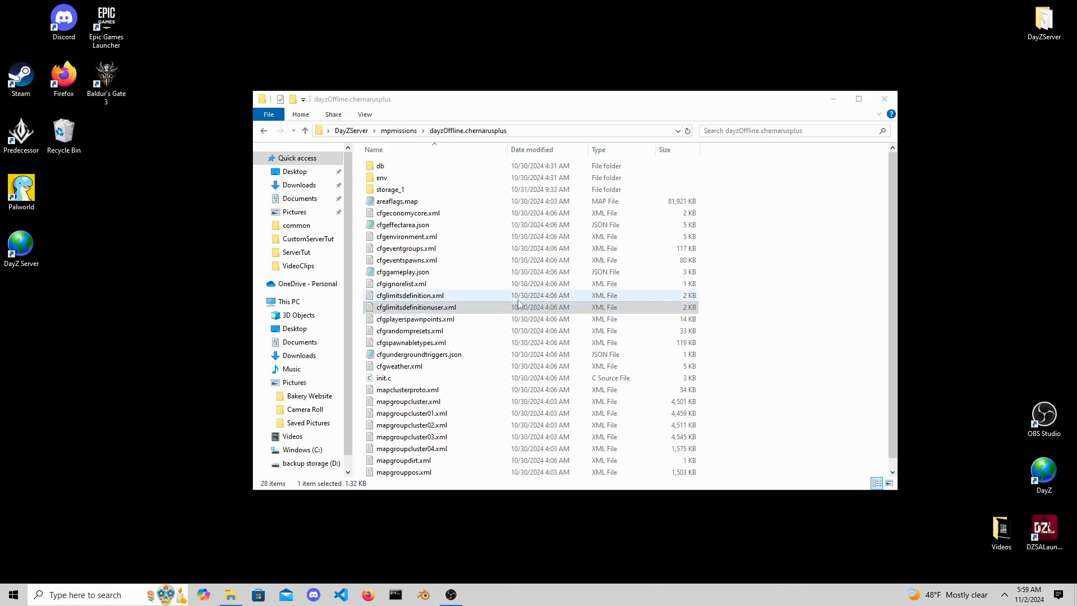
- Open cfgplayerspawnpoints.xml from the dayzOffline.chernarusplus folder in Visual Studio Code
drag(711, 304, 355, 301)
click(736, 308)
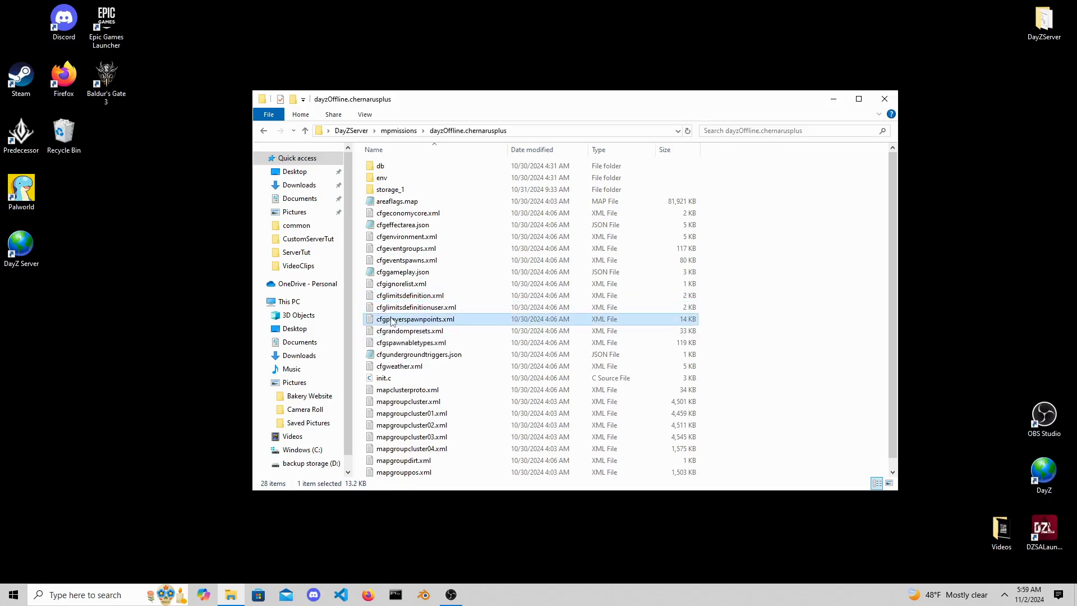
click(408, 320)
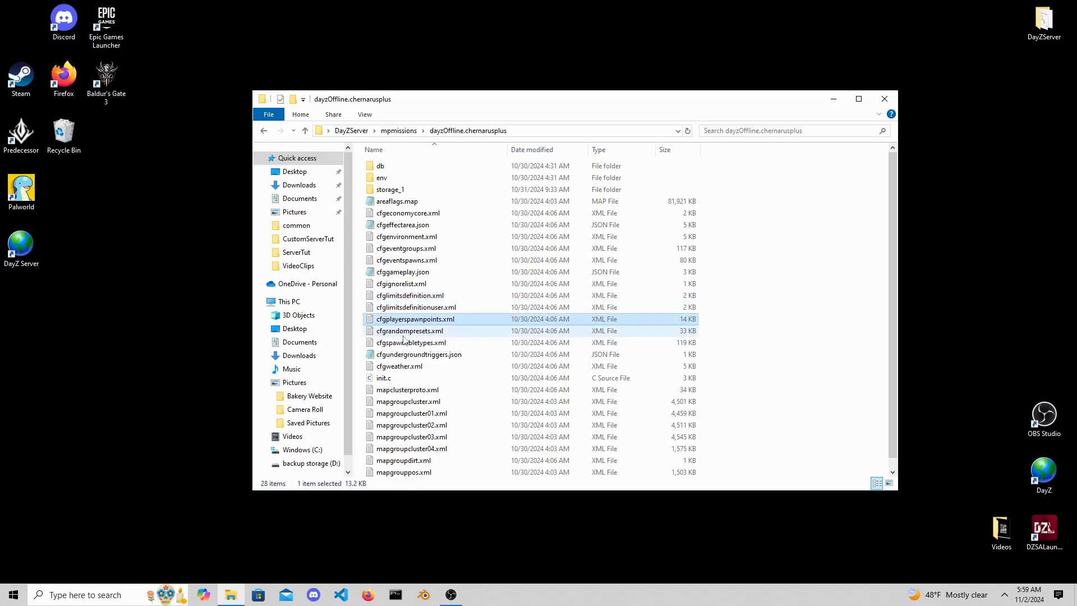
right_click(450, 323)
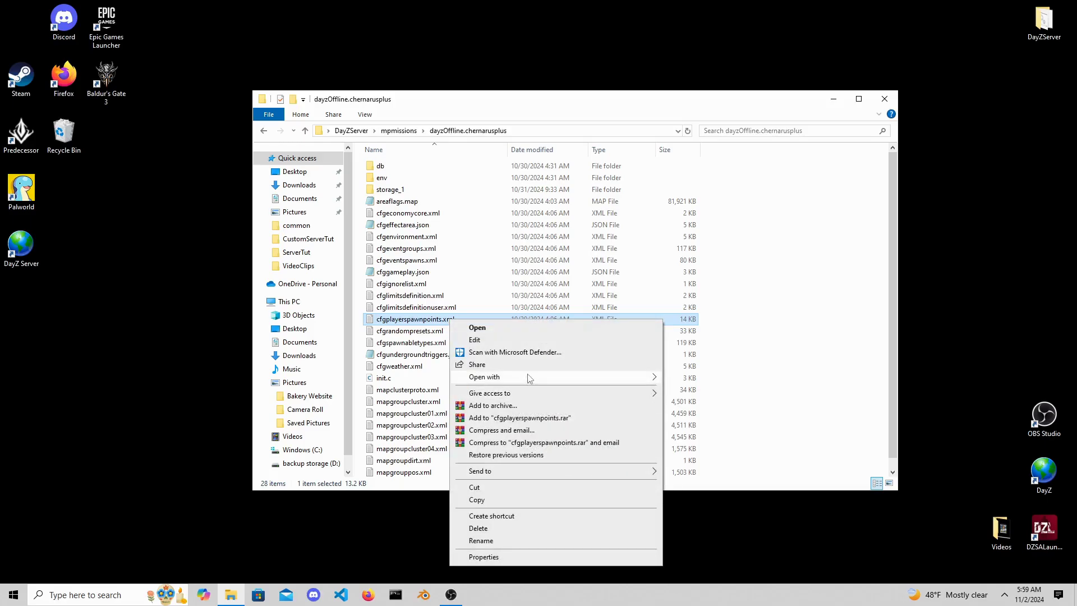
mouse_move(617, 377)
click(705, 403)
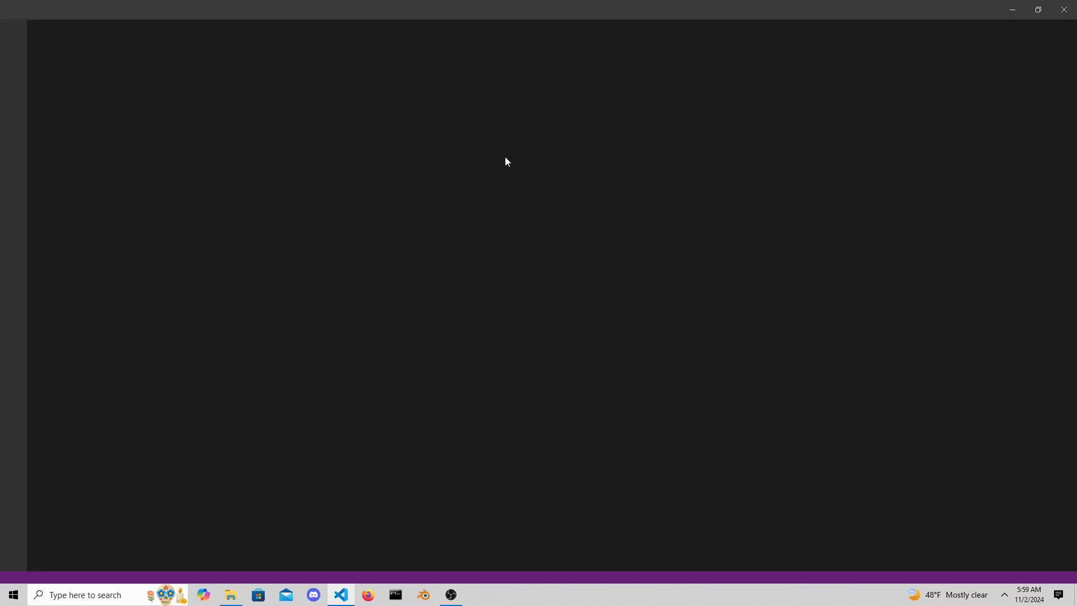
- Examine the WestCherno group under generator_posbubbles, covering its name, position entries and lifetime attribute
scroll(402, 260, down, 1)
click(443, 307)
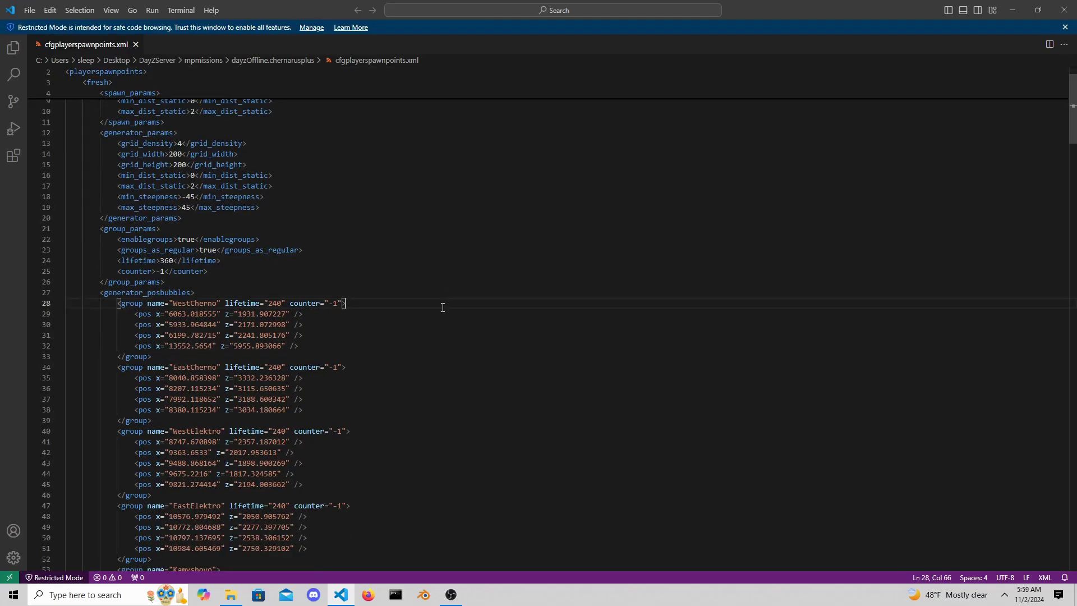
click(114, 307)
drag(116, 306, 286, 303)
click(351, 303)
drag(116, 309, 228, 308)
drag(130, 314, 308, 349)
click(313, 349)
drag(222, 303, 286, 304)
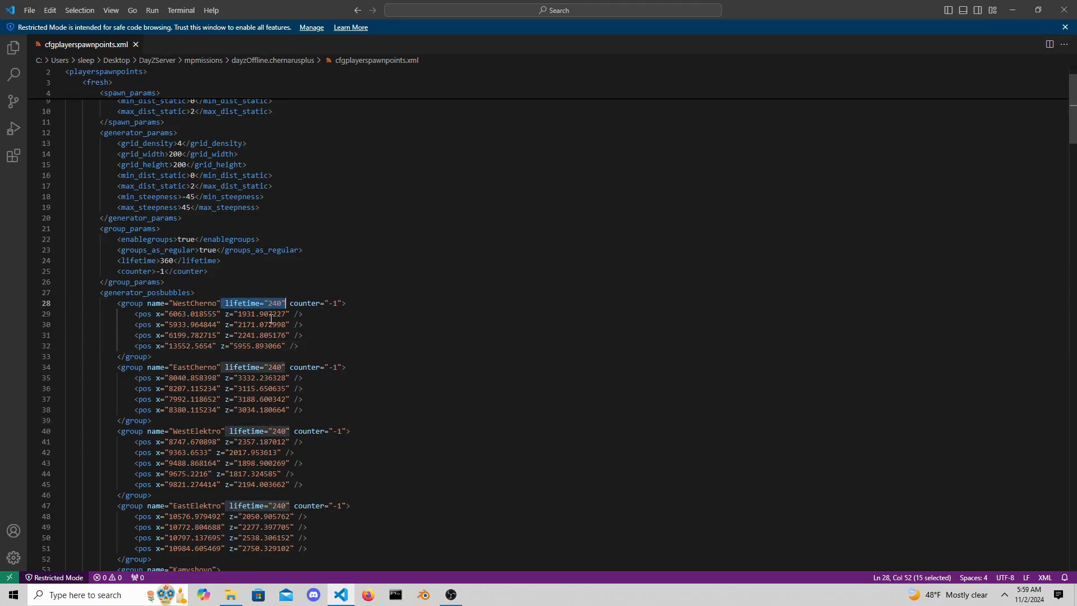
- Examine the EastCherno group and the remaining spawn groups through NorthBerezino under generator_posbubbles in cfgplayerspawnpoints.xml
drag(113, 367, 294, 421)
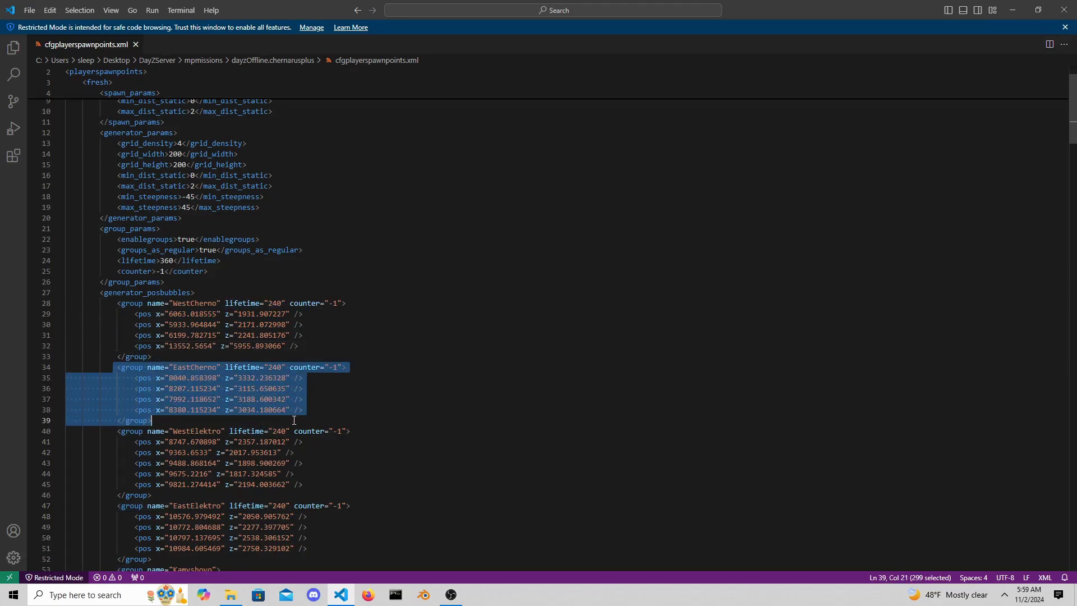
scroll(272, 403, down, 2)
scroll(269, 399, down, 6)
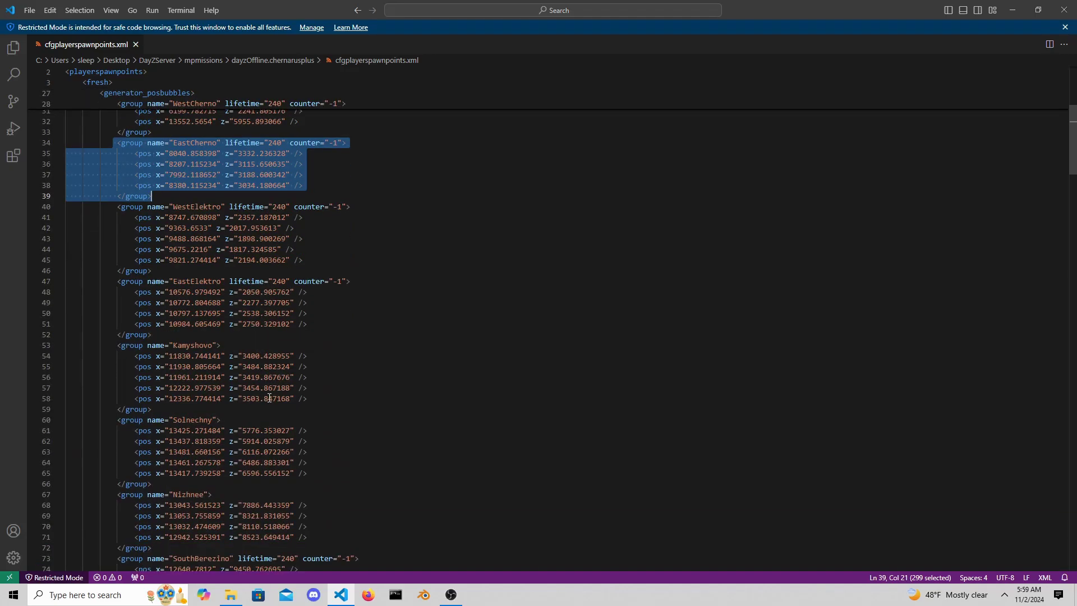
scroll(279, 396, down, 4)
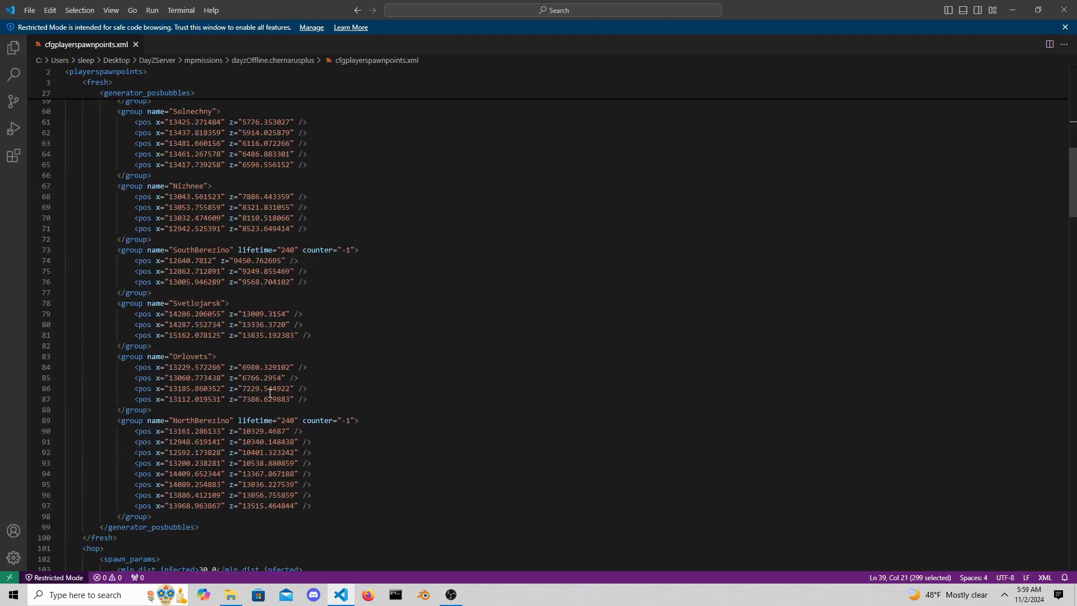
- Close cfgplayerspawnpoints.xml and open cfgrandompresets.xml from the dayzOffline.chernarusplus folder in Visual Studio Code
click(1061, 10)
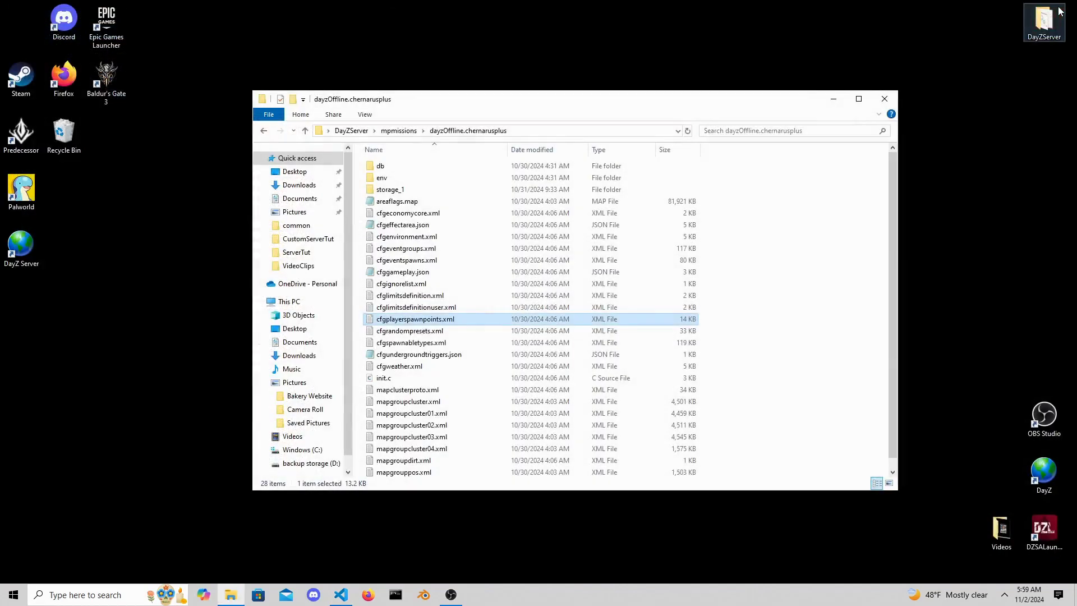
right_click(415, 333)
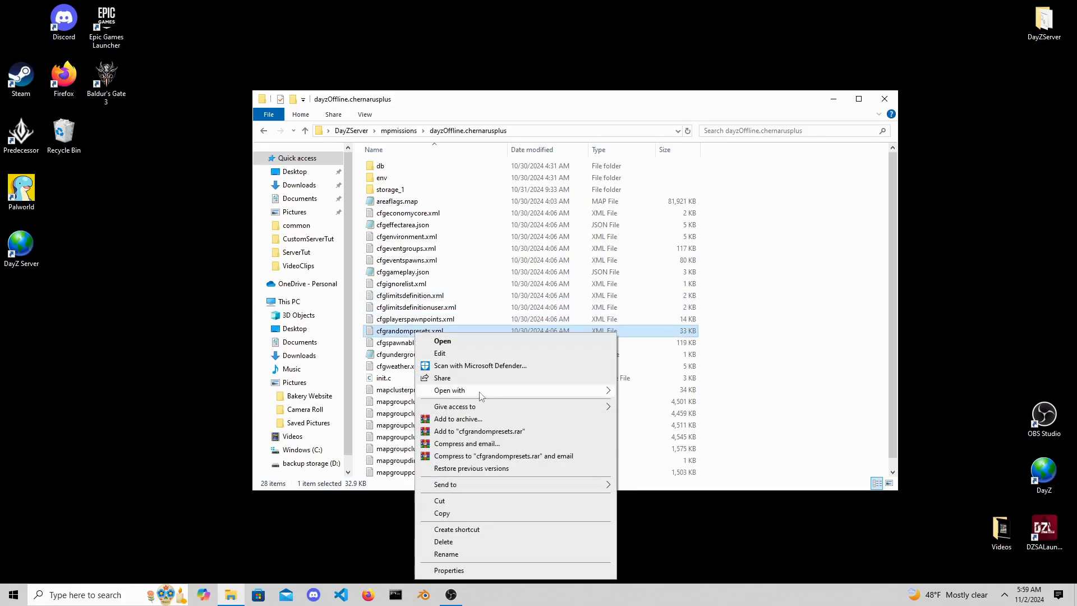
mouse_move(482, 391)
click(670, 420)
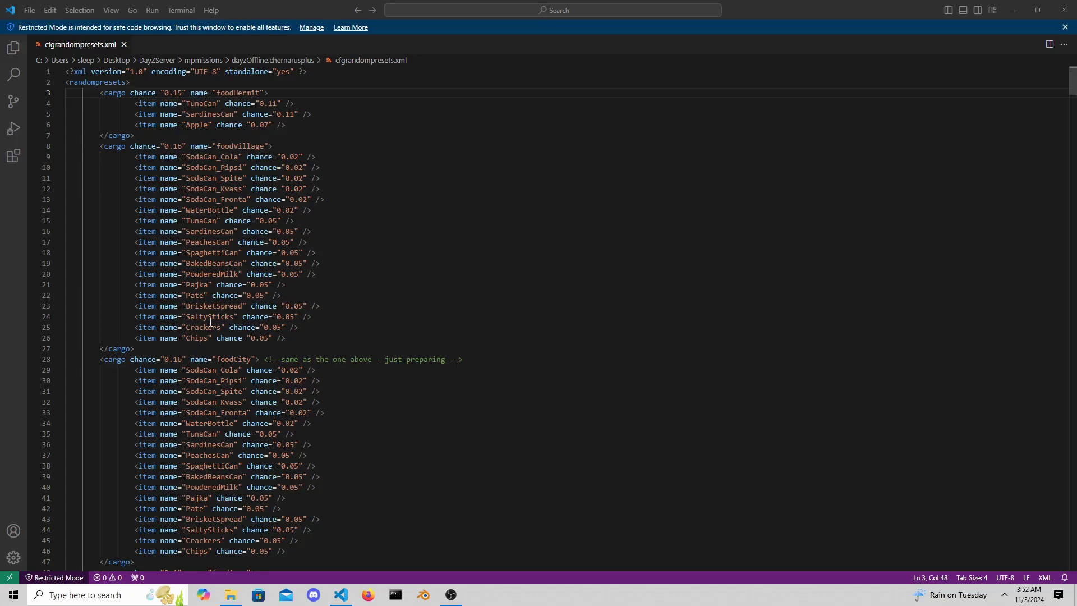
- Examine the foodVillage cargo preset's name and its item list from SodaCan_Cola to Chips
drag(297, 144, 213, 145)
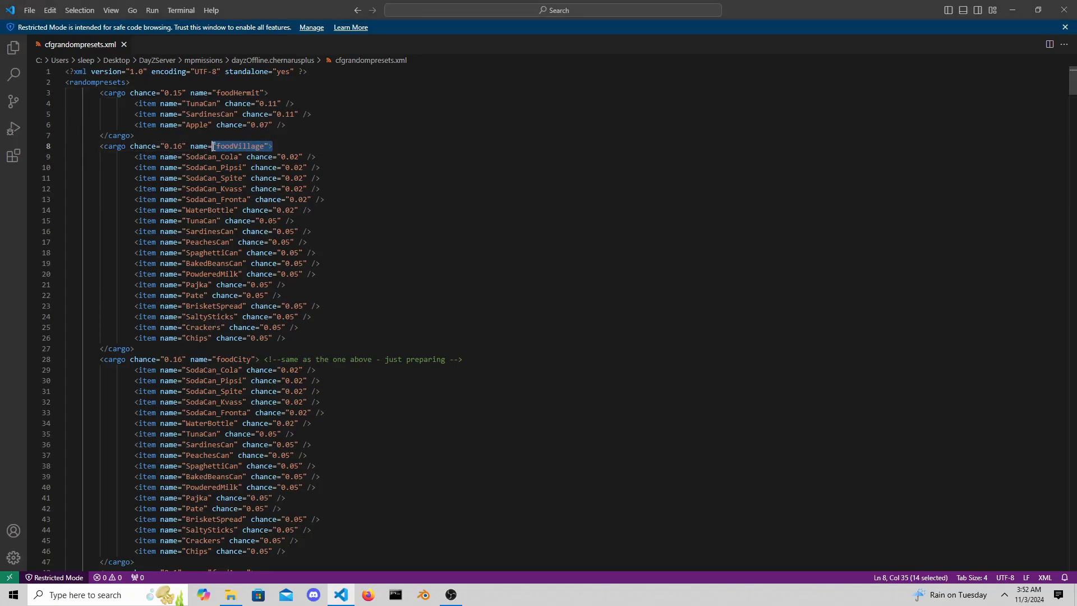
click(293, 147)
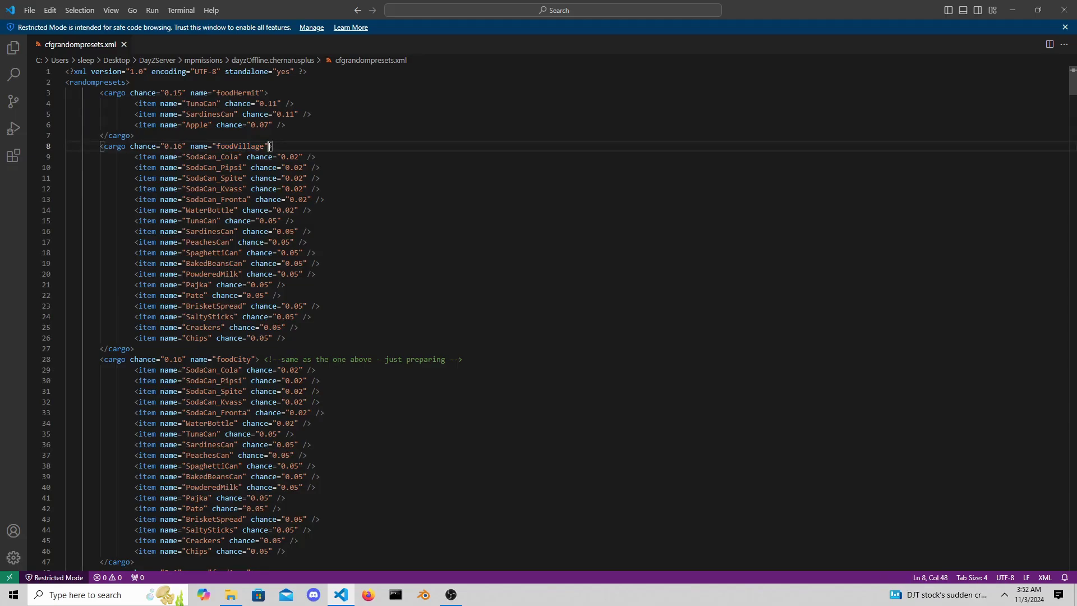
drag(280, 146, 327, 338)
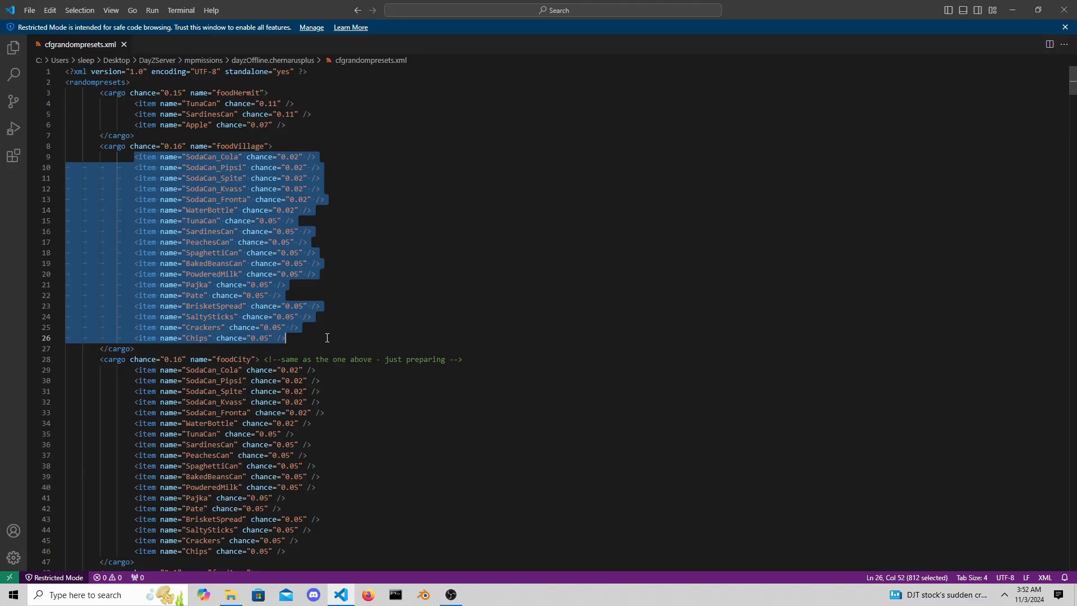
click(289, 146)
- Examine the foodVillage preset's overall cargo chance and the individual chance attributes of its items
drag(183, 146, 165, 146)
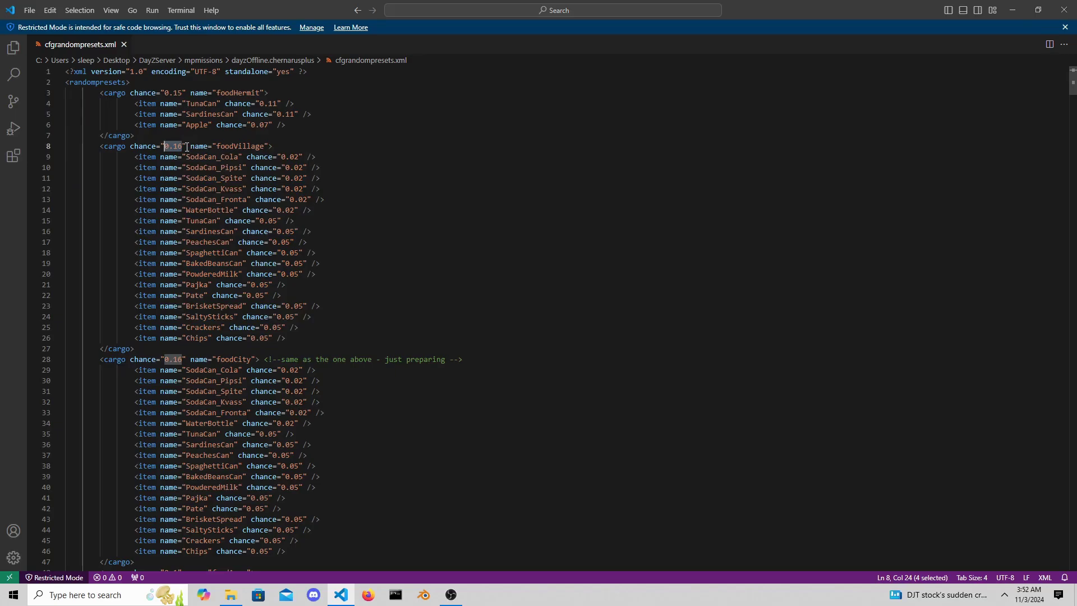
click(185, 146)
drag(181, 146, 164, 146)
click(134, 158)
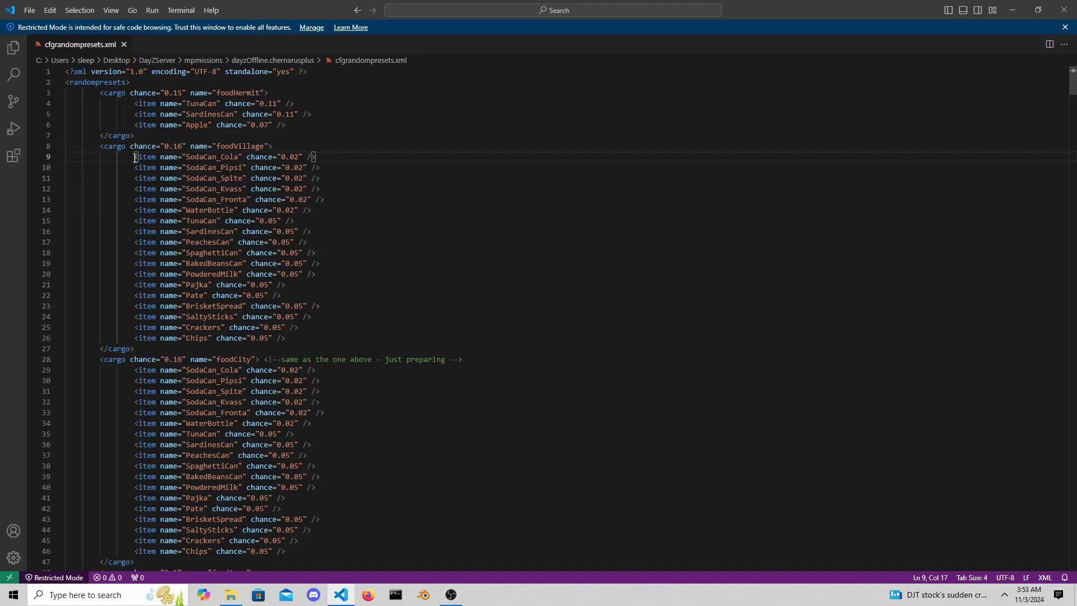
drag(135, 158, 217, 339)
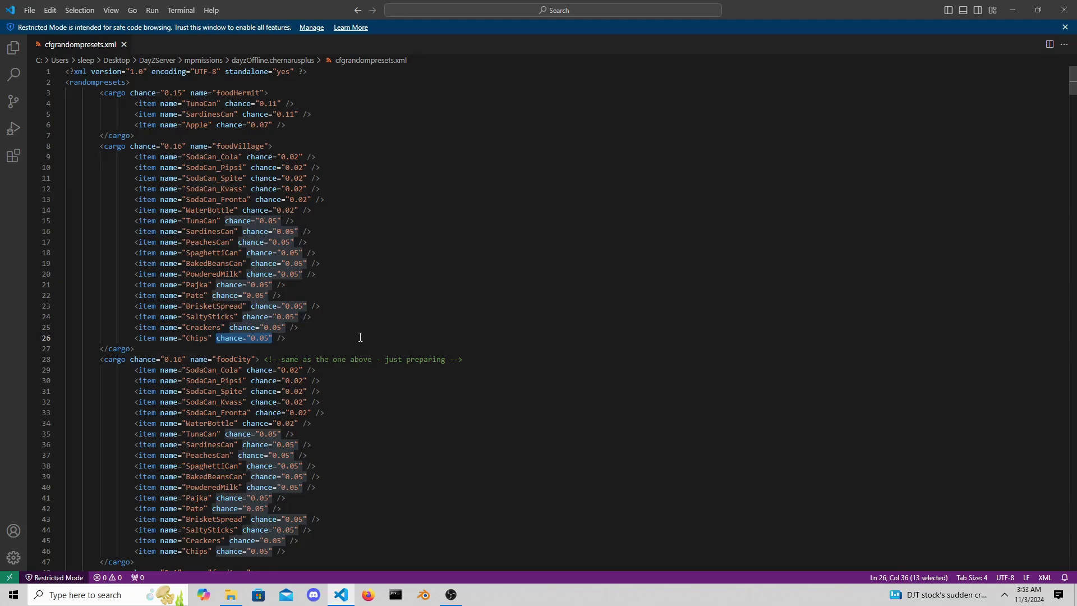
click(320, 338)
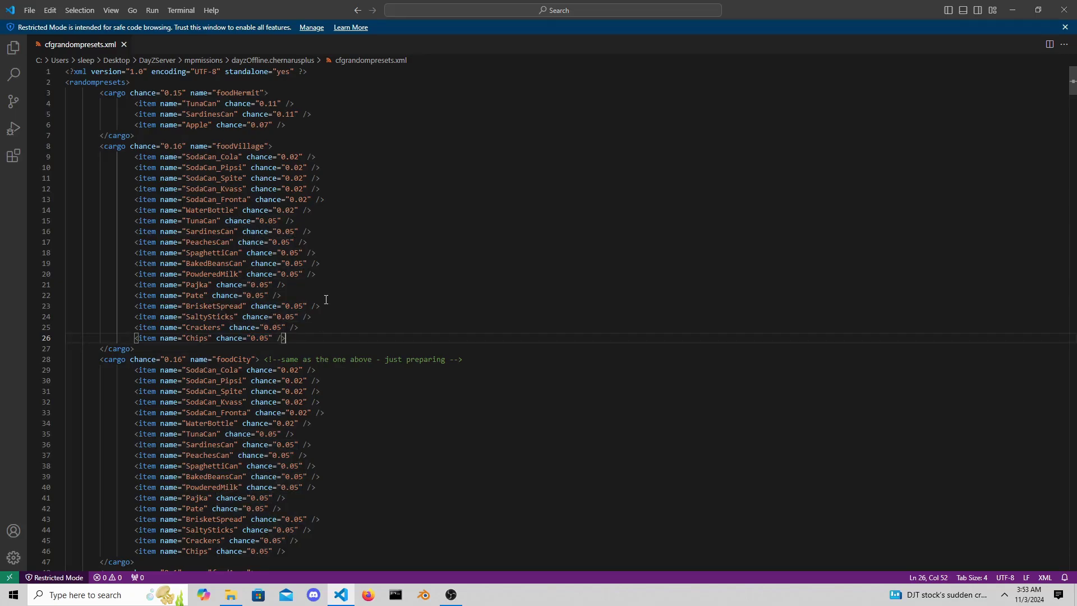
drag(141, 351, 71, 144)
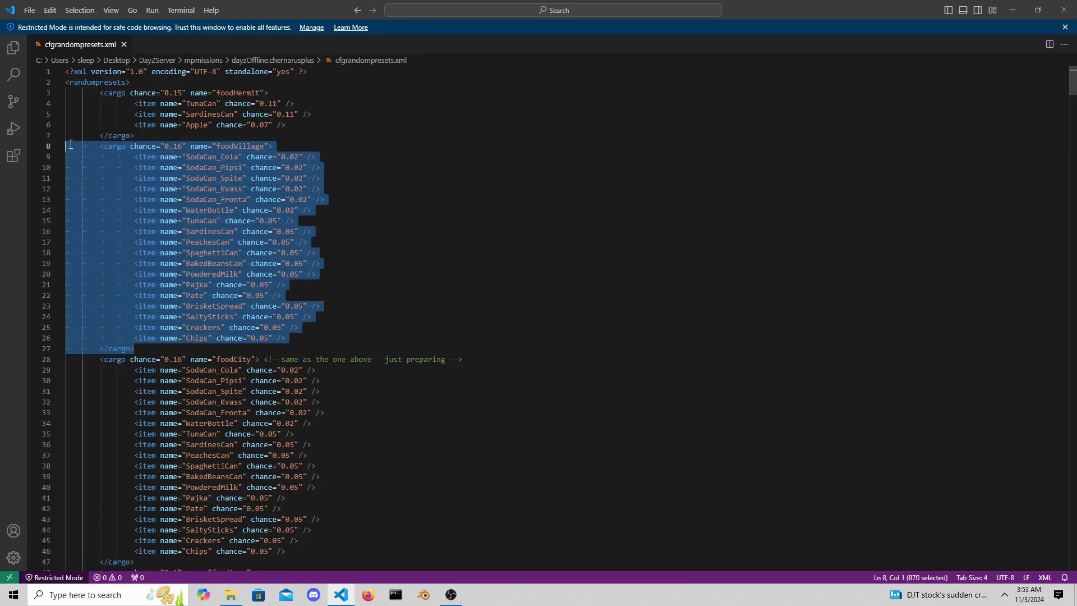
click(357, 151)
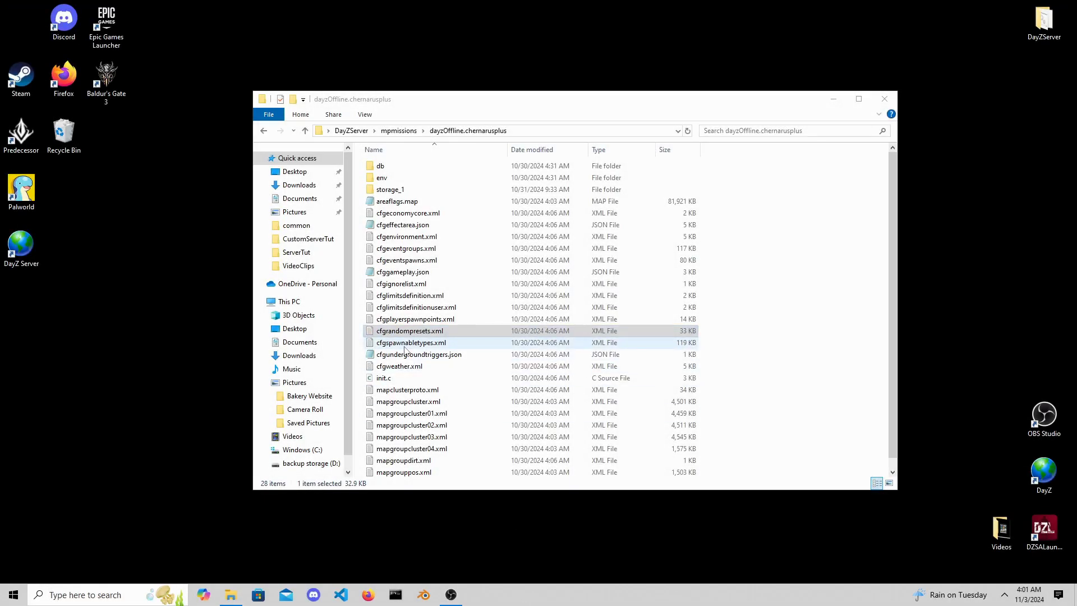
- Open cfgspawnabletypes.xml from the dayzOffline.chernarusplus folder in Visual Studio Code
right_click(404, 345)
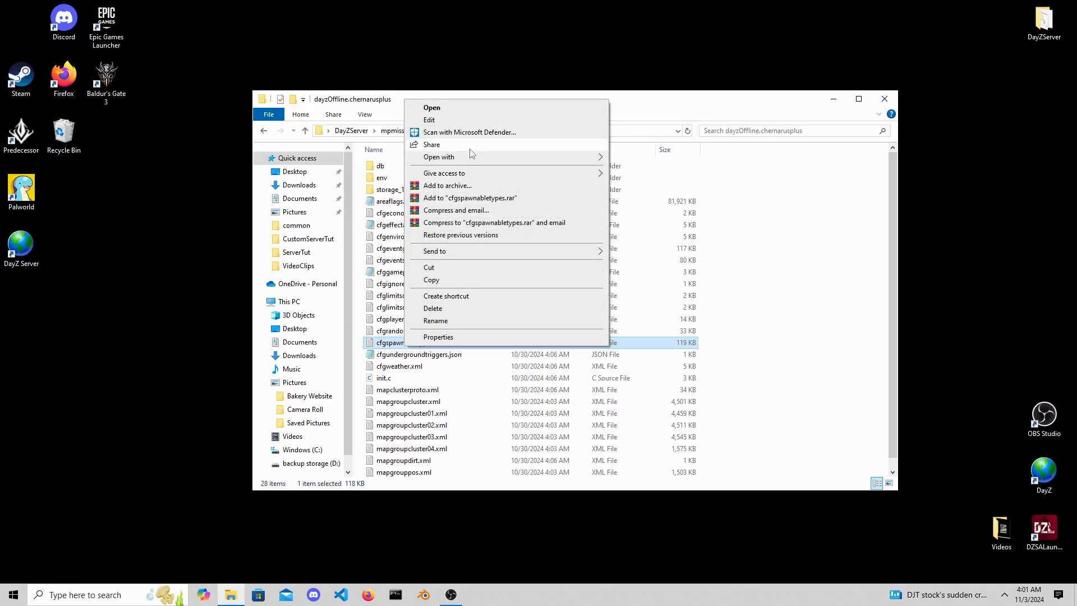
mouse_move(479, 158)
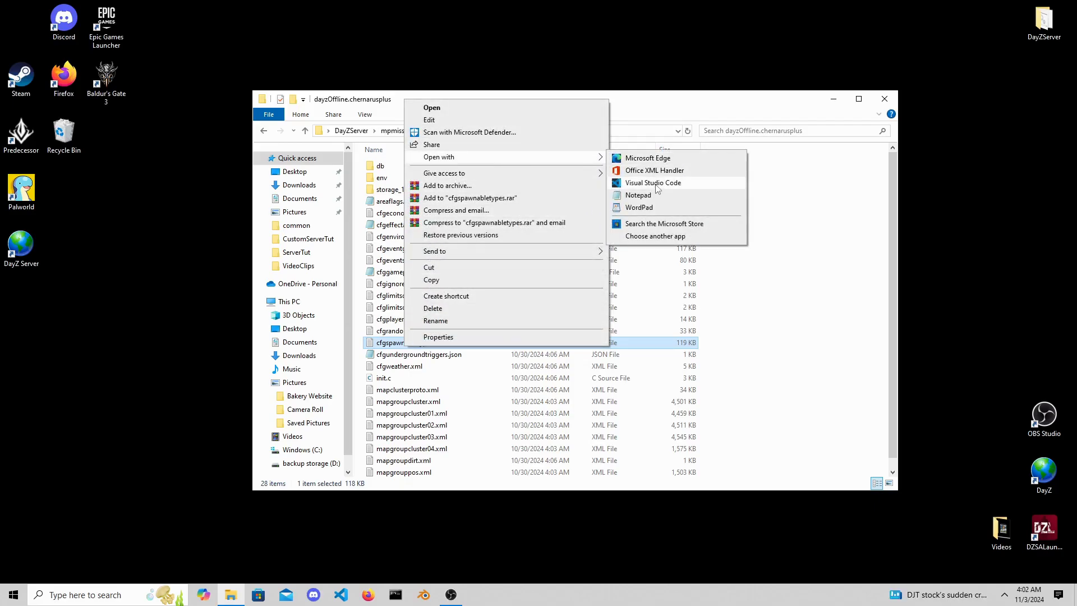
click(654, 184)
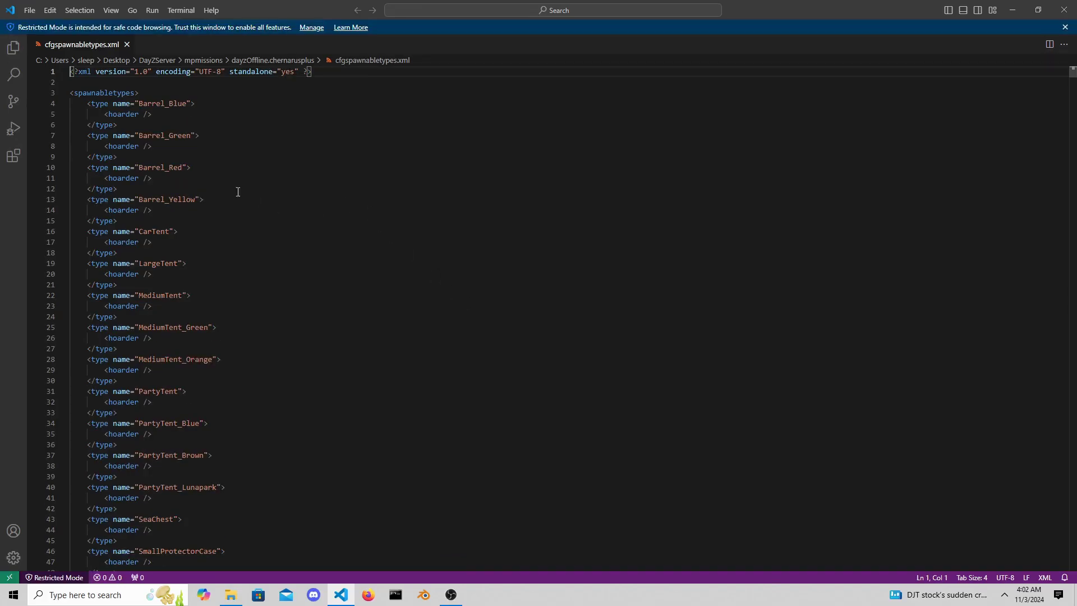
- Examine the hoarder container types from Barrel_Blue to WoodenCrate and the damage range of GiftWrapPaper
drag(88, 104, 305, 414)
scroll(305, 418, down, 6)
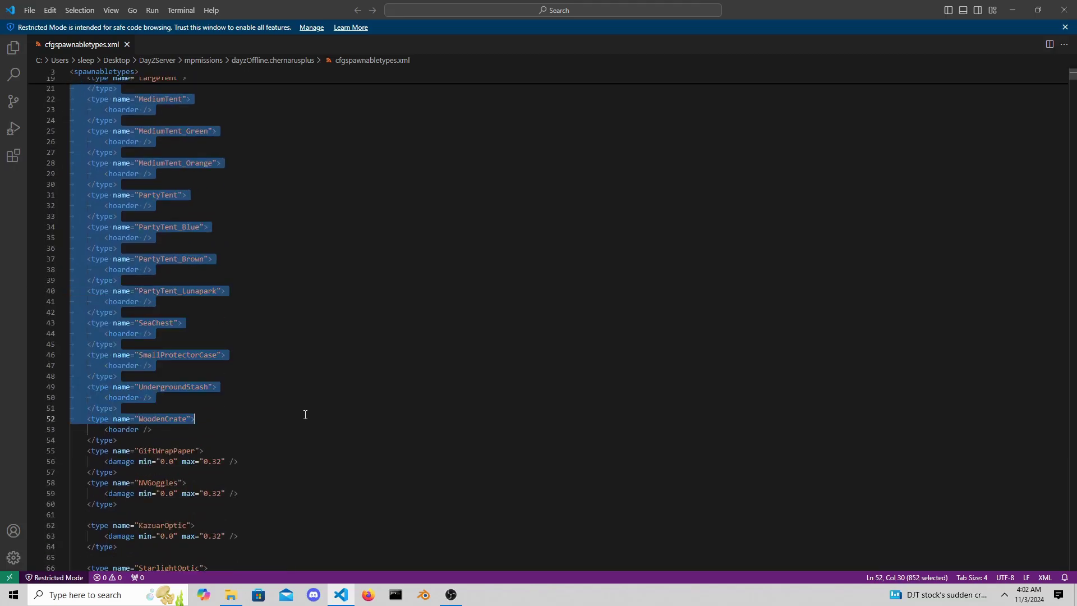
drag(260, 459, 65, 464)
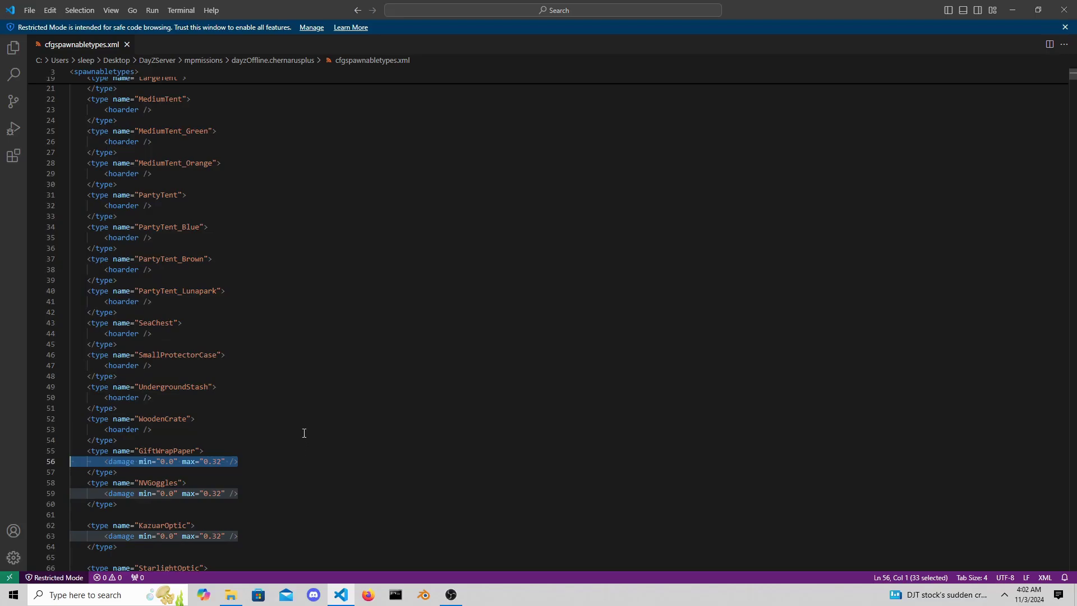
- Examine the PlateCarrierVest_Camo type's holster and pouches attachment blocks, including their chance attributes
scroll(319, 374, down, 15)
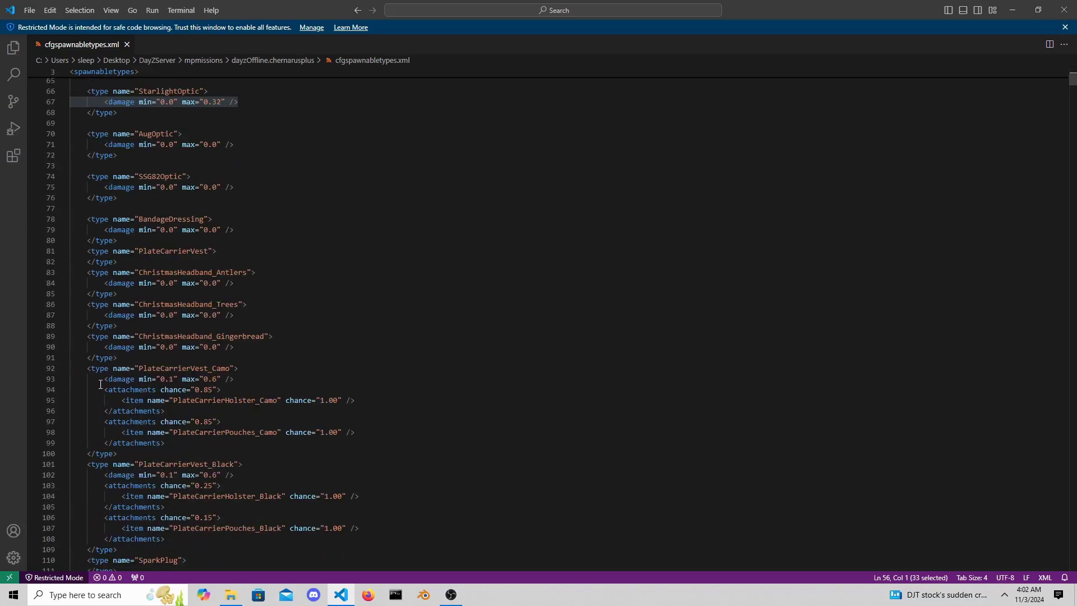
drag(104, 390, 185, 413)
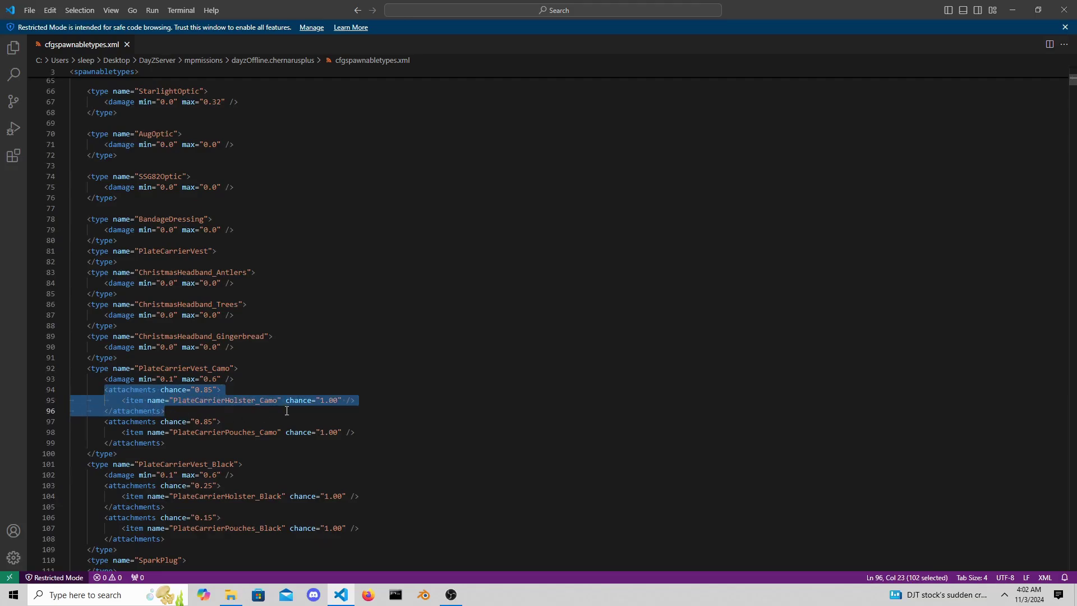
drag(287, 411, 370, 405)
drag(222, 390, 87, 390)
drag(99, 426, 179, 443)
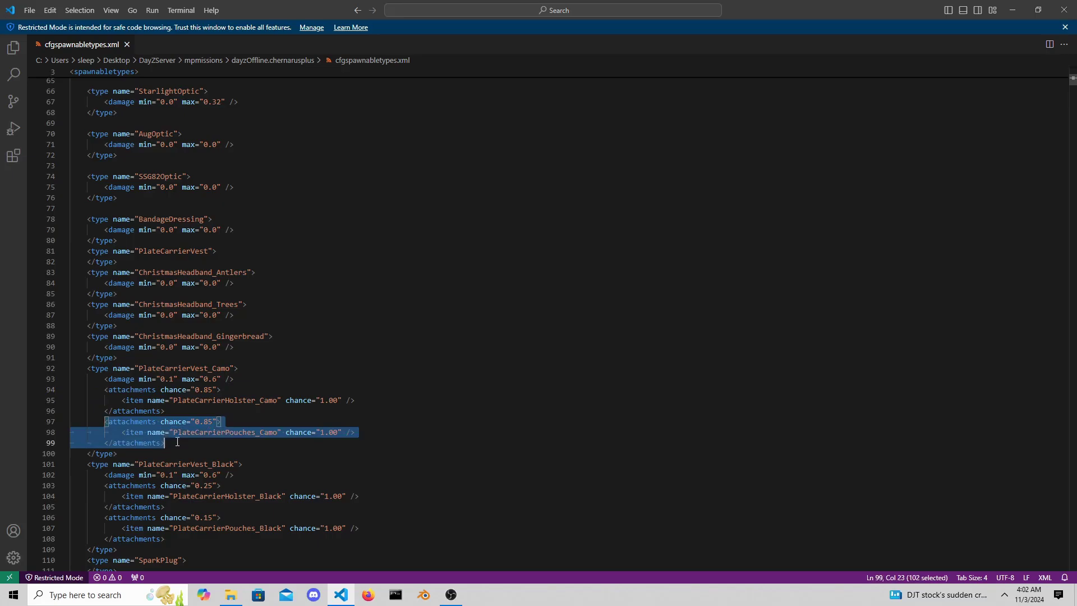
- Examine the cargo presets assigned to the AssaultBag_Ttsko and ZmbF_Clerk_Normal_Blue types
scroll(192, 423, down, 15)
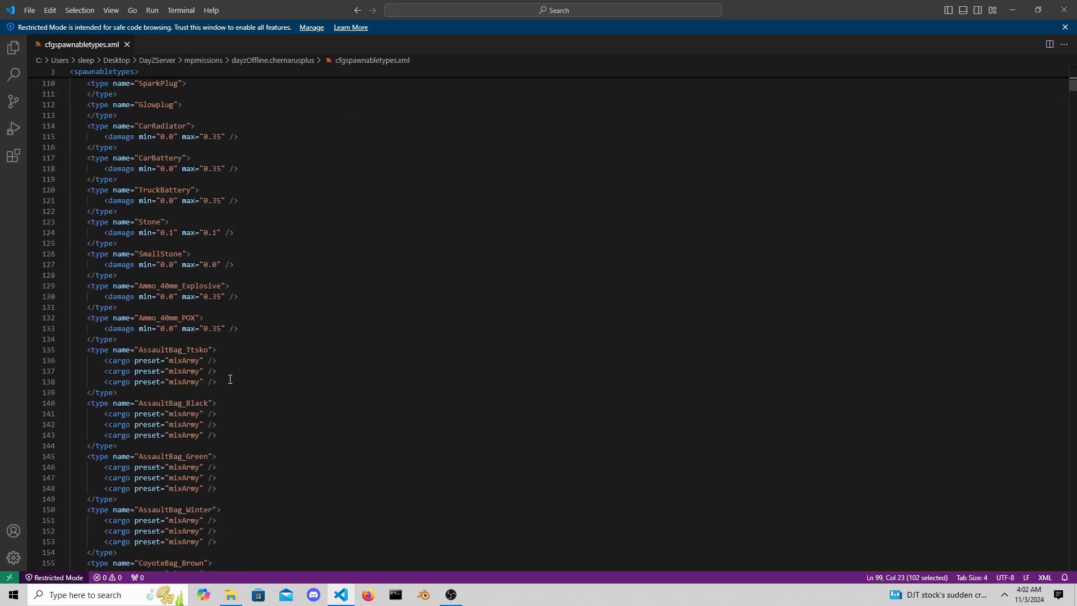
drag(230, 379, 73, 363)
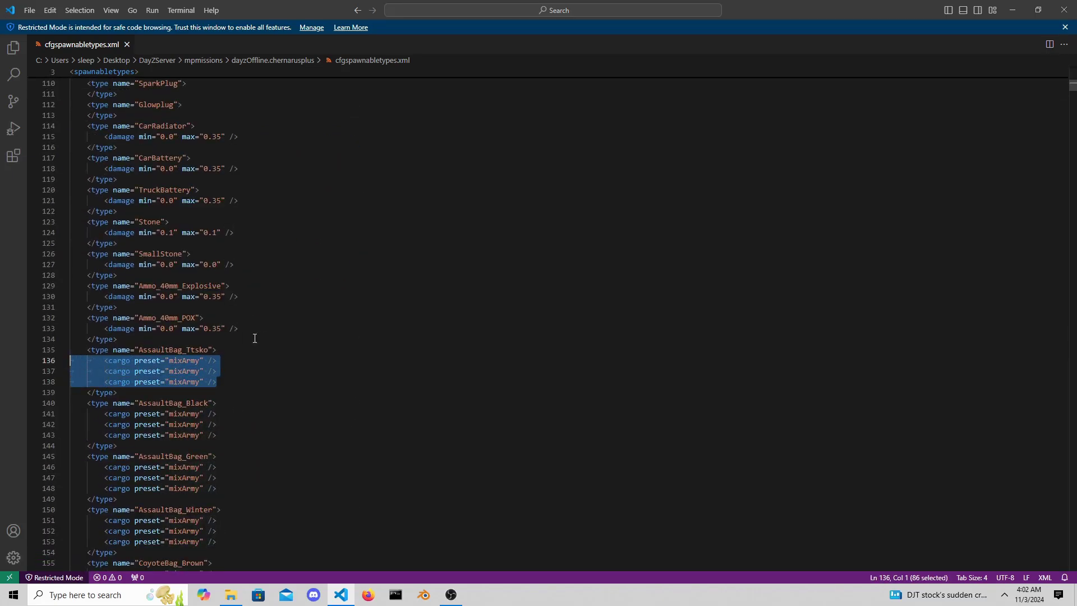
click(235, 348)
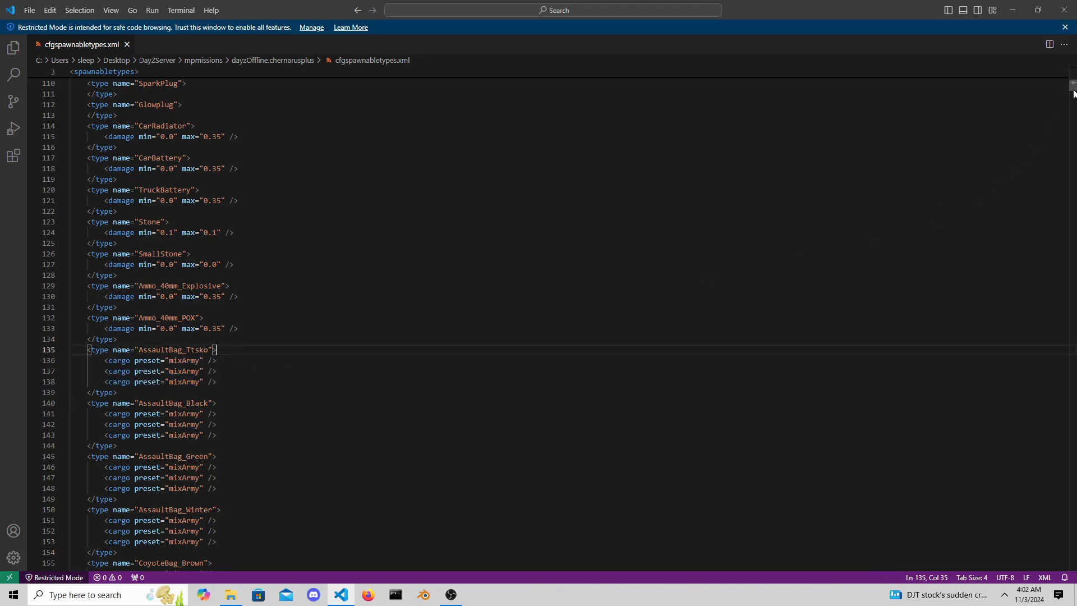
drag(1072, 92, 1074, 239)
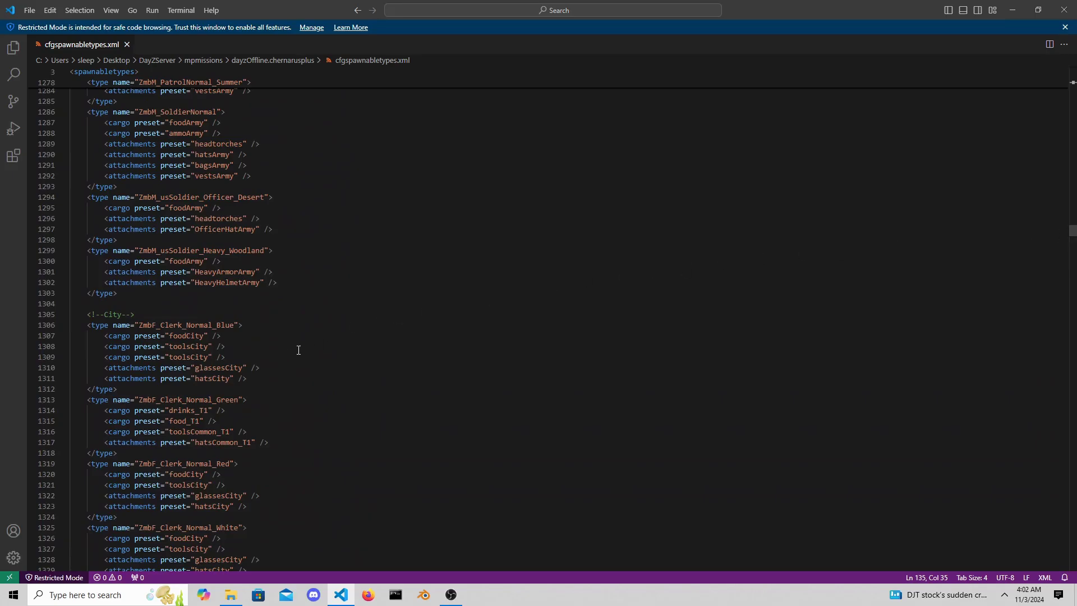
drag(227, 357, 78, 339)
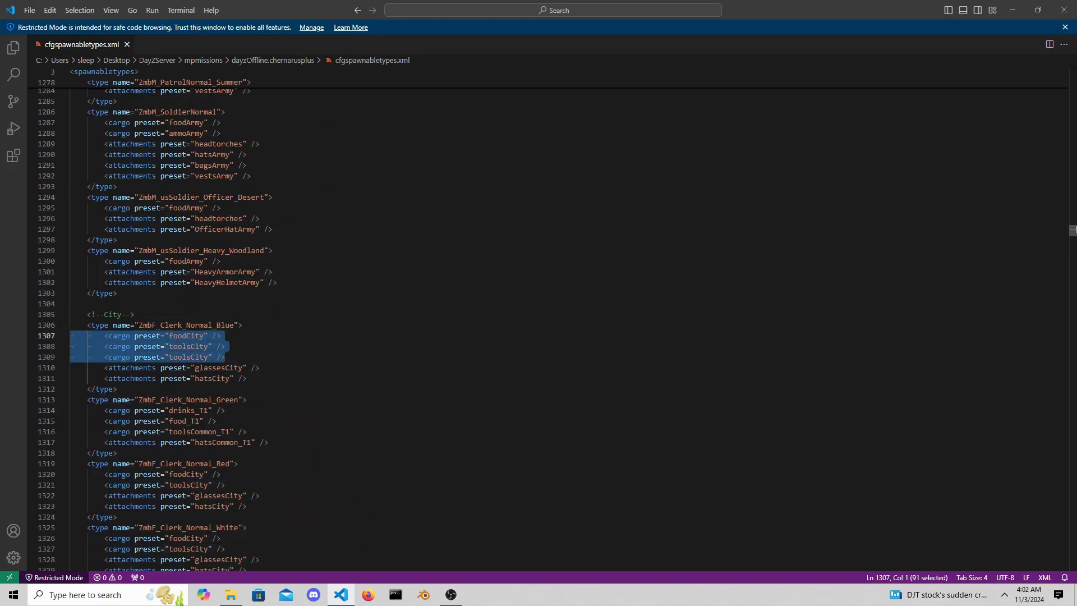
- Examine the FNX45 type's Mag_FNX45_15Rnd and PistolSuppressor attachment blocks in cfgspawnabletypes.xml
drag(1072, 236, 1072, 355)
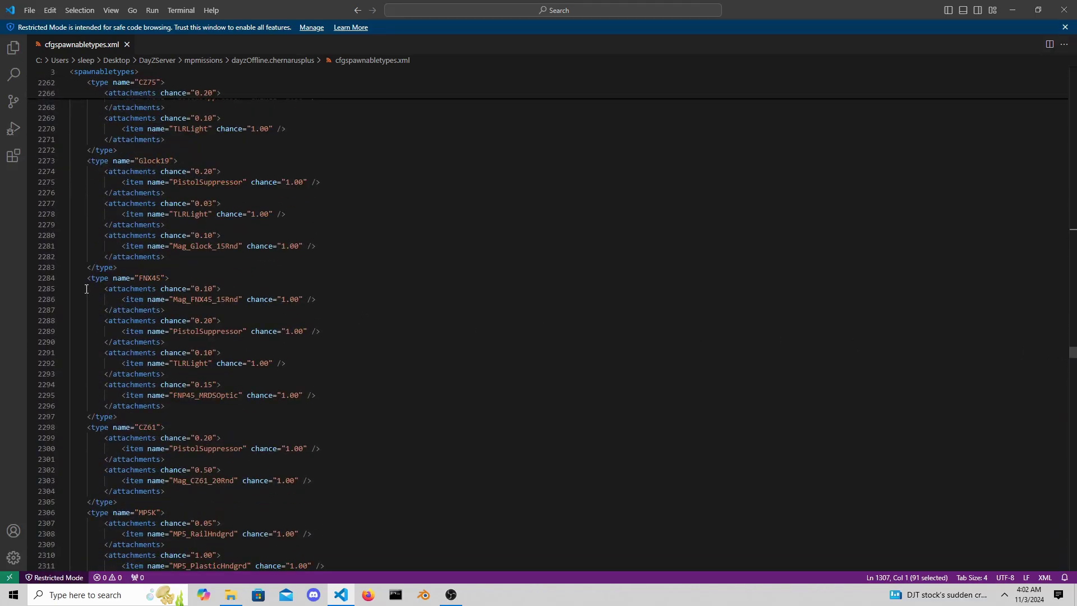
drag(87, 278, 171, 280)
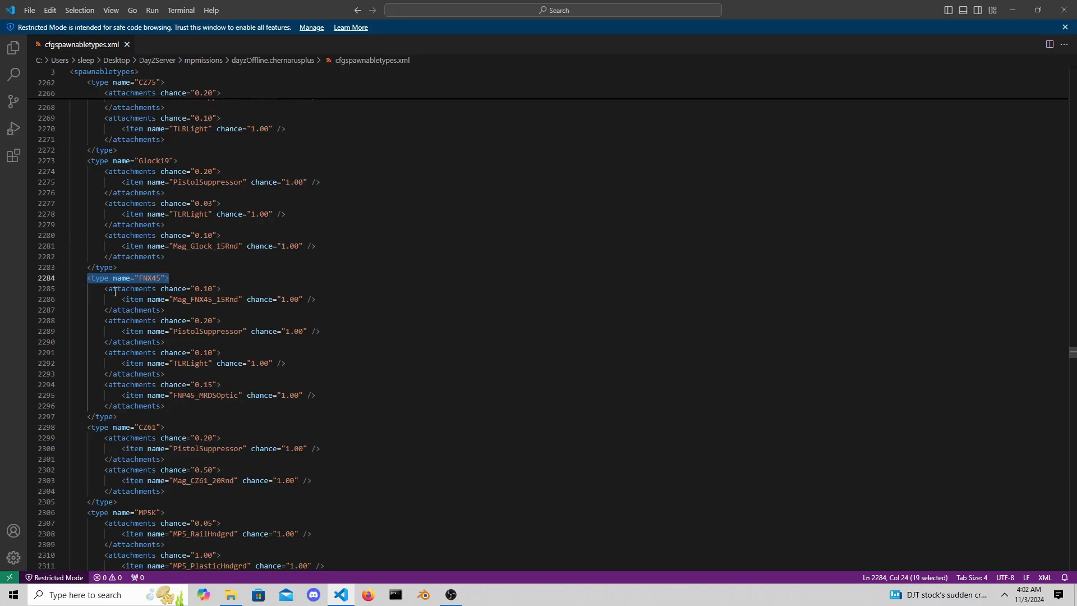
drag(94, 292, 243, 312)
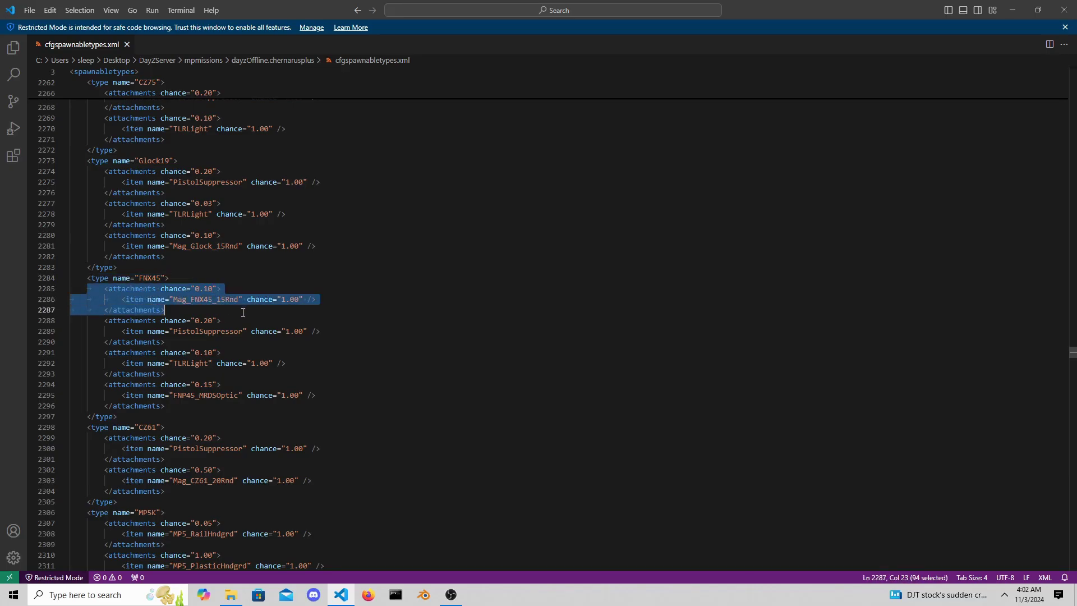
click(338, 301)
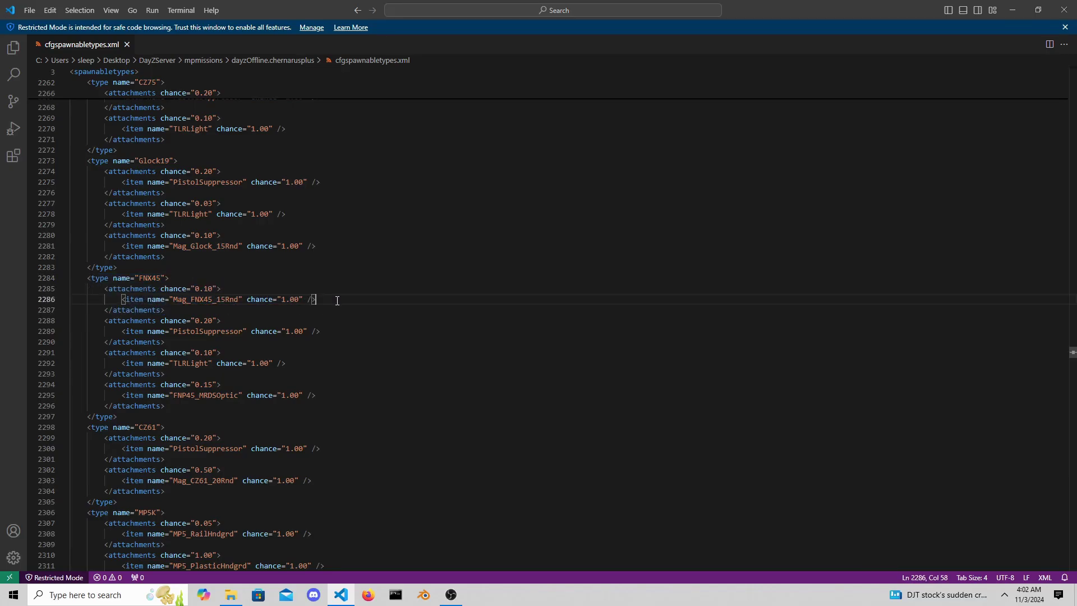
drag(105, 323, 174, 341)
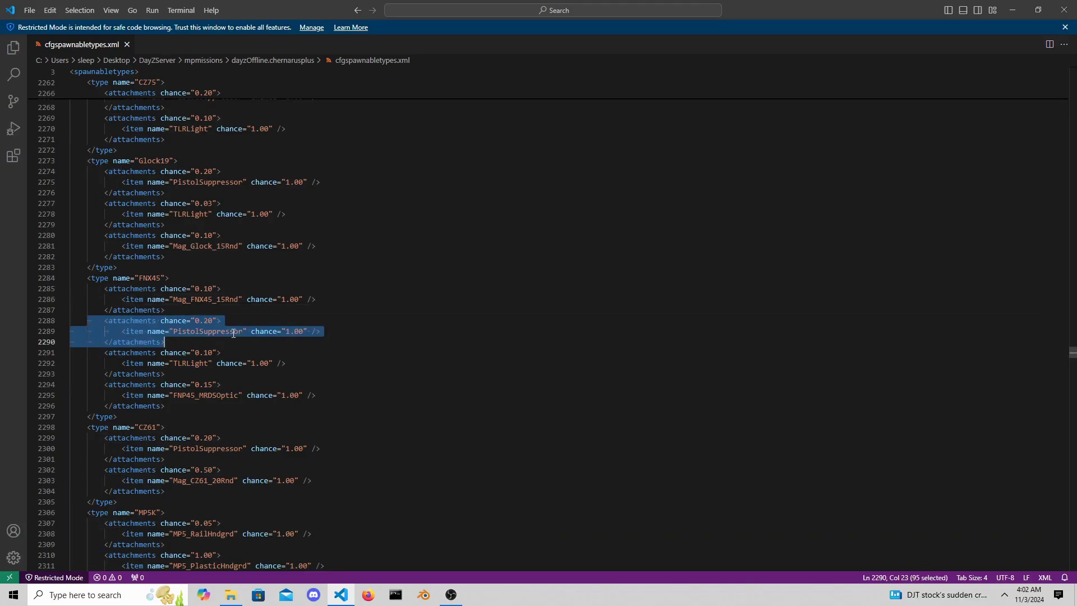
- Examine the FNX45 type's TLRLight and FNP45_MRDSOptic attachment blocks, followed by its complete definition
click(95, 353)
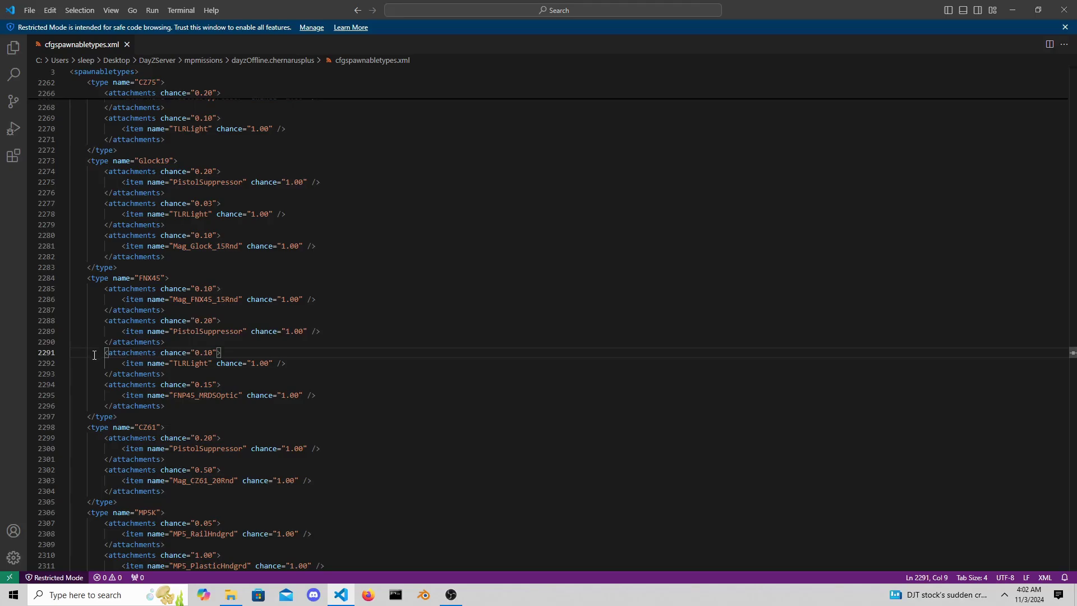
drag(94, 355, 197, 376)
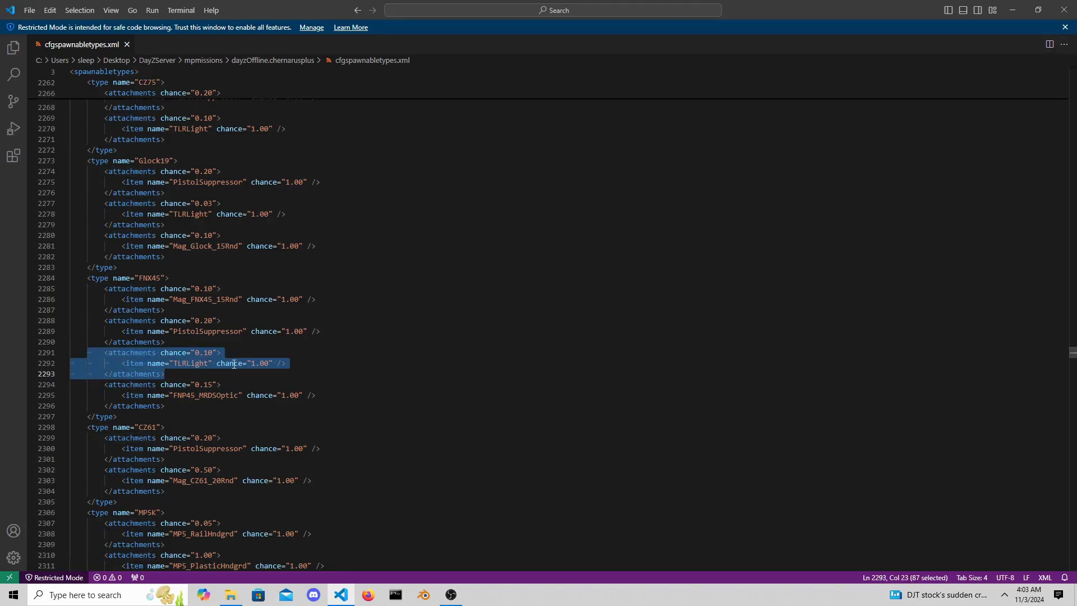
click(310, 362)
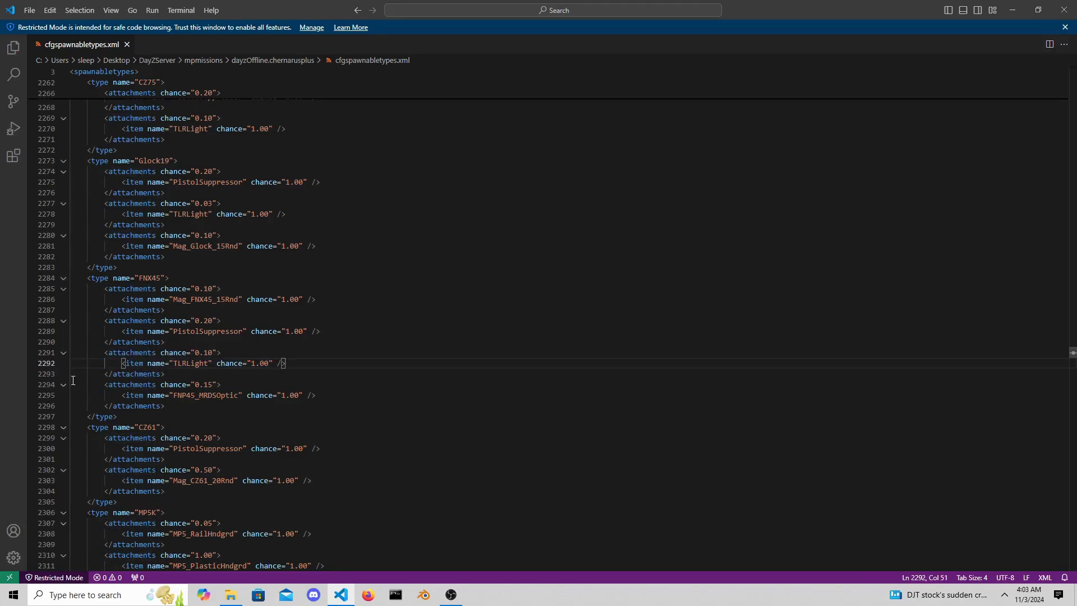
drag(97, 387, 200, 397)
click(304, 401)
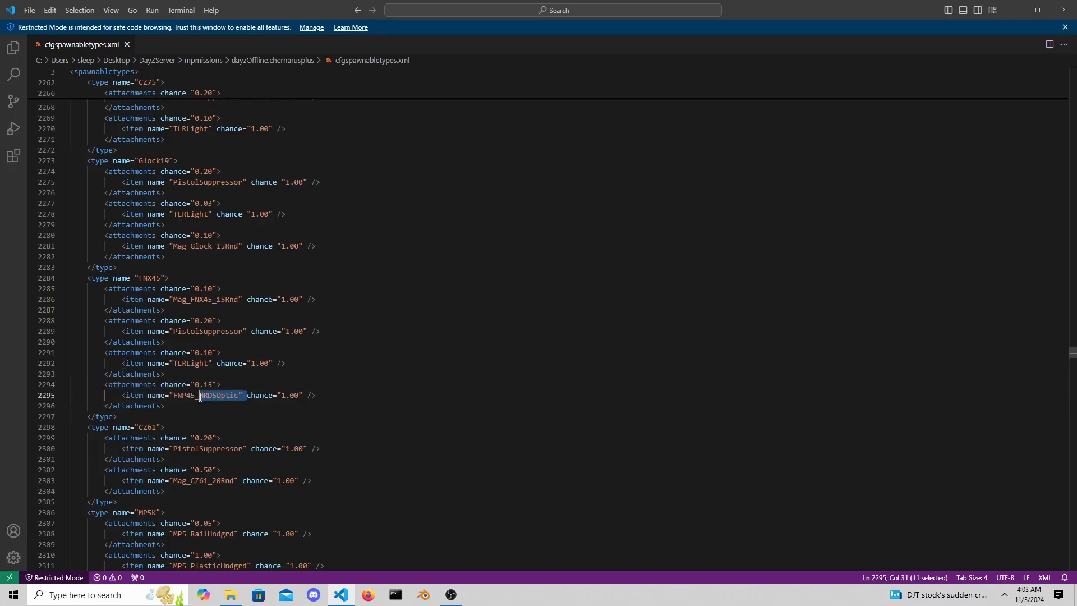
drag(118, 417, 69, 279)
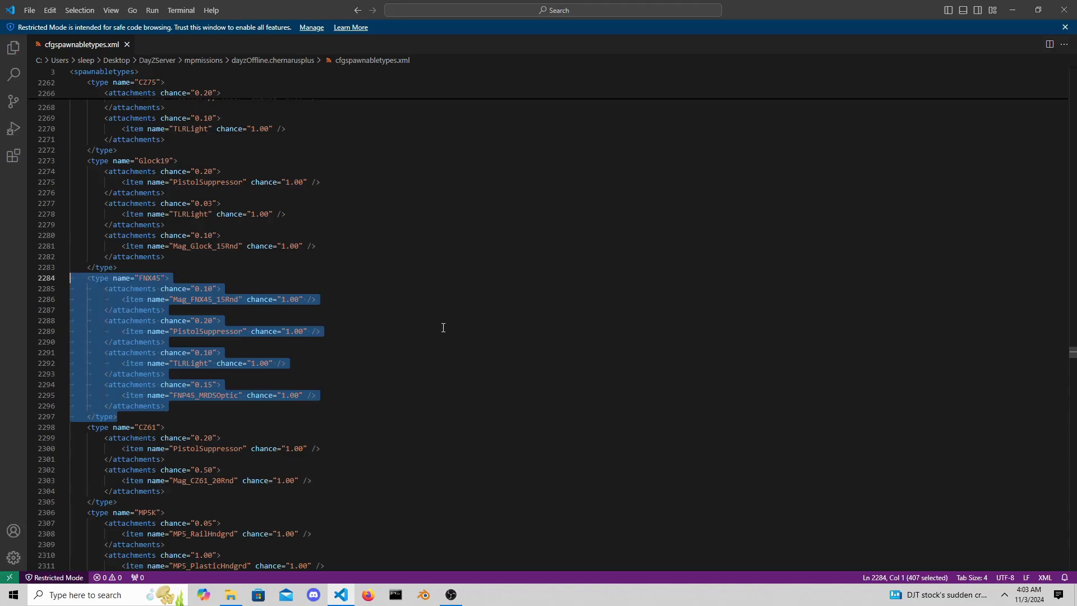
scroll(413, 387, up, 2)
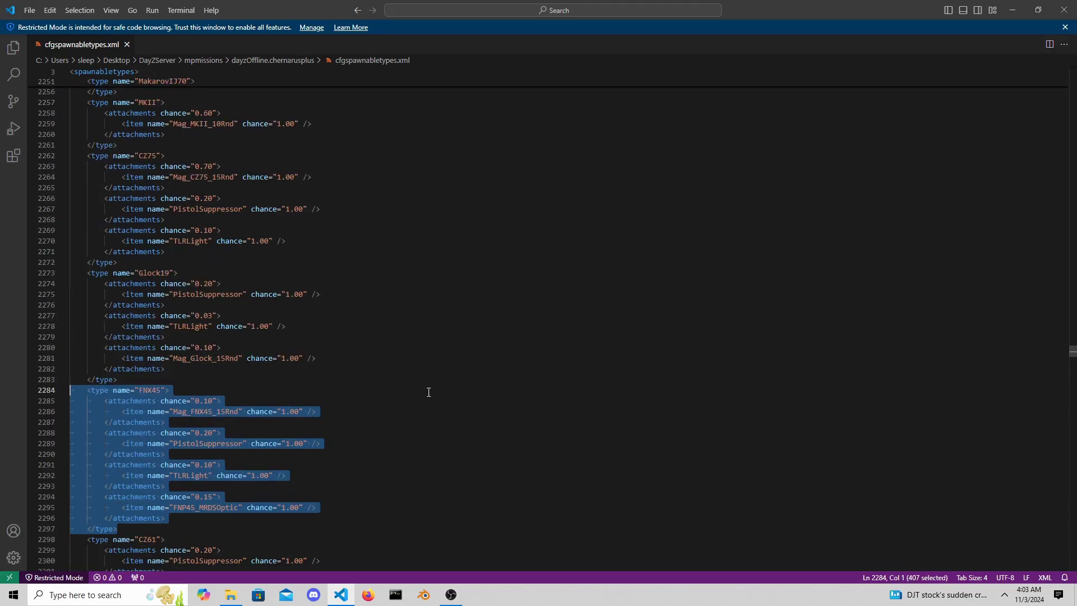
scroll(428, 392, down, 2)
click(385, 417)
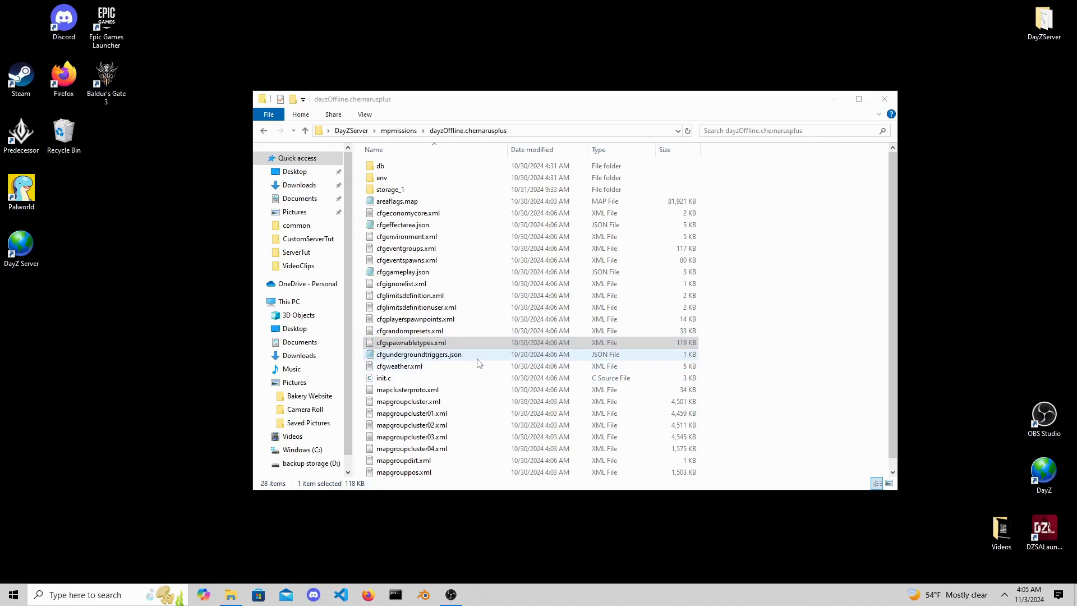
- Switch to File Explorer and select cfgundergroundtriggers.json in the dayzOffline.chernarusplus folder
click(604, 357)
click(755, 362)
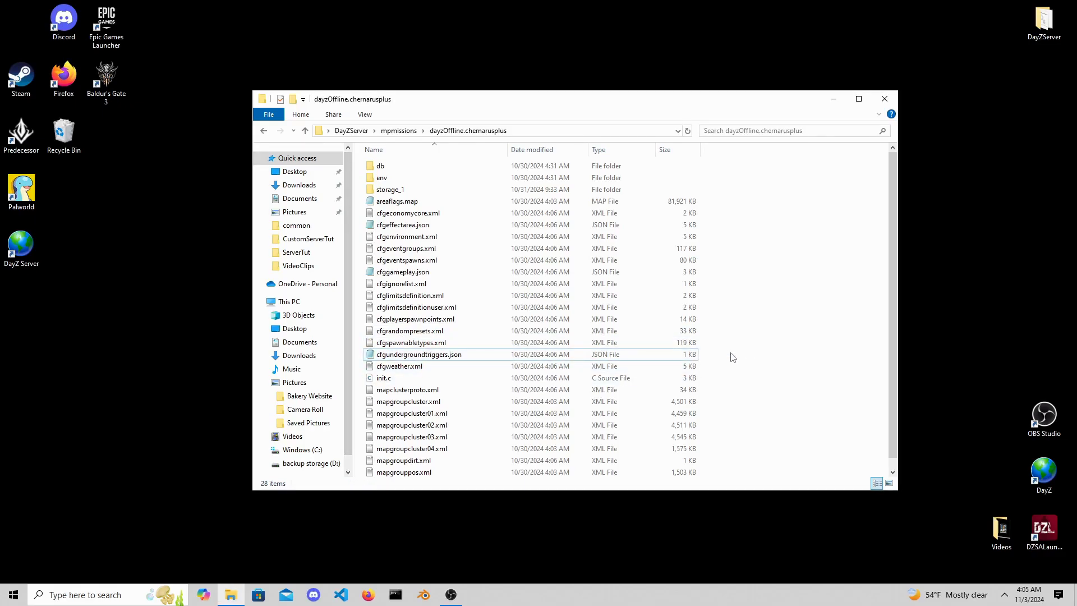
drag(723, 355, 361, 355)
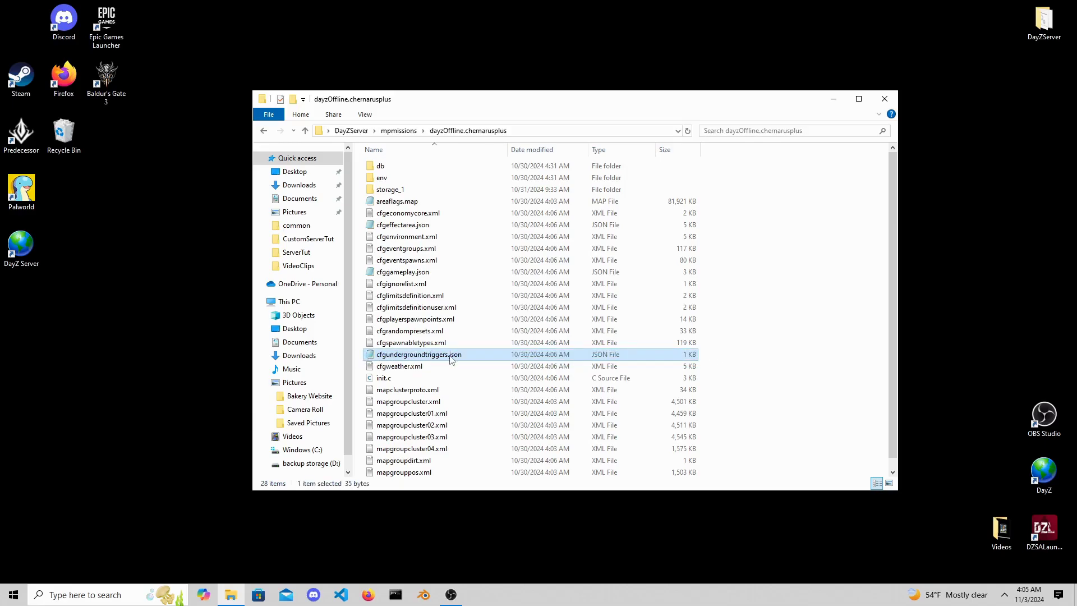
drag(773, 355, 352, 360)
drag(747, 353, 350, 354)
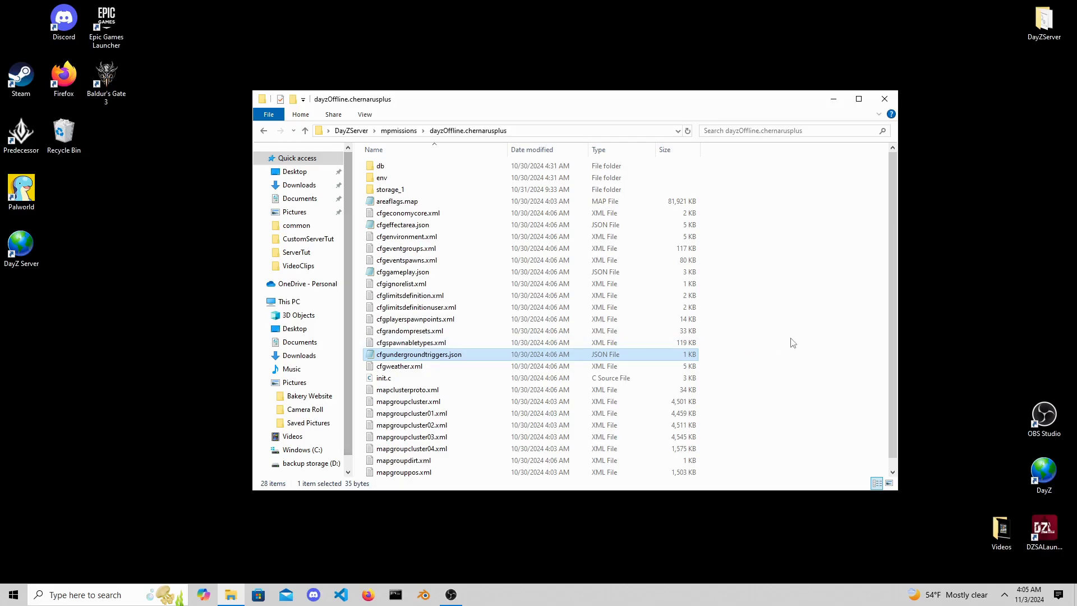
click(768, 359)
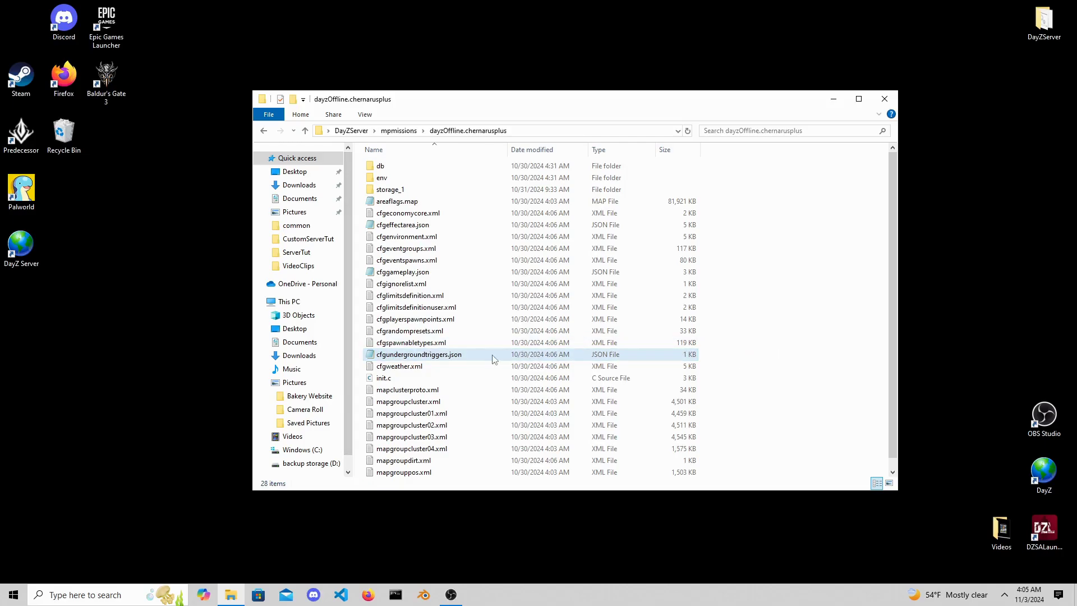
drag(756, 353, 352, 357)
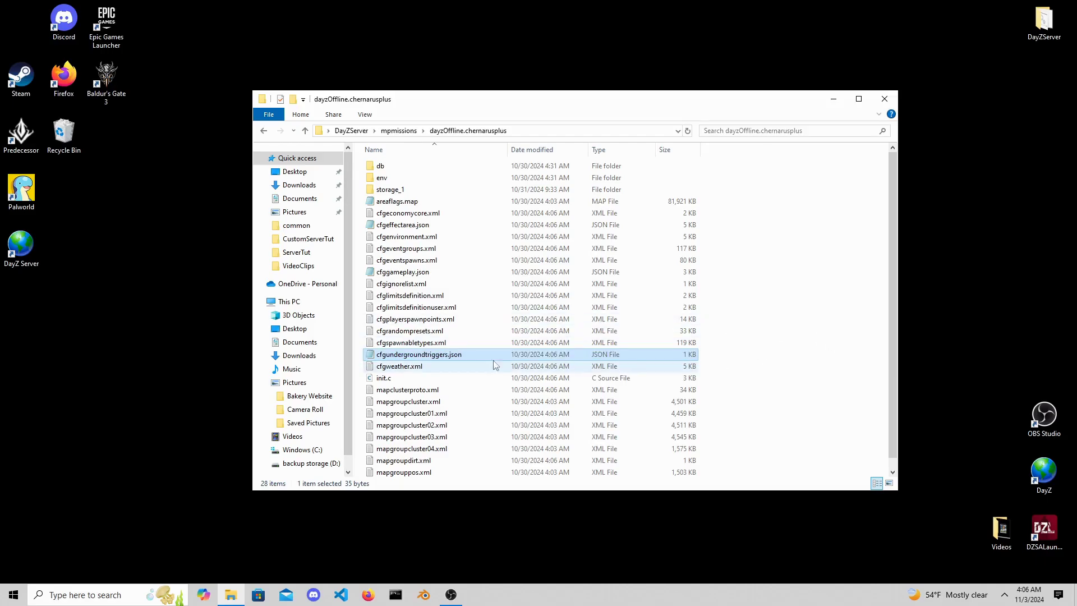
- Open cfgweather.xml in Visual Studio Code and examine its overcast, fog, rain, wind and snowfall sections
click(411, 369)
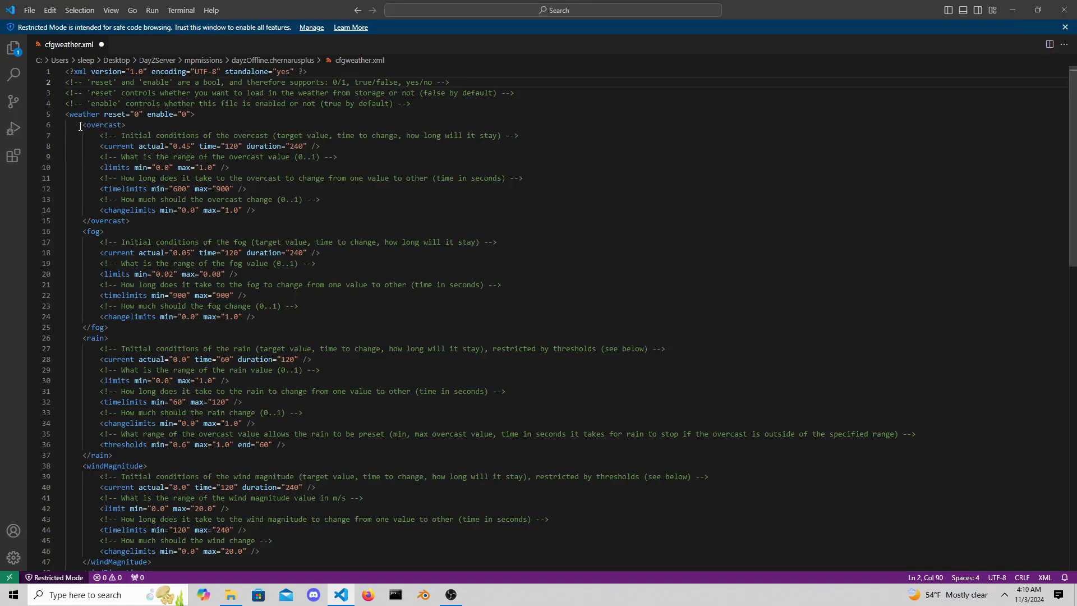
drag(81, 126, 154, 223)
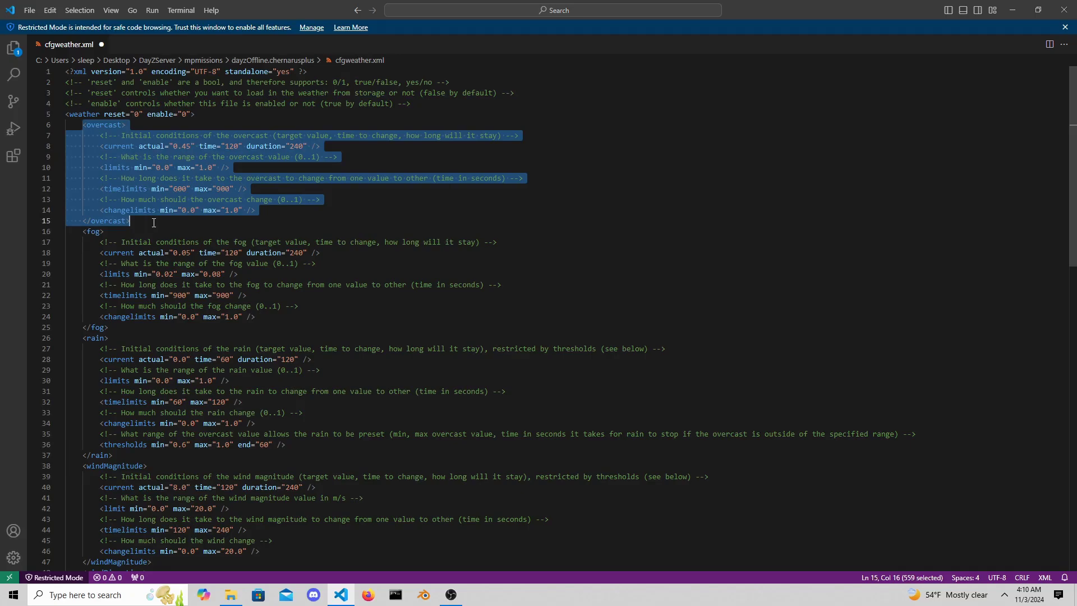
drag(79, 243, 128, 453)
scroll(128, 453, down, 3)
drag(82, 382, 180, 528)
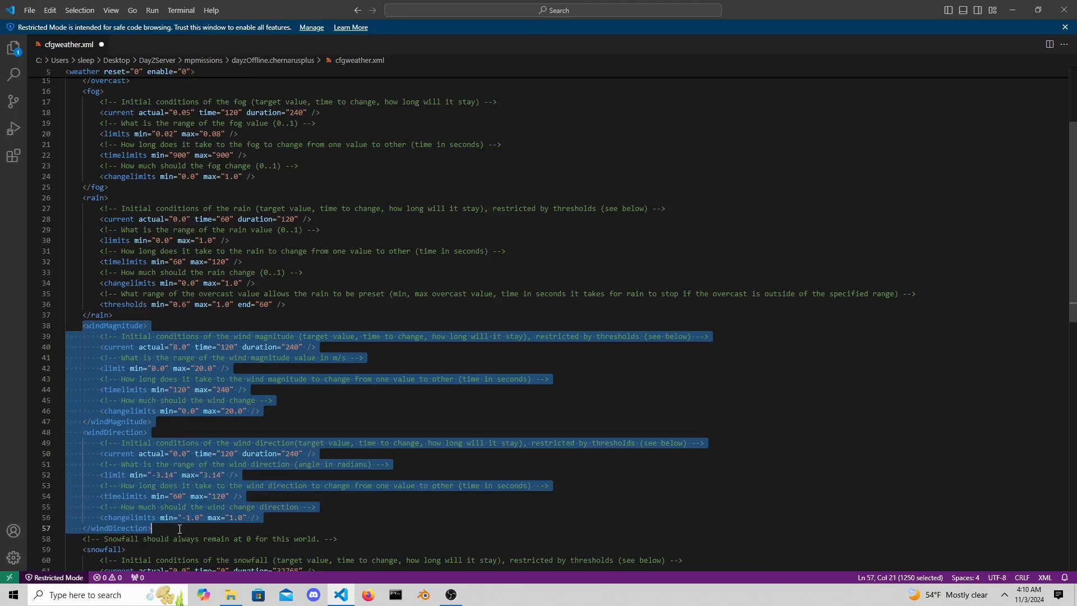
scroll(179, 528, down, 3)
drag(80, 465, 151, 561)
scroll(151, 561, down, 3)
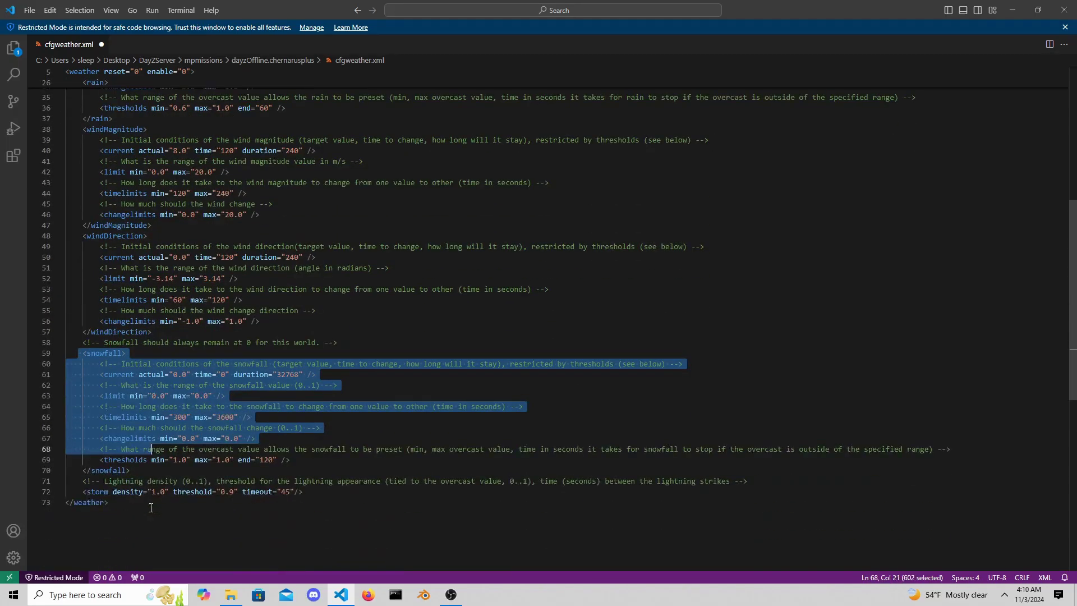
drag(151, 507, 177, 474)
scroll(178, 474, up, 6)
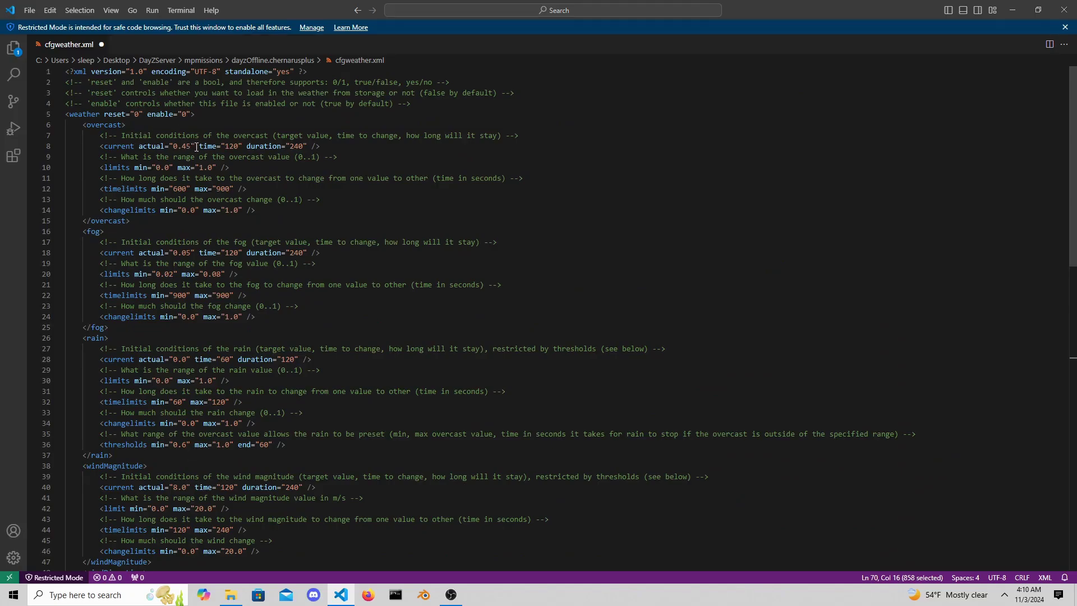
- Examine the overcast section's actual, time and duration attributes and its limits, timelimits and changelimits lines
drag(196, 147, 143, 148)
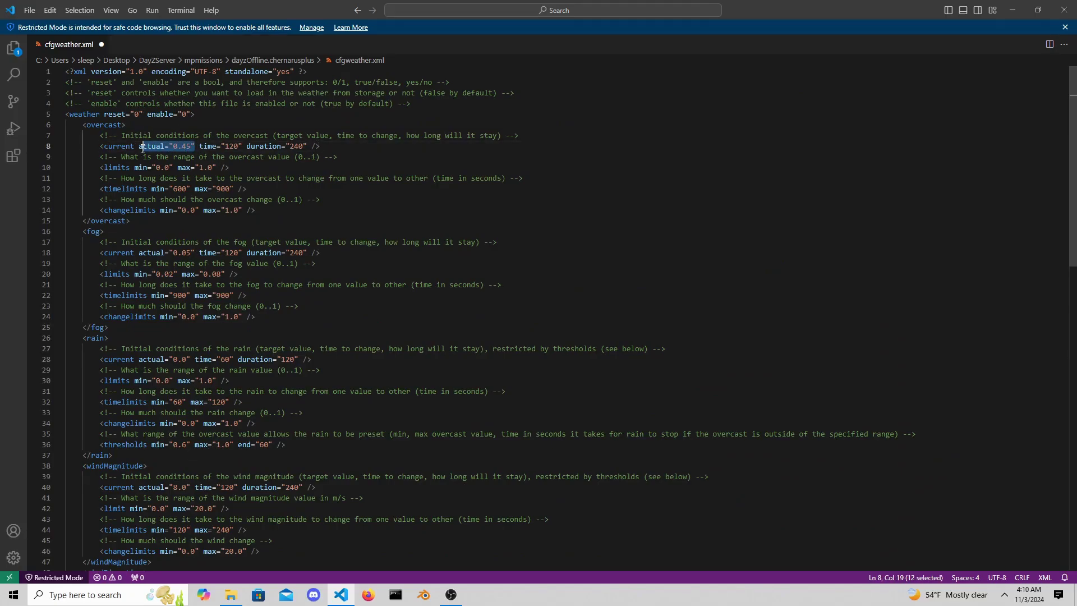
click(199, 147)
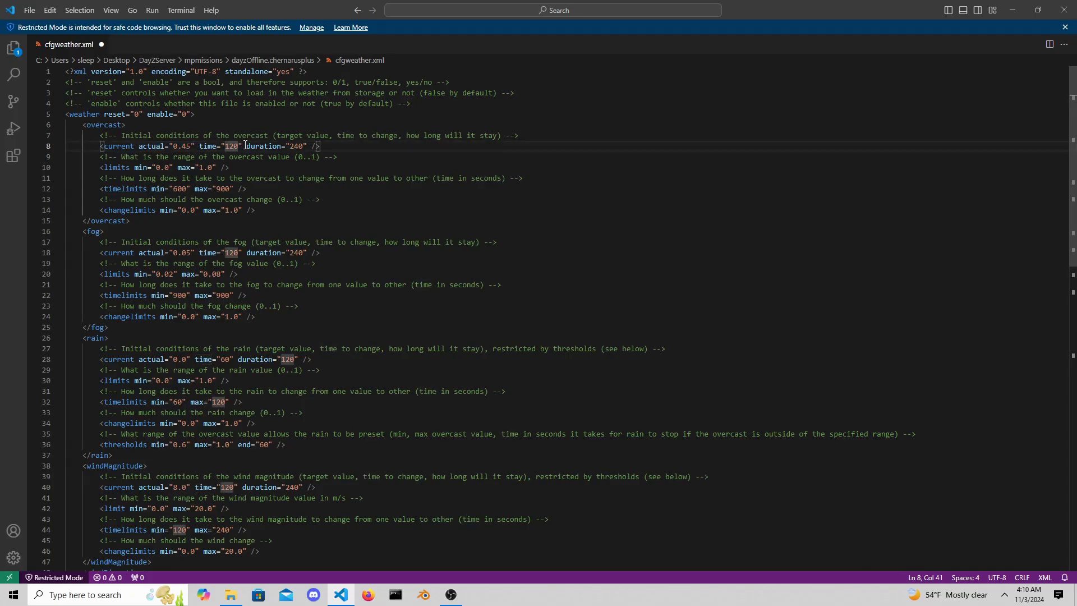
drag(243, 147, 199, 147)
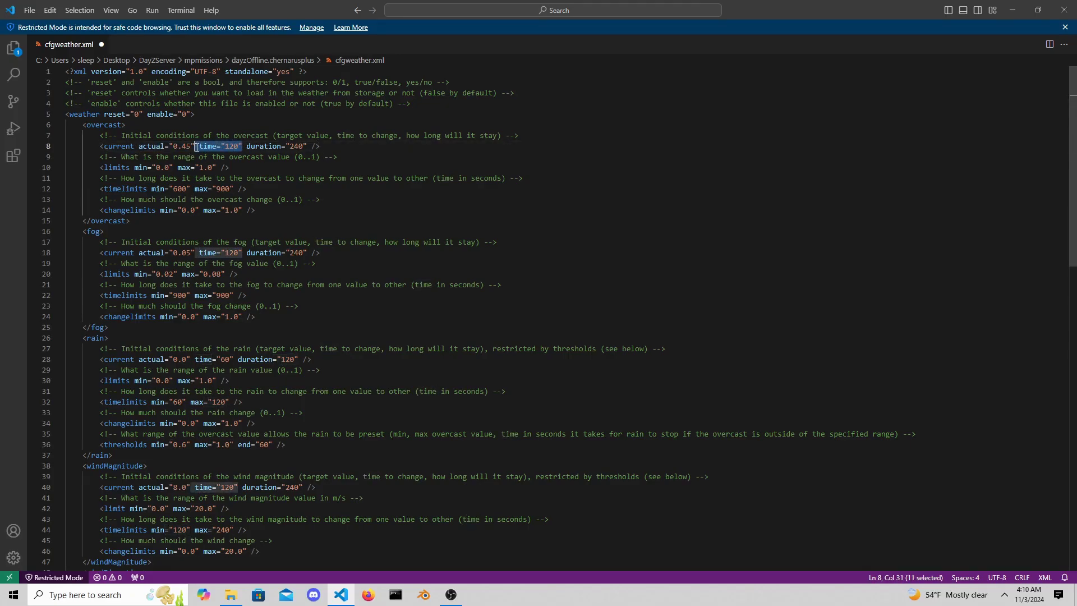
click(312, 146)
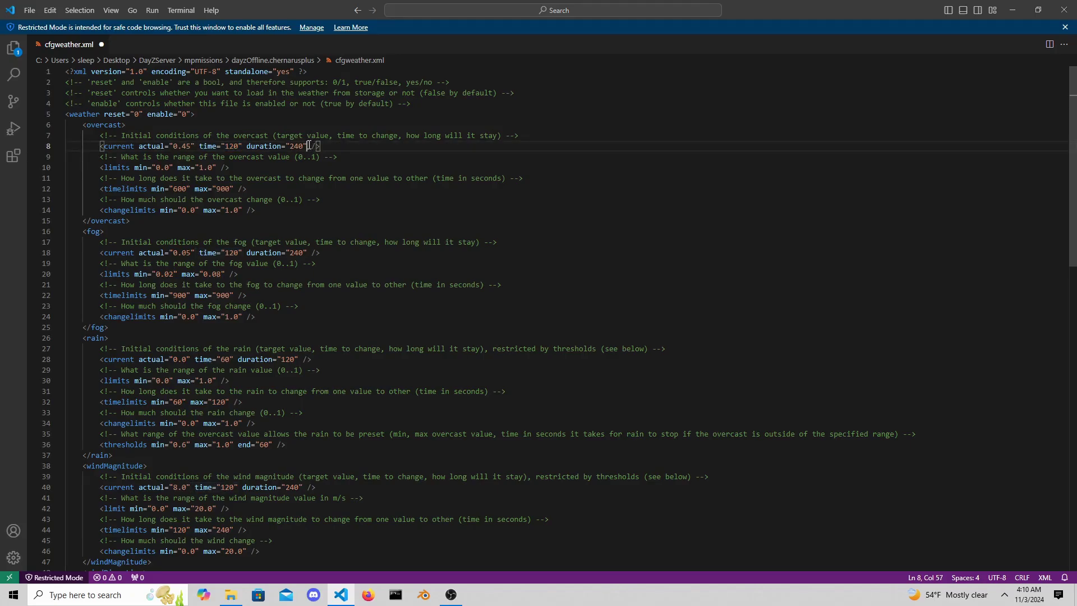
drag(308, 146, 243, 146)
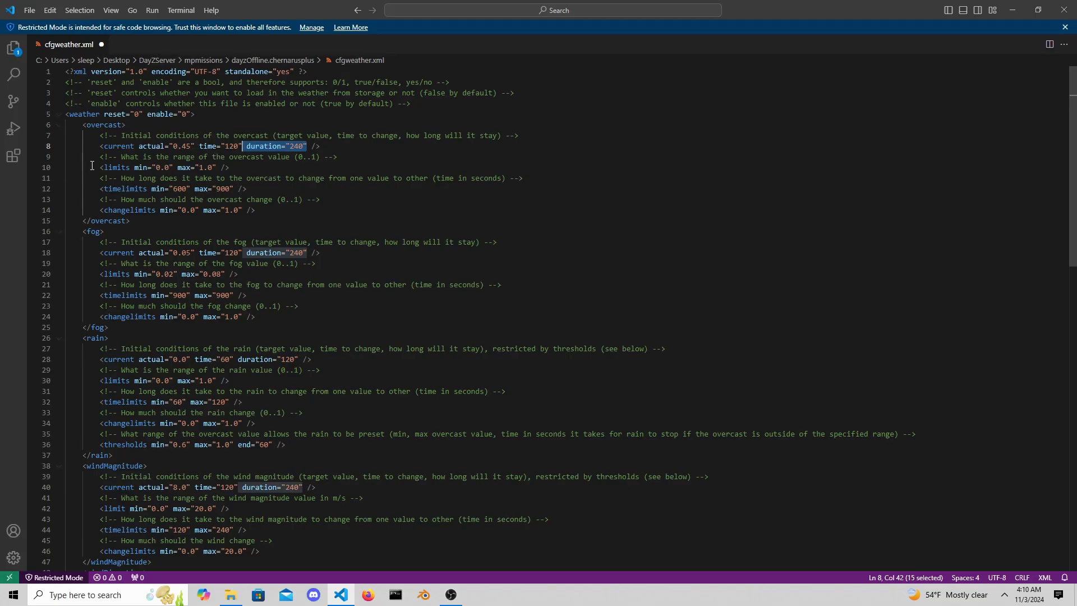
drag(92, 168, 308, 211)
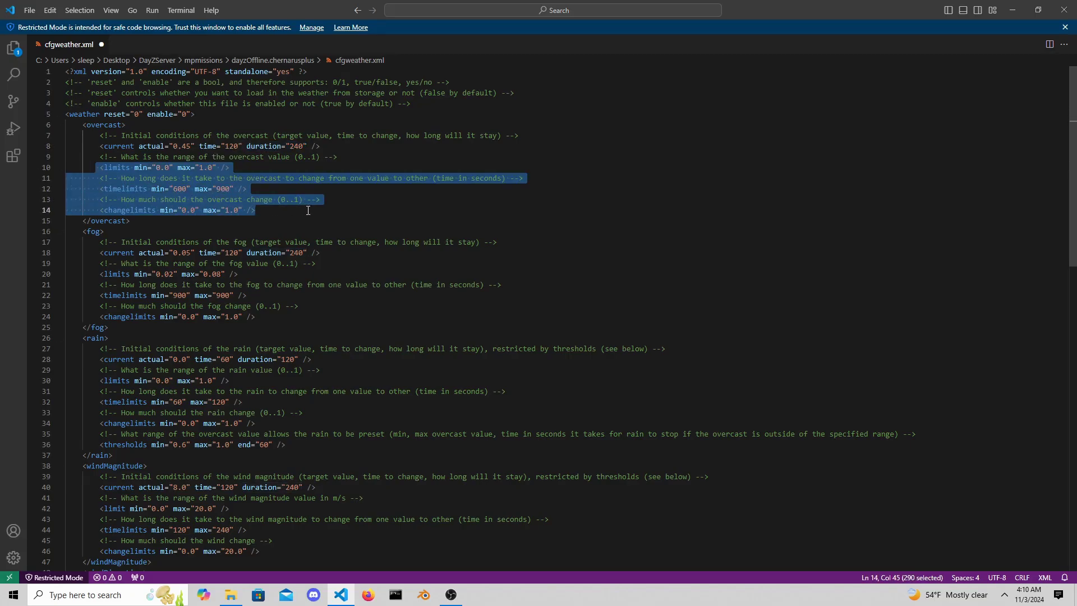
click(382, 158)
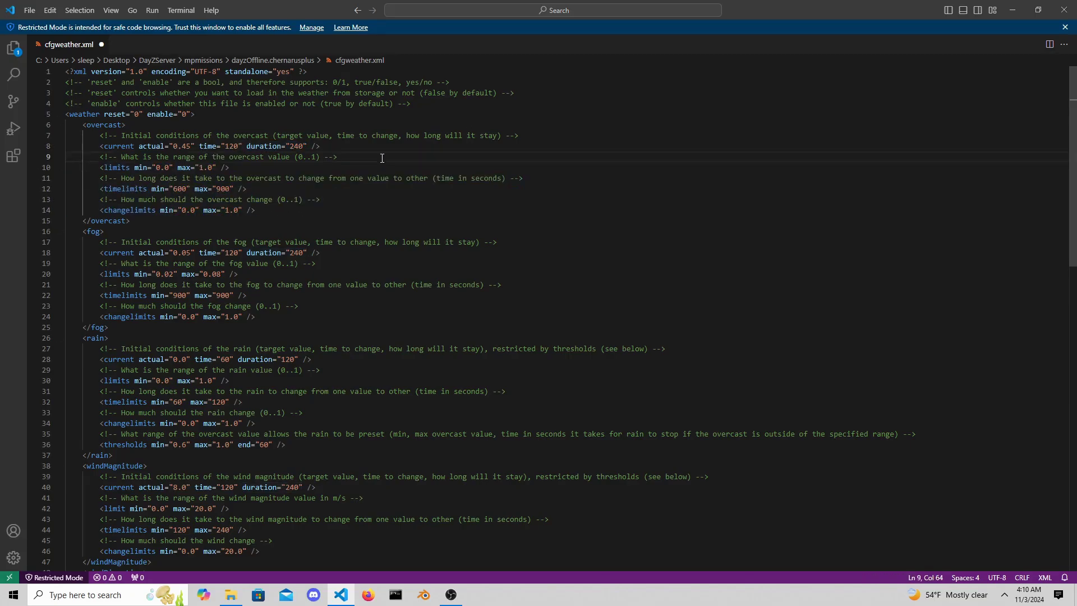
- Examine the actual, time and duration attributes in the snowfall section's current line
scroll(281, 210, down, 4)
scroll(258, 224, down, 10)
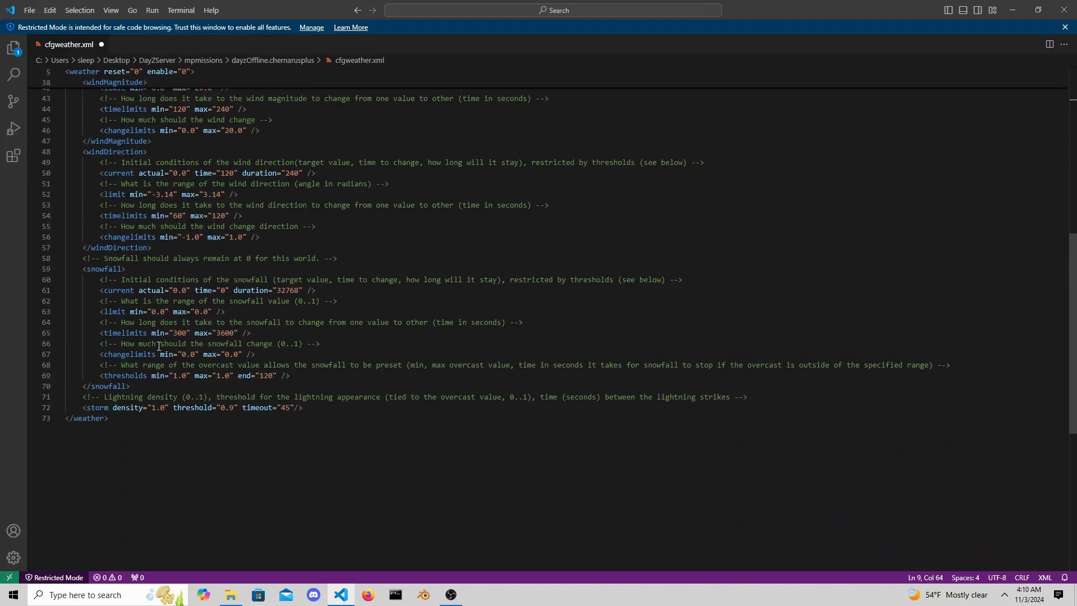
drag(187, 291, 174, 291)
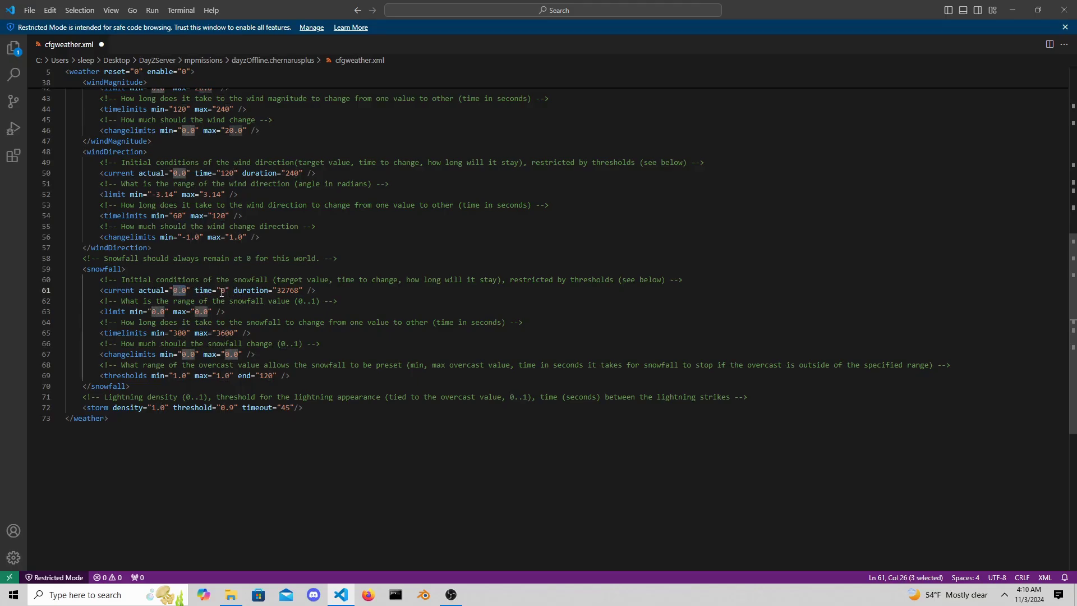
double_click(222, 291)
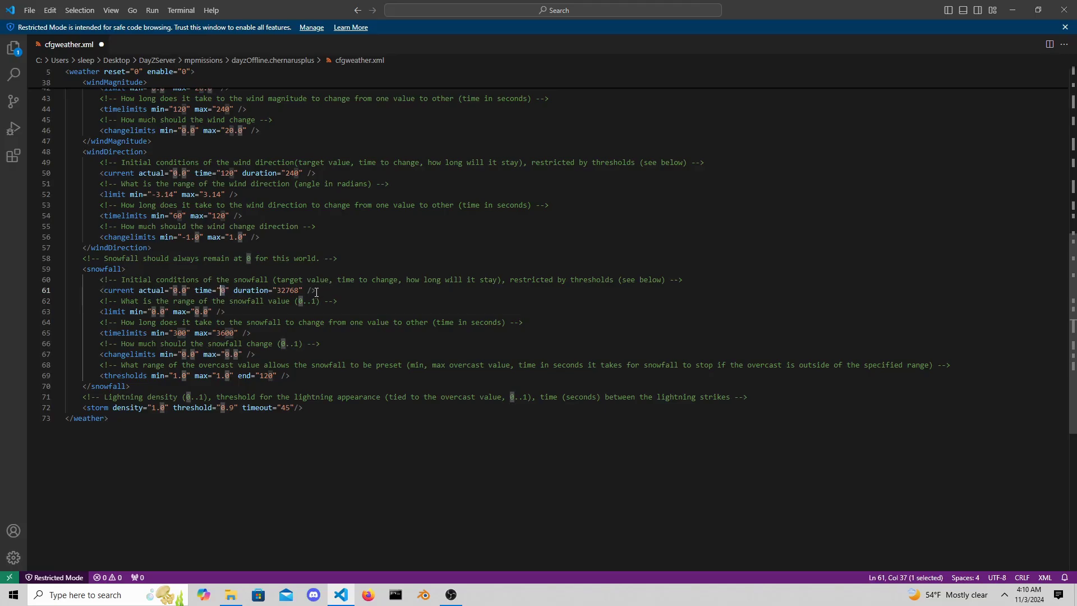
drag(299, 291, 278, 290)
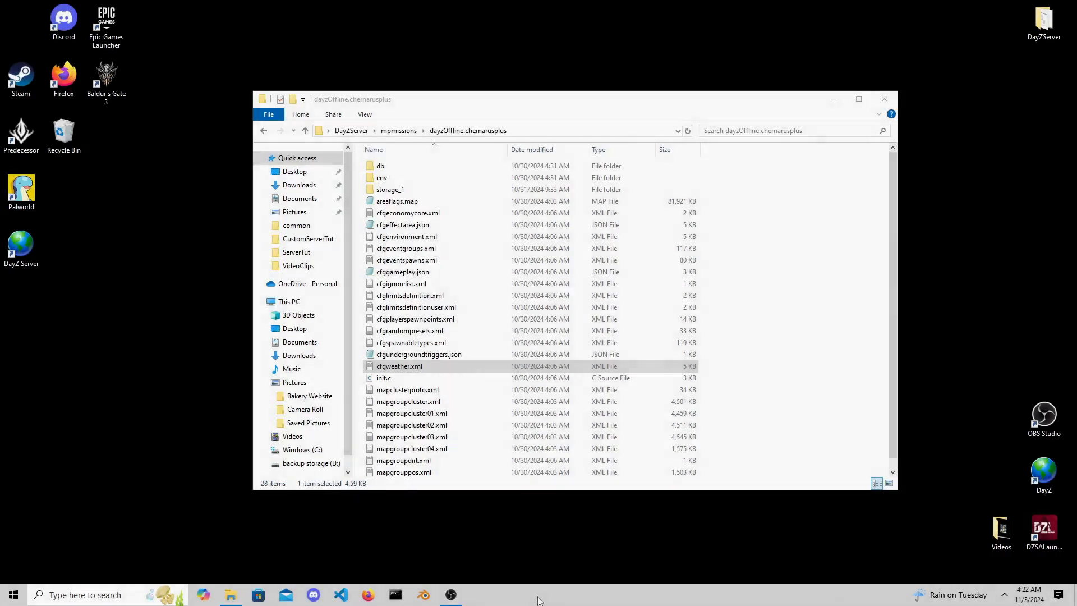
- Open init.c in Visual Studio Code and examine its main() function with the economy init and date reset code
click(403, 379)
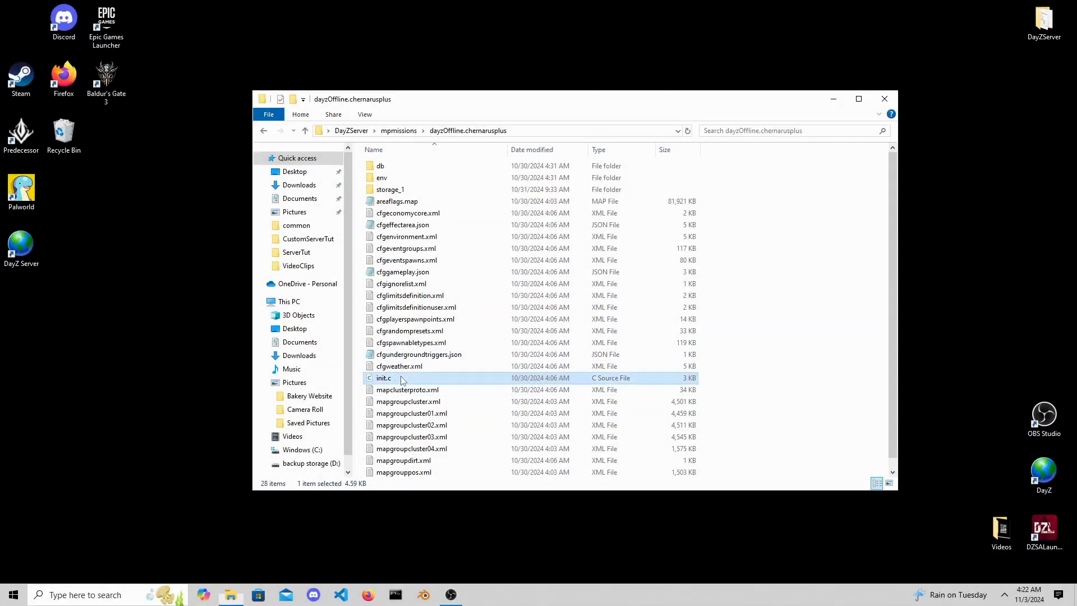
right_click(402, 380)
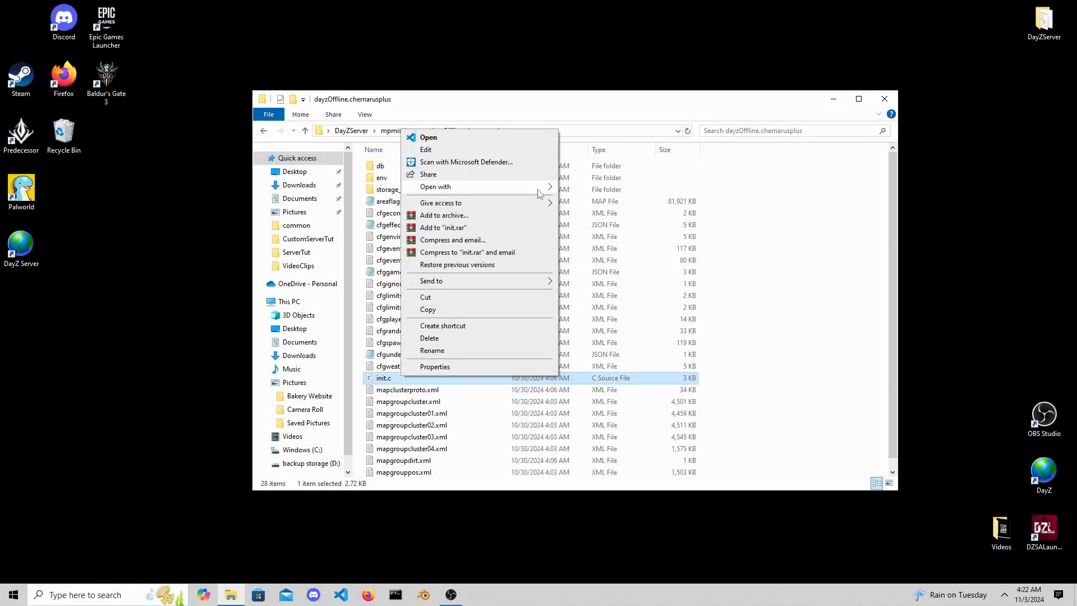
click(567, 200)
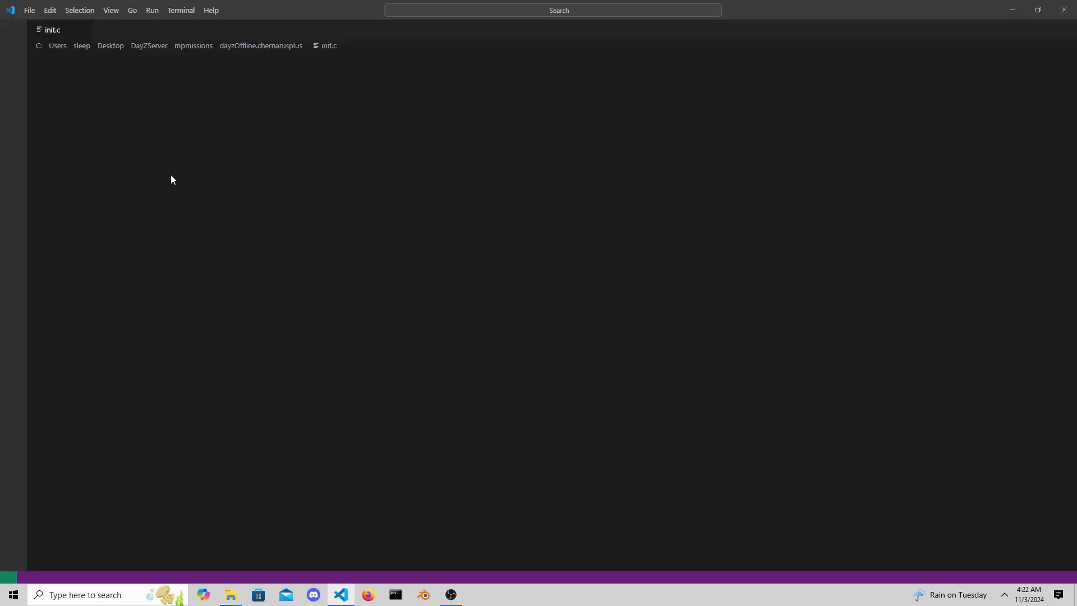
click(365, 198)
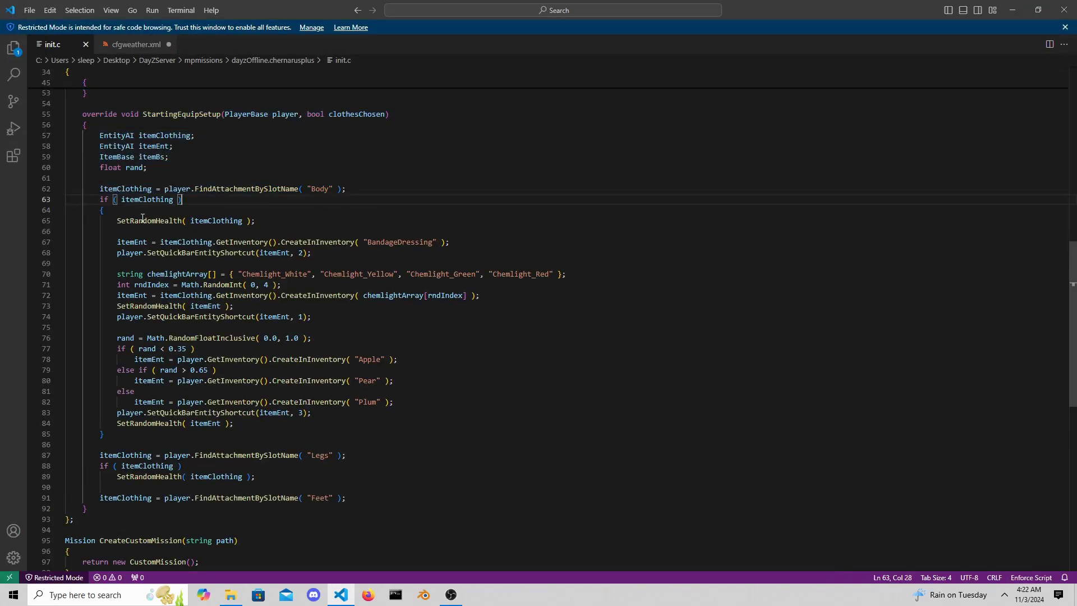
scroll(144, 216, up, 15)
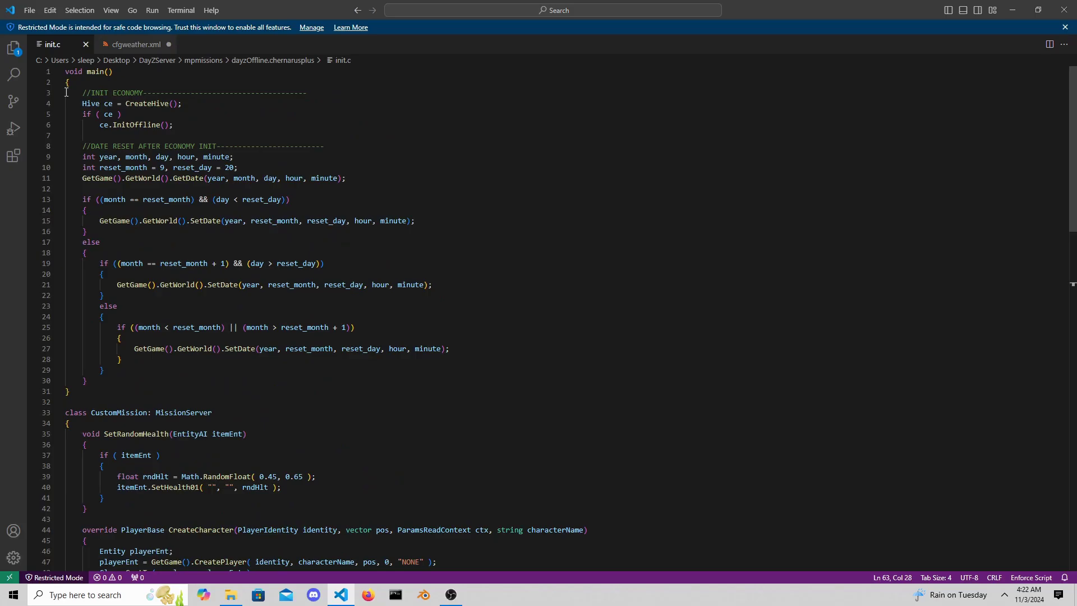
drag(66, 71, 184, 390)
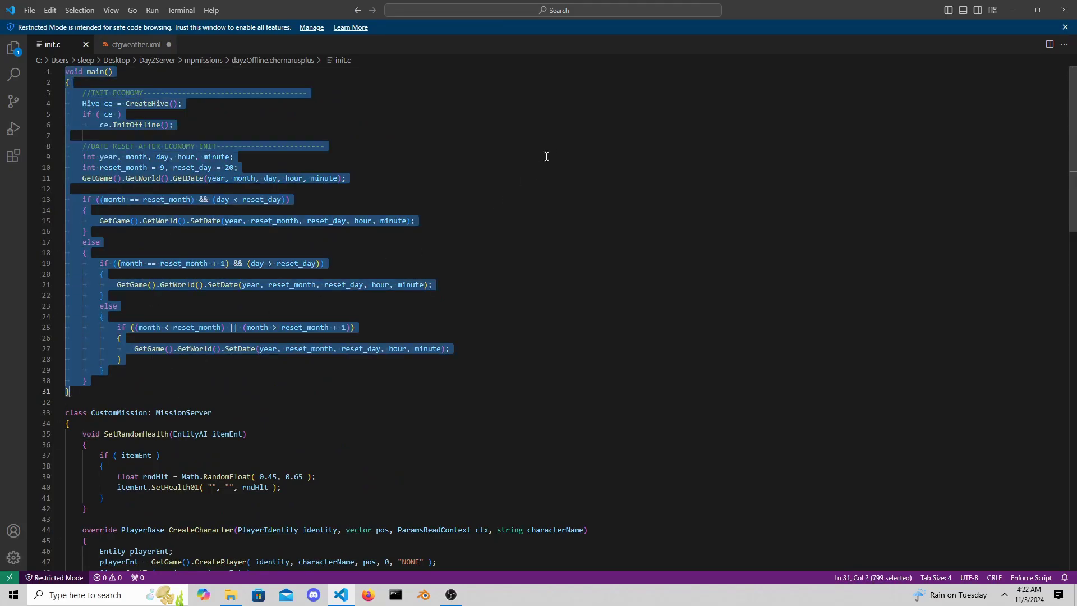
click(523, 227)
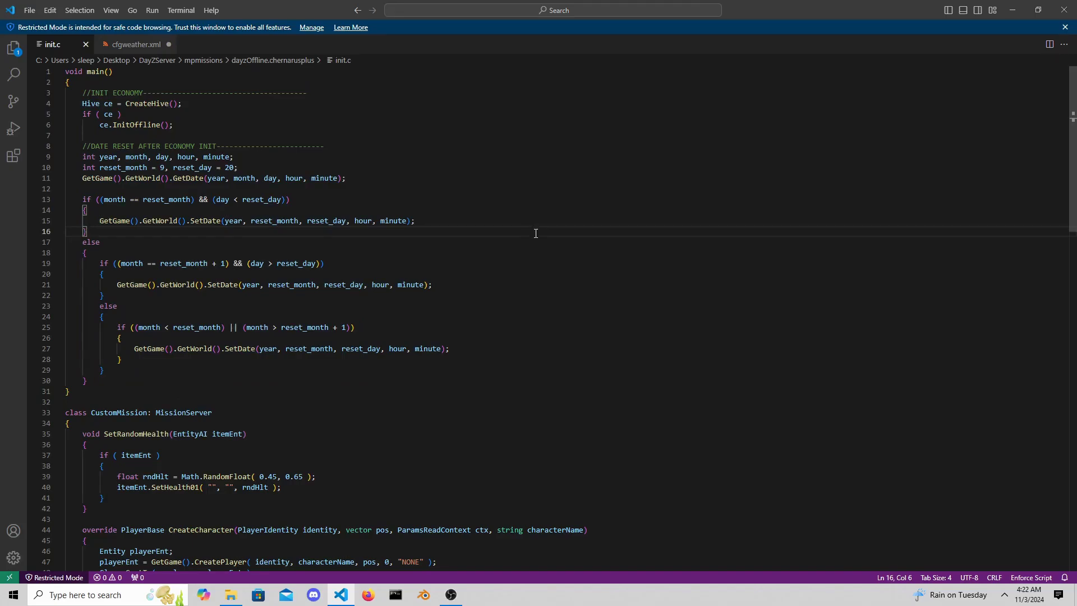
- Examine the StartingEquipSetup function in init.c, including the block that adds items for the "Body" slot
scroll(536, 233, down, 10)
scroll(522, 443, up, 4)
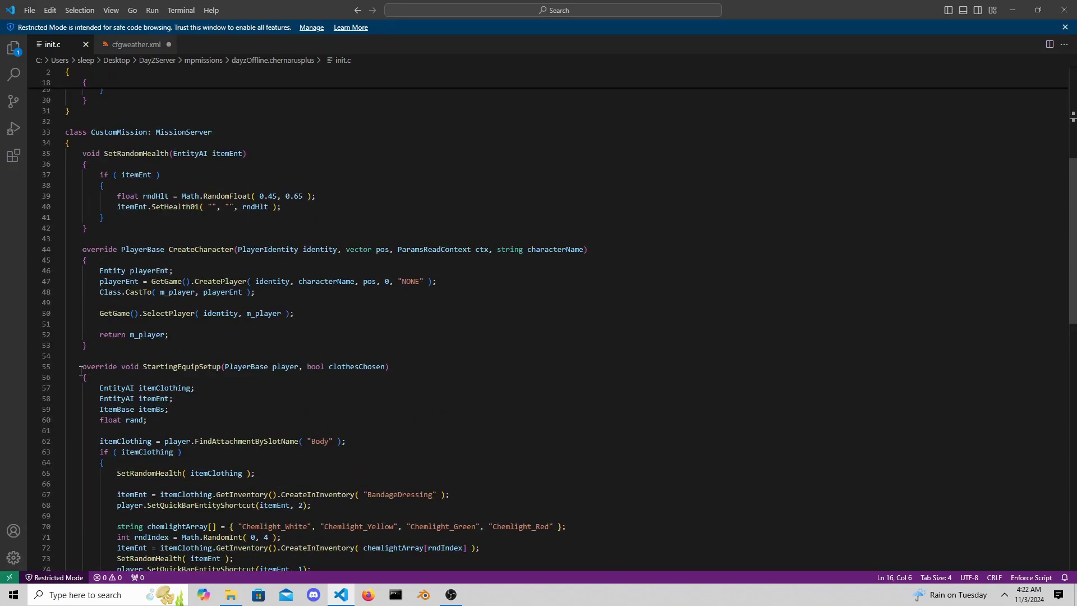
drag(81, 371, 221, 371)
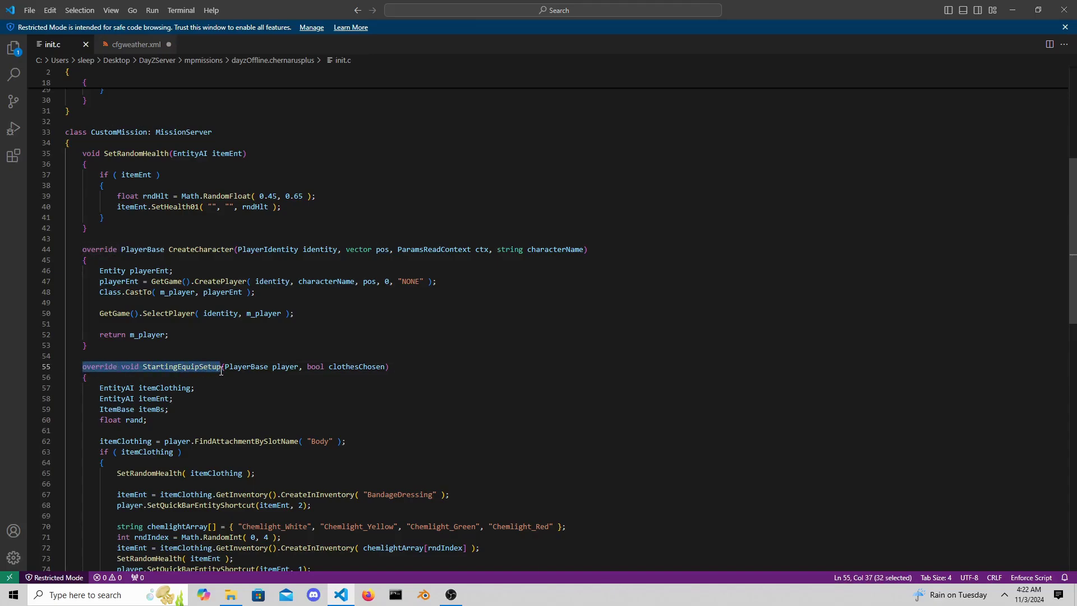
scroll(221, 371, down, 3)
drag(100, 329, 505, 544)
scroll(512, 514, down, 1)
scroll(479, 514, down, 3)
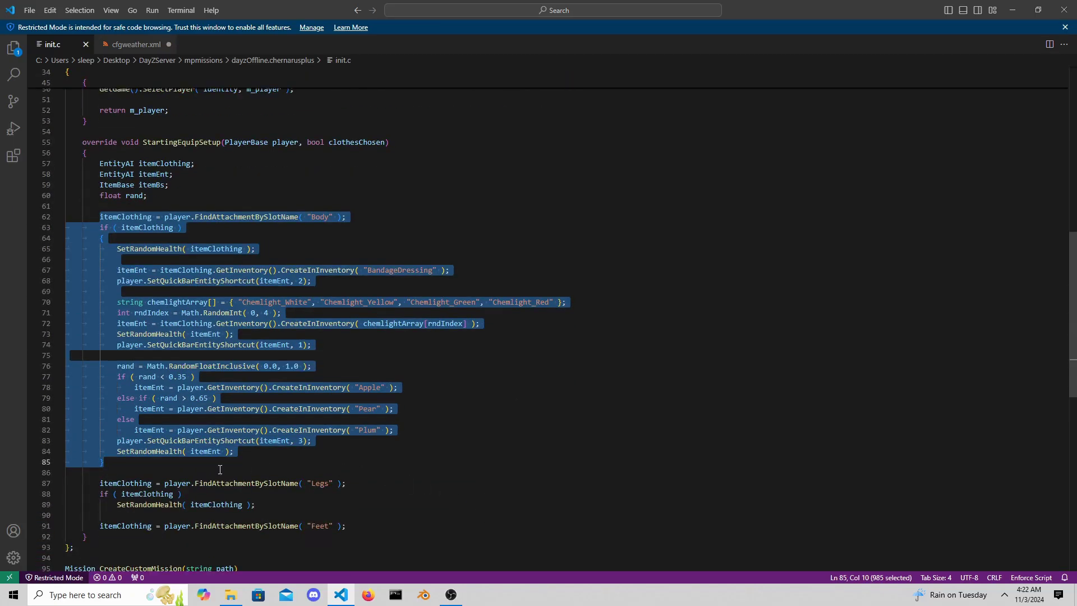
click(141, 463)
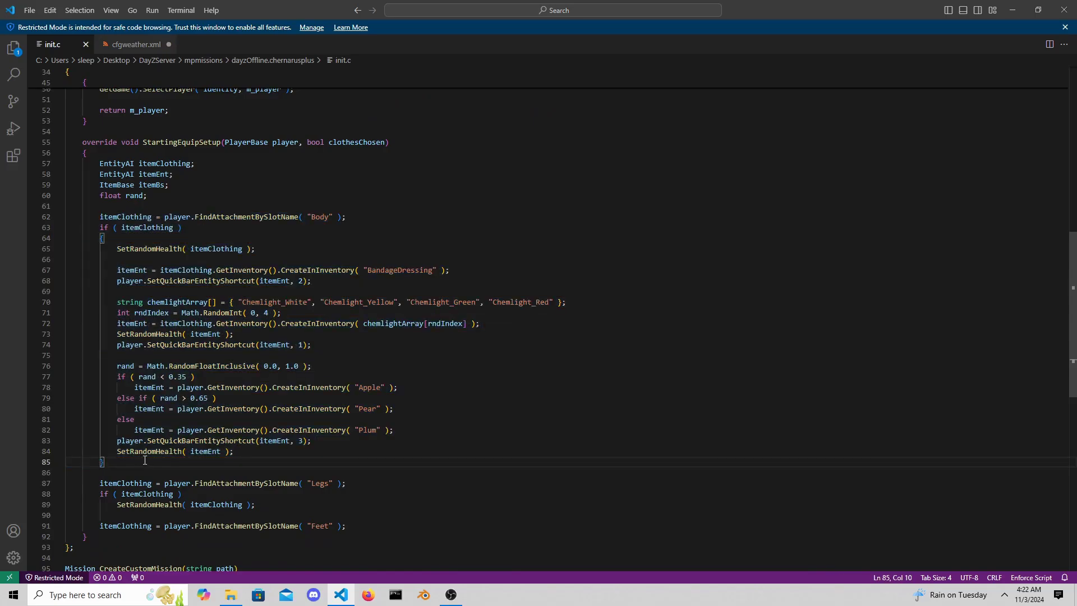
click(114, 471)
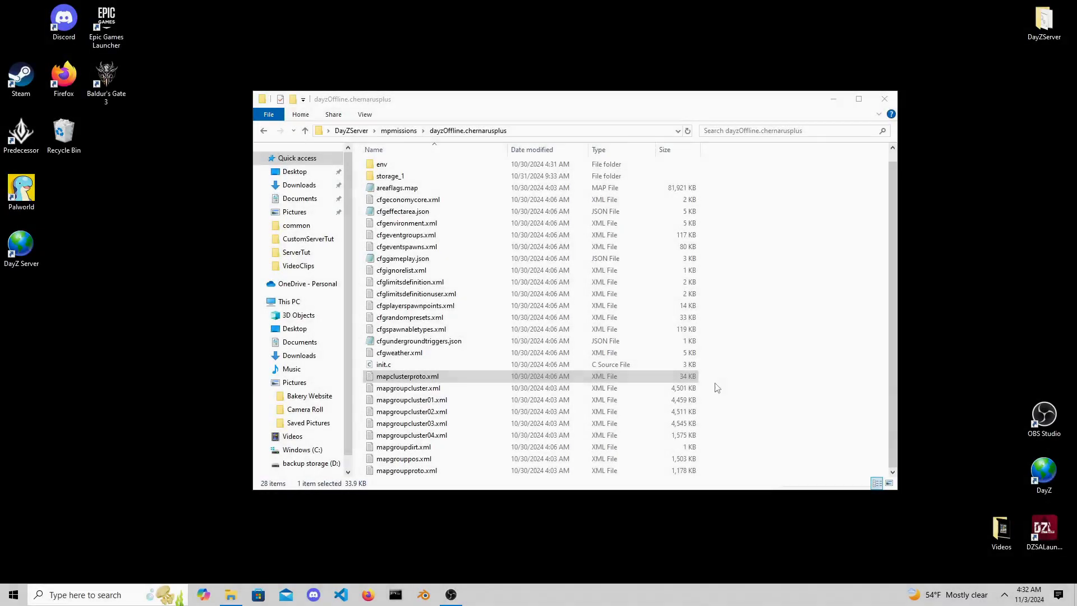
- Open mapclusterproto.xml in Visual Studio Code and examine the export entries in its clusters section
drag(728, 378, 660, 439)
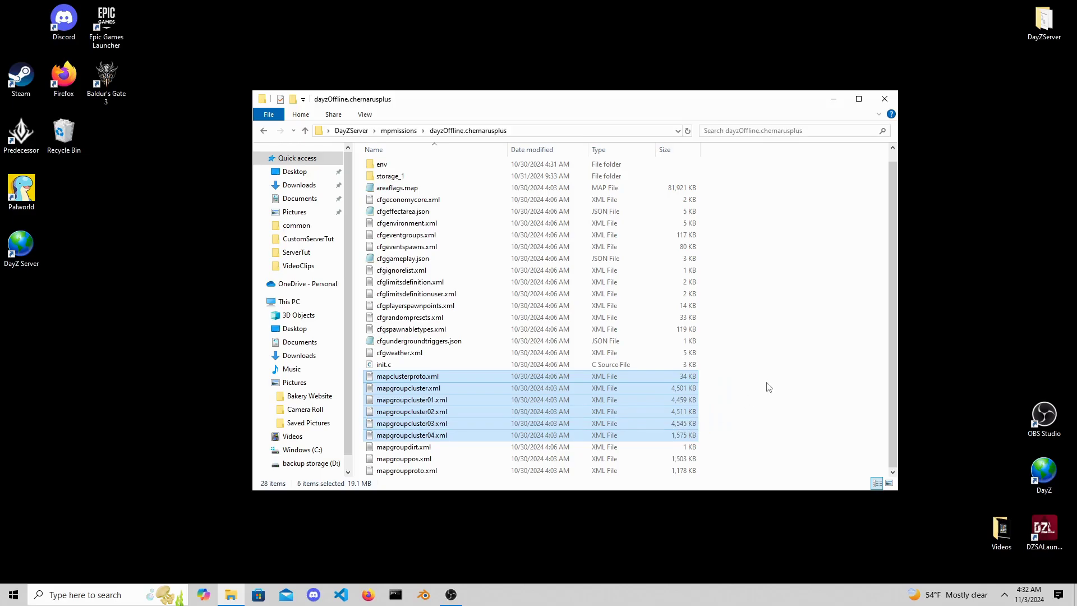
click(510, 388)
click(407, 377)
right_click(431, 374)
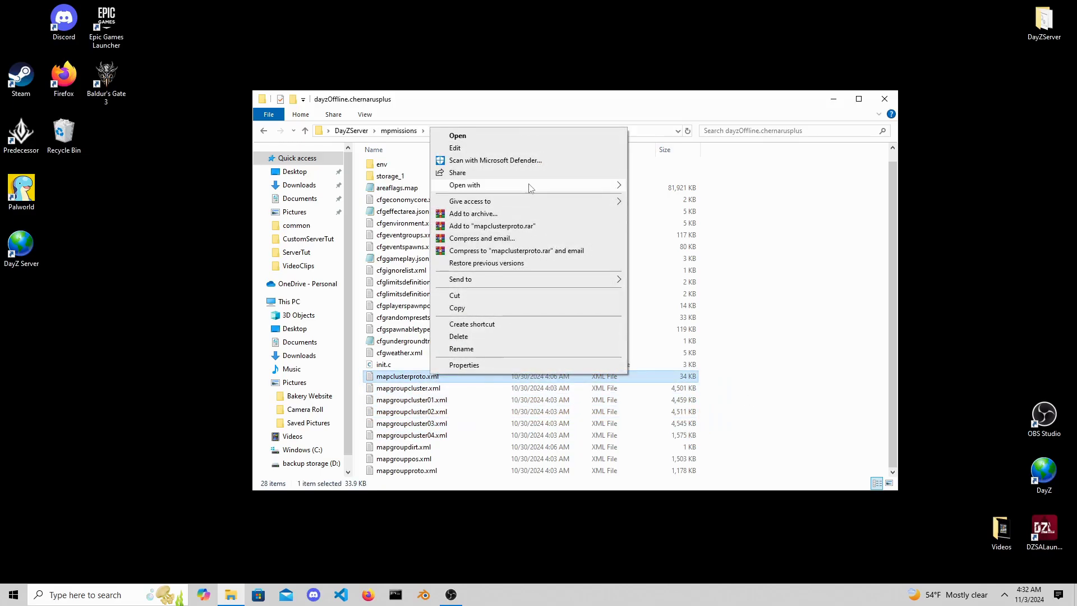
mouse_move(617, 186)
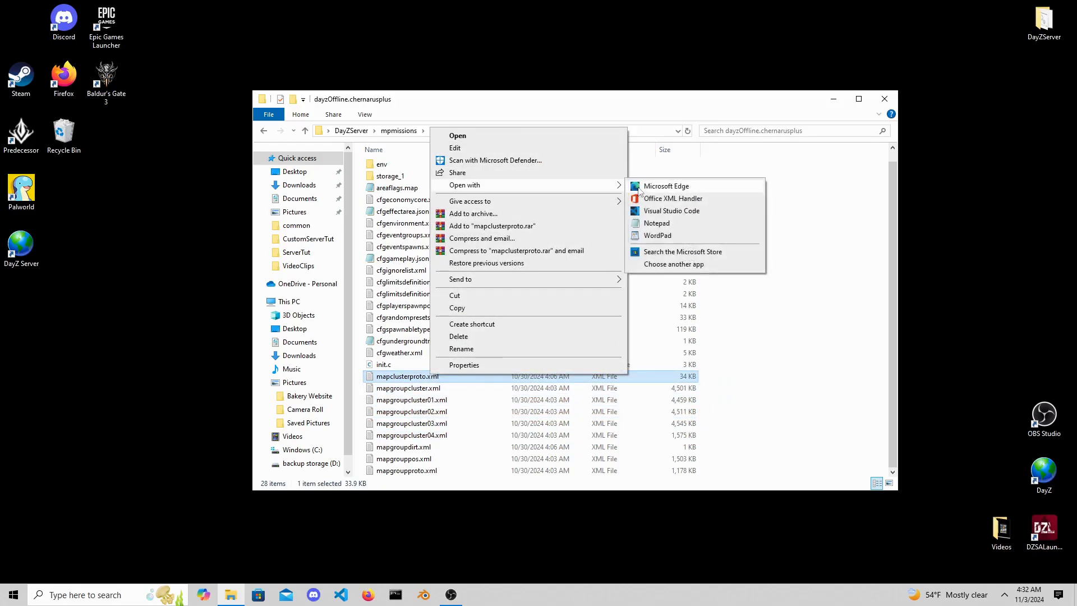
click(671, 211)
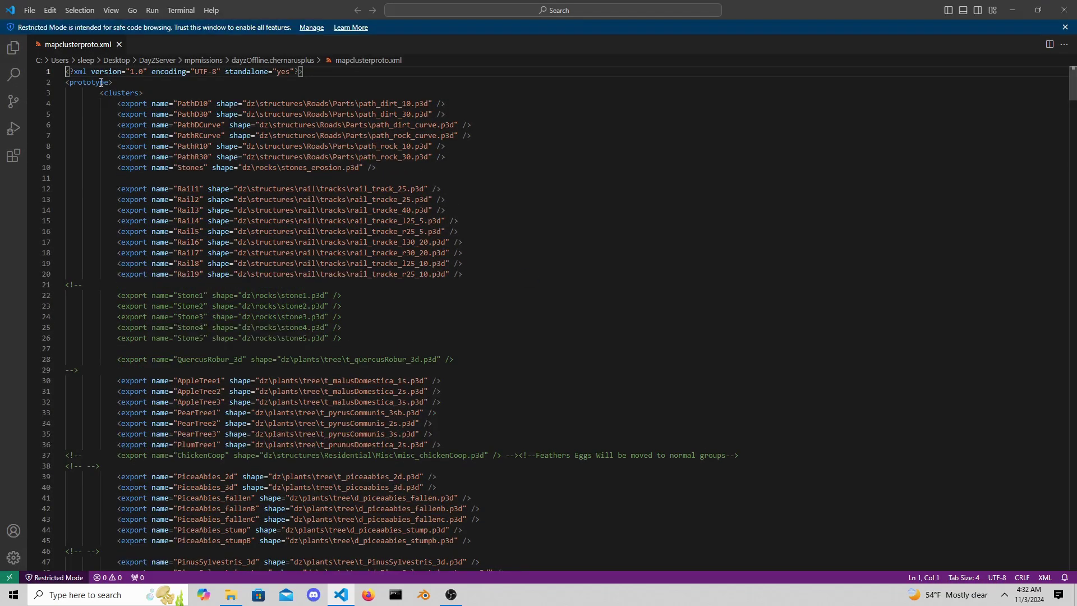
drag(101, 97, 449, 445)
scroll(502, 445, down, 6)
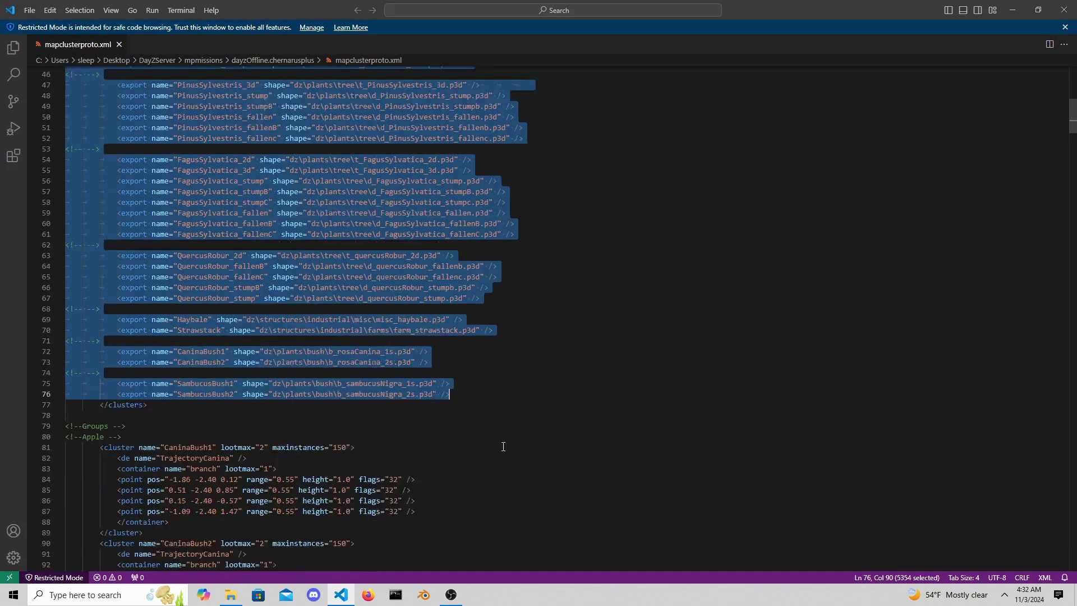
- Examine the CaninaBush1 cluster's name and point positions in mapclusterproto.xml, and close the editor
drag(100, 307, 184, 392)
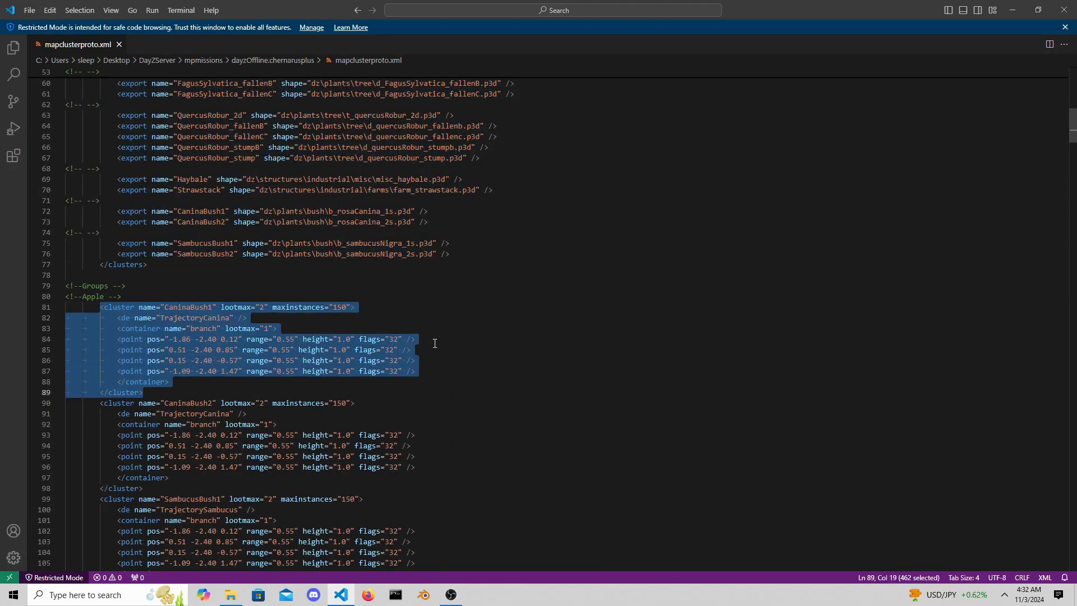
drag(443, 371, 113, 341)
drag(218, 306, 160, 307)
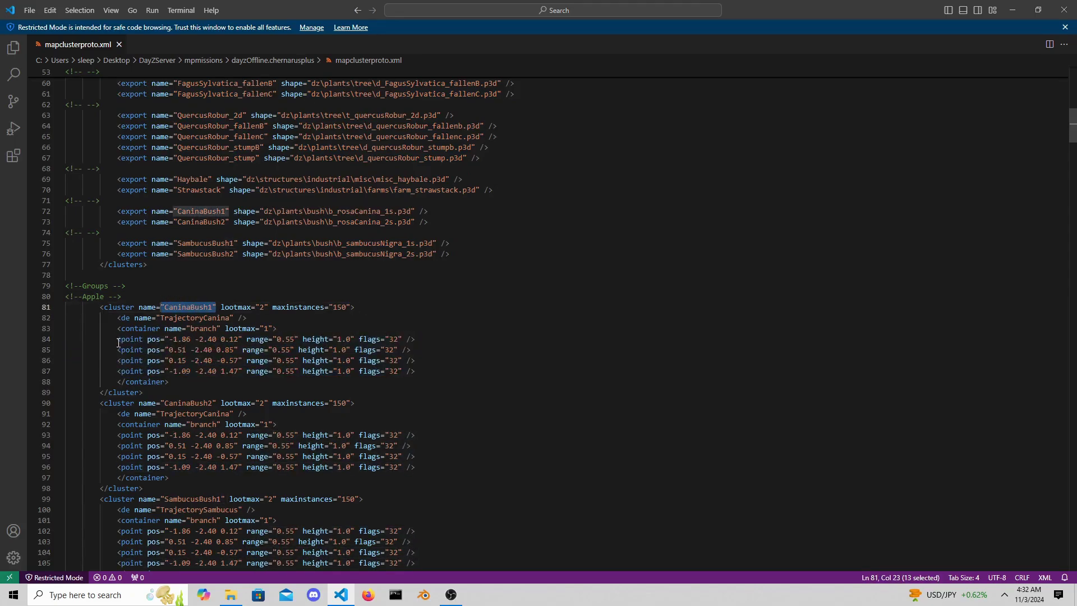
mouse_move(117, 339)
mouse_down()
mouse_move(233, 350)
mouse_move(415, 340)
mouse_move(437, 372)
mouse_move(319, 339)
mouse_move(169, 371)
mouse_move(117, 358)
mouse_move(111, 338)
mouse_up()
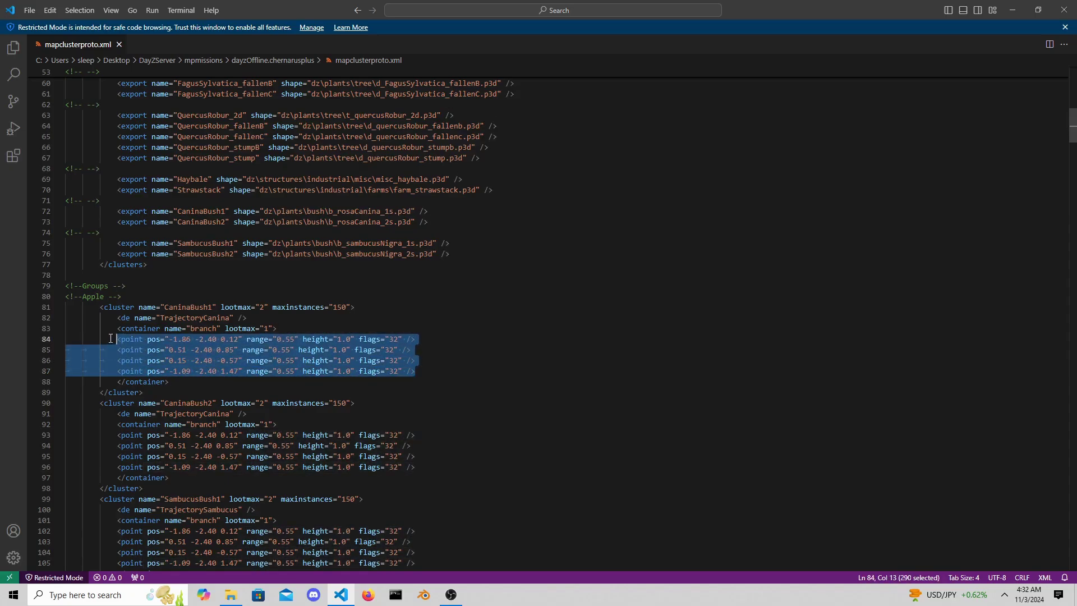
click(196, 384)
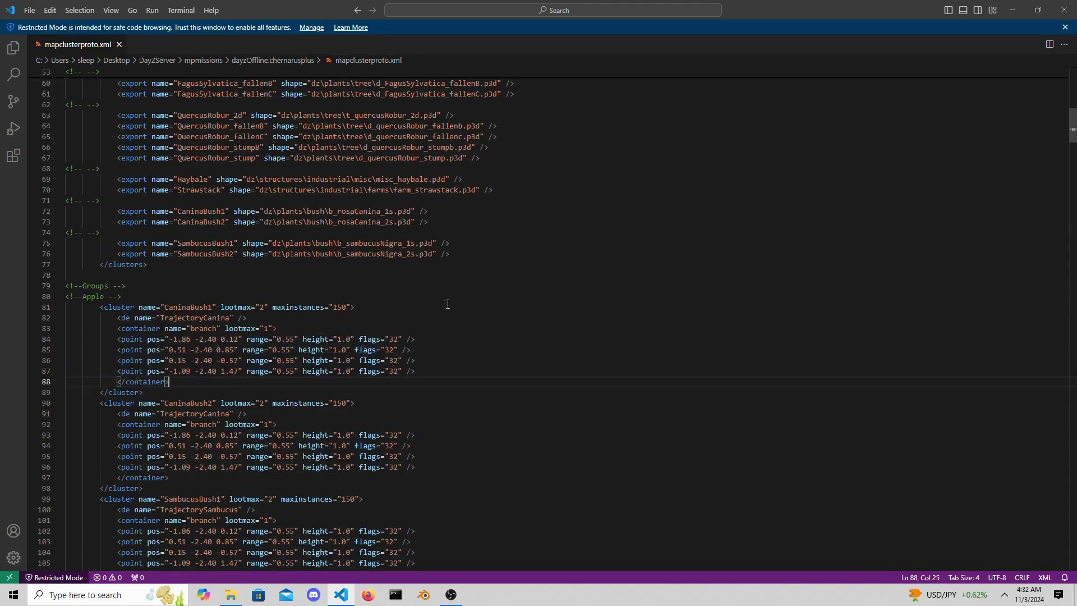
click(1064, 12)
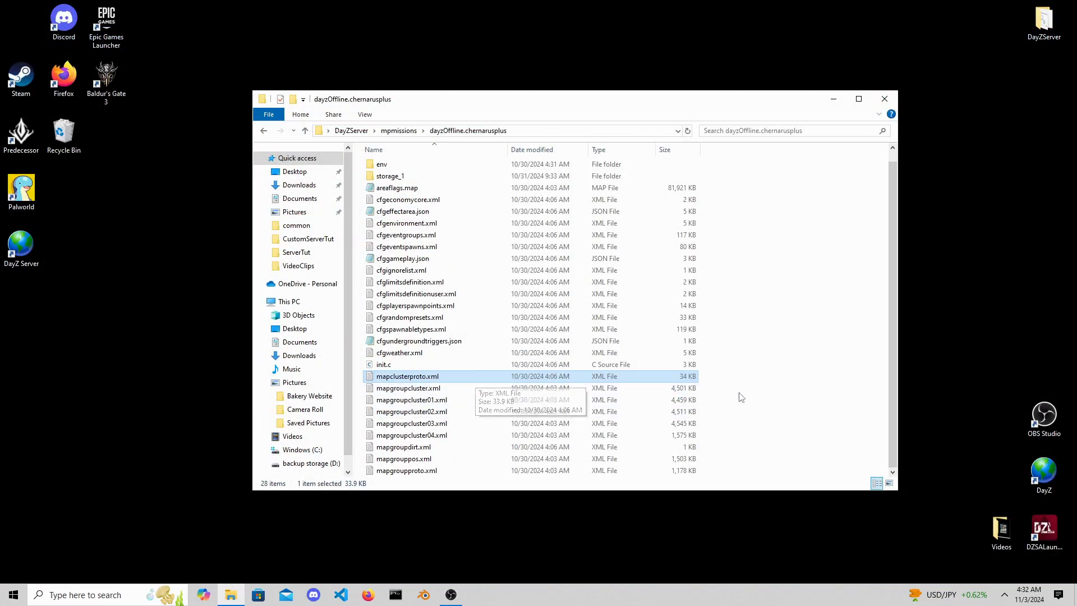
- Select mapgroupcluster.xml through mapgroupcluster04.xml in the mission folder, followed by mapgroupdirt.xml alone
drag(740, 393, 555, 442)
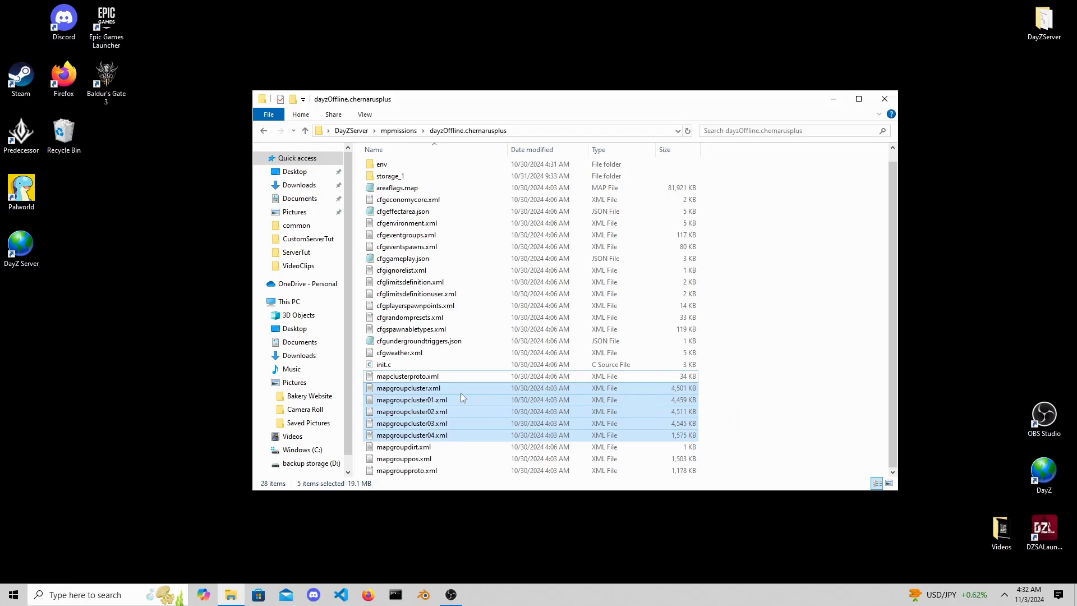
click(746, 414)
click(439, 447)
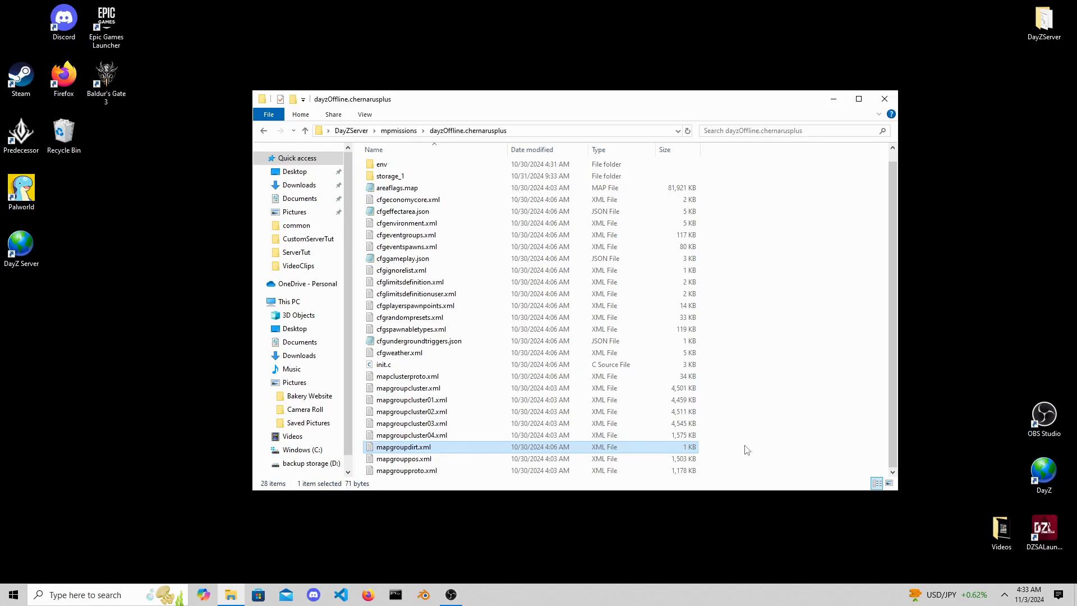
drag(744, 447, 359, 455)
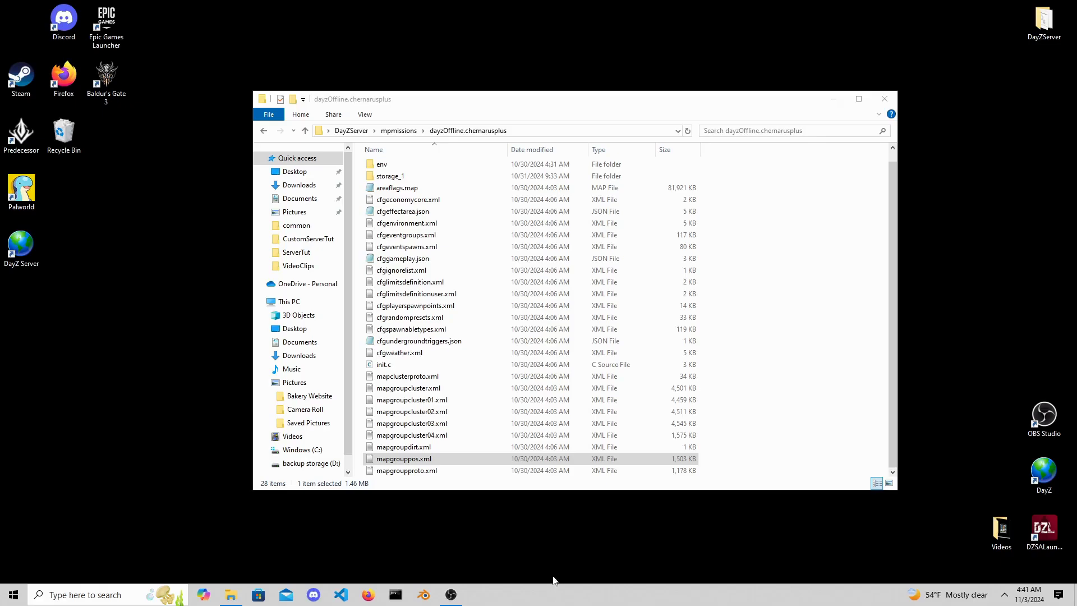
- Open mapgrouppos.xml in Visual Studio Code, examine the name, pos, rpy and a attributes of its group entries, and close the editor
right_click(450, 457)
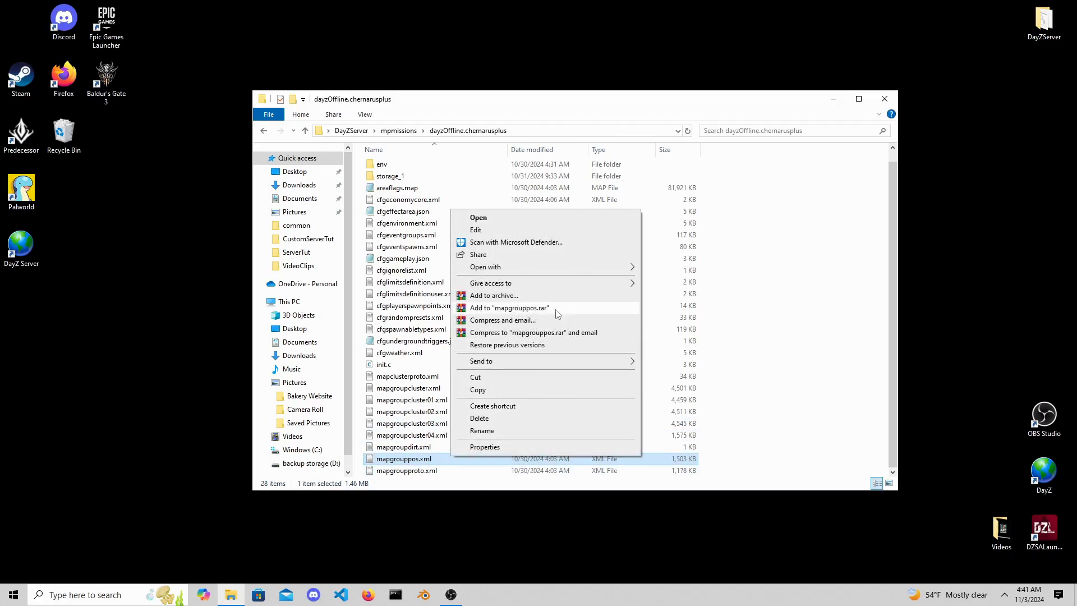
mouse_move(593, 268)
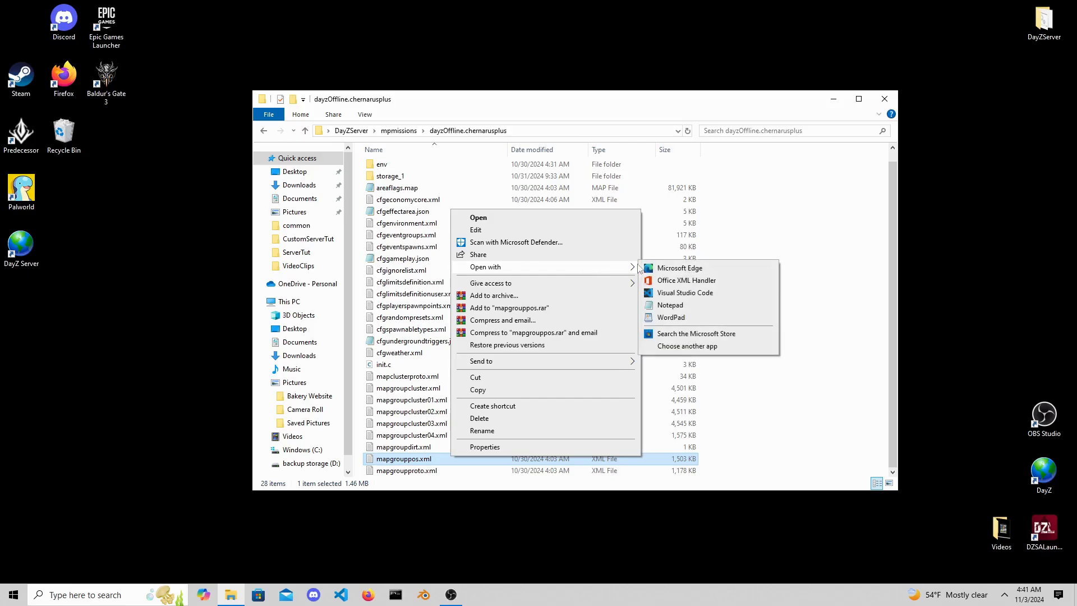
click(683, 293)
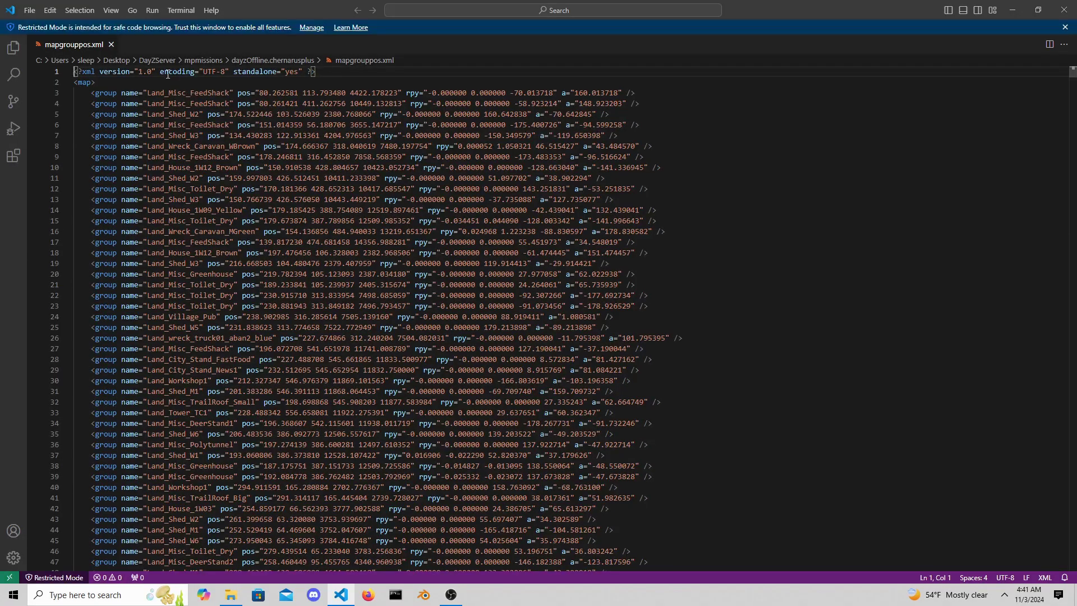
drag(144, 93, 239, 94)
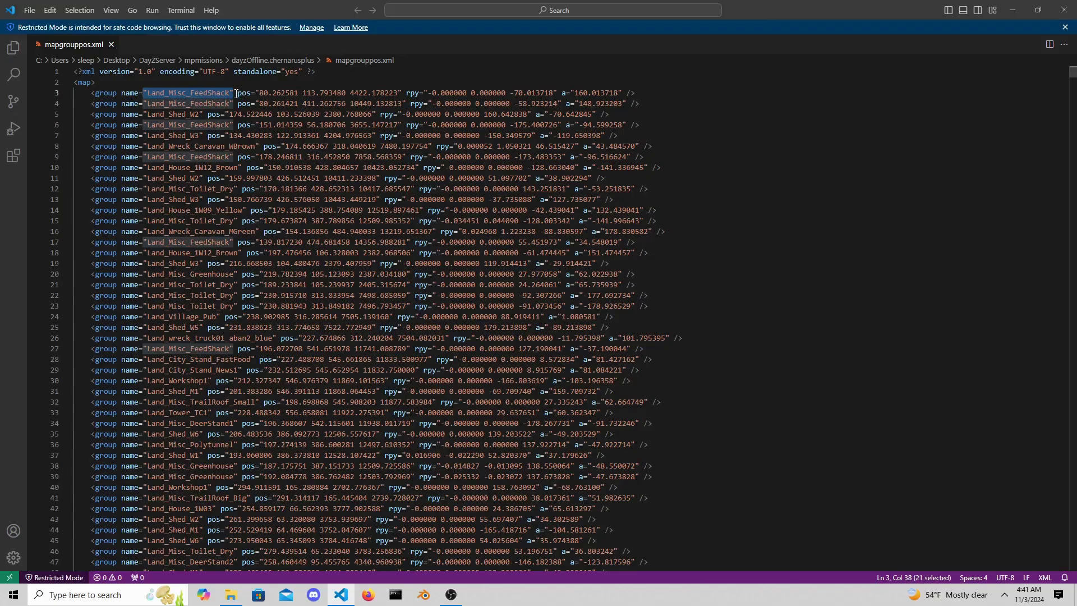
drag(401, 93, 239, 93)
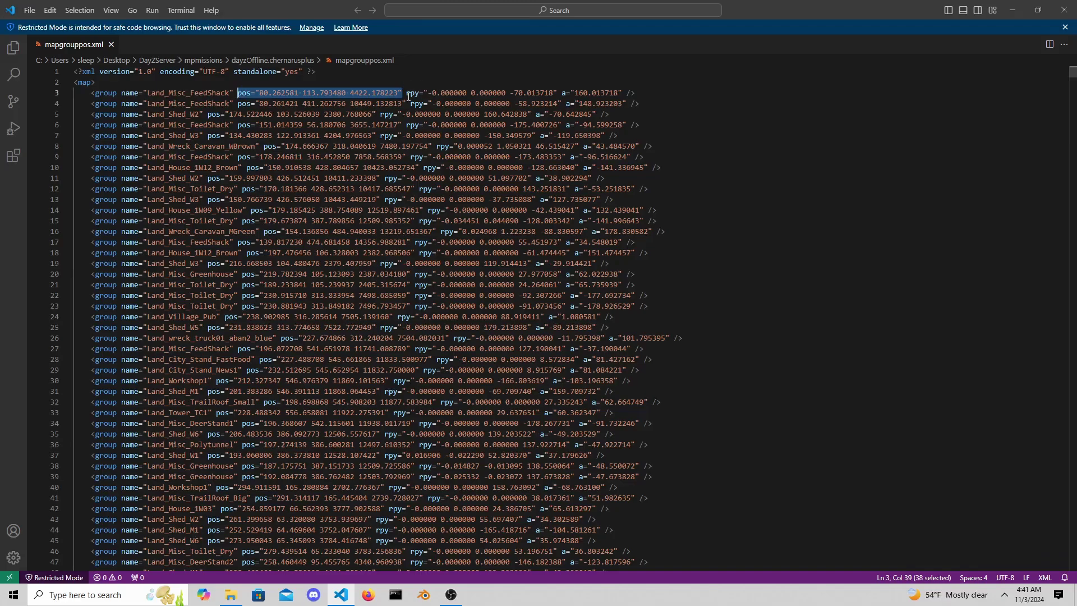
drag(406, 93, 622, 93)
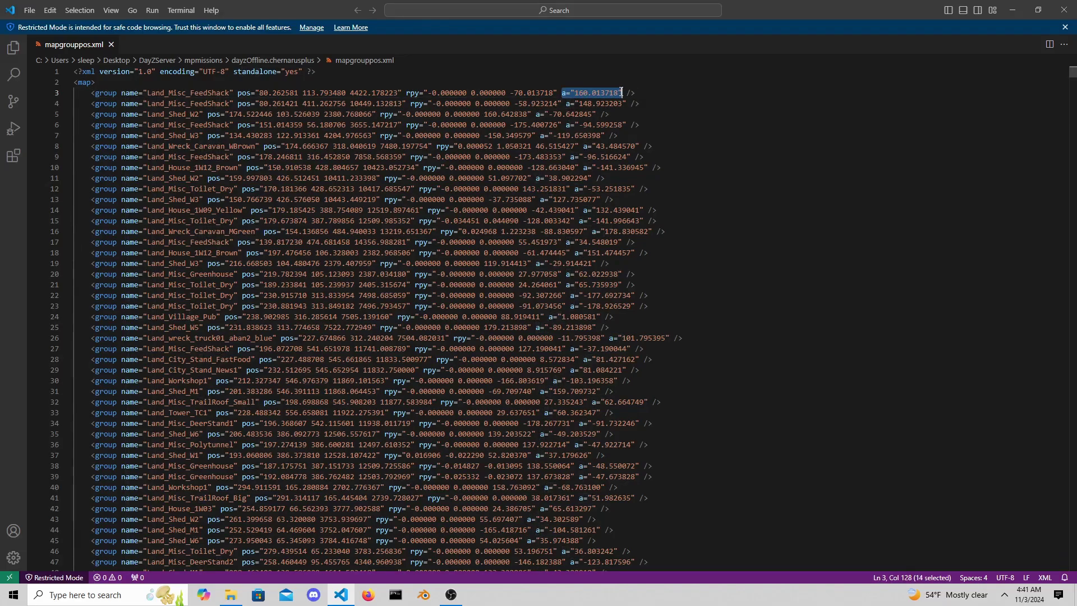
drag(83, 93, 683, 320)
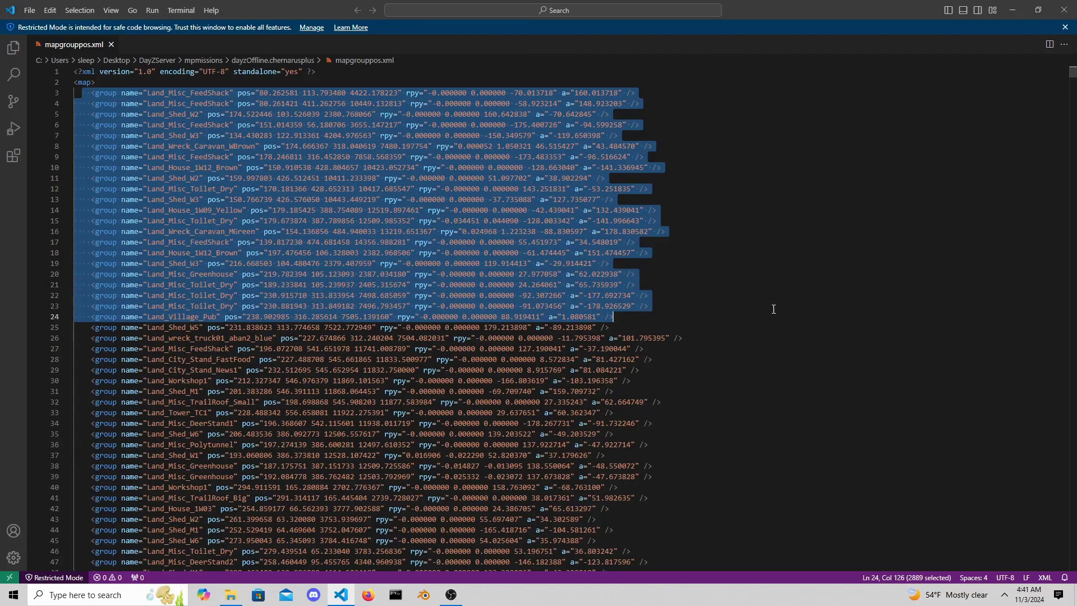
click(1064, 10)
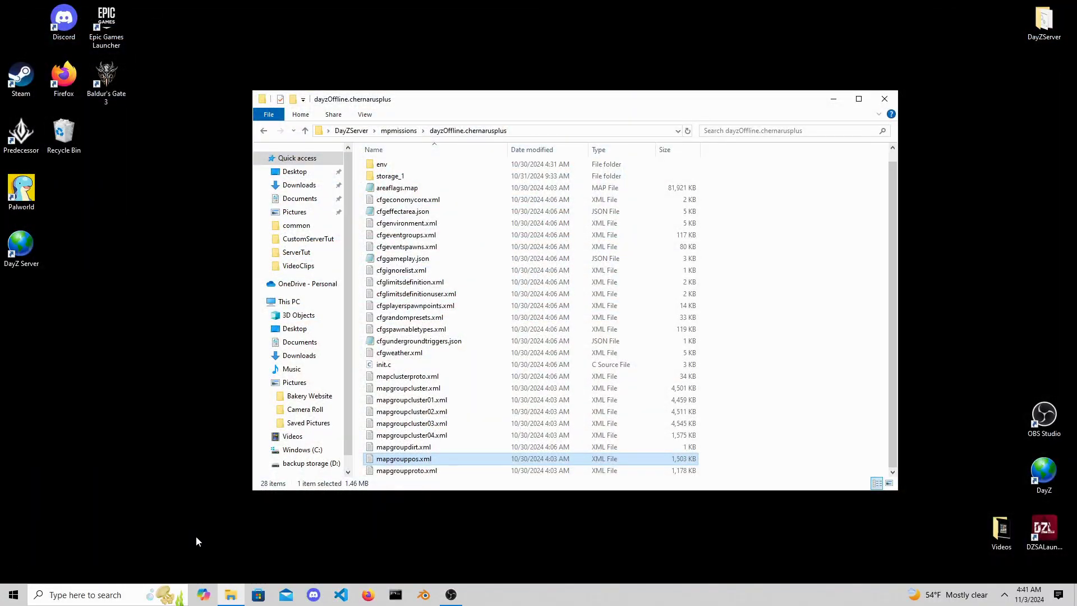
- Open mapgroupproto.xml in Visual Studio Code and examine the Land_Shed_M1 group's name and usage entries
click(435, 472)
right_click(435, 472)
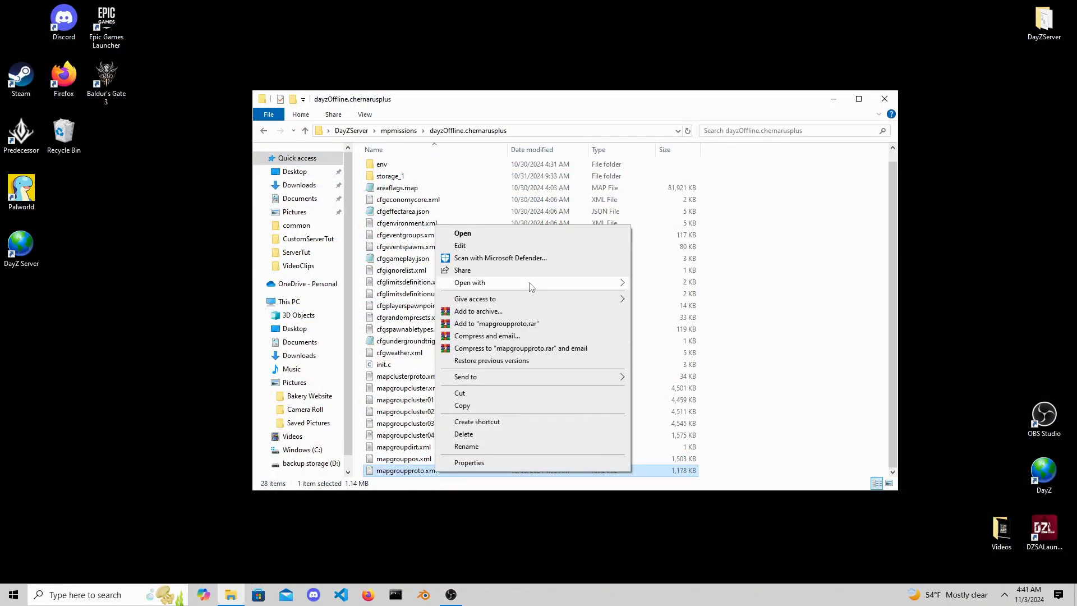
mouse_move(546, 285)
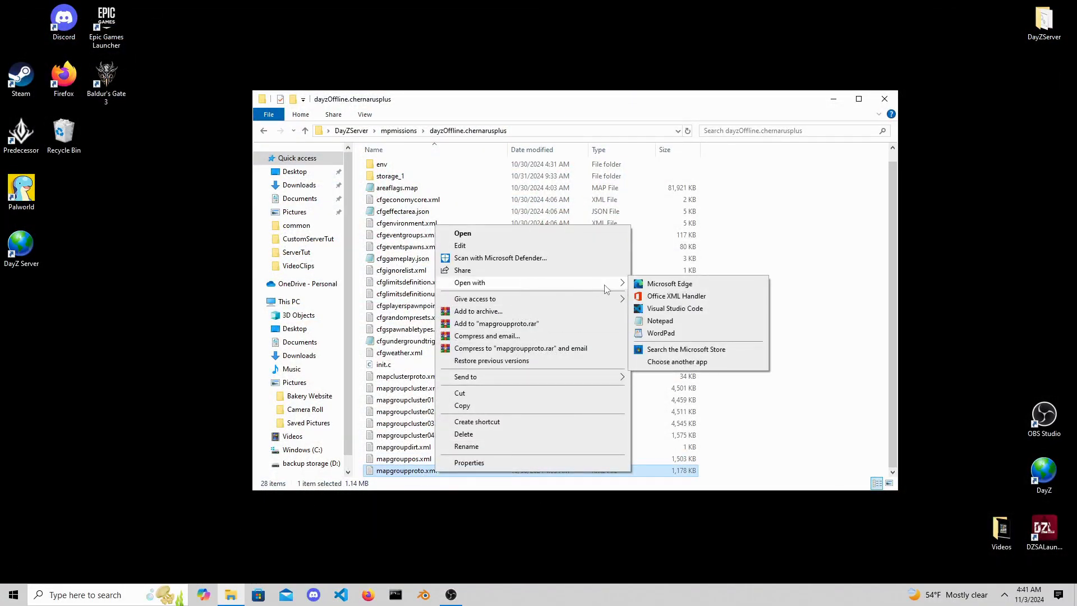
click(675, 308)
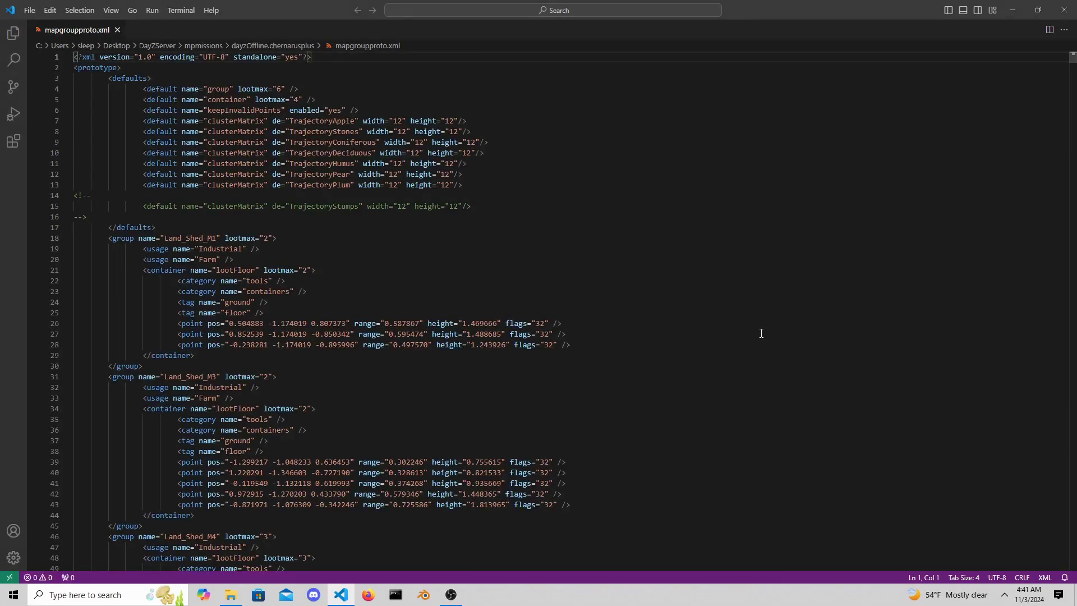
drag(161, 252, 221, 252)
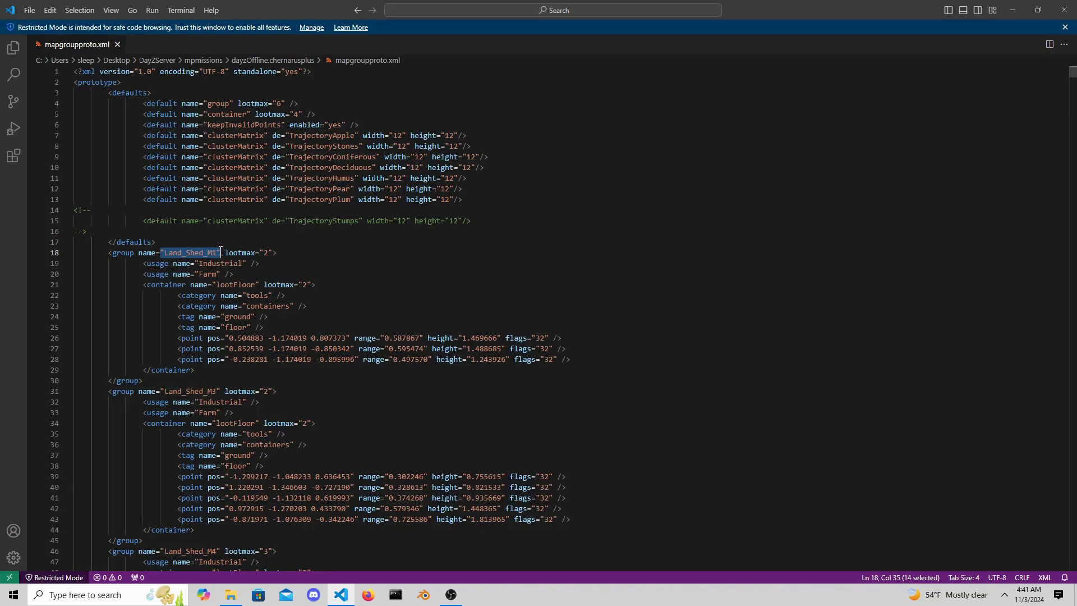
drag(125, 263, 257, 275)
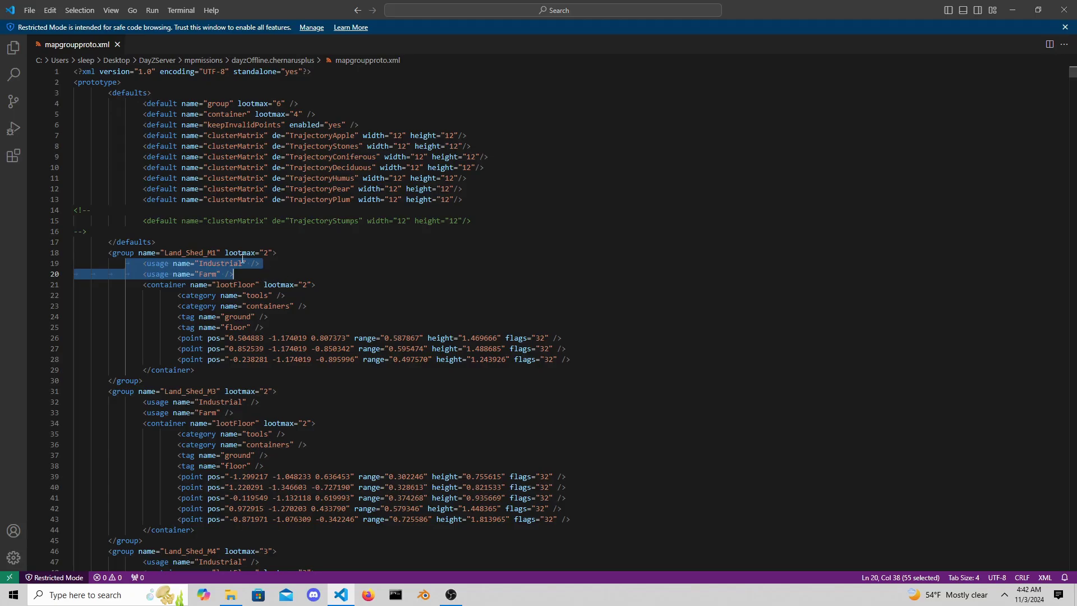
click(258, 275)
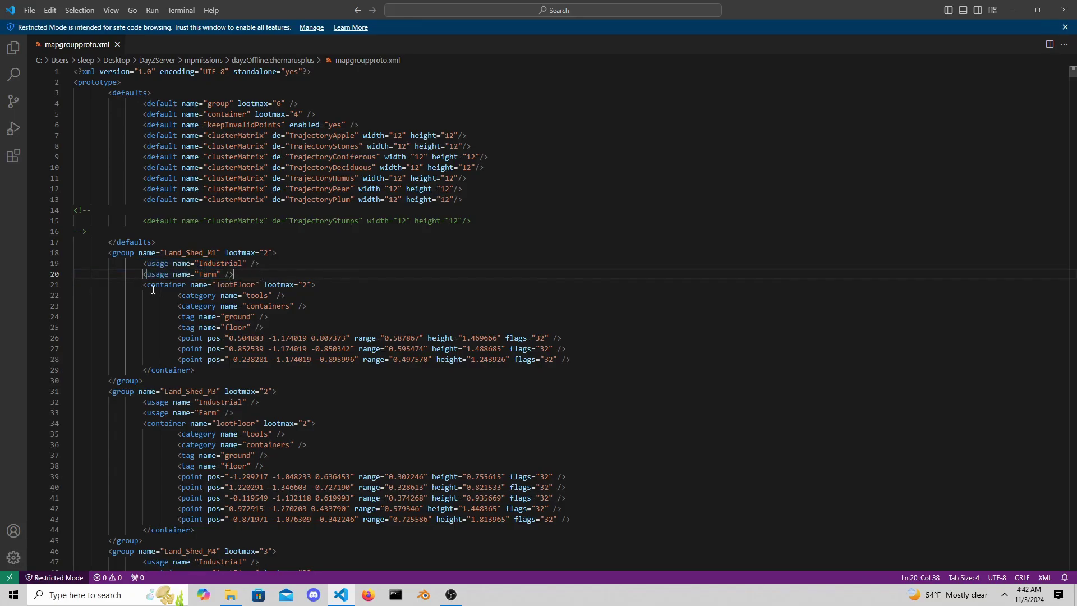
- Examine the lootFloor container's lootmax, category, tag and point entries in the Land_Shed_M1 group, and highlight the whole group block
drag(144, 285, 265, 285)
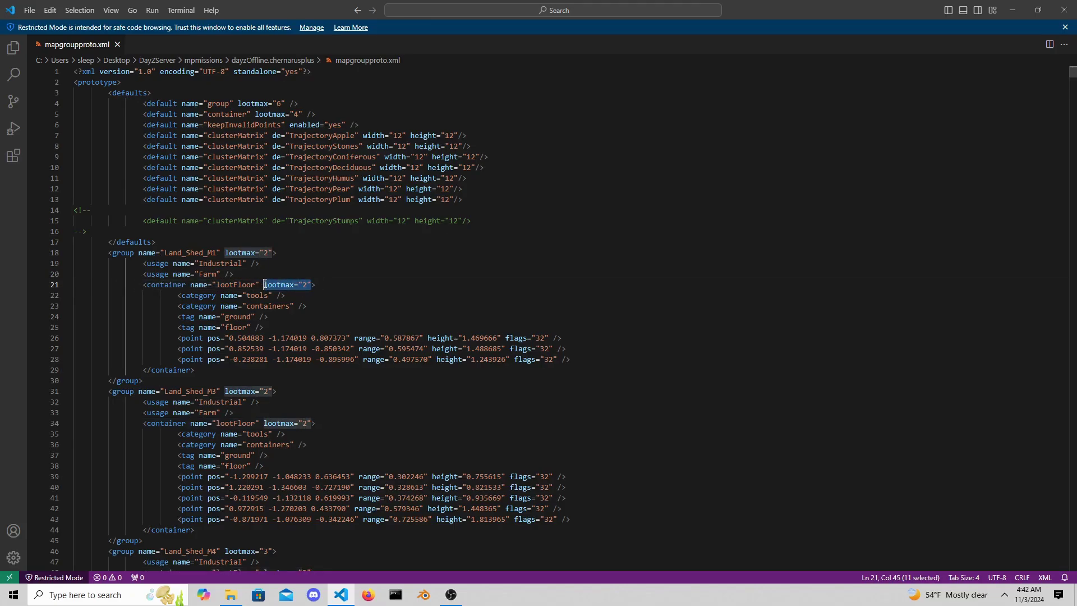
click(306, 294)
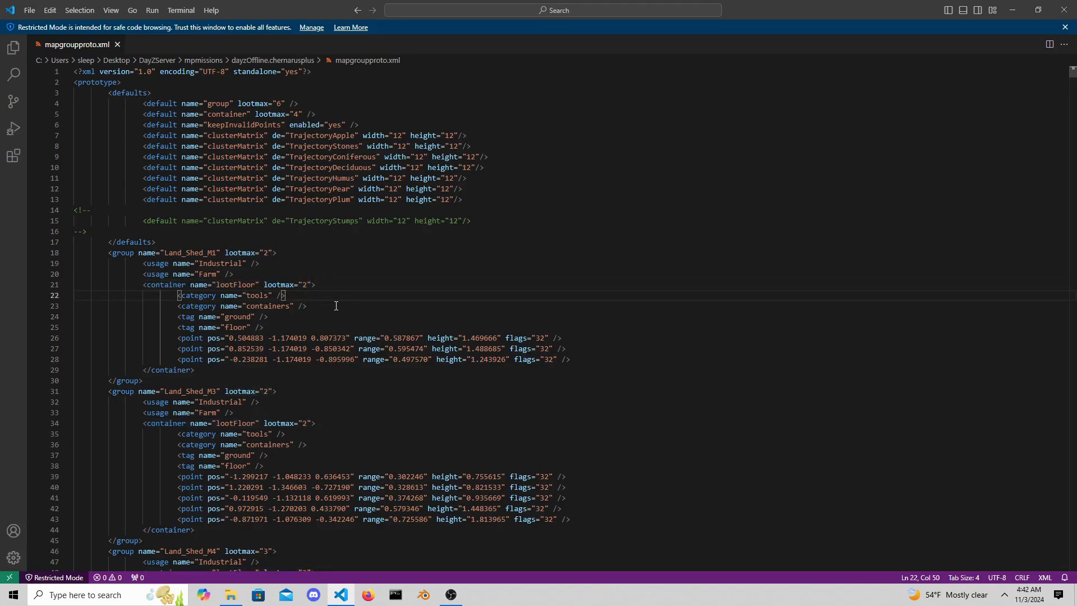
drag(177, 295, 98, 317)
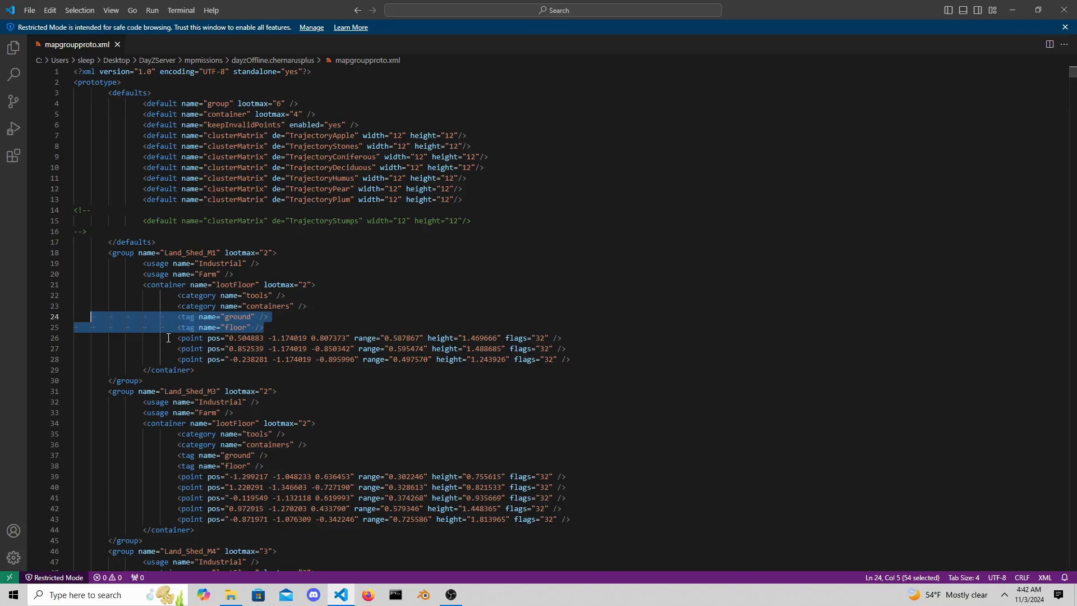
drag(177, 338, 570, 359)
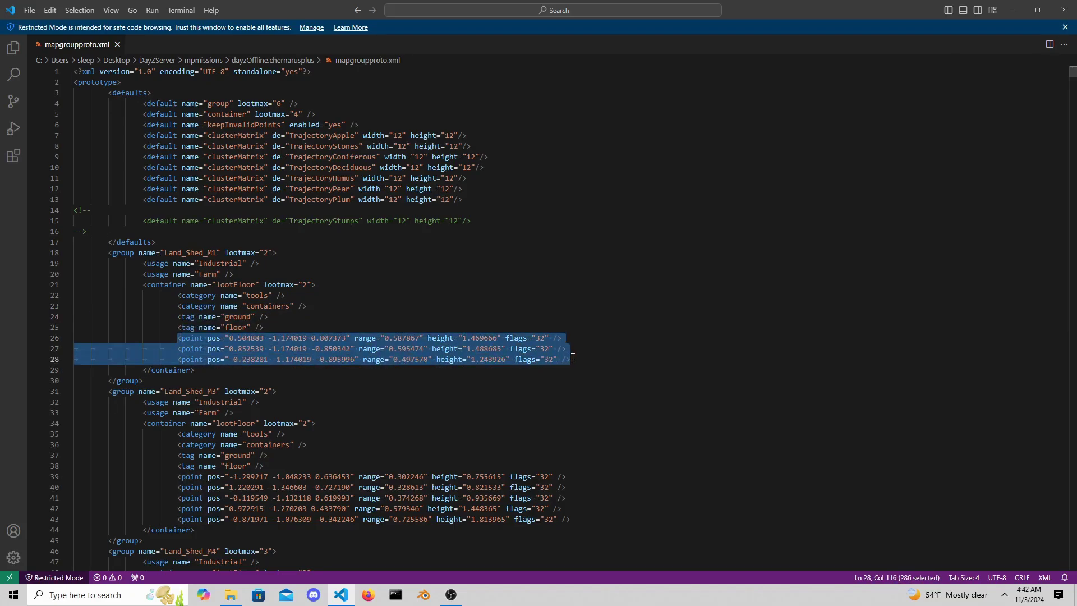
click(211, 373)
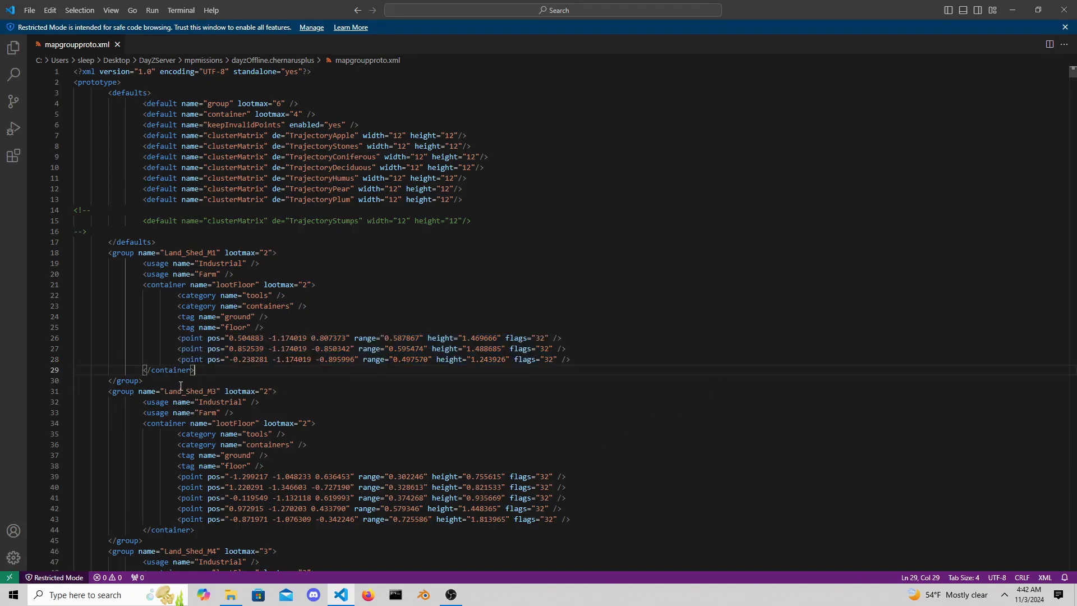
drag(181, 385, 78, 239)
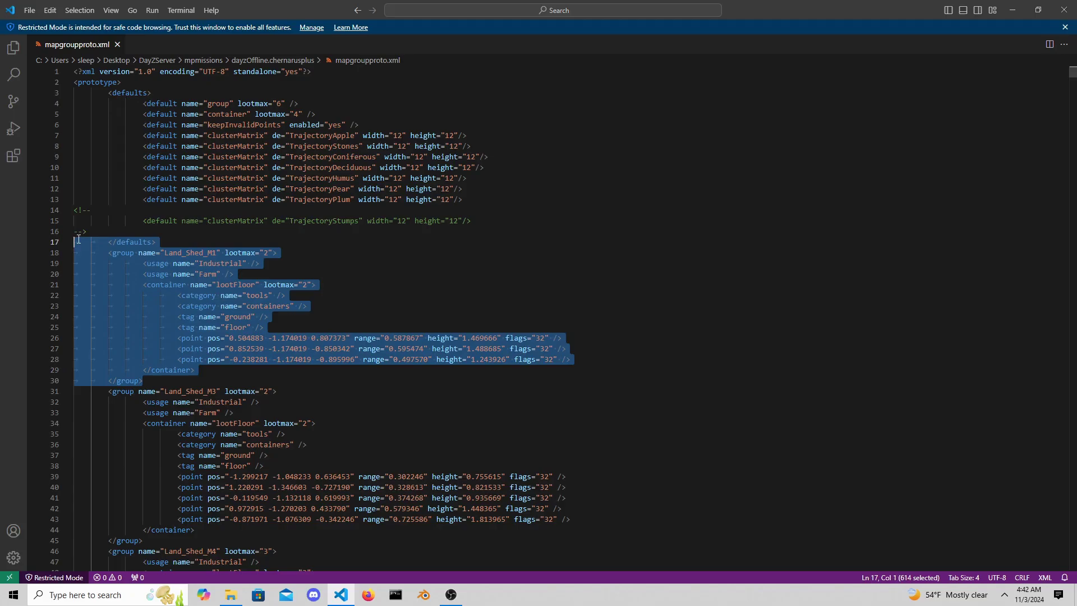